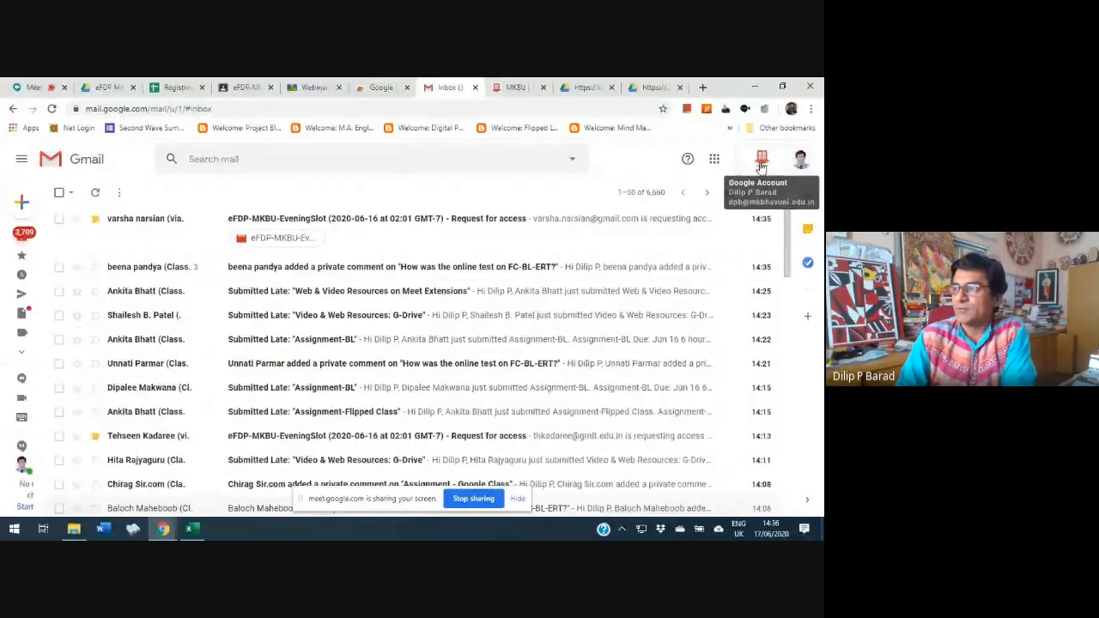
# Open drive.google.com in a new browser tab, then switch to the already open eFDP MKBU folder in Drive
pyautogui.click(715, 160)
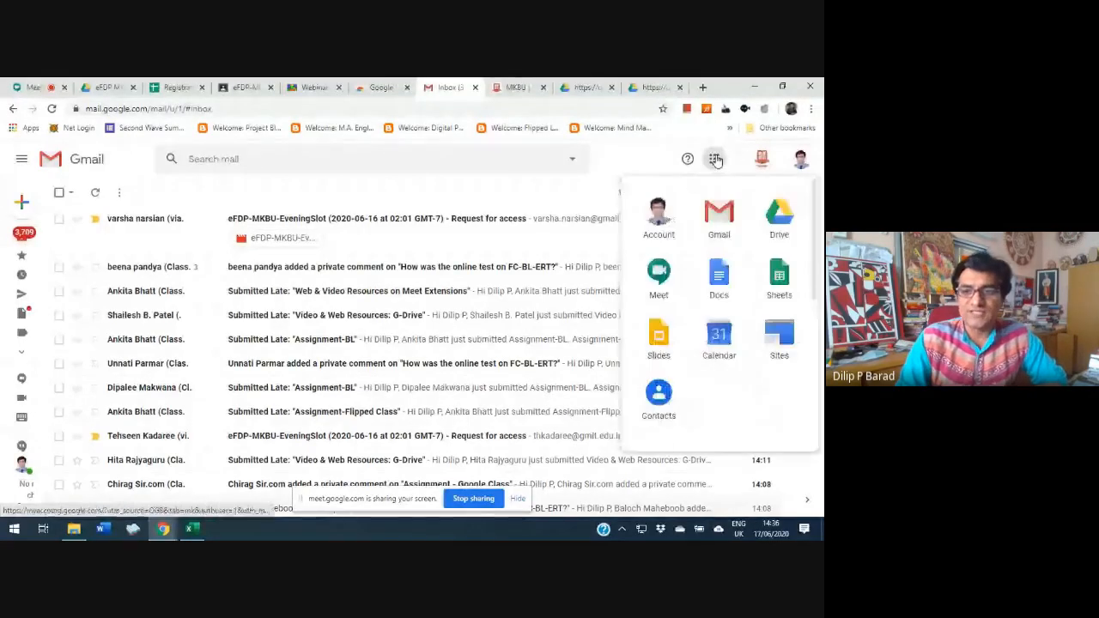
pyautogui.click(703, 87)
pyautogui.write('drive.google.com')
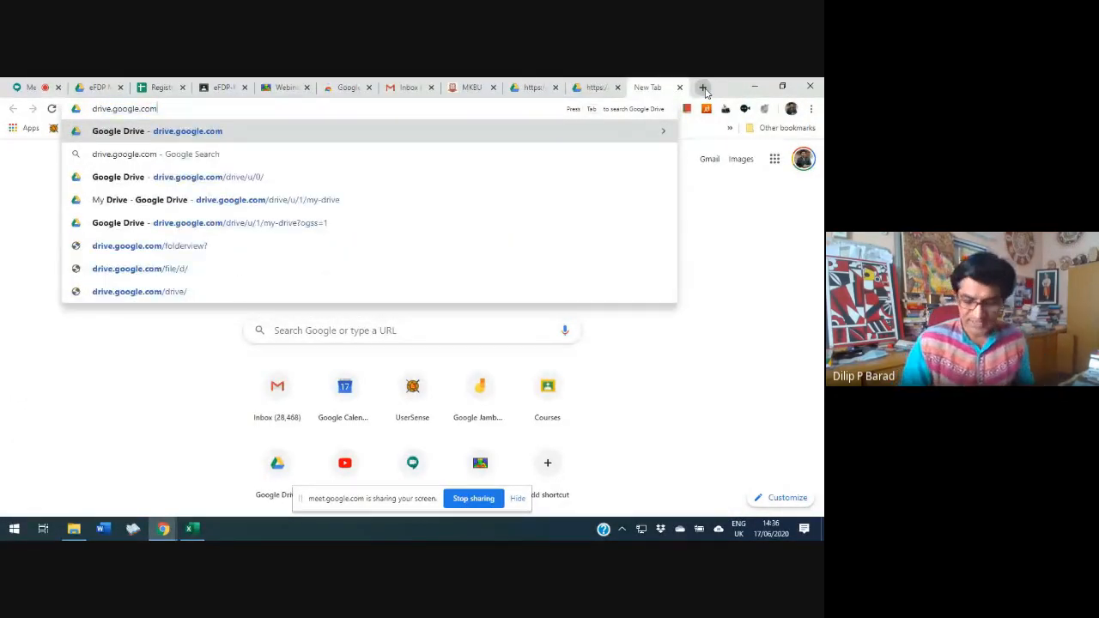
pyautogui.press('Return')
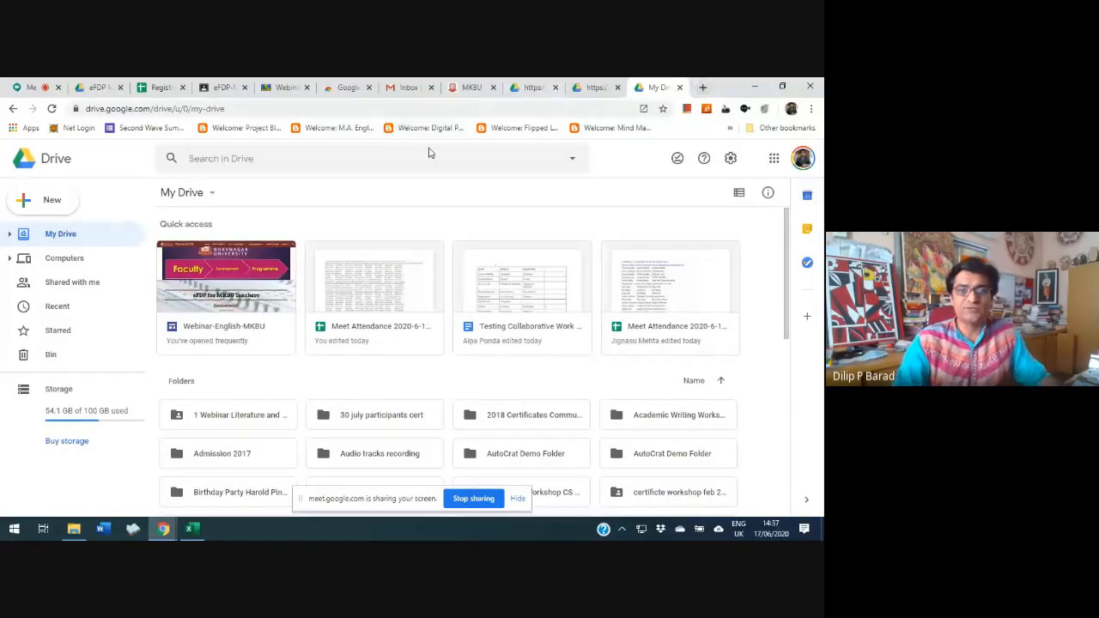
pyautogui.click(95, 87)
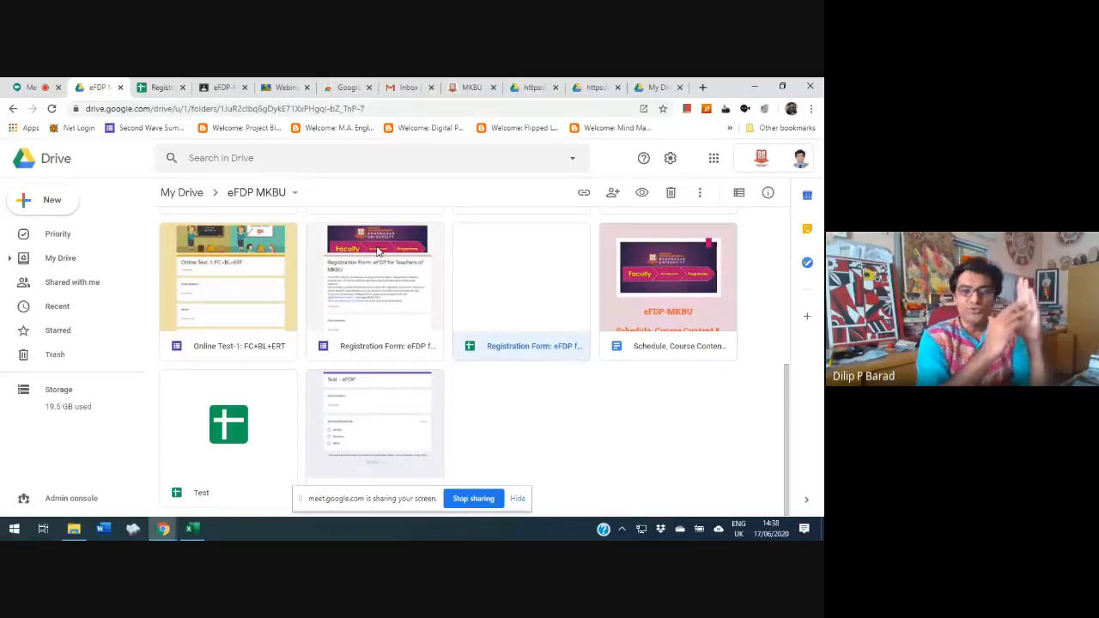
pyautogui.click(35, 200)
pyautogui.click(35, 199)
pyautogui.click(421, 357)
pyautogui.click(25, 200)
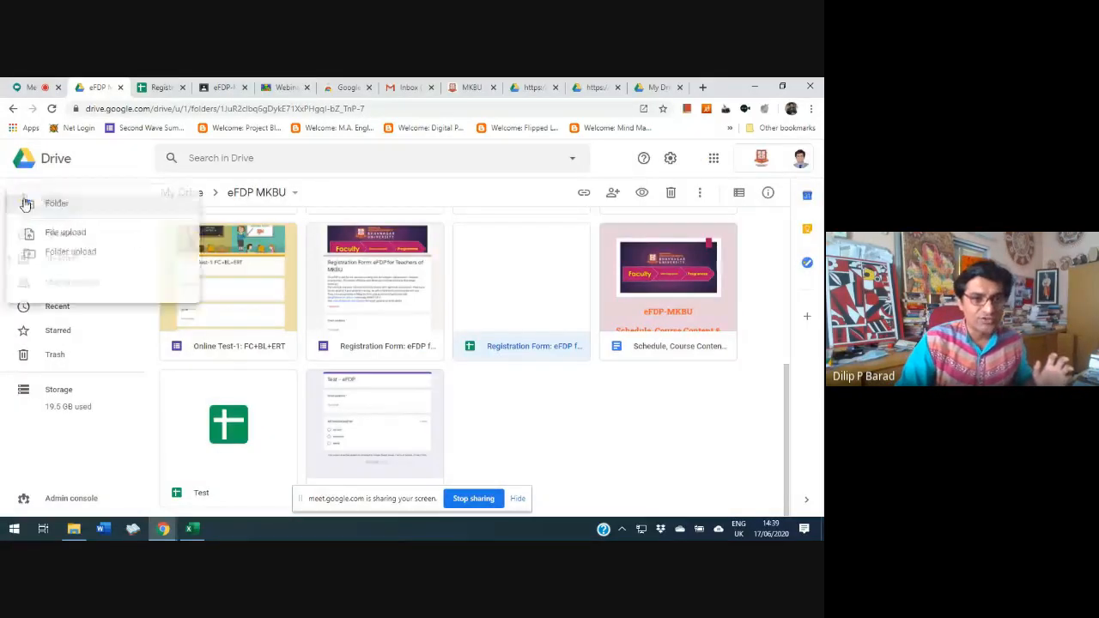
pyautogui.click(28, 200)
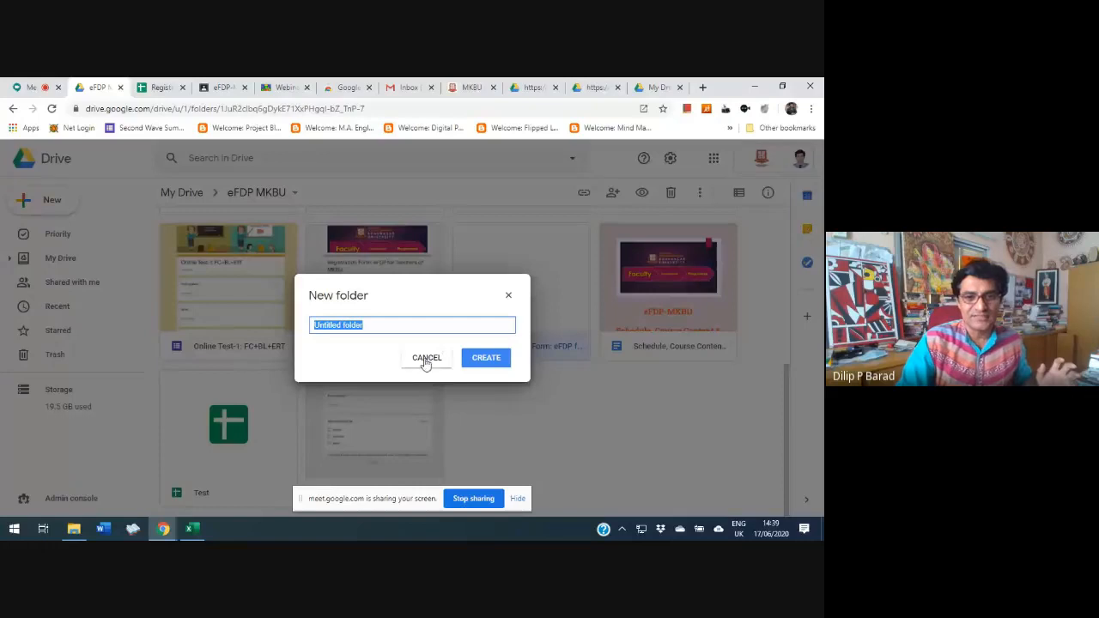
pyautogui.click(424, 359)
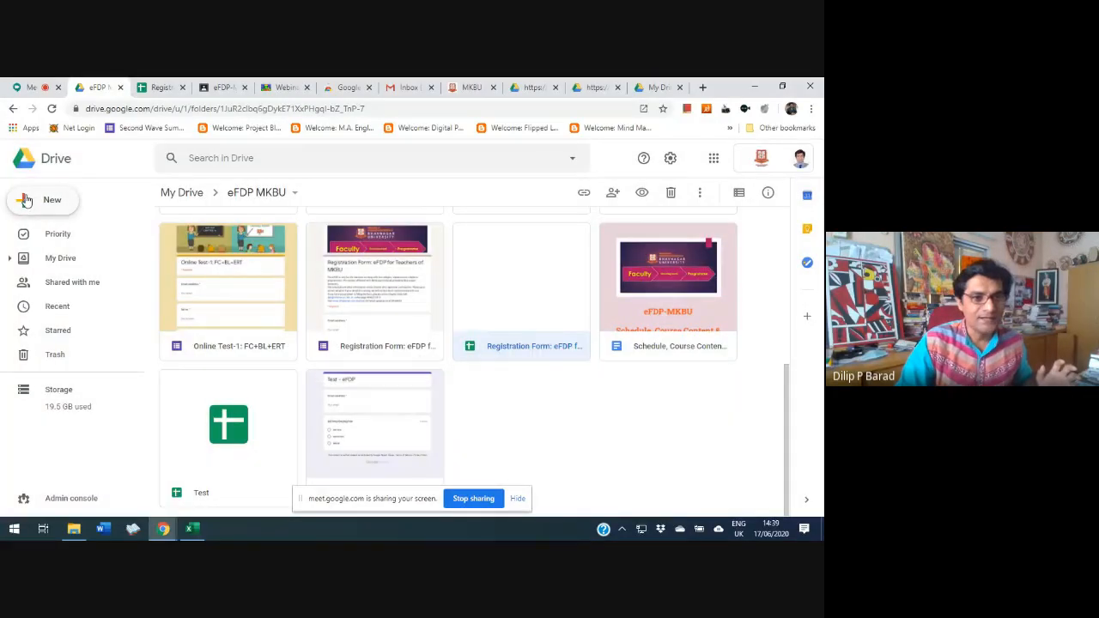
# Create a blank Google Docs document in the eFDP MKBU folder
pyautogui.click(26, 200)
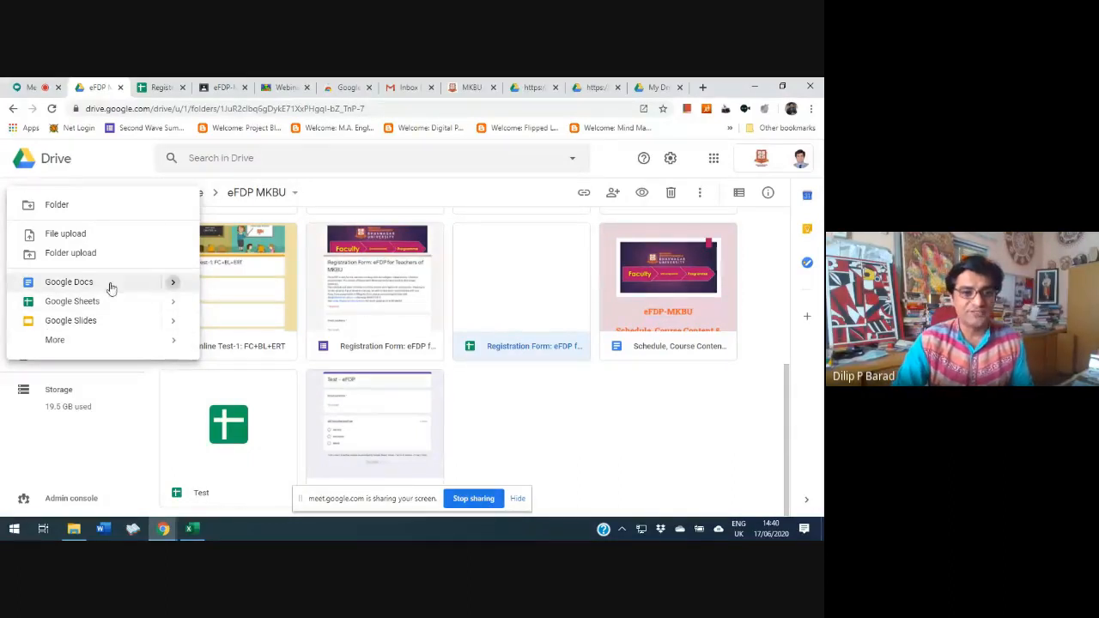
pyautogui.moveTo(174, 283)
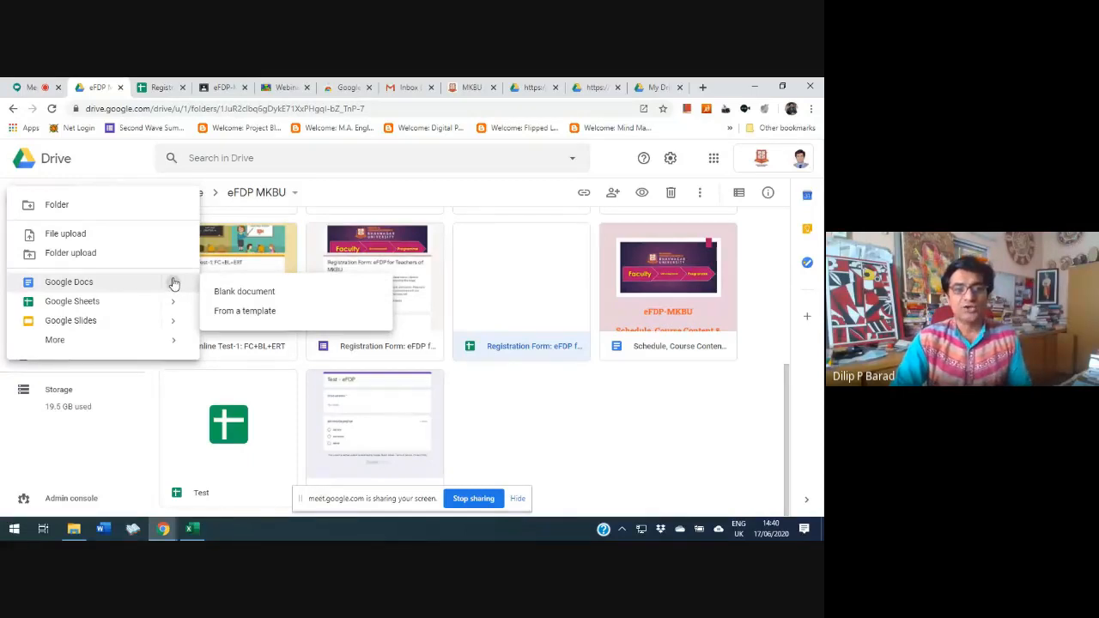
pyautogui.click(243, 292)
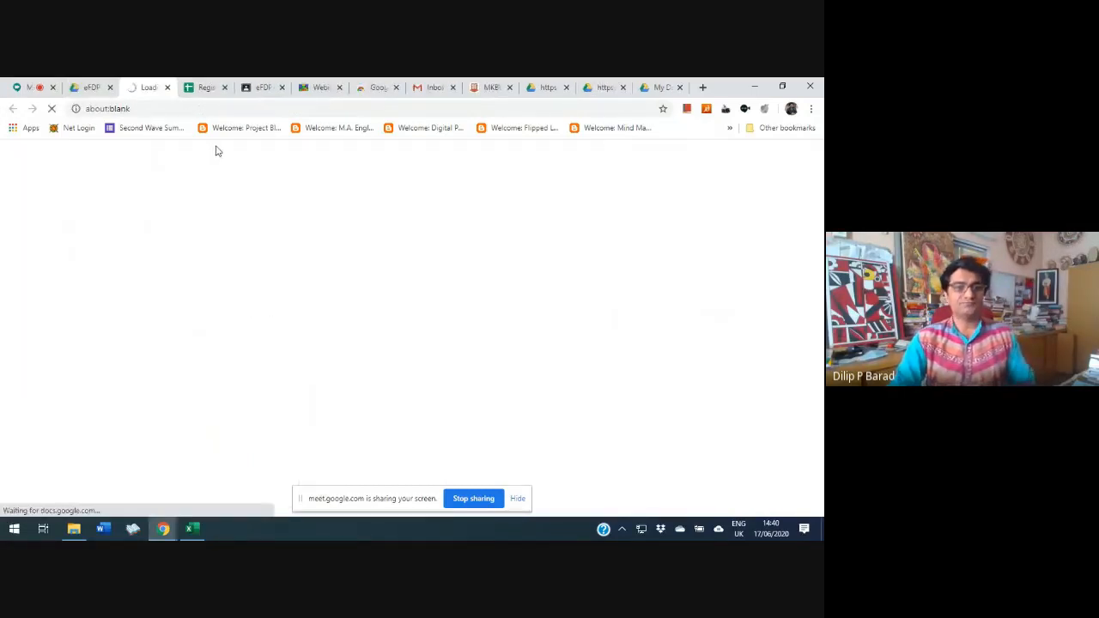
# Create a blank Google Slides presentation from the eFDP MKBU folder and return to that folder
pyautogui.click(78, 87)
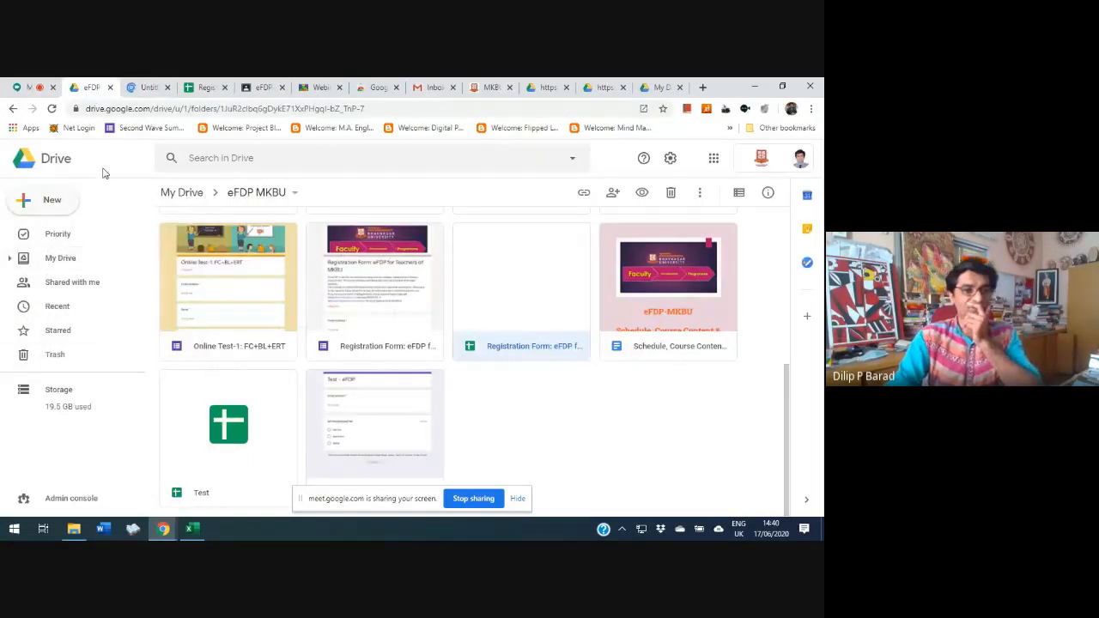
pyautogui.doubleClick(24, 199)
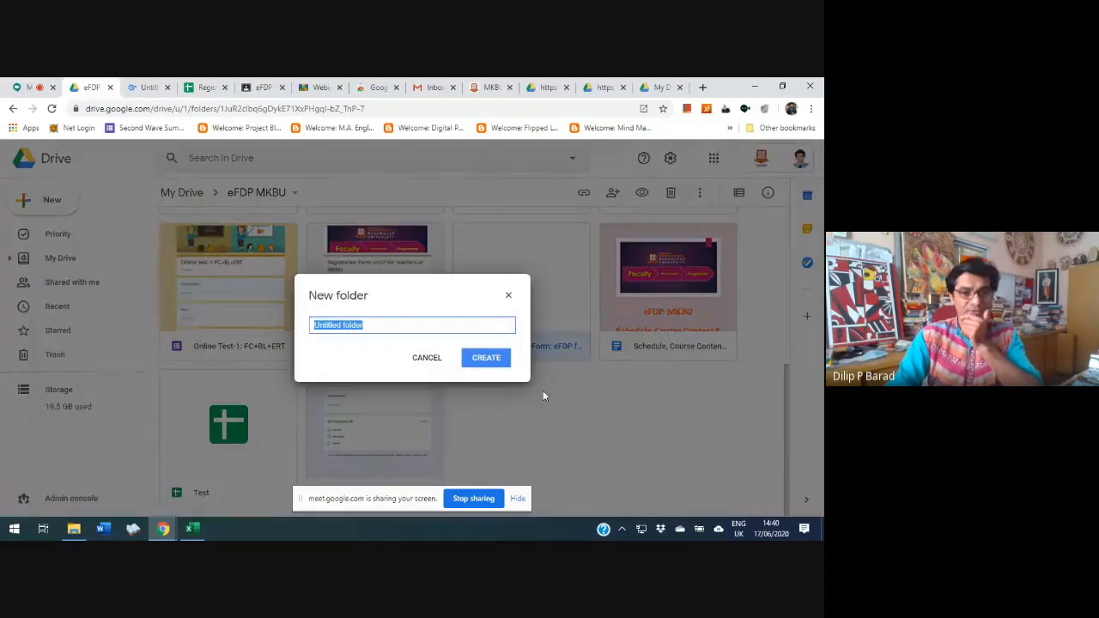
pyautogui.click(422, 357)
pyautogui.click(27, 204)
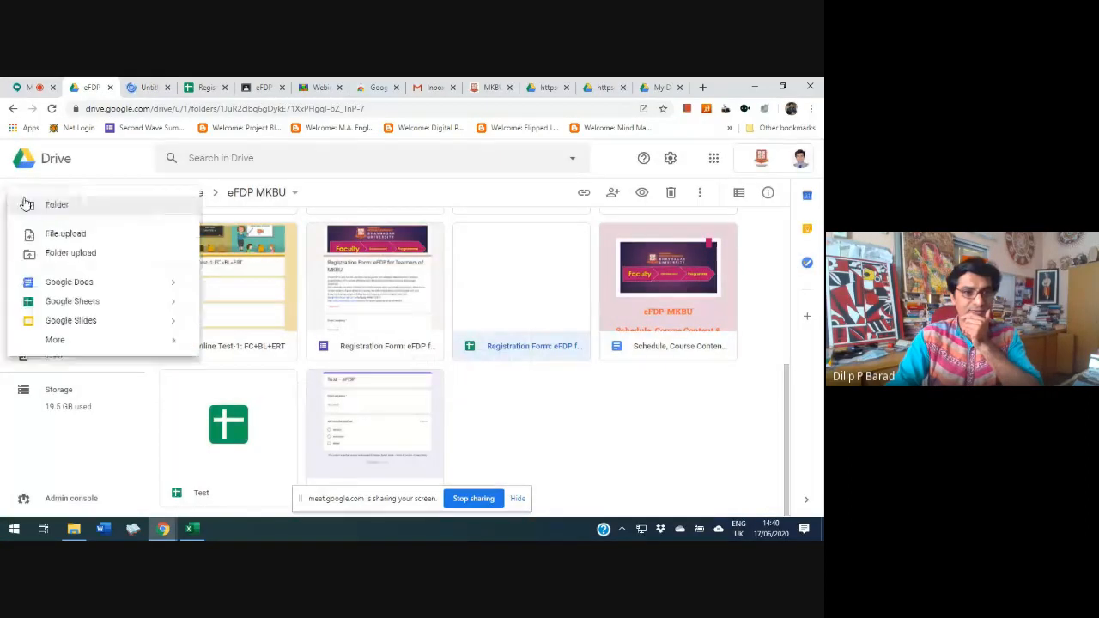
pyautogui.moveTo(172, 314)
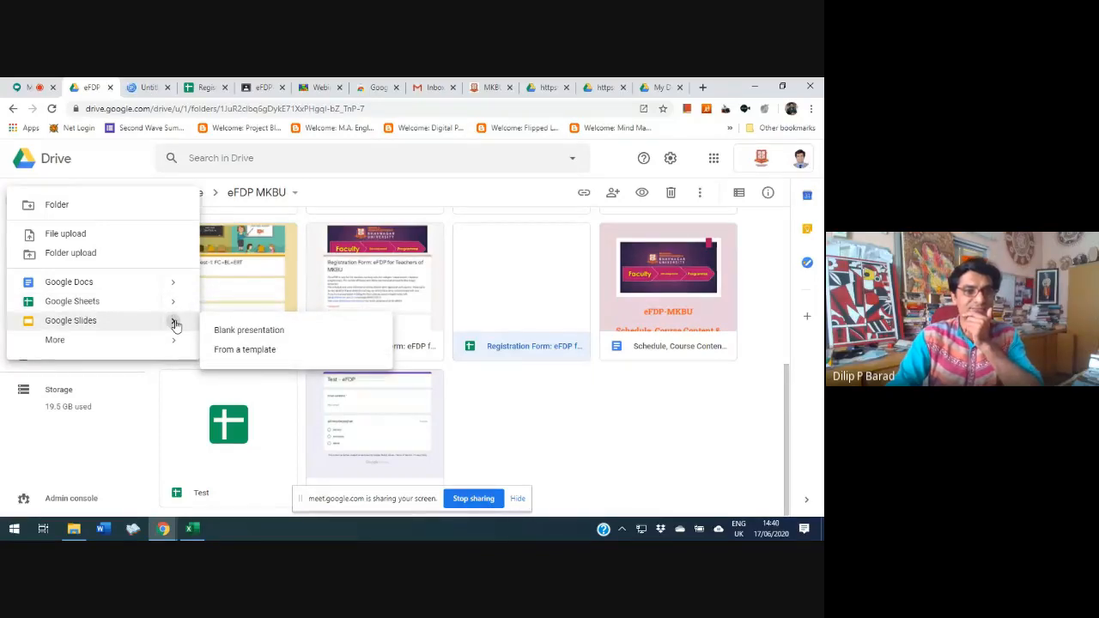
pyautogui.click(240, 331)
pyautogui.click(242, 88)
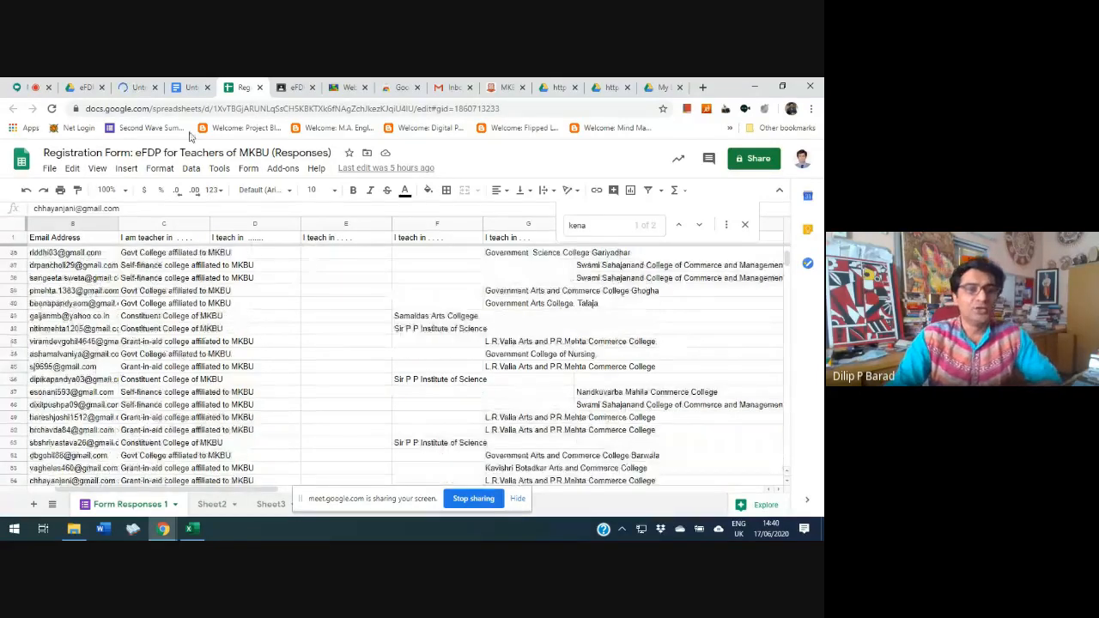
pyautogui.click(83, 87)
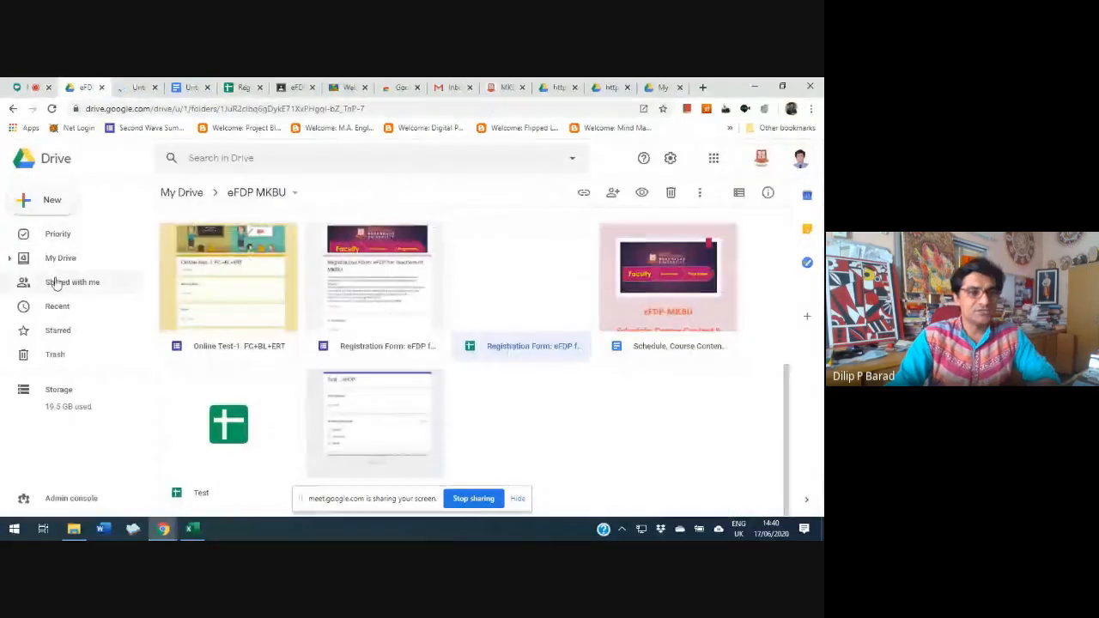
pyautogui.click(47, 199)
pyautogui.click(53, 211)
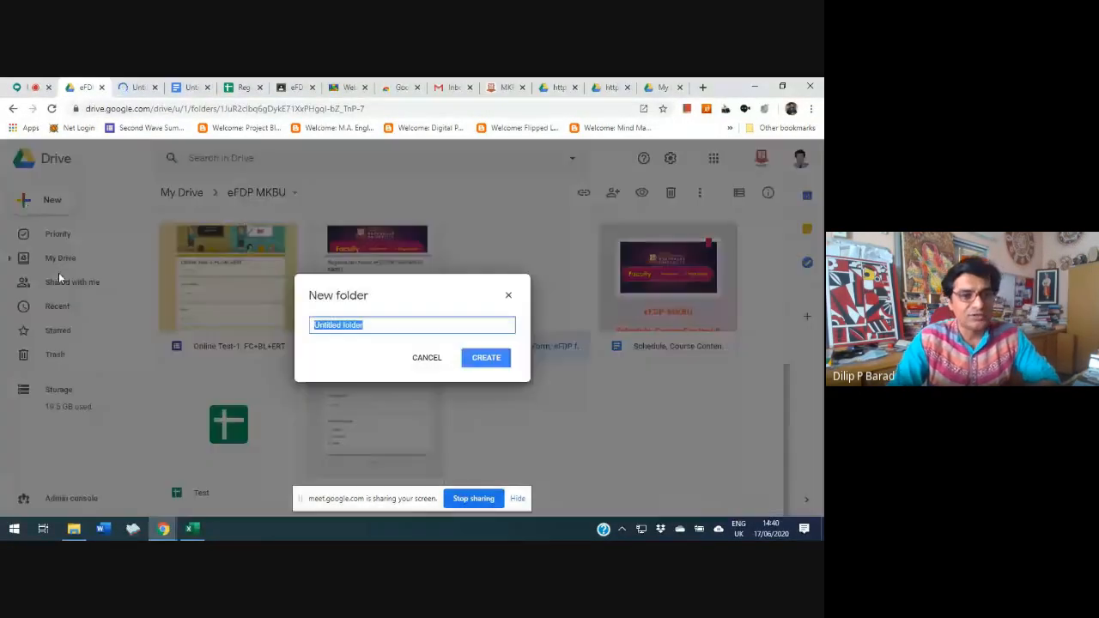
pyautogui.click(427, 358)
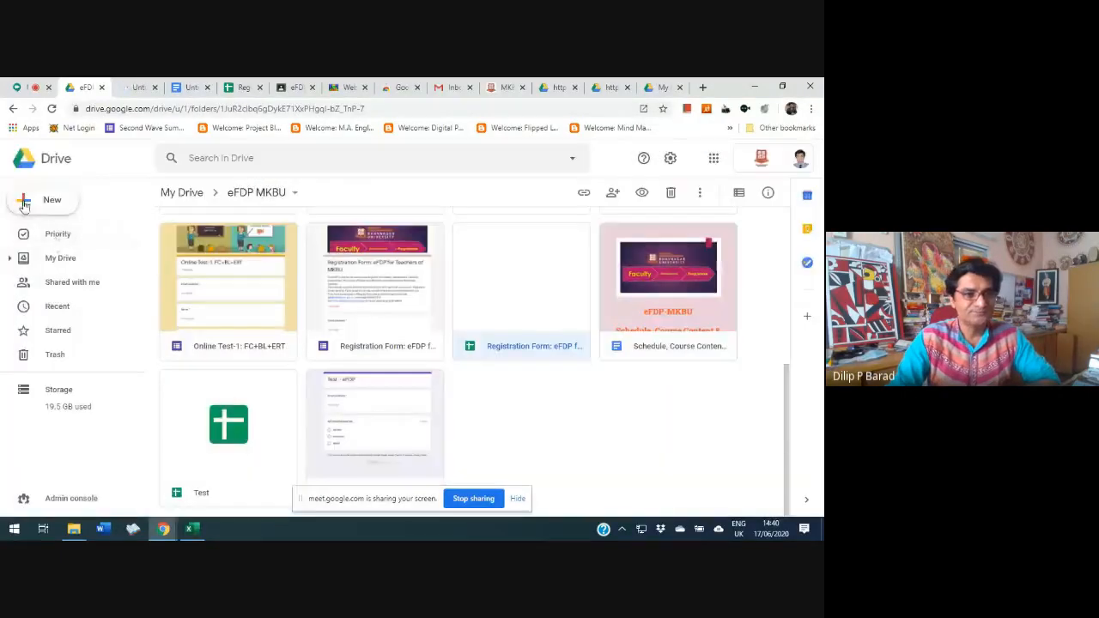
pyautogui.doubleClick(23, 204)
pyautogui.click(423, 358)
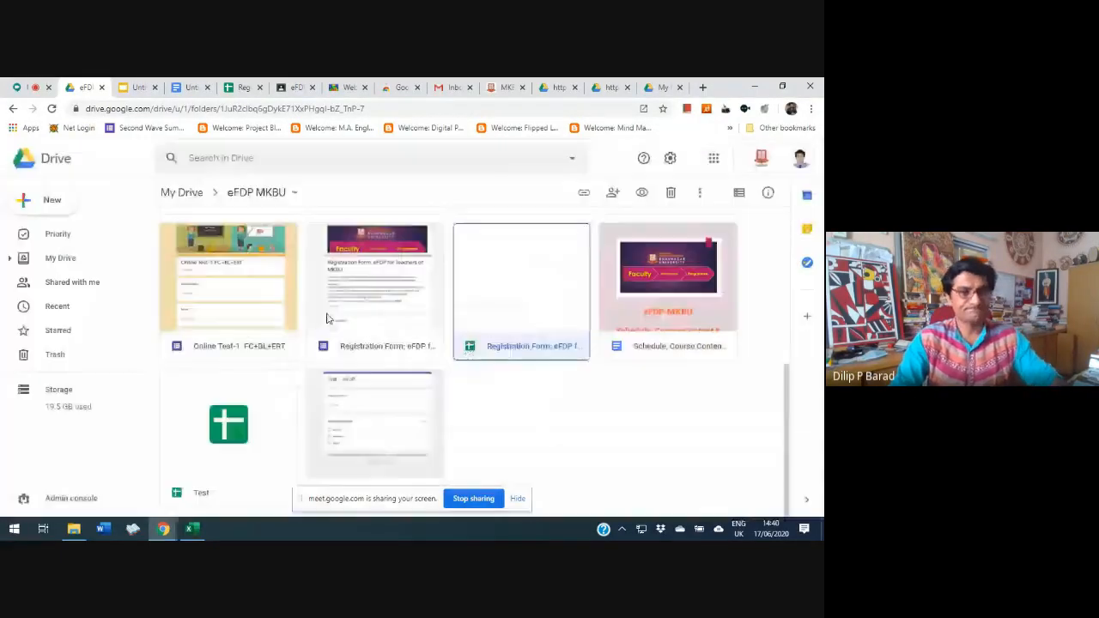
pyautogui.doubleClick(24, 204)
pyautogui.press('Escape')
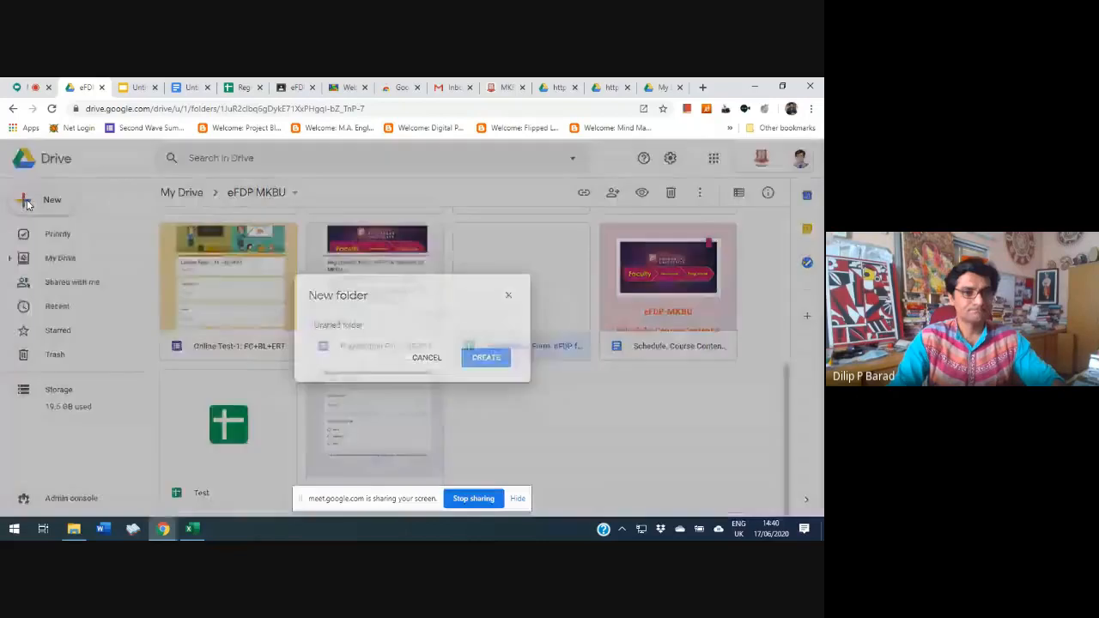
# Create a blank Google Sheets spreadsheet in the eFDP MKBU folder
pyautogui.click(27, 204)
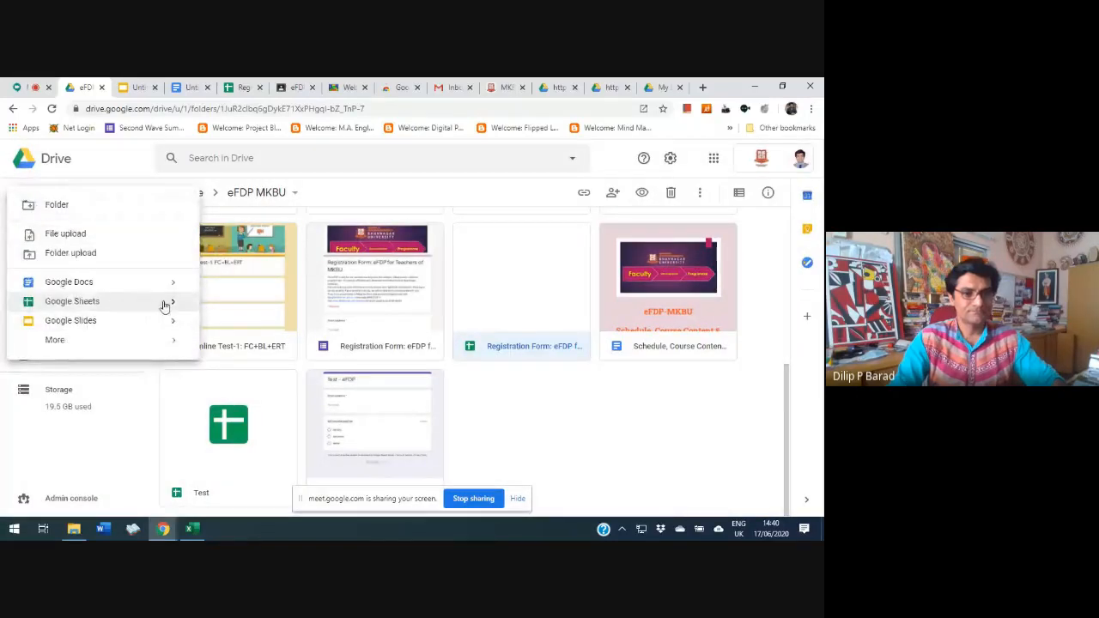
pyautogui.moveTo(173, 304)
pyautogui.click(248, 312)
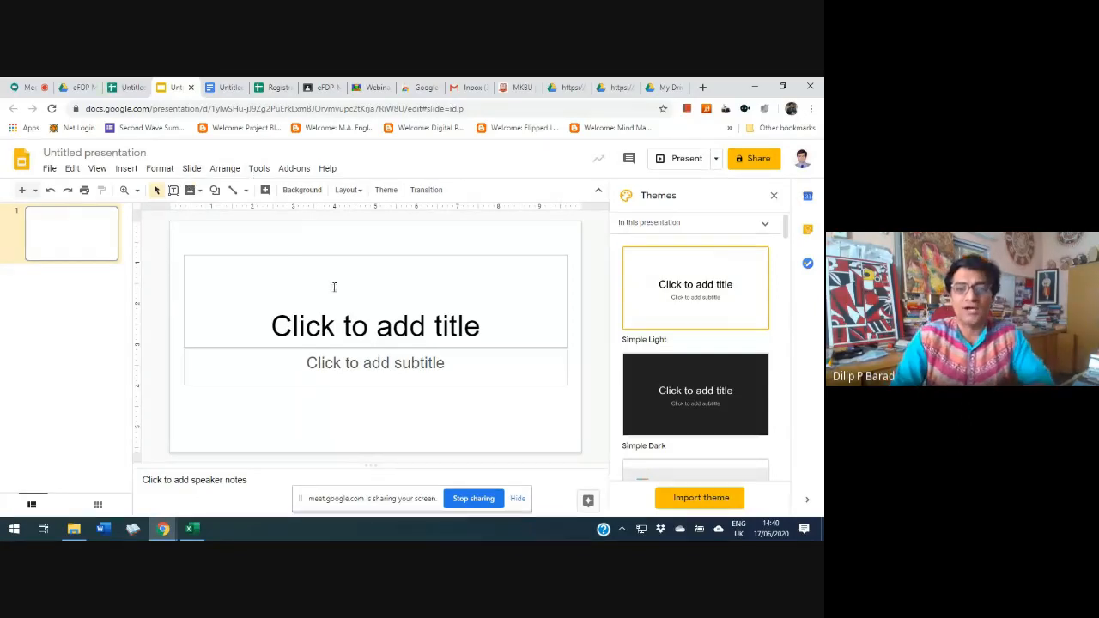
# Look over the new untitled document, presentation and spreadsheet in turn, then go back to the eFDP MKBU folder
pyautogui.click(230, 87)
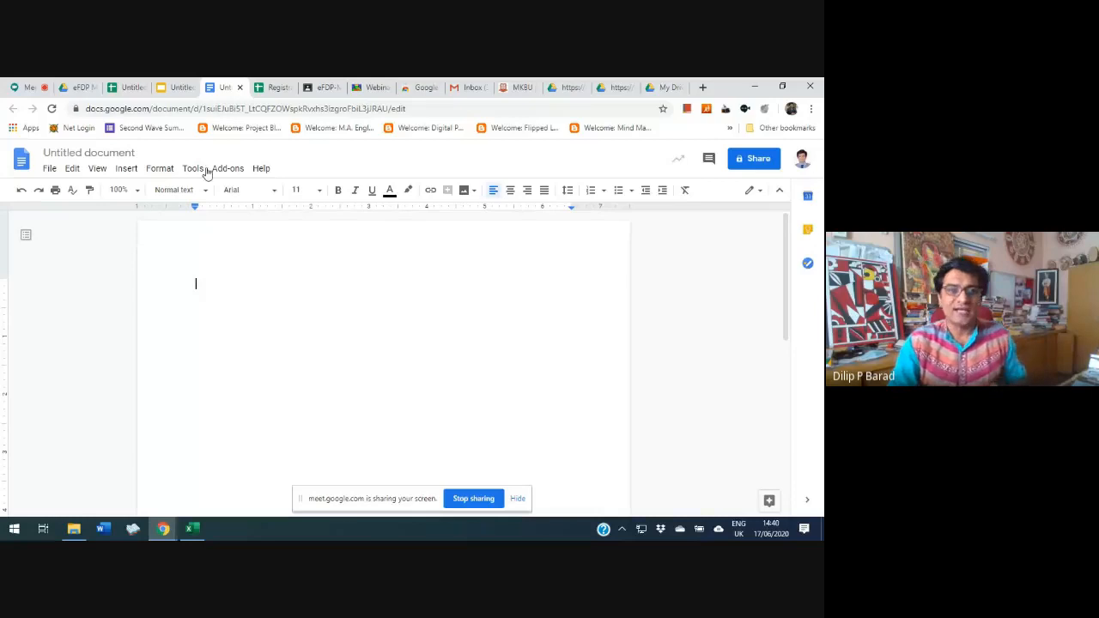
pyautogui.click(124, 87)
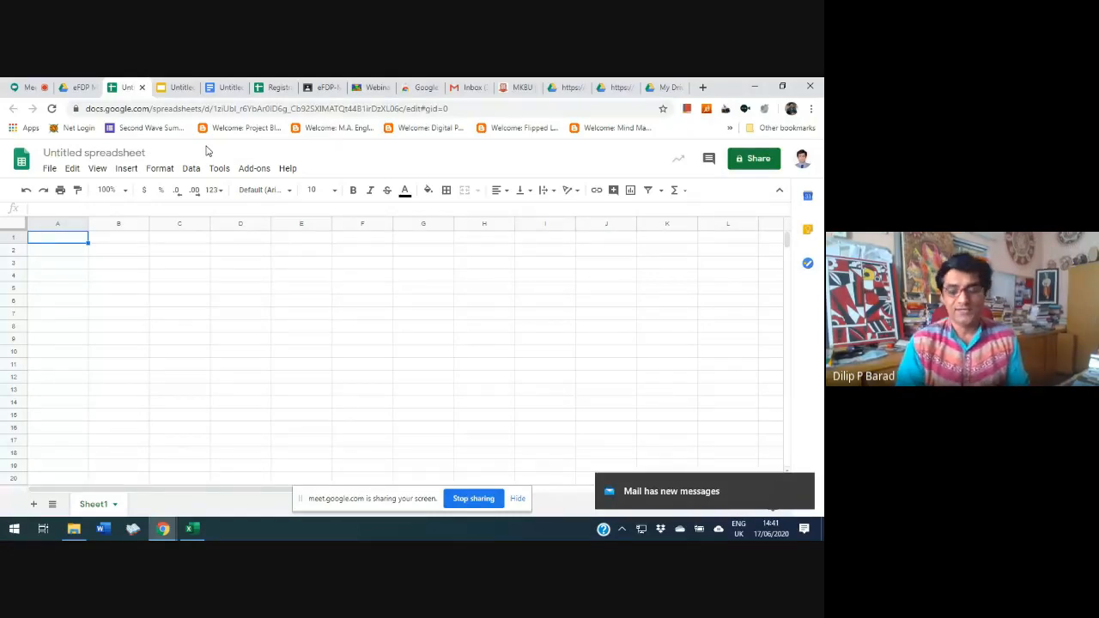
pyautogui.click(222, 88)
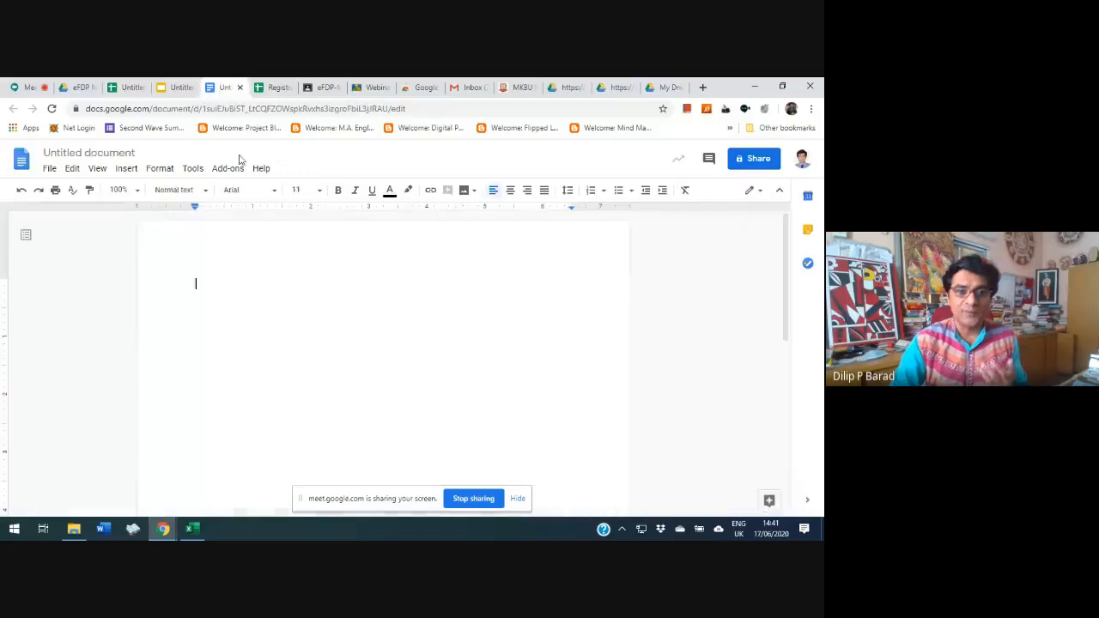
pyautogui.click(170, 89)
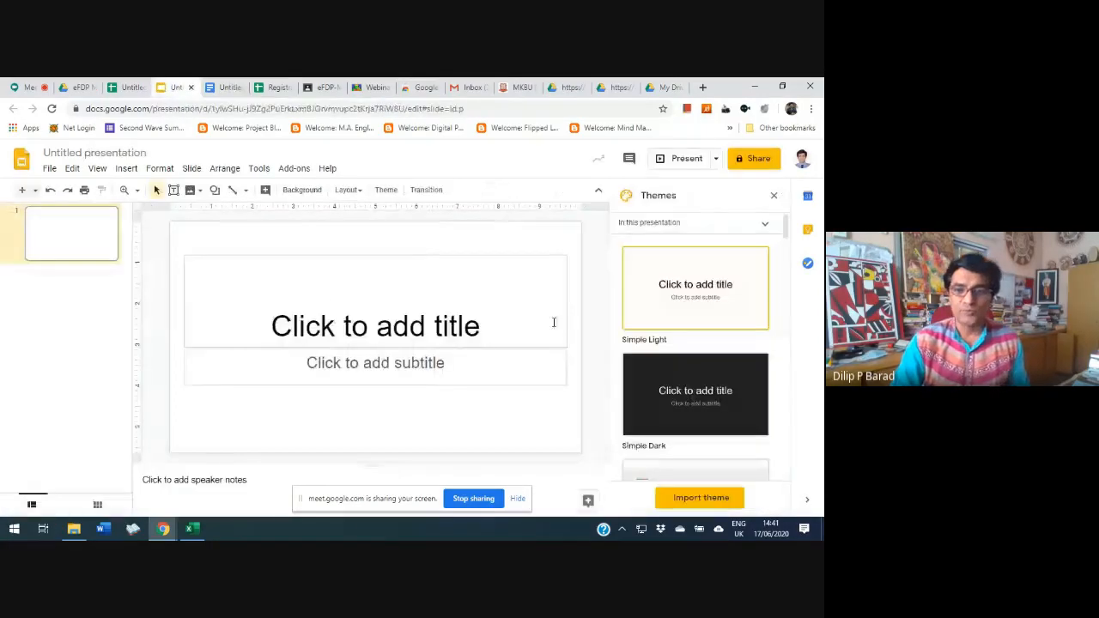
pyautogui.click(127, 87)
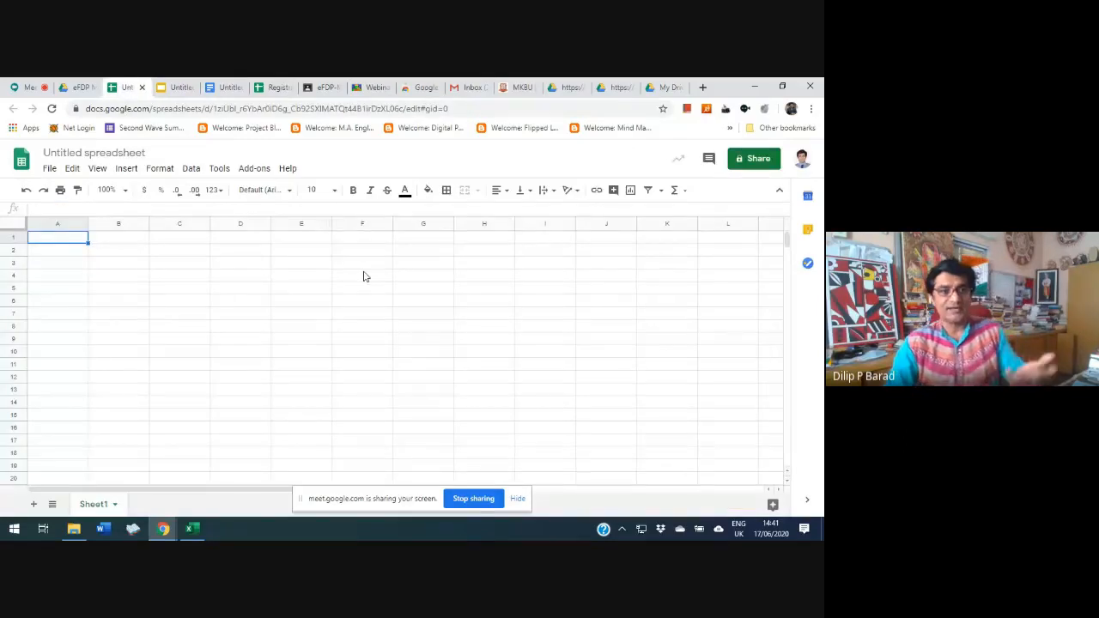
pyautogui.click(73, 90)
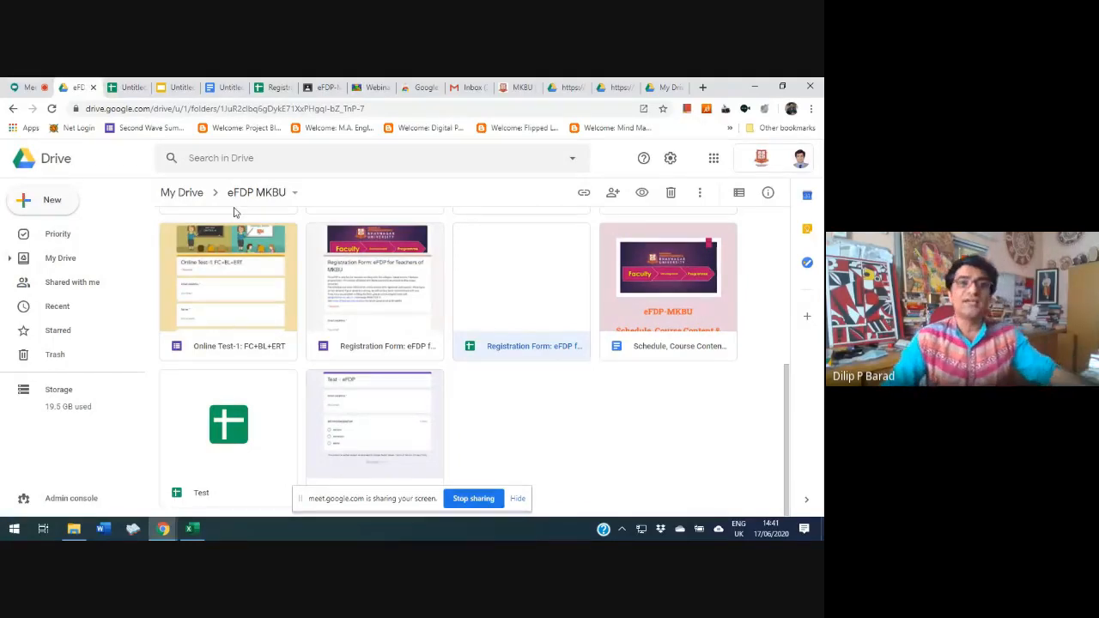
# Enter the headings Name, Subject and Second Subject in cells A1 to C1 of the untitled spreadsheet
pyautogui.click(128, 87)
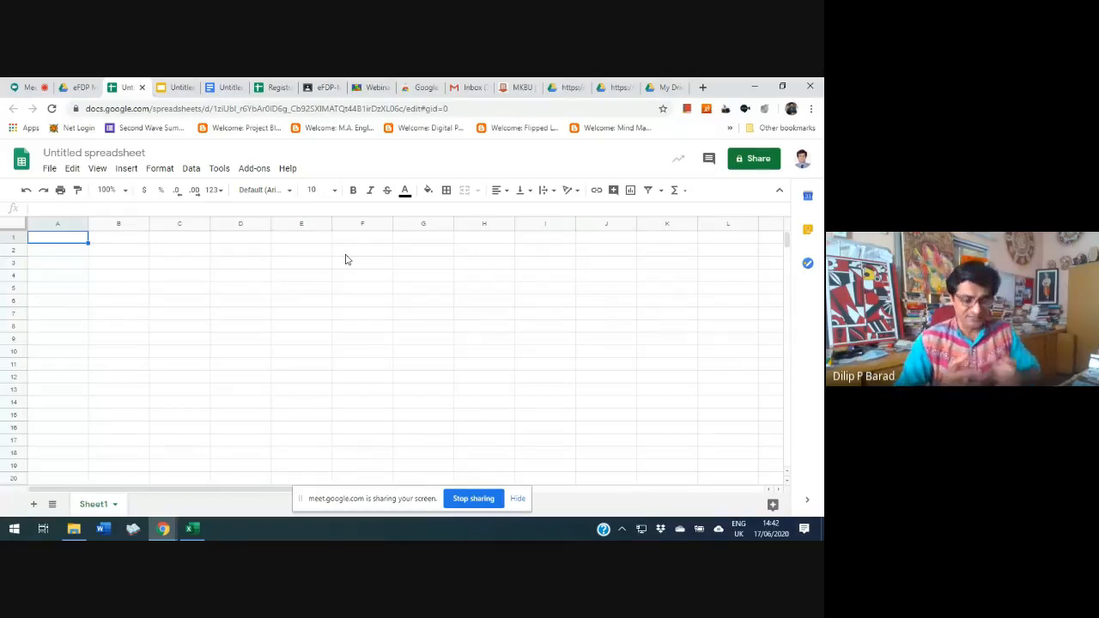
pyautogui.write('Name')
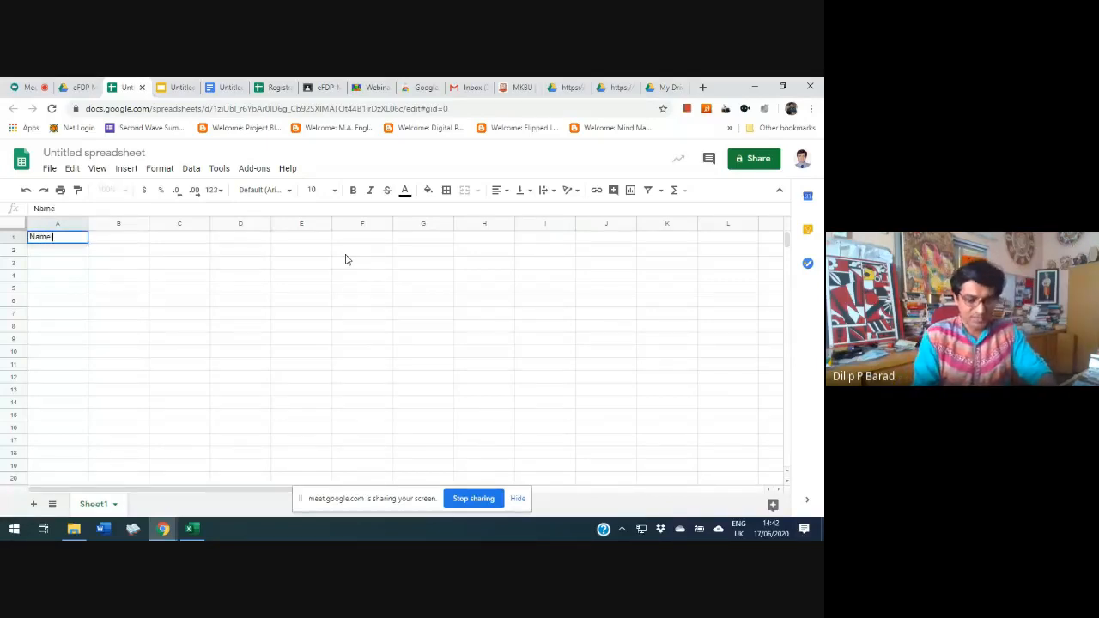
pyautogui.press('Tab')
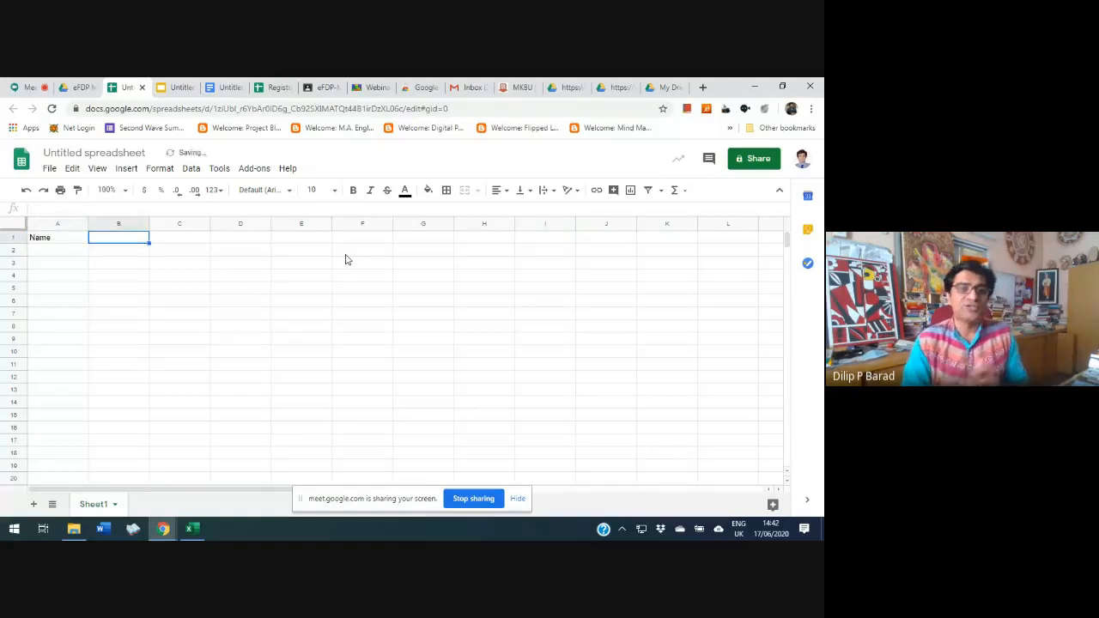
pyautogui.write('Subject')
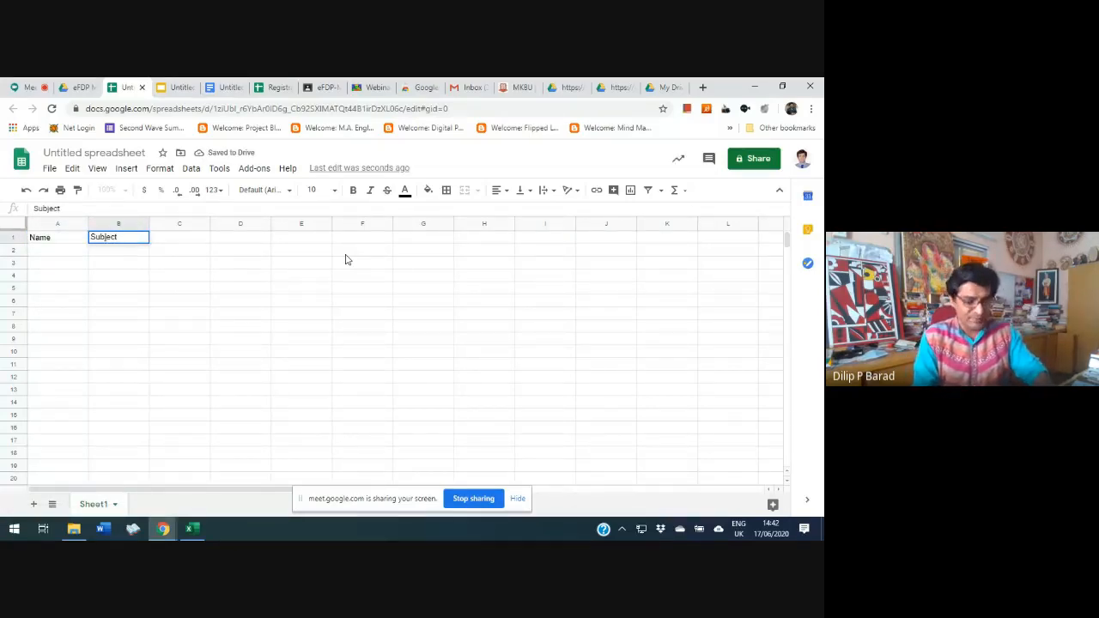
pyautogui.press('Tab')
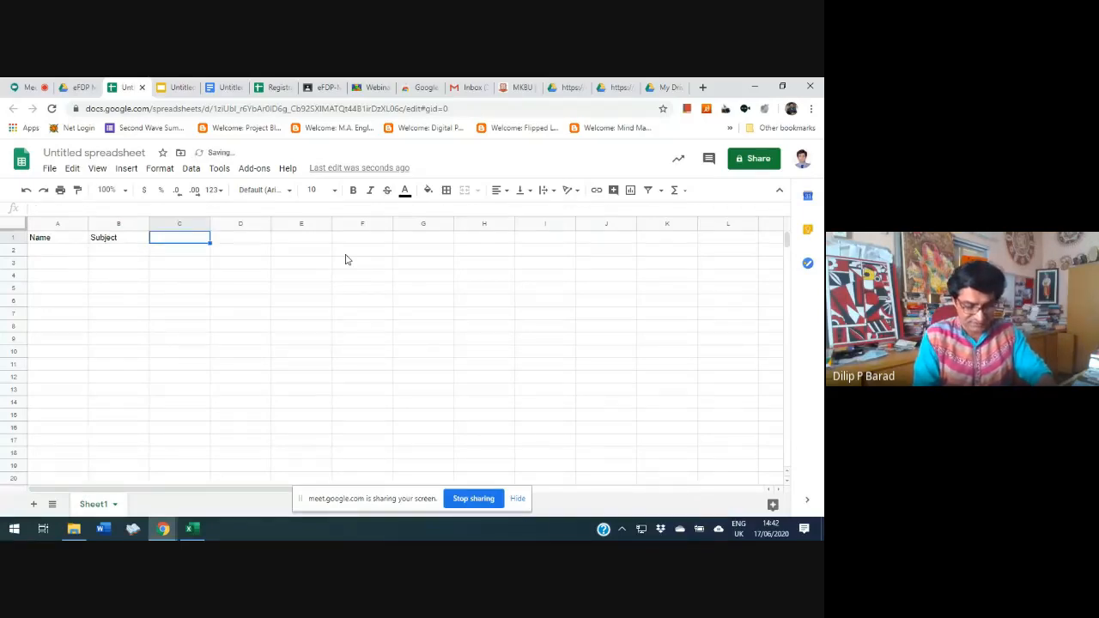
pyautogui.write('Second ')
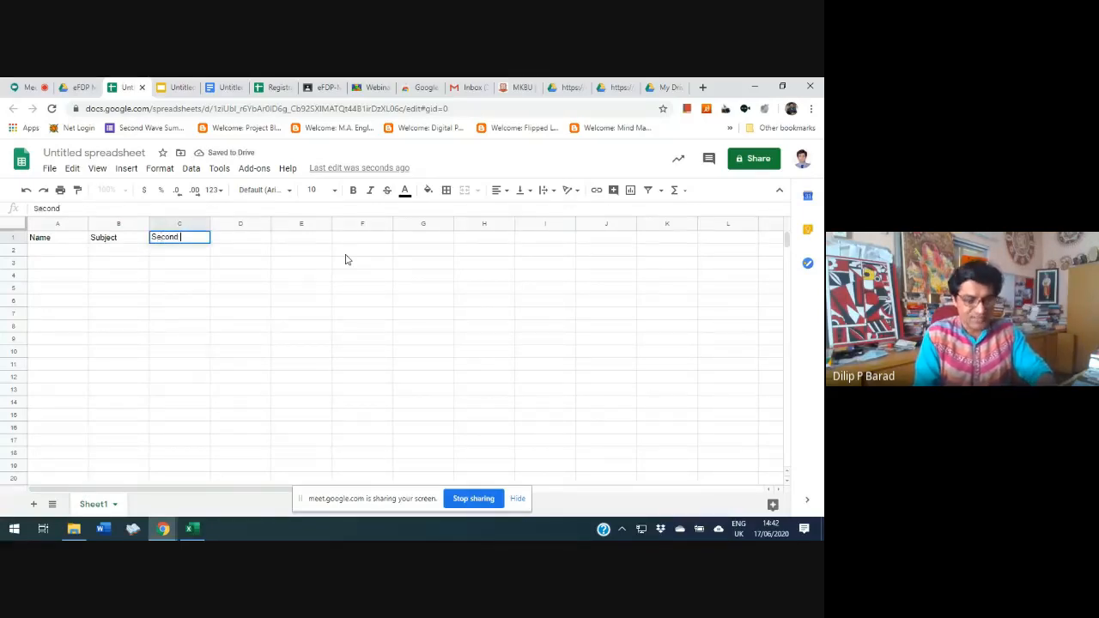
pyautogui.write('Subject')
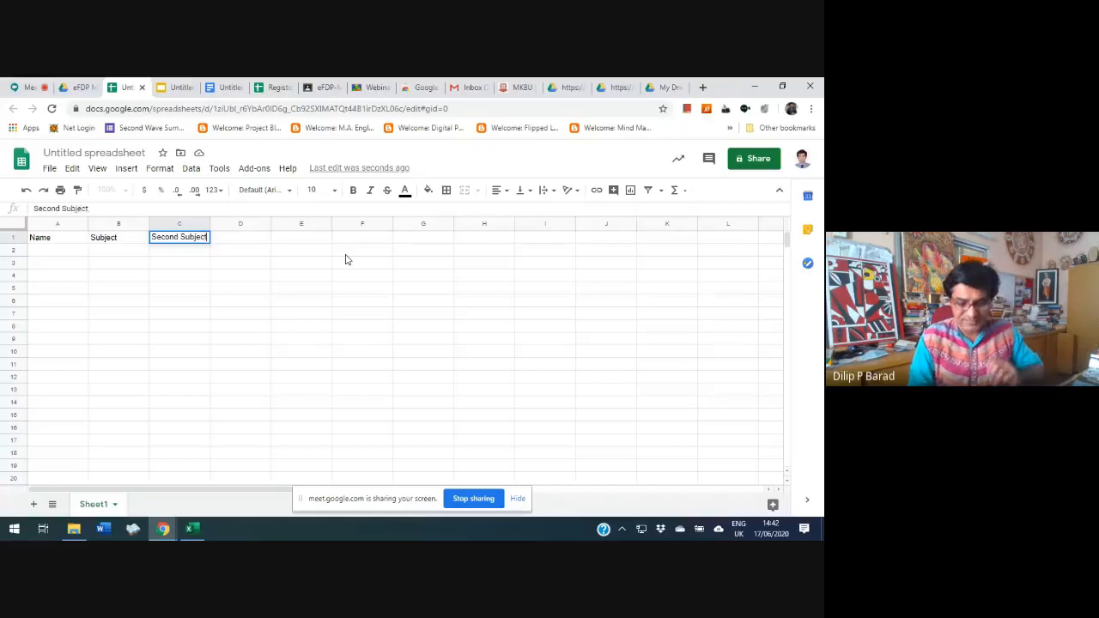
pyautogui.press('Return')
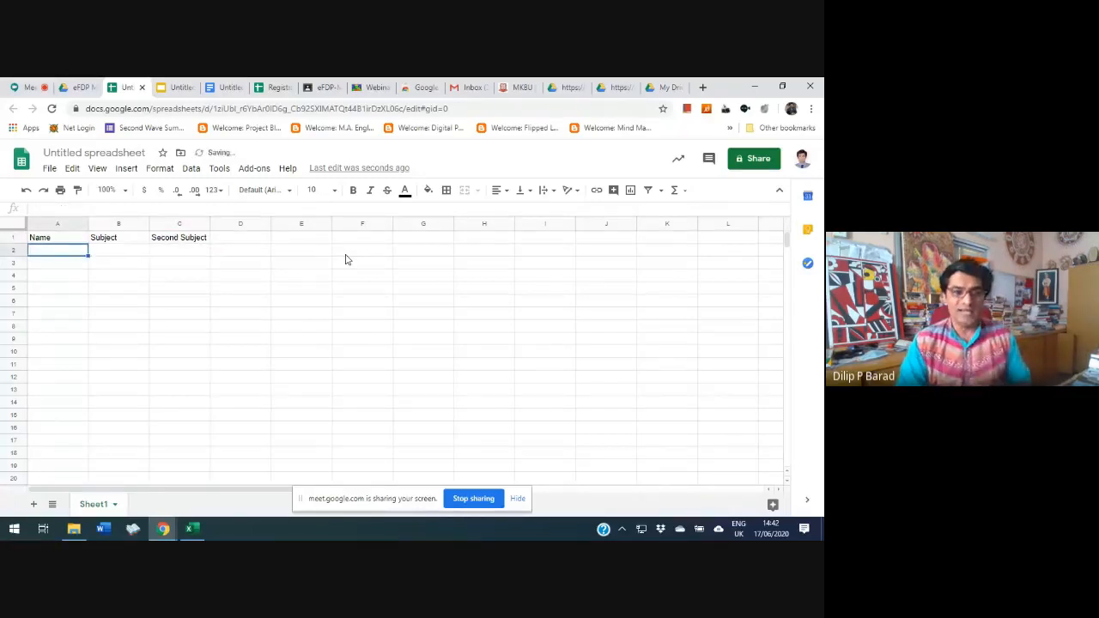
# Apply all borders to every cell of the sheet and select cell A2
pyautogui.press('Up')
pyautogui.hotkey('shift', 'Right')
pyautogui.hotkey('shift', 'Right')
pyautogui.hotkey('shift', 'Right')
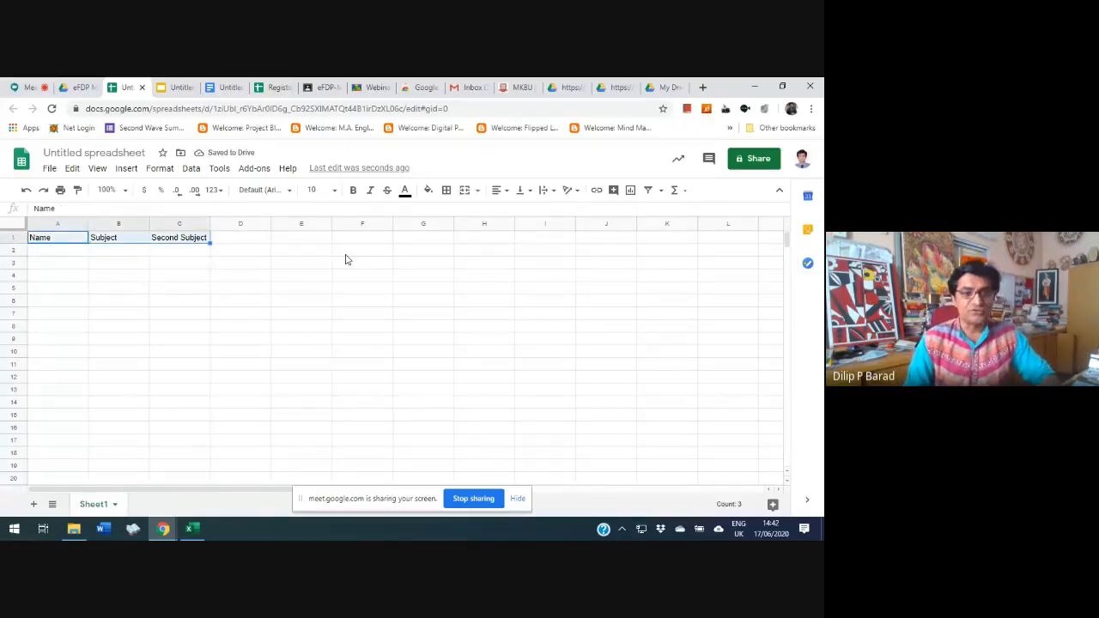
pyautogui.hotkey('shift', 'Down')
pyautogui.hotkey('shift', 'Down')
pyautogui.hotkey('shift', 'Down')
pyautogui.hotkey('shift', 'Down')
pyautogui.hotkey('shift', 'Down')
pyautogui.hotkey('shift', 'Down')
pyautogui.hotkey('shift', 'Down')
pyautogui.hotkey('shift', 'Down')
pyautogui.hotkey('shift', 'Down')
pyautogui.hotkey('shift', 'Down')
pyautogui.hotkey('shift', 'Down')
pyautogui.hotkey('shift', 'Down')
pyautogui.hotkey('shift', 'Down')
pyautogui.hotkey('shift', 'Down')
pyautogui.hotkey('shift', 'Down')
pyautogui.hotkey('shift', 'Down')
pyautogui.hotkey('shift', 'Down')
pyautogui.hotkey('shift', 'Down')
pyautogui.hotkey('shift', 'Down')
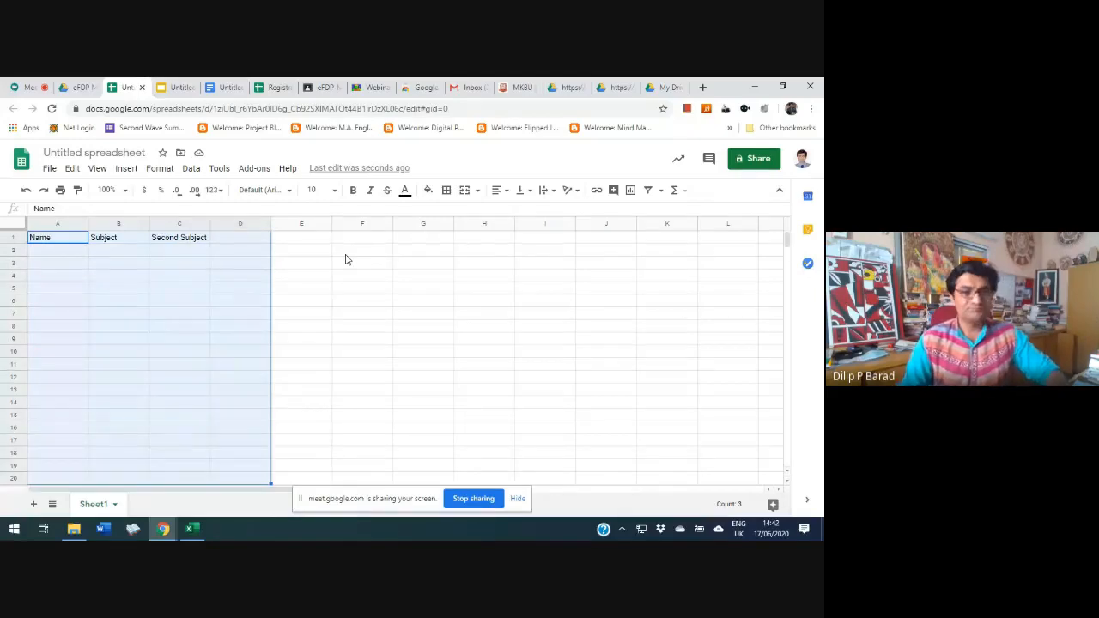
pyautogui.hotkey('ctrl', 'a')
pyautogui.click(445, 190)
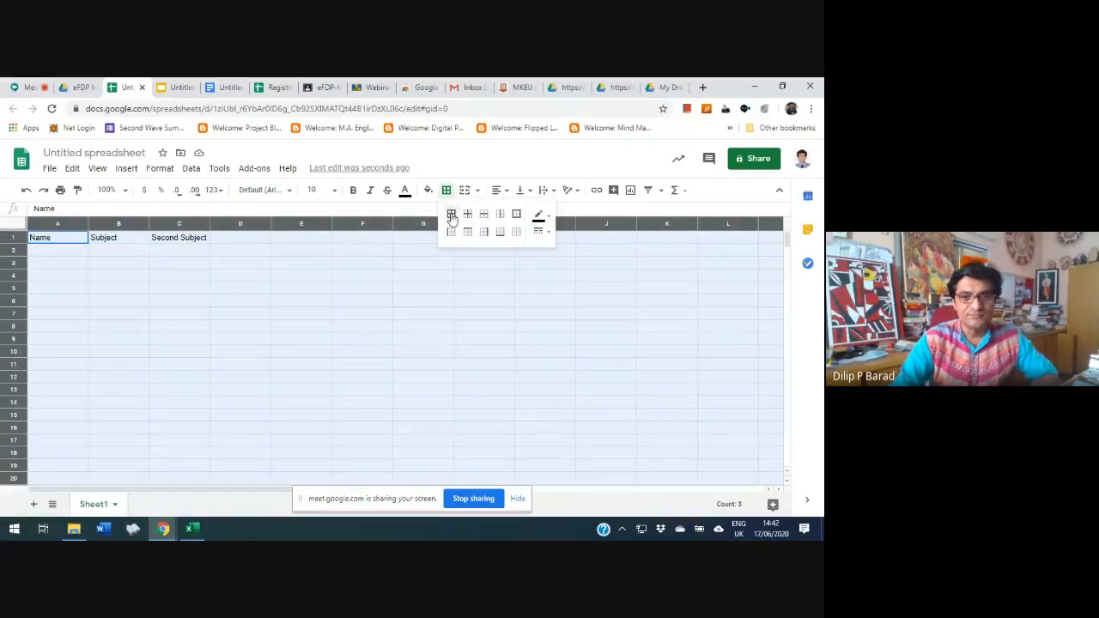
pyautogui.click(452, 214)
pyautogui.click(60, 286)
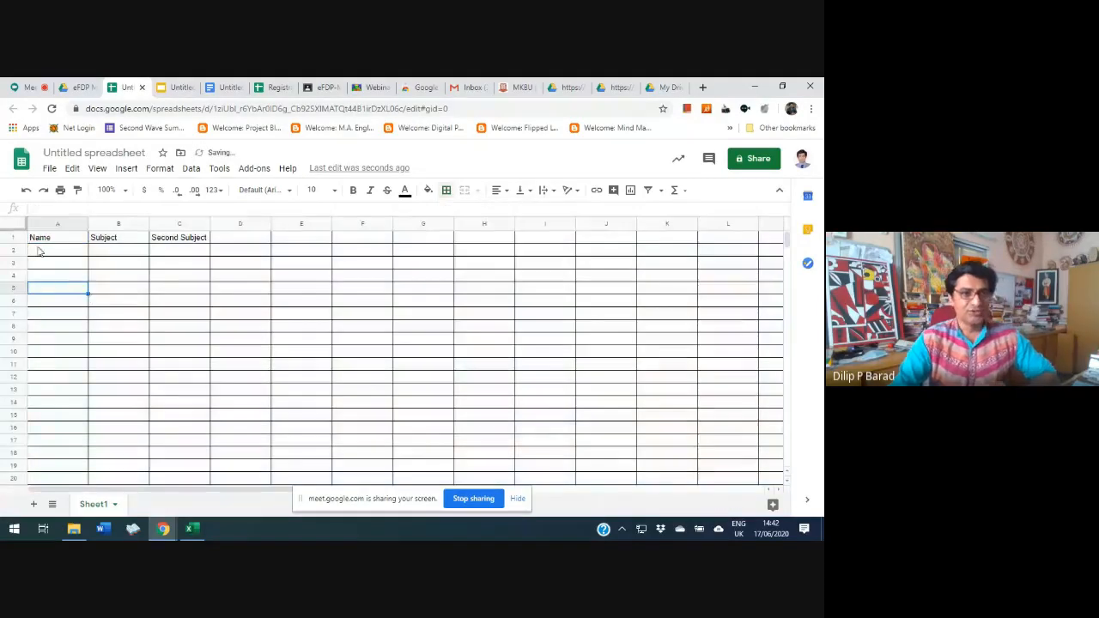
pyautogui.click(39, 239)
pyautogui.click(63, 258)
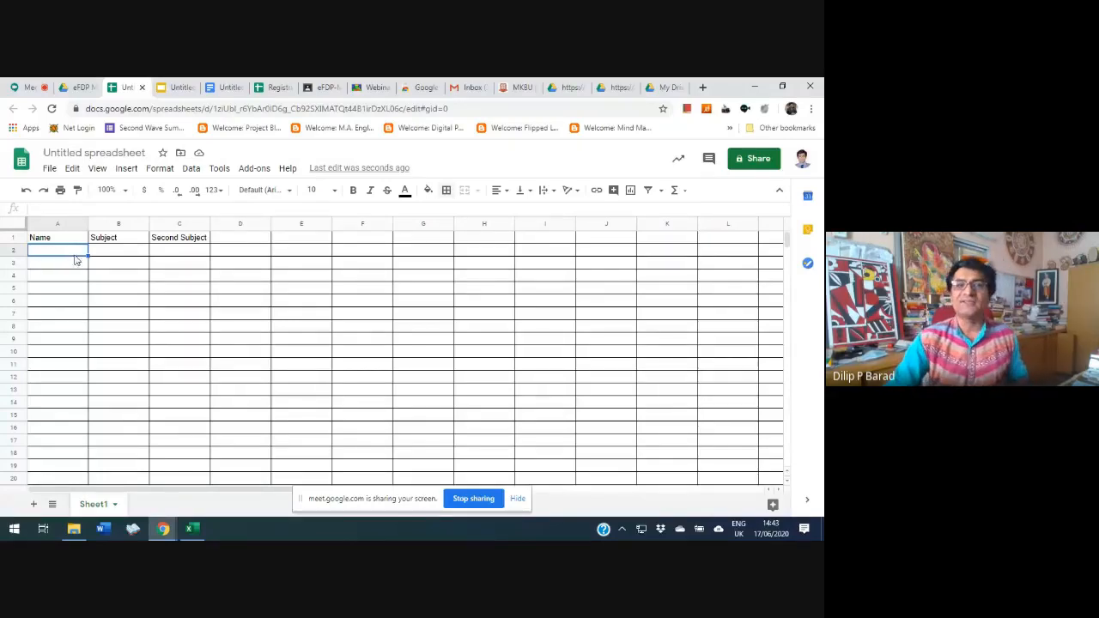
# Switch to the registration responses workbook in Excel and copy all e-mail addresses in column A of the Group Eve sheet
pyautogui.click(268, 88)
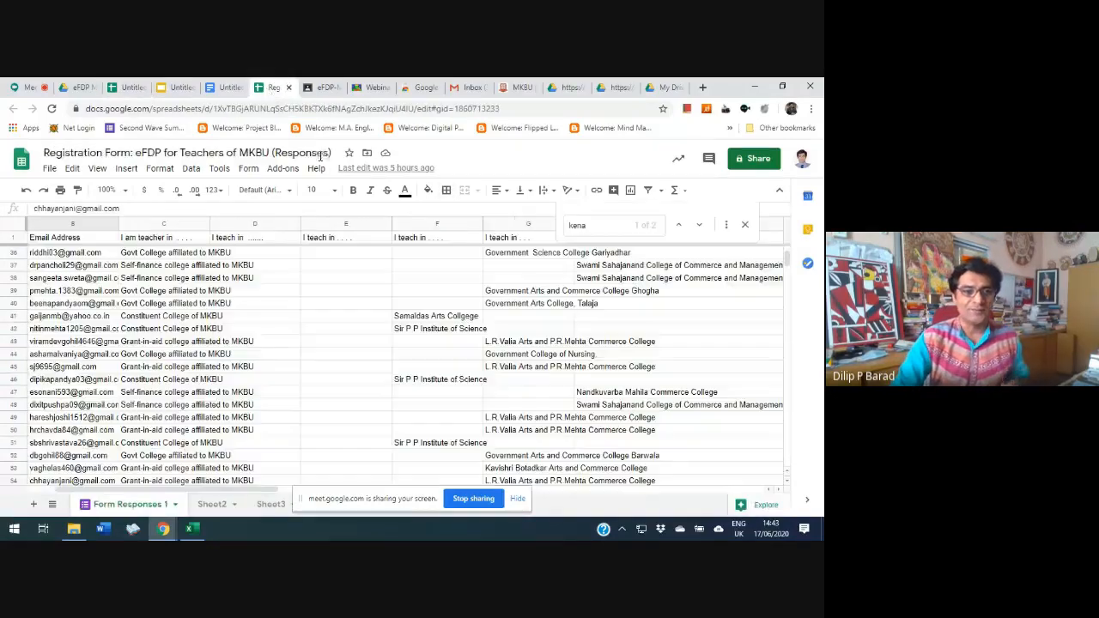
pyautogui.click(194, 530)
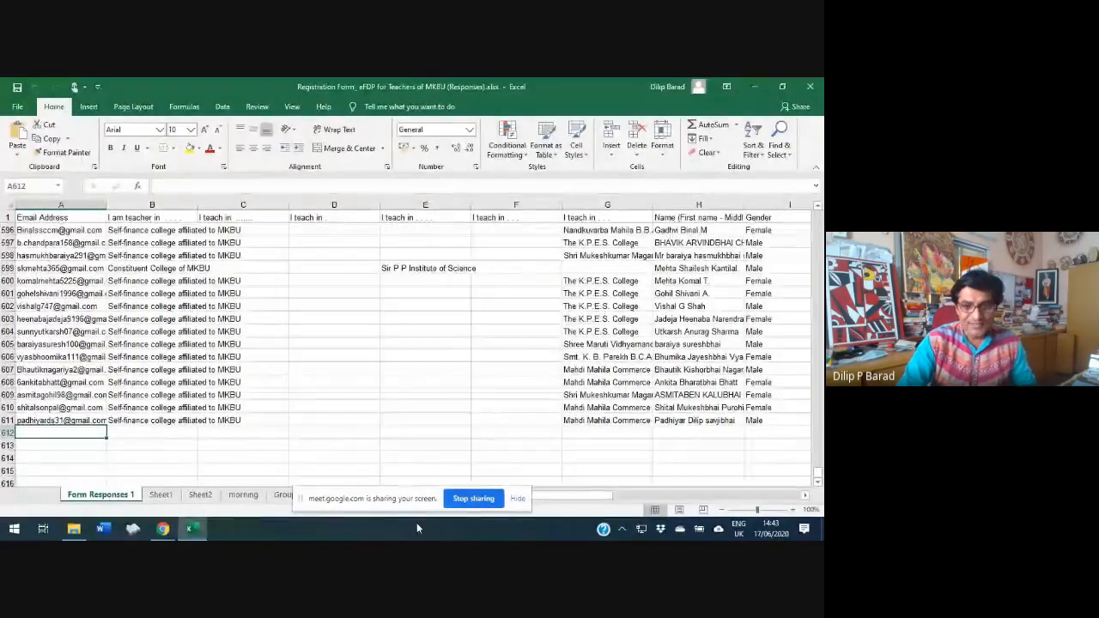
pyautogui.click(244, 495)
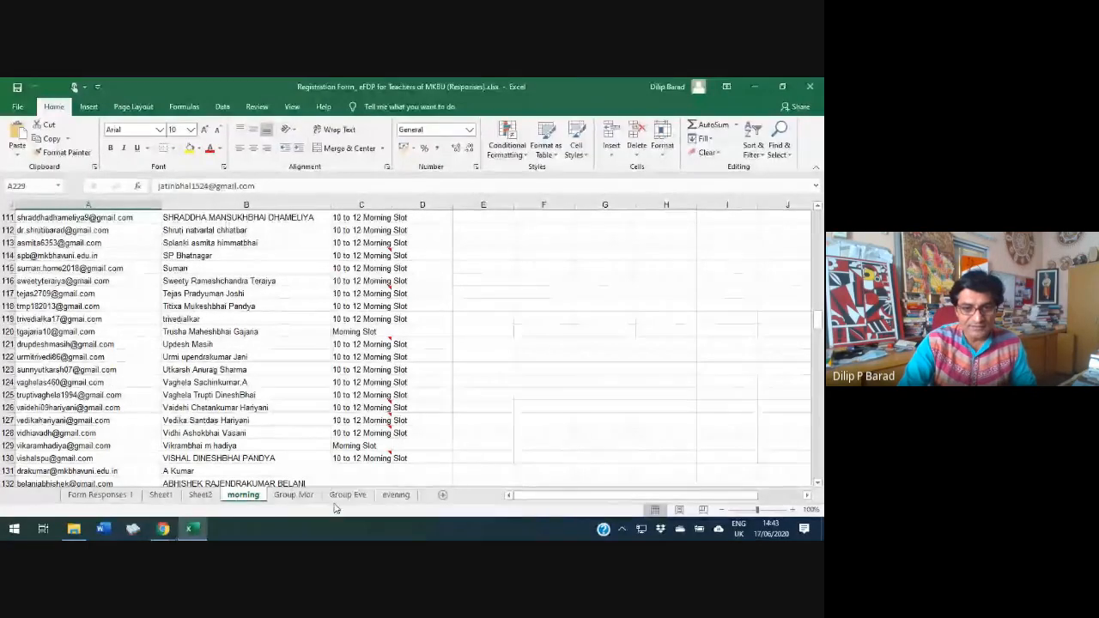
pyautogui.click(347, 495)
pyautogui.moveTo(97, 381); pyautogui.dragTo(83, 215)
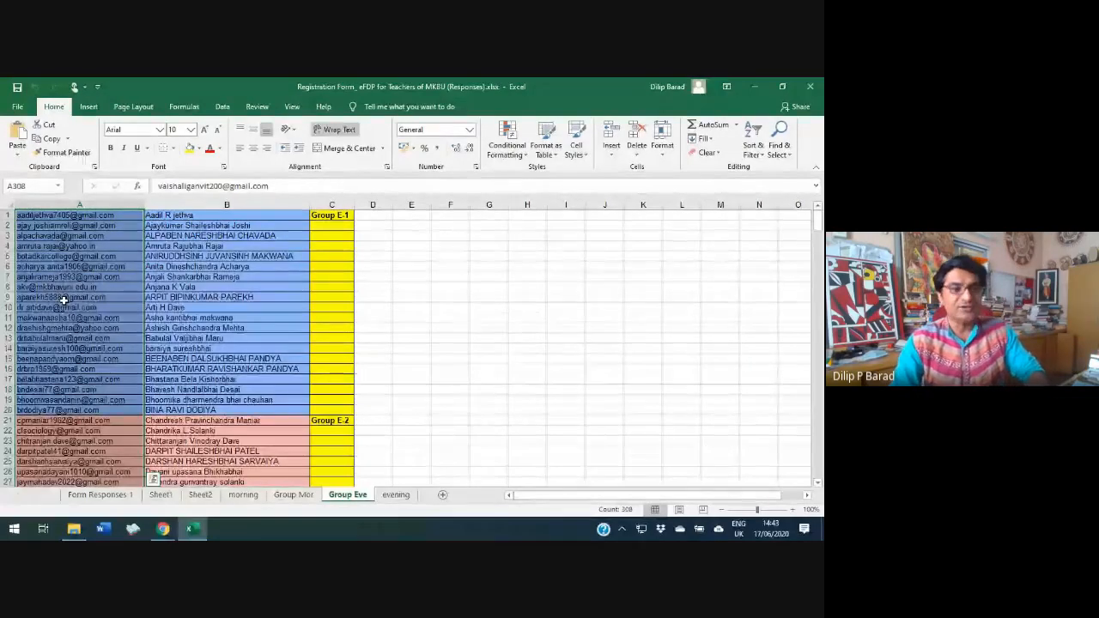
pyautogui.hotkey('ctrl', 'c')
# Switch back to the untitled Google Sheets spreadsheet in Chrome and rename it Test Subject Information
pyautogui.moveTo(162, 532)
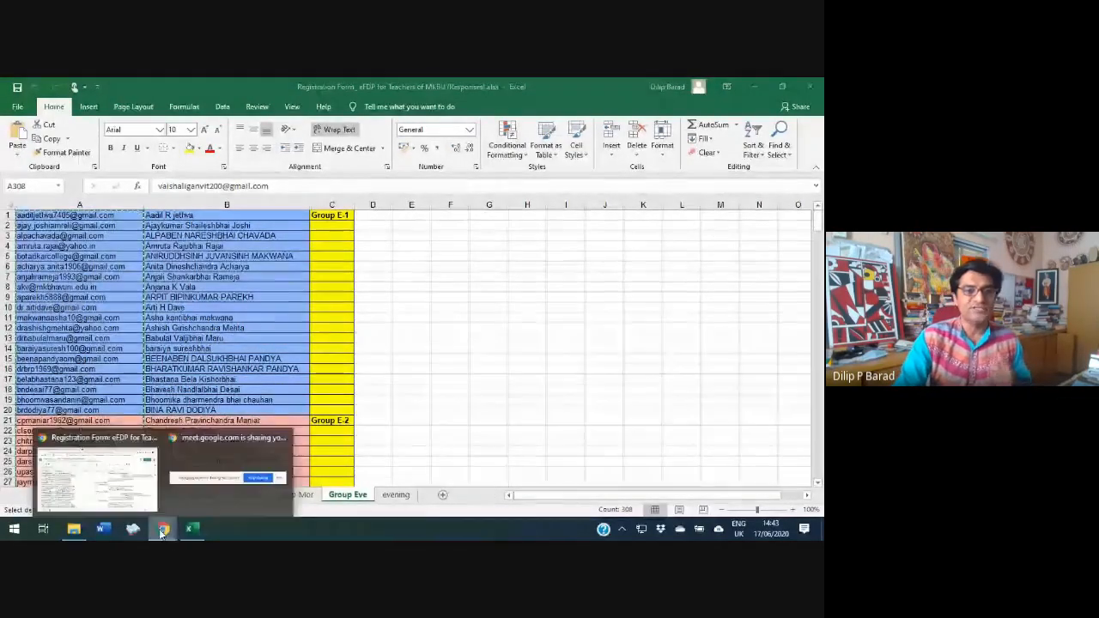
pyautogui.click(134, 473)
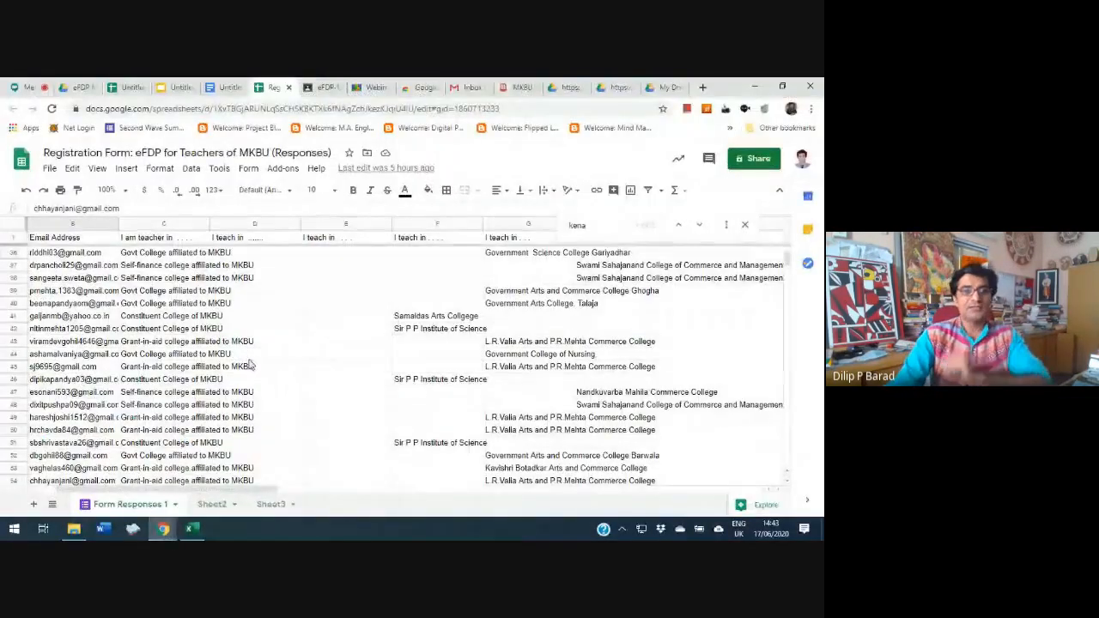
pyautogui.click(124, 87)
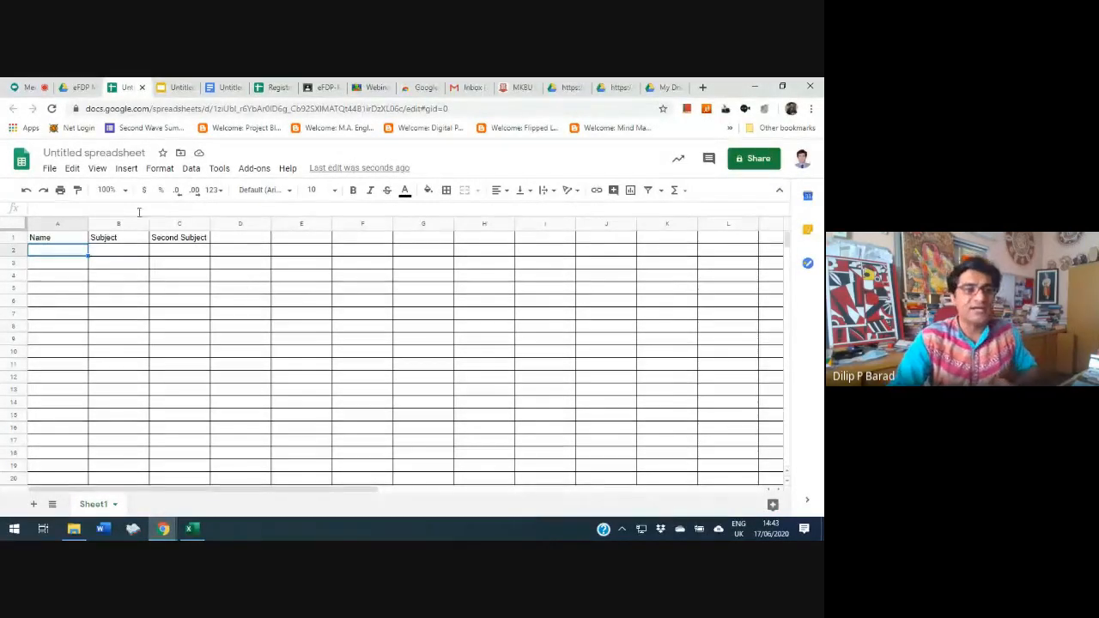
pyautogui.click(87, 155)
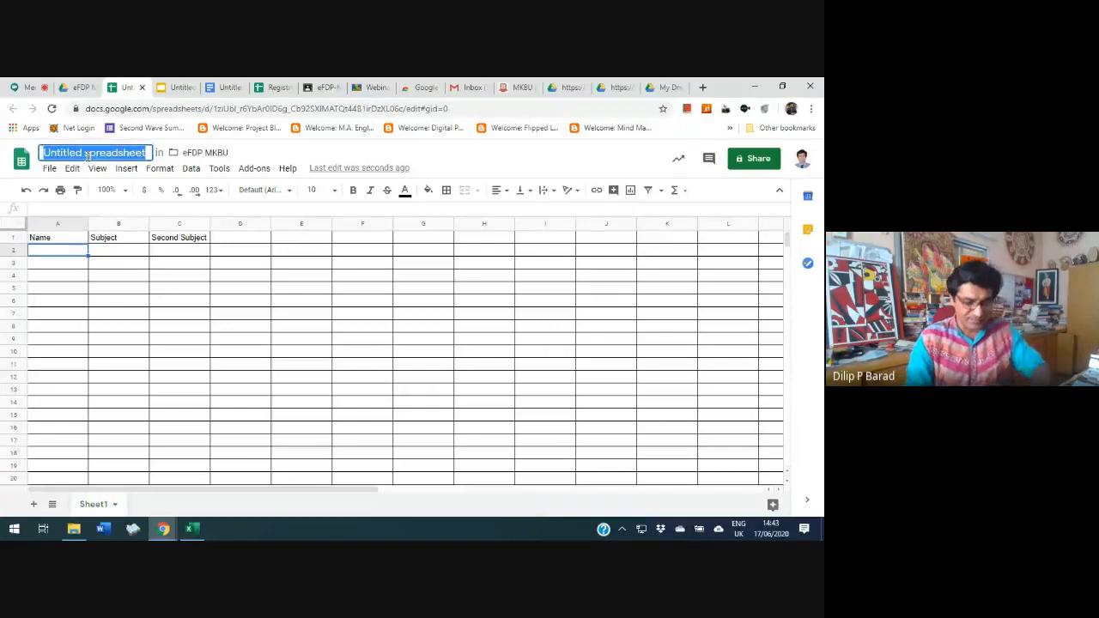
pyautogui.write('Test Subject Information')
pyautogui.press('Return')
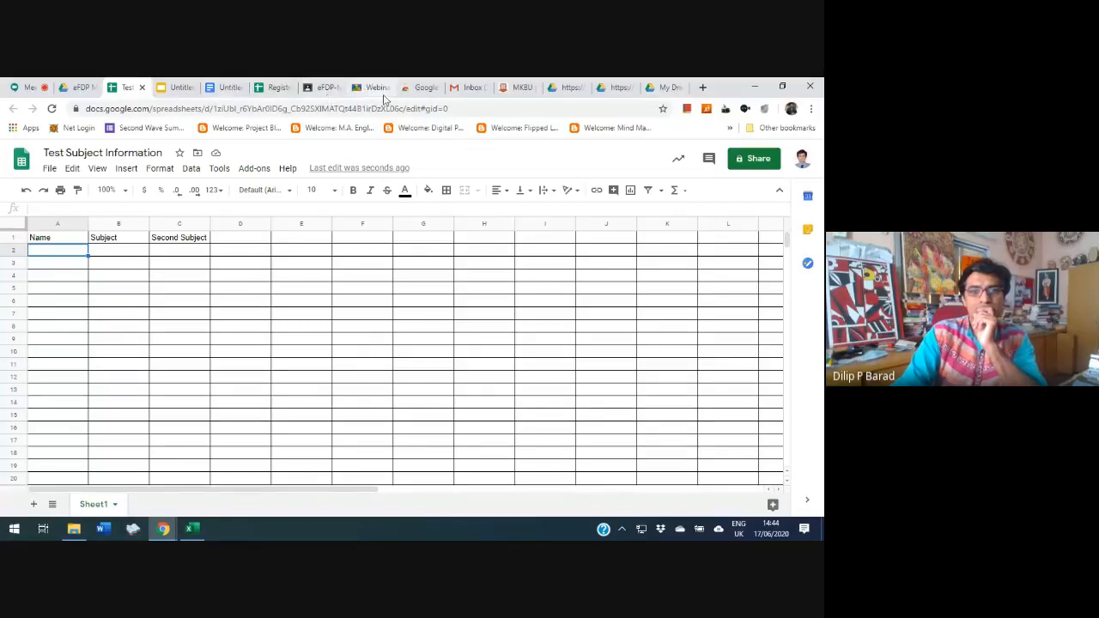
# Open sharing for the Test Subject Information spreadsheet and add the copied e-mail addresses as recipients with the Editor role
pyautogui.click(26, 87)
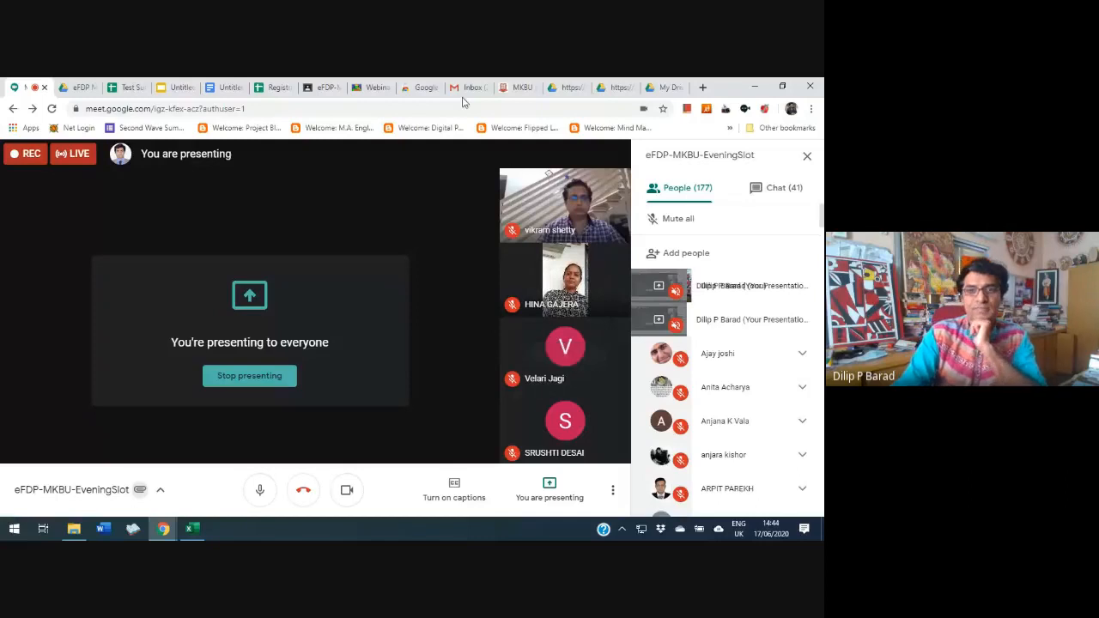
pyautogui.click(127, 86)
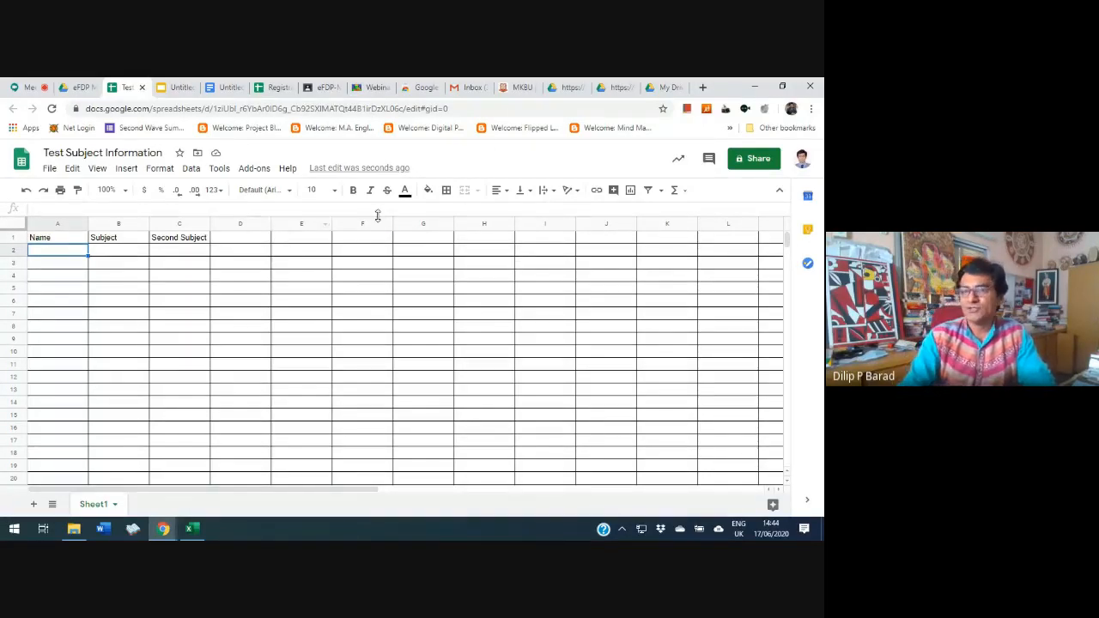
pyautogui.click(752, 159)
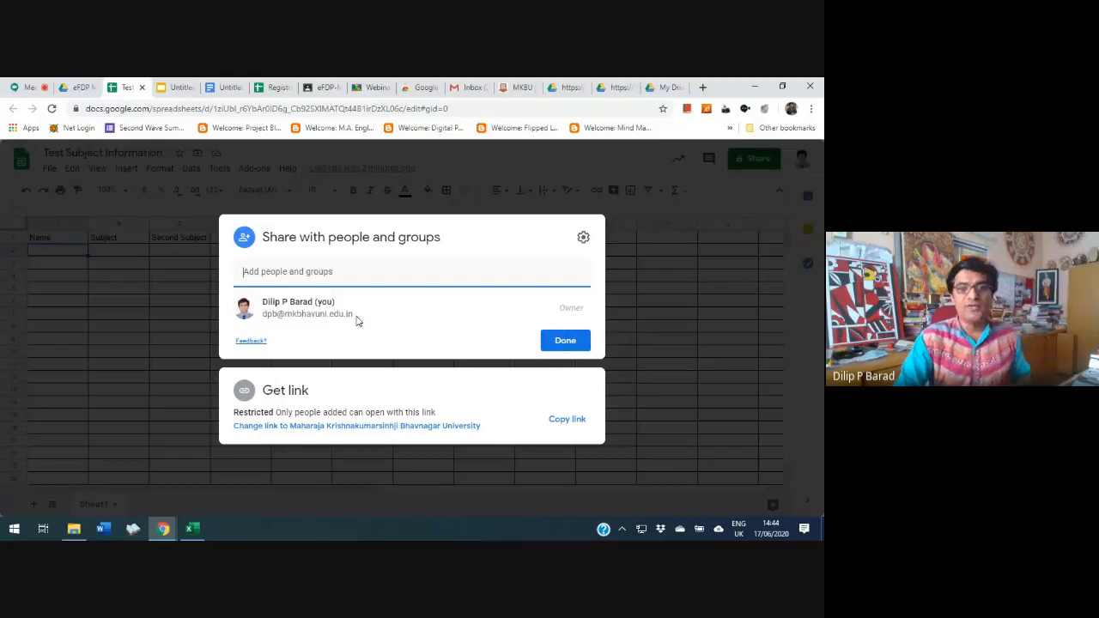
pyautogui.click(302, 276)
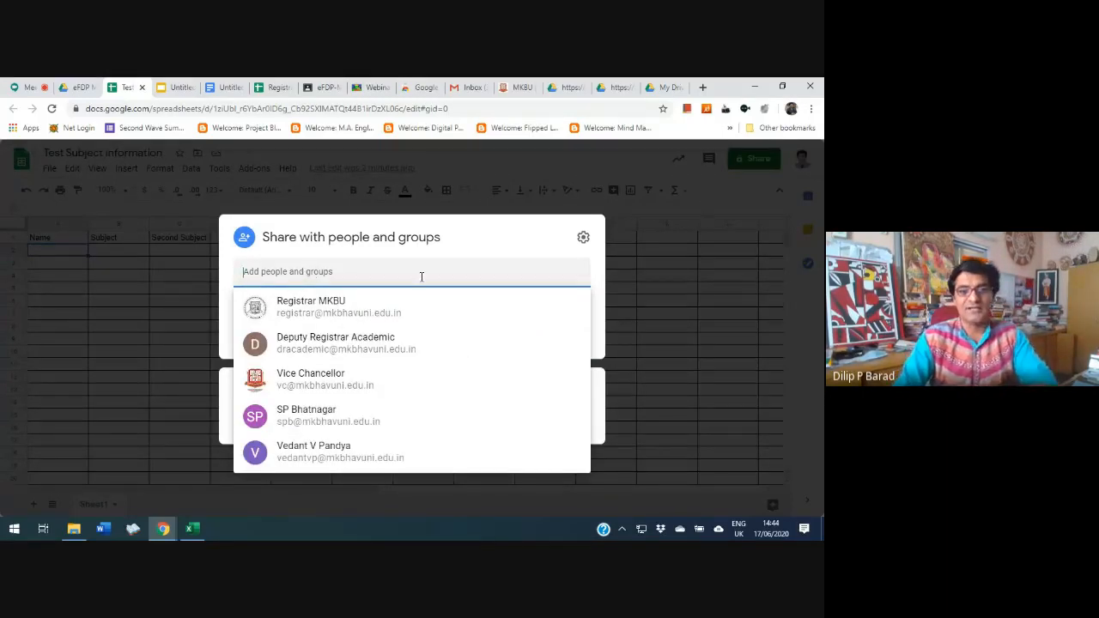
pyautogui.hotkey('ctrl', 'v')
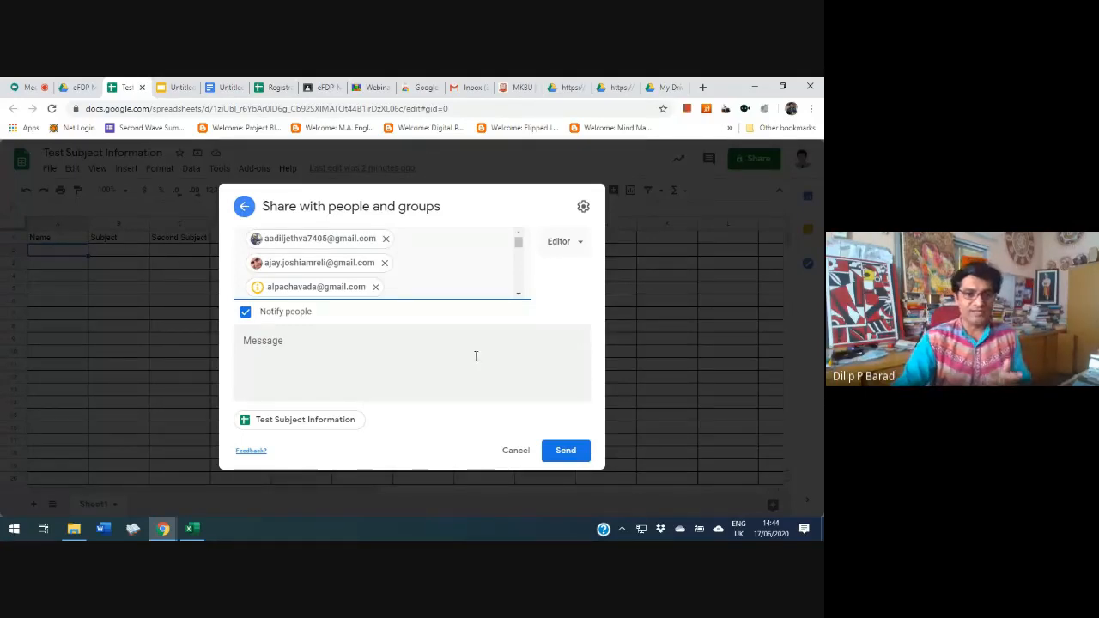
# Keep recipient notification enabled and write the invitation message "Please type your subject in this sheet."
pyautogui.click(246, 313)
pyautogui.click(246, 355)
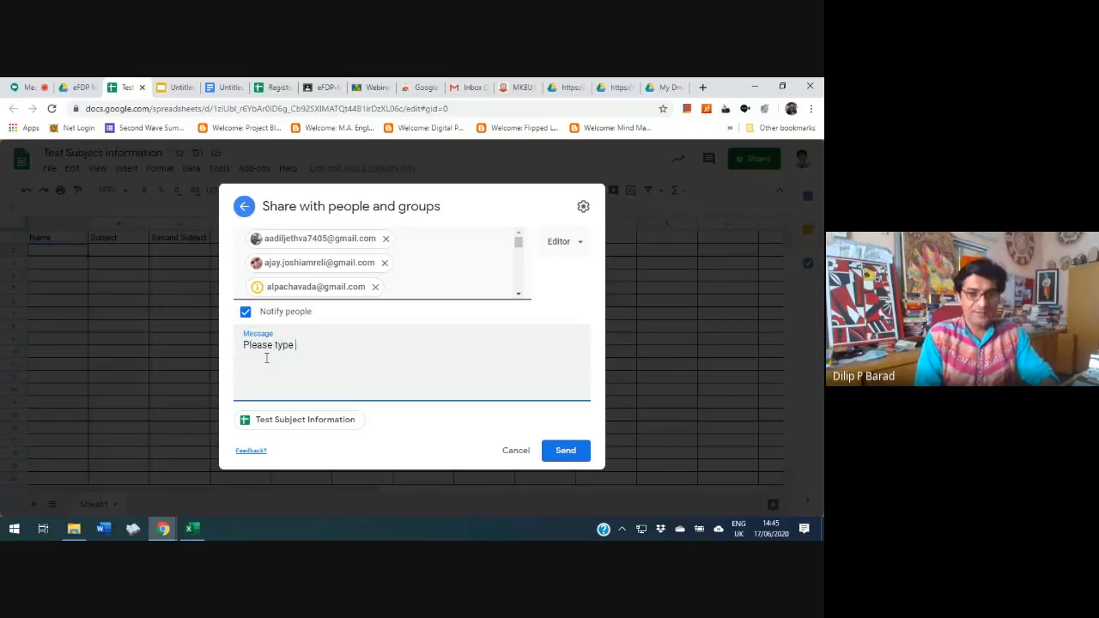
pyautogui.write('sub')
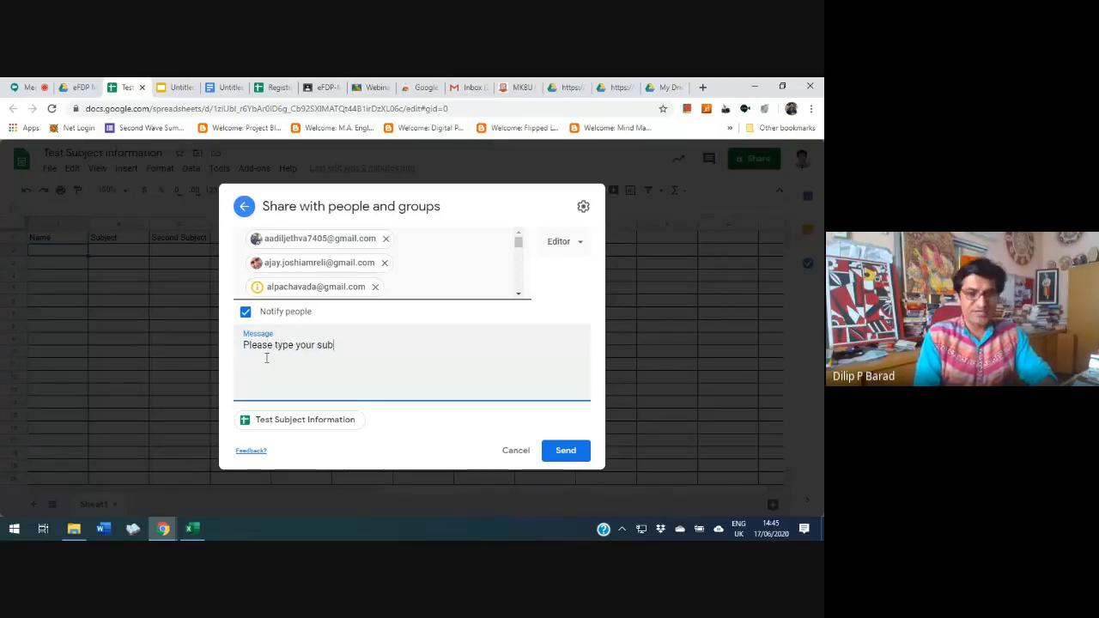
pyautogui.write('ject')
pyautogui.write(' in this')
pyautogui.write(' spa')
pyautogui.press('BackSpace')
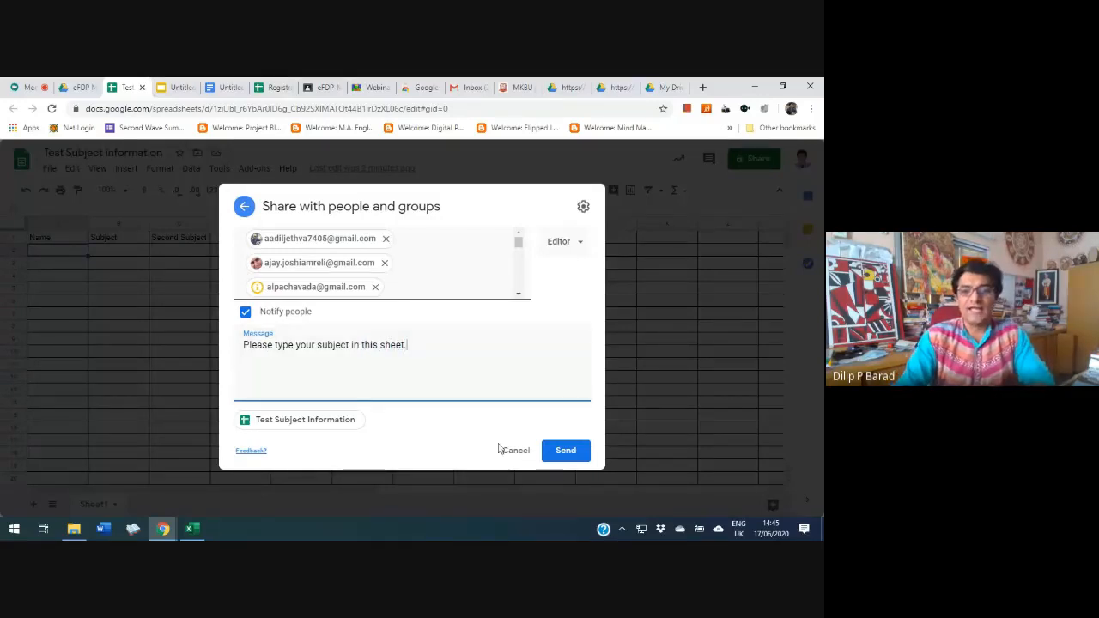
# Send the sharing invitations and agree to share with the non-Google accounts as well
pyautogui.click(569, 453)
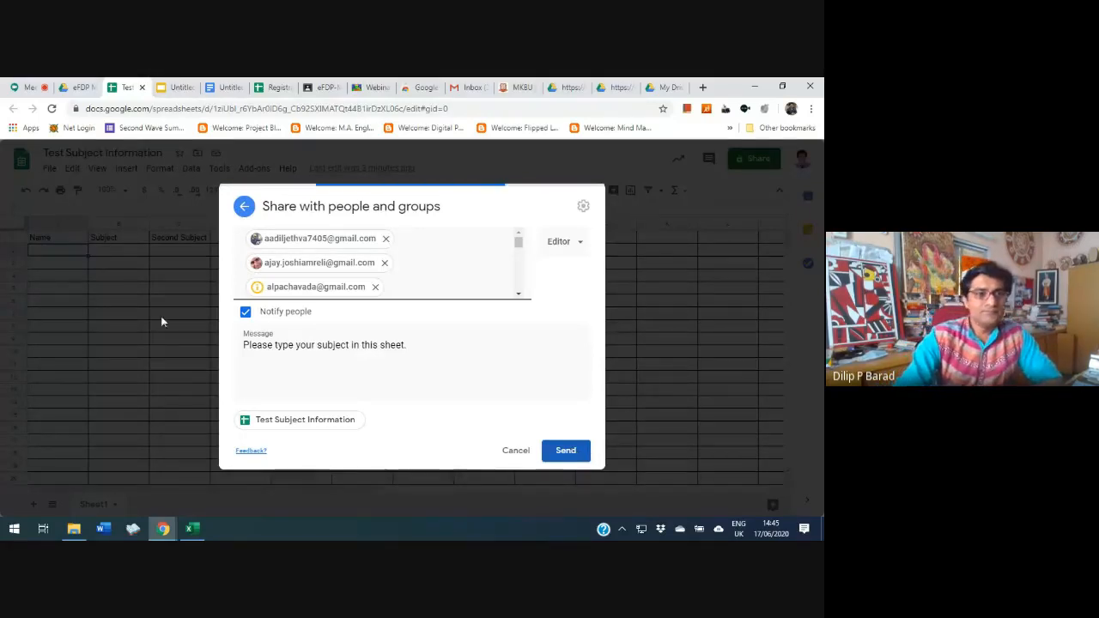
pyautogui.click(19, 87)
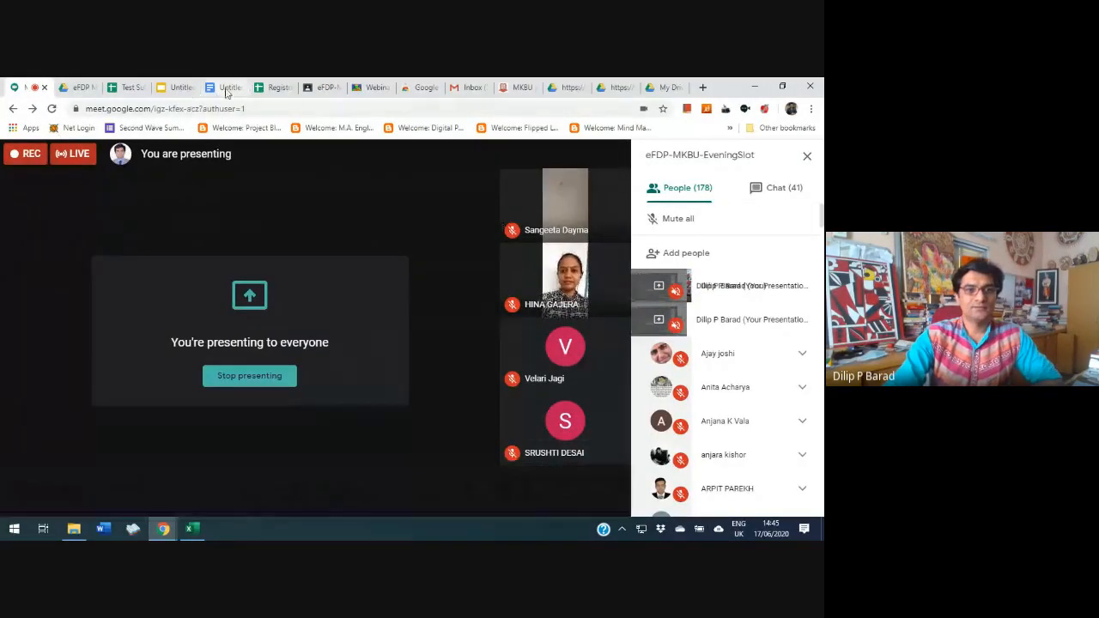
pyautogui.click(129, 87)
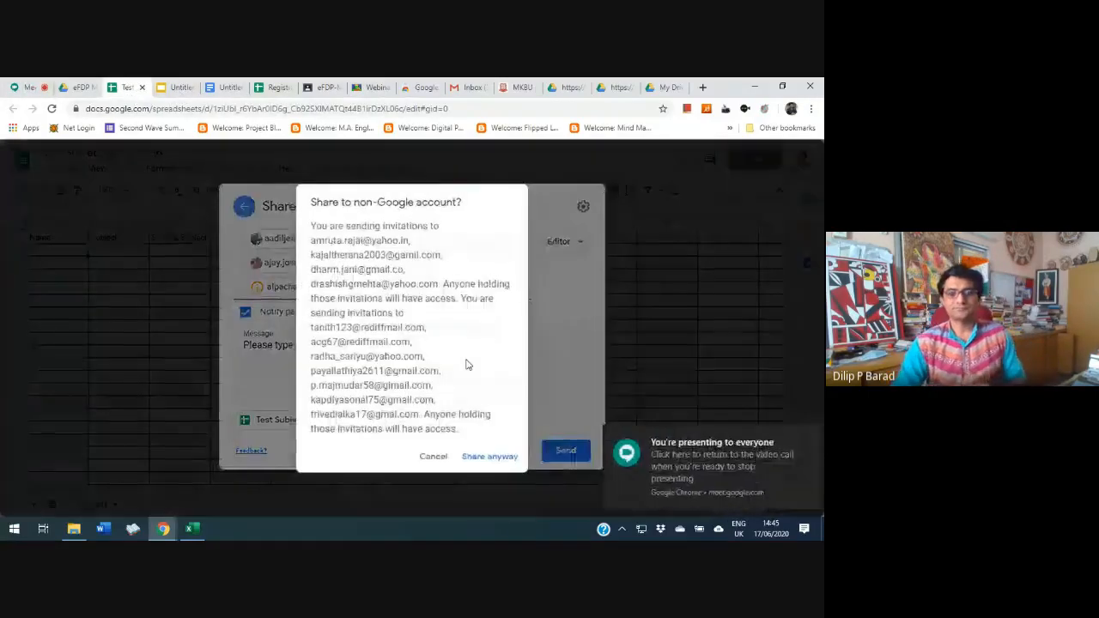
pyautogui.click(492, 458)
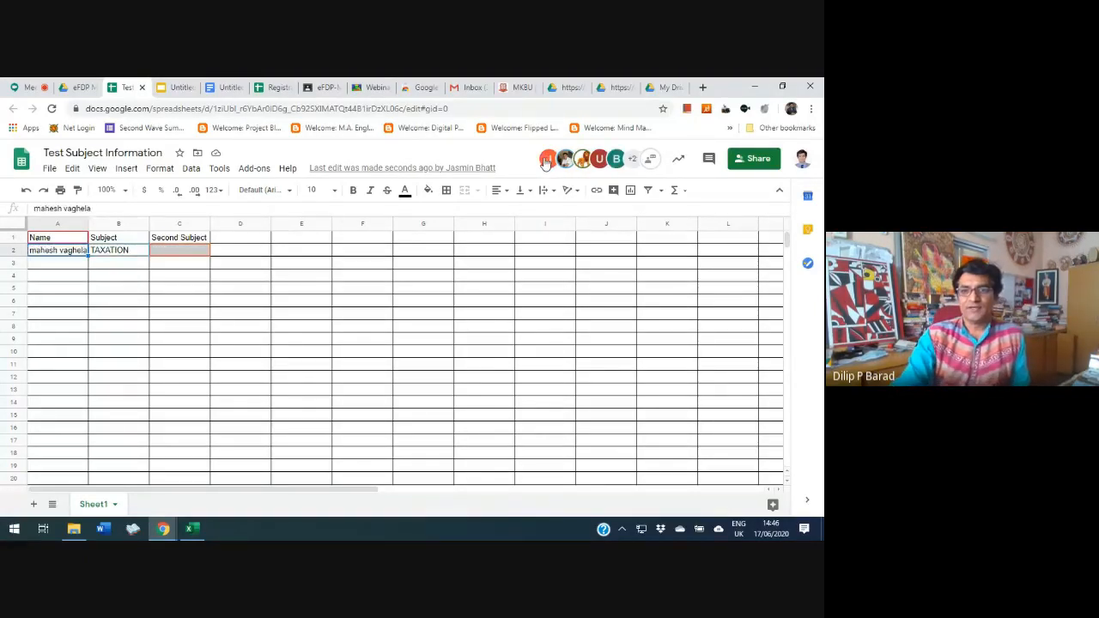
pyautogui.moveTo(550, 163)
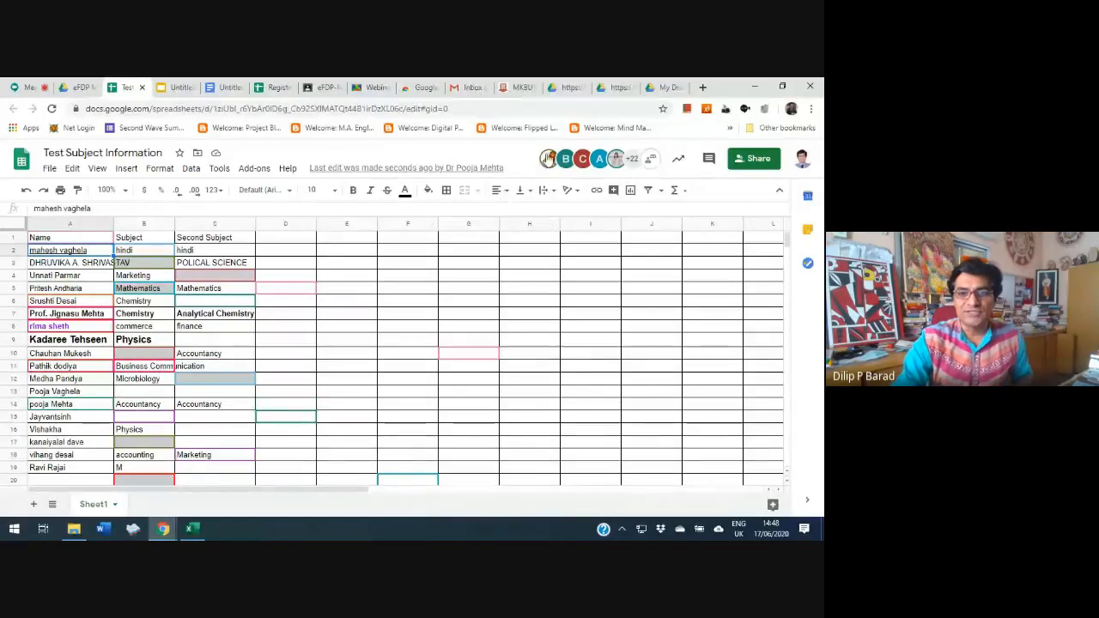
# Switch from the shared spreadsheet to the university's News And Update page and find the eFDP - MKBU entry
pyautogui.moveTo(549, 165)
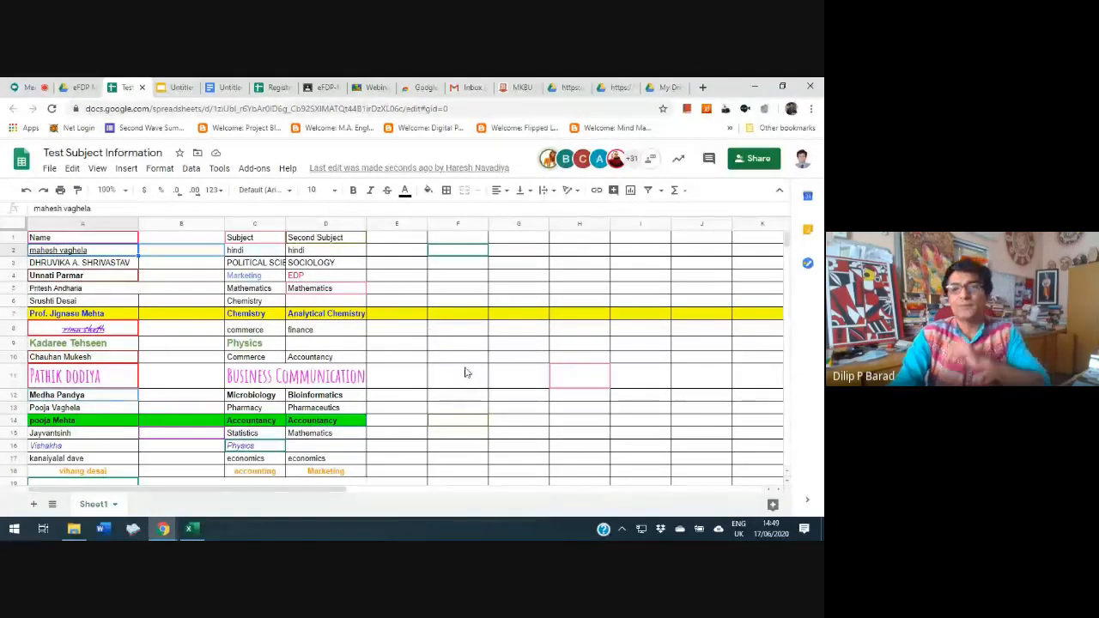
pyautogui.click(471, 87)
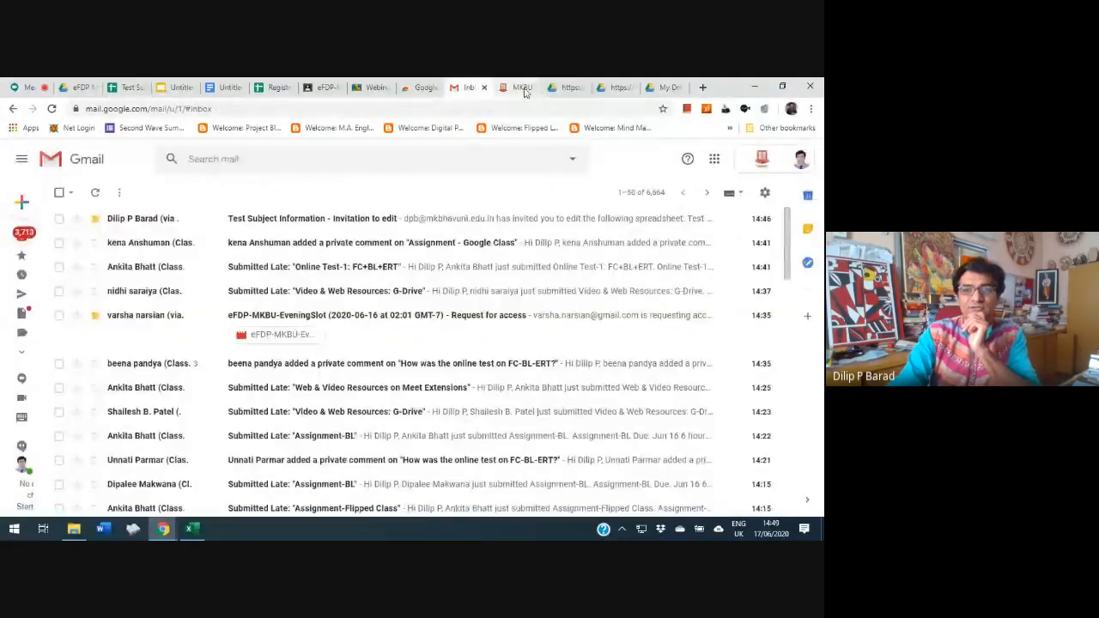
pyautogui.click(518, 88)
pyautogui.moveTo(526, 188)
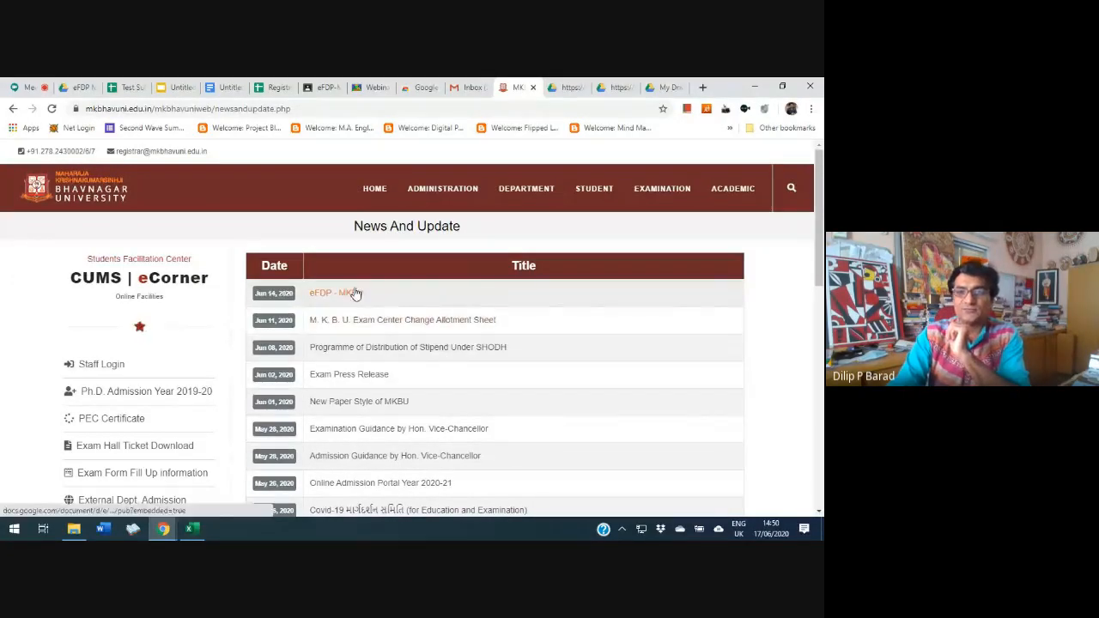
# Examine the published eFDP-MKBU page, from the programme banner and dates down to the morning and evening Google Meet links
pyautogui.click(570, 87)
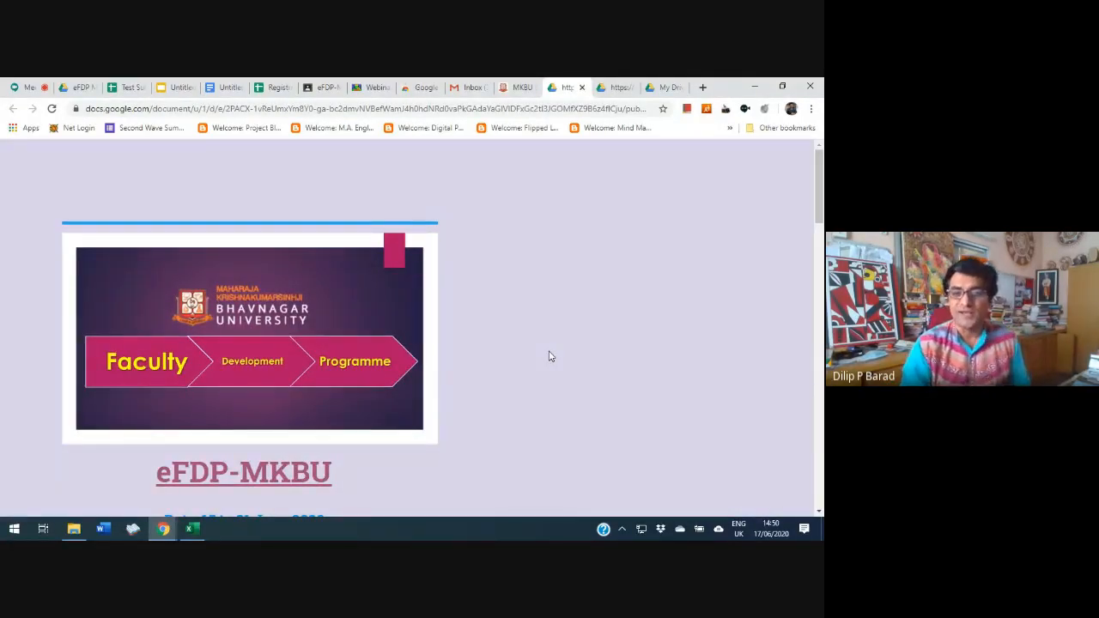
pyautogui.scroll(-2, 550, 356)
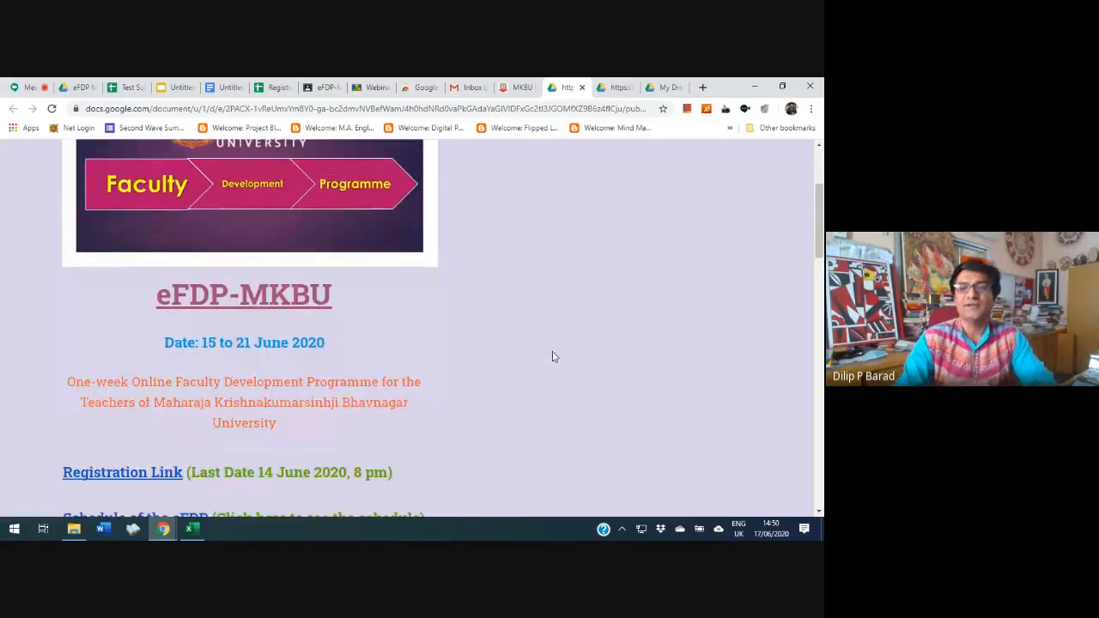
pyautogui.scroll(2, 553, 364)
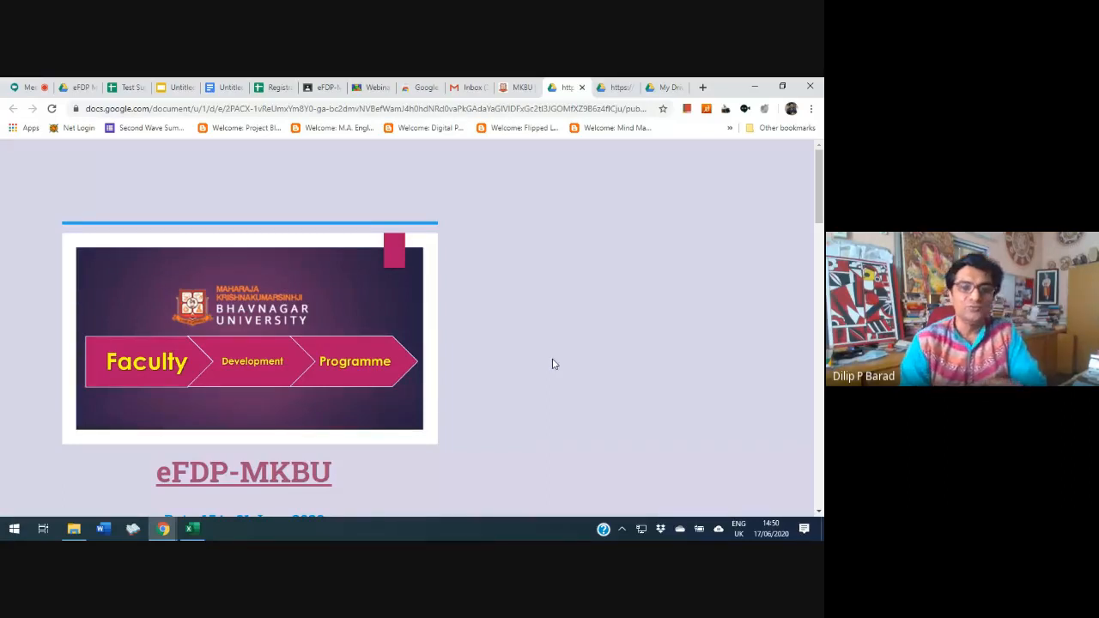
pyautogui.scroll(-8, 552, 364)
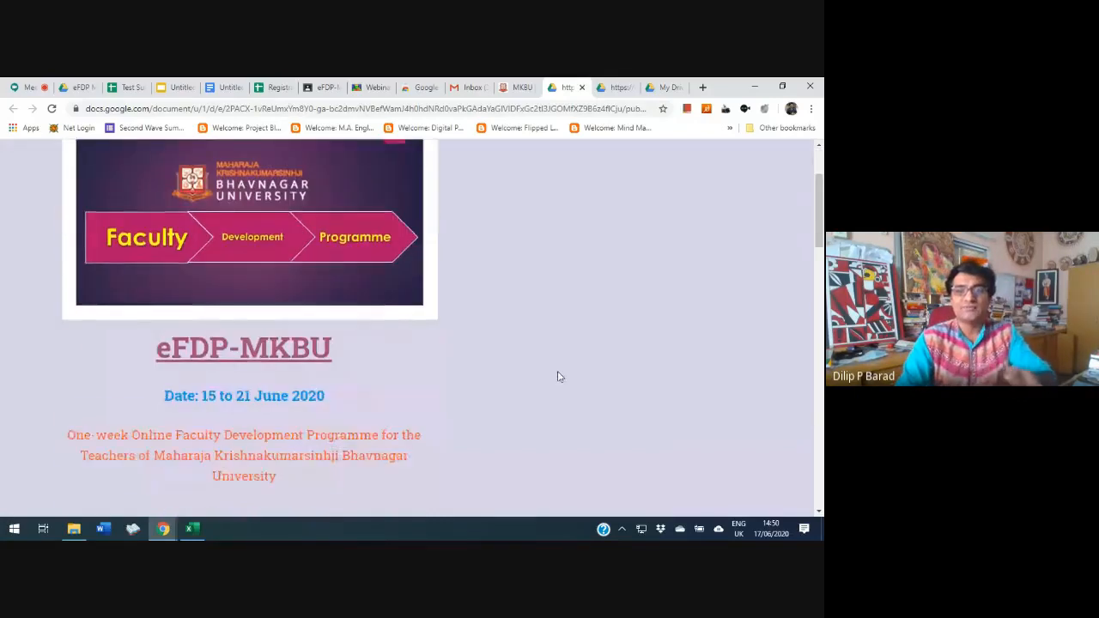
pyautogui.scroll(-13, 512, 388)
pyautogui.scroll(13, 508, 383)
pyautogui.scroll(10, 517, 370)
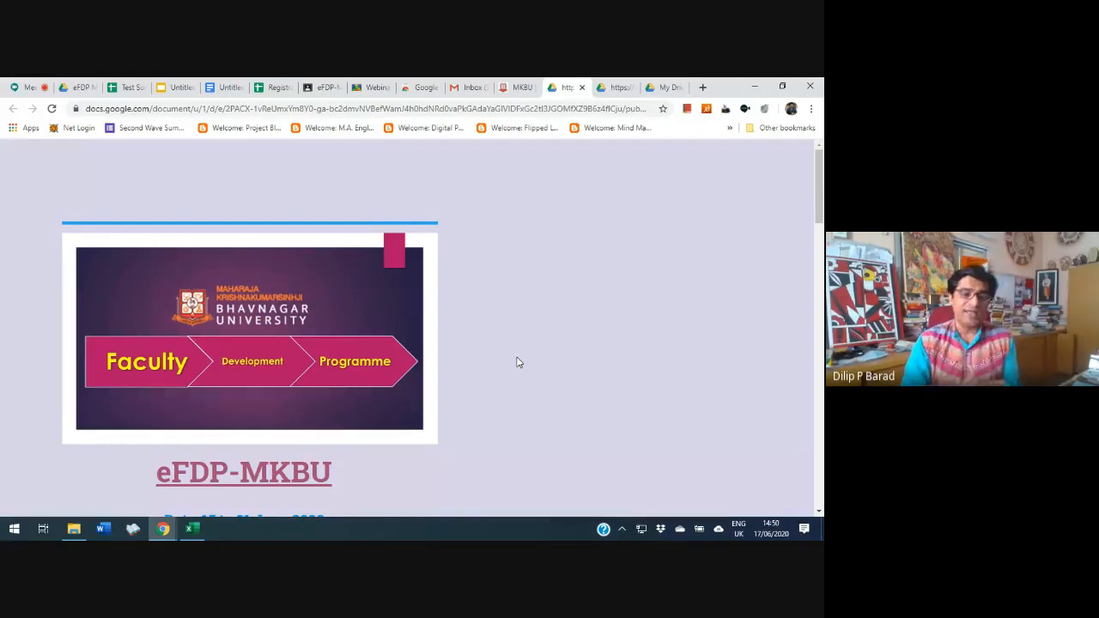
pyautogui.scroll(-6, 517, 362)
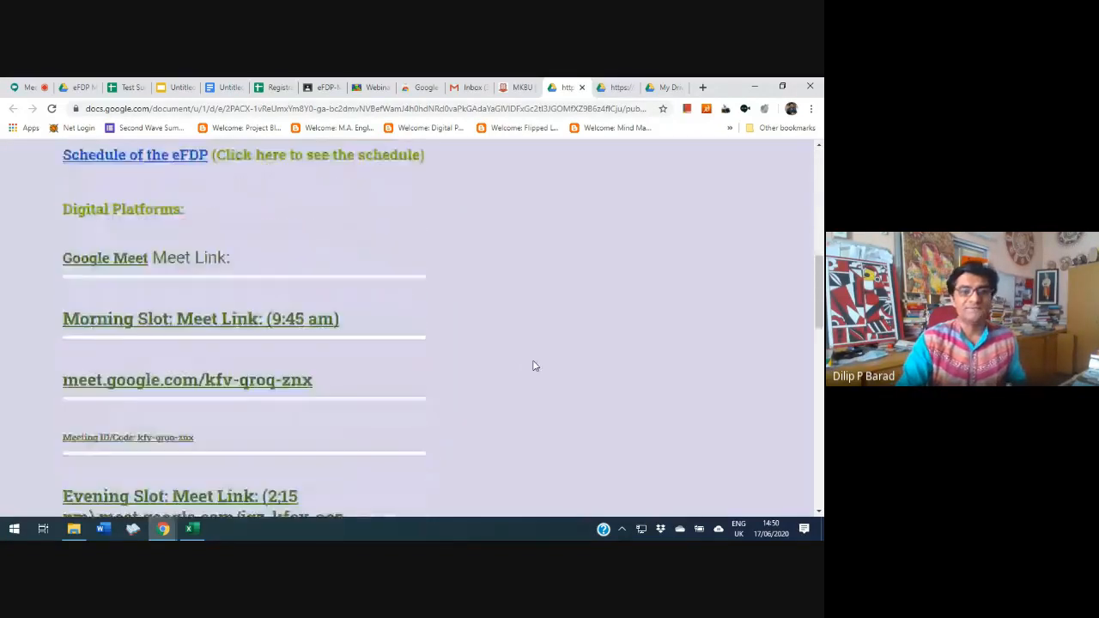
pyautogui.scroll(-1, 534, 366)
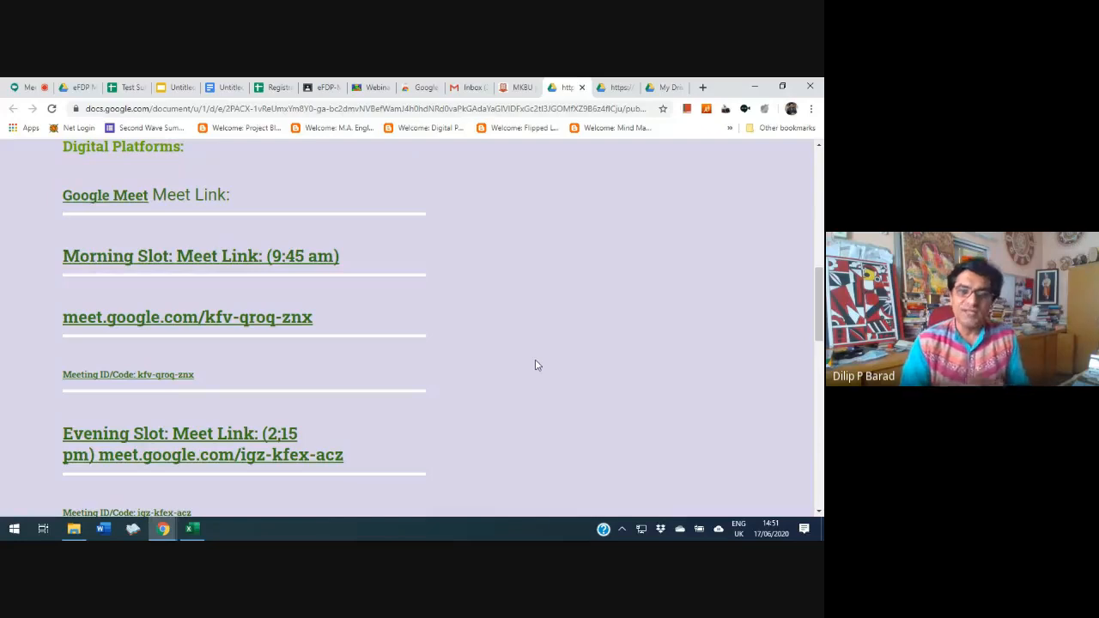
pyautogui.scroll(-1, 535, 364)
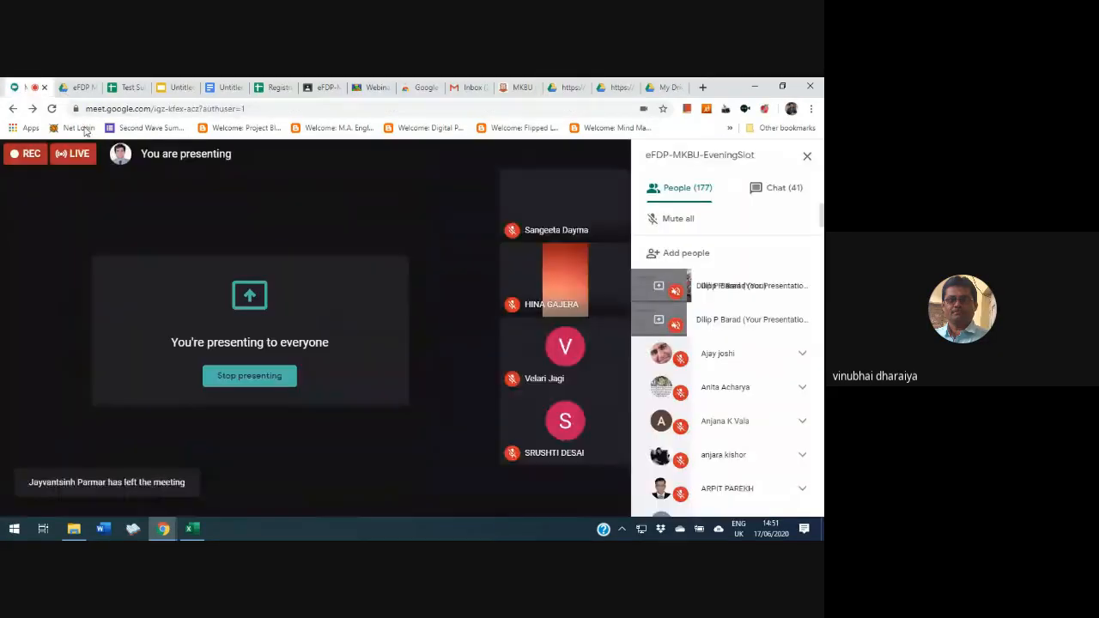
# Switch to the eFDP-MKBU-EveningSlot meeting in Google Meet and look through its participant list to the end
pyautogui.click(30, 87)
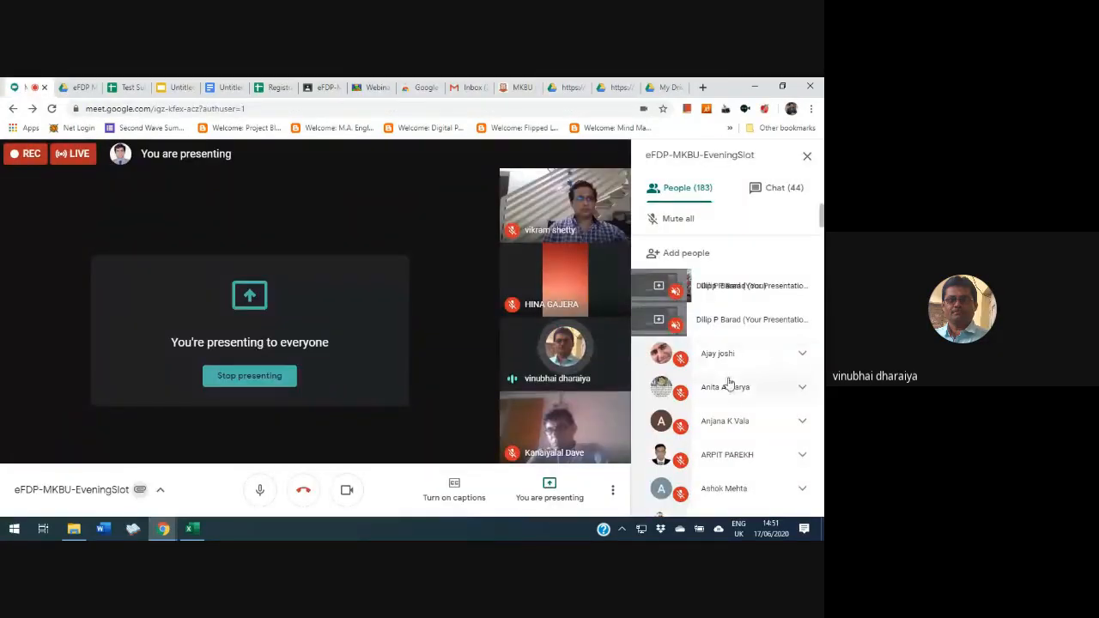
pyautogui.scroll(-5, 746, 404)
pyautogui.scroll(-20, 746, 410)
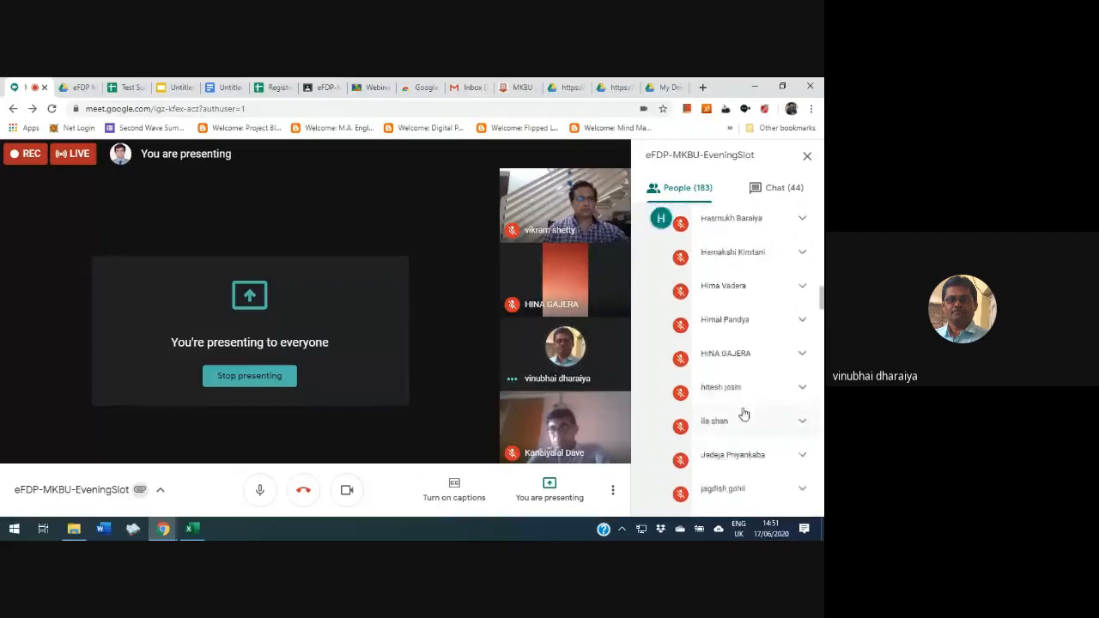
pyautogui.scroll(-20, 740, 420)
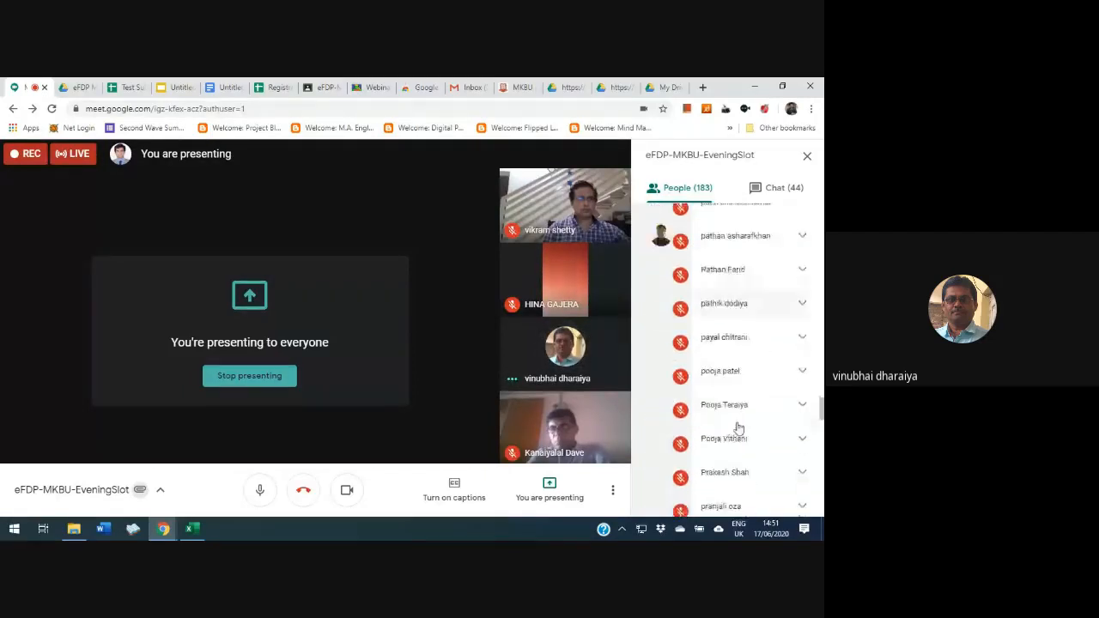
pyautogui.scroll(-3, 740, 440)
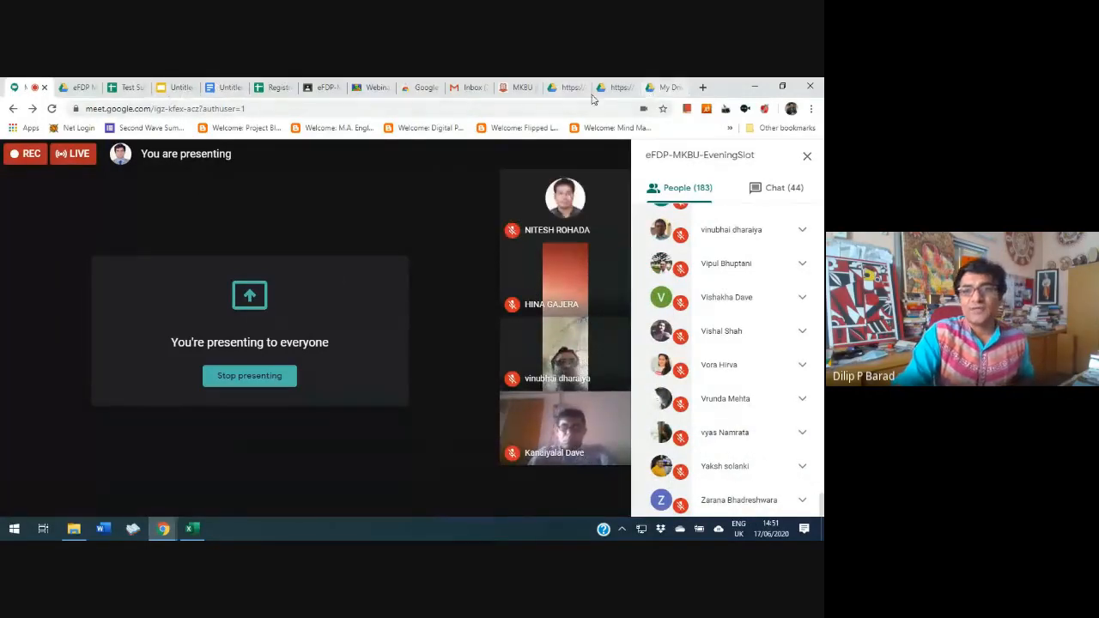
# Return to the published eFDP-MKBU page and review it from the meeting links back up to the title banner
pyautogui.click(566, 87)
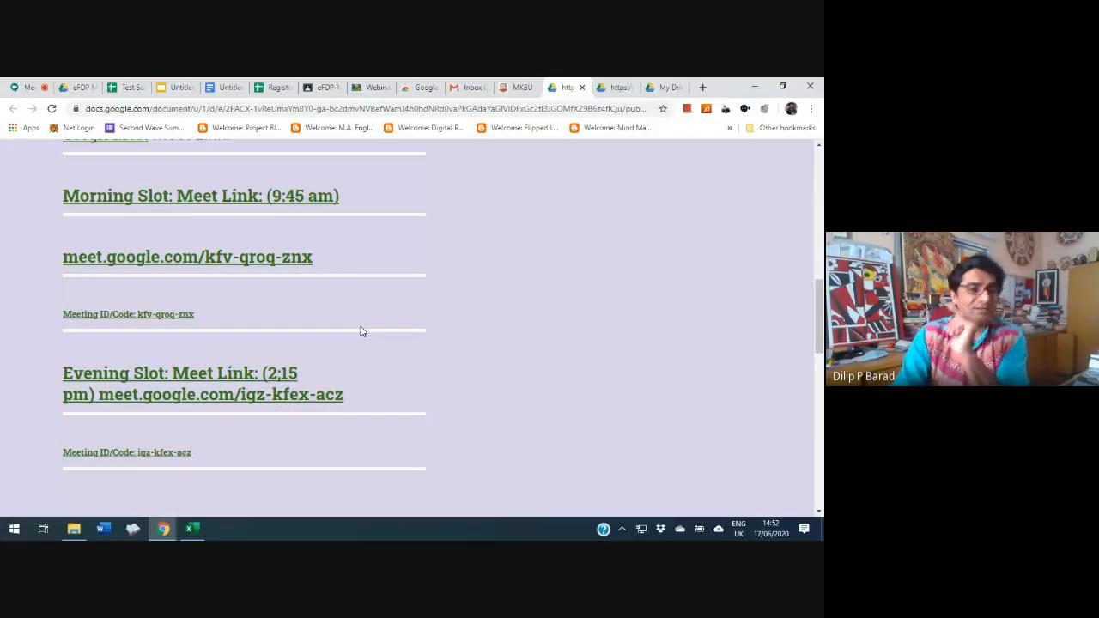
pyautogui.scroll(3, 352, 336)
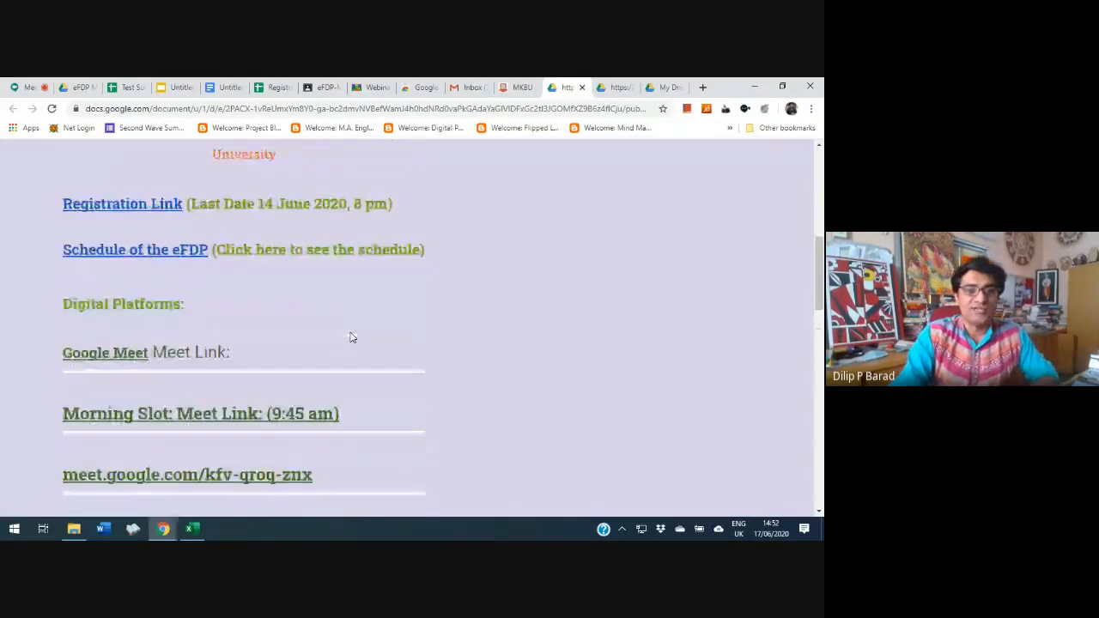
pyautogui.scroll(5, 350, 335)
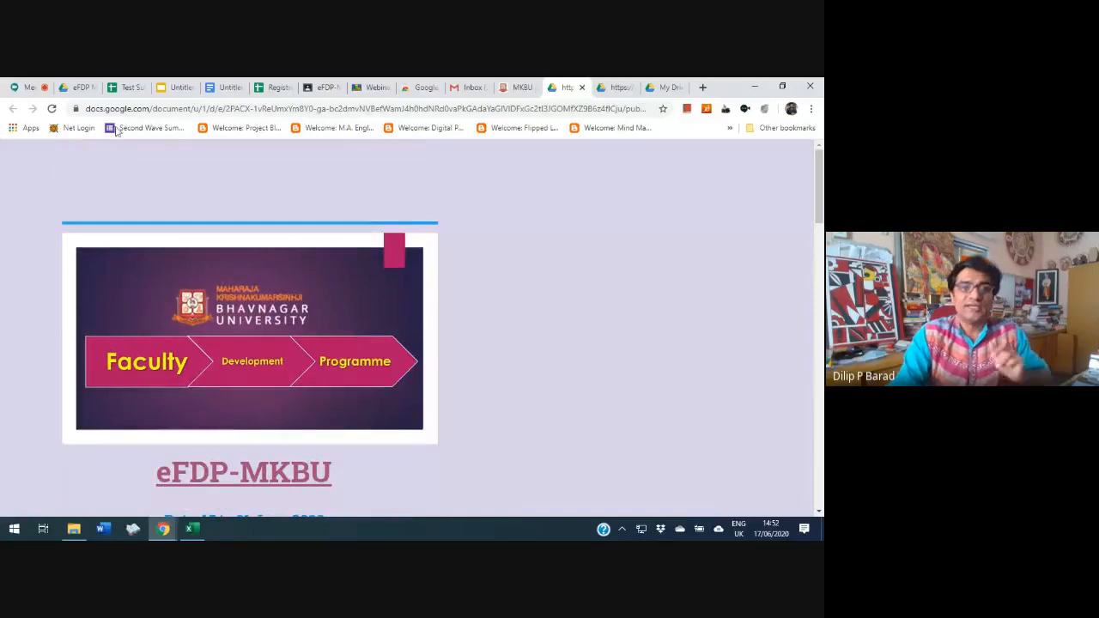
# Rename the untitled Google Docs document hkdhkdkahdka and enter the sample line "Hkdjhakdhakdhkahdkjah" in its body
pyautogui.click(228, 89)
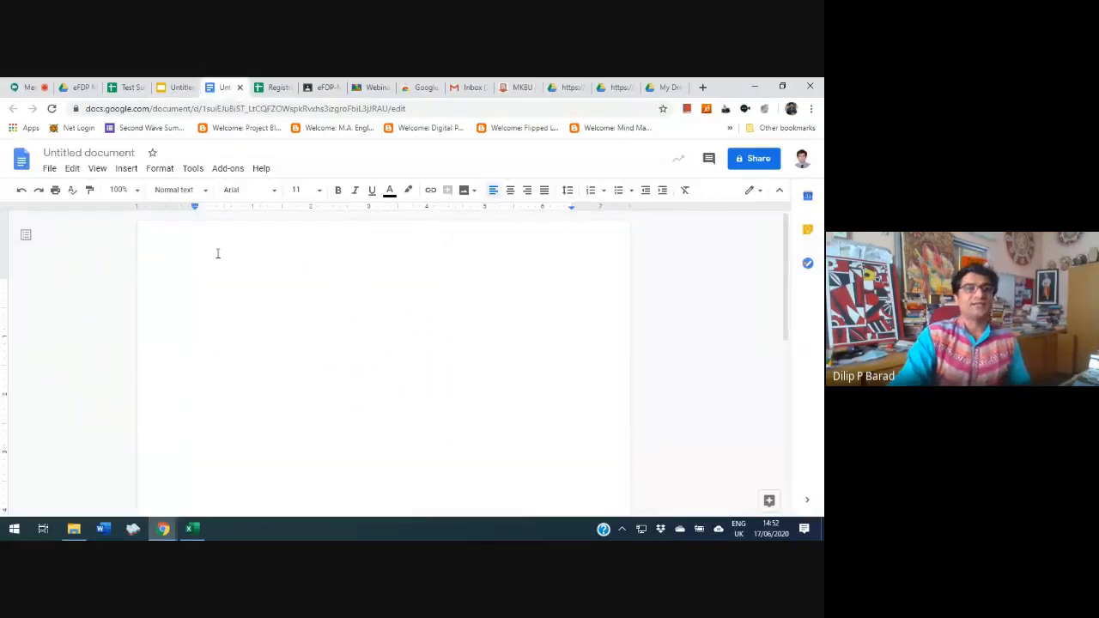
pyautogui.click(88, 153)
pyautogui.write('hkdhkdkahdka')
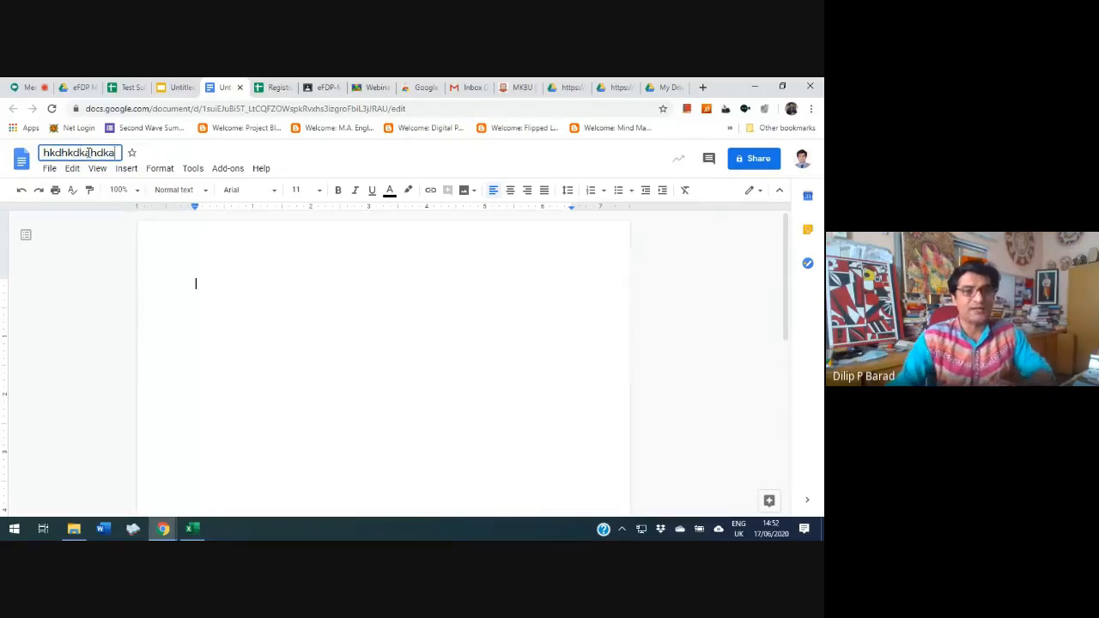
pyautogui.click(292, 313)
pyautogui.write('hkdjhakdhakdhkahdkjah')
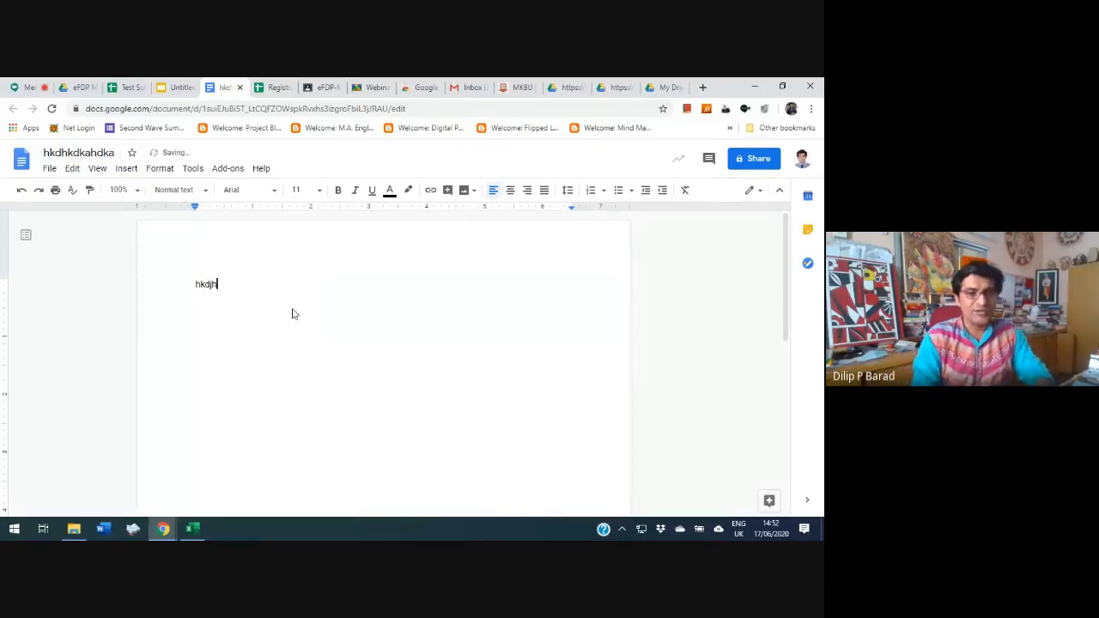
pyautogui.press('Return')
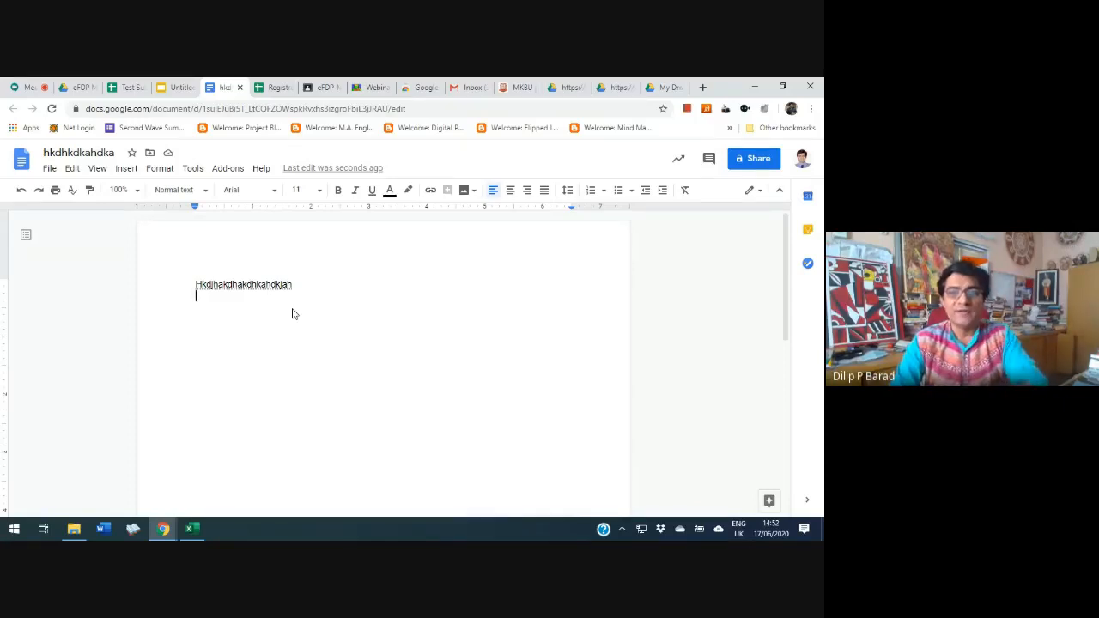
# Publish the hkdhkdkahdka document to the web with the Embed option, and view both its link and its embed code
pyautogui.click(50, 169)
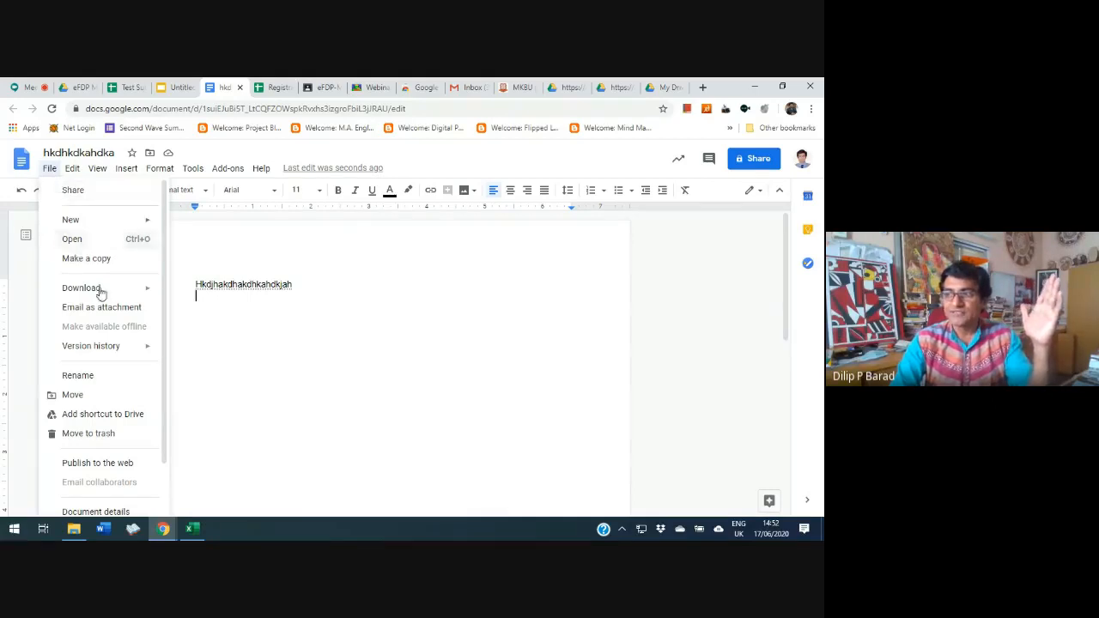
pyautogui.scroll(-2, 120, 335)
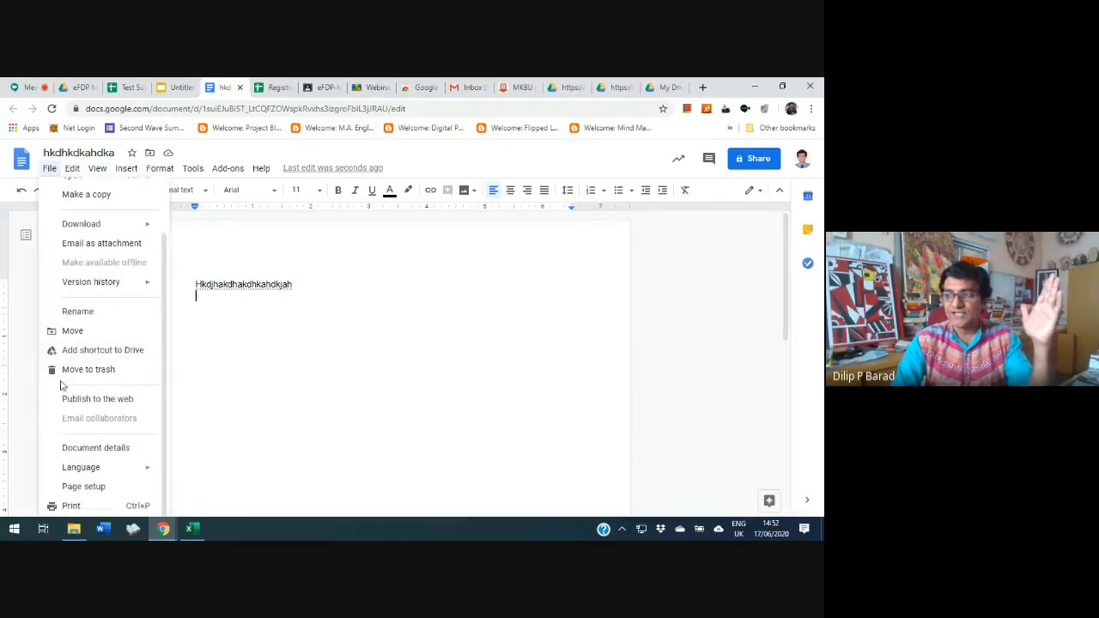
pyautogui.click(125, 401)
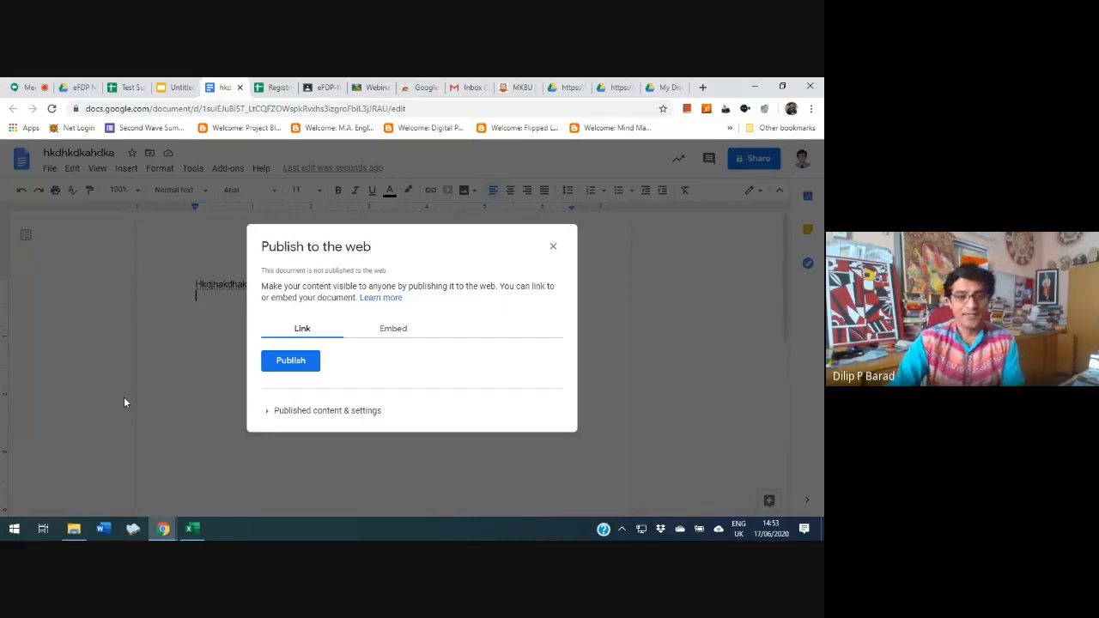
pyautogui.click(382, 329)
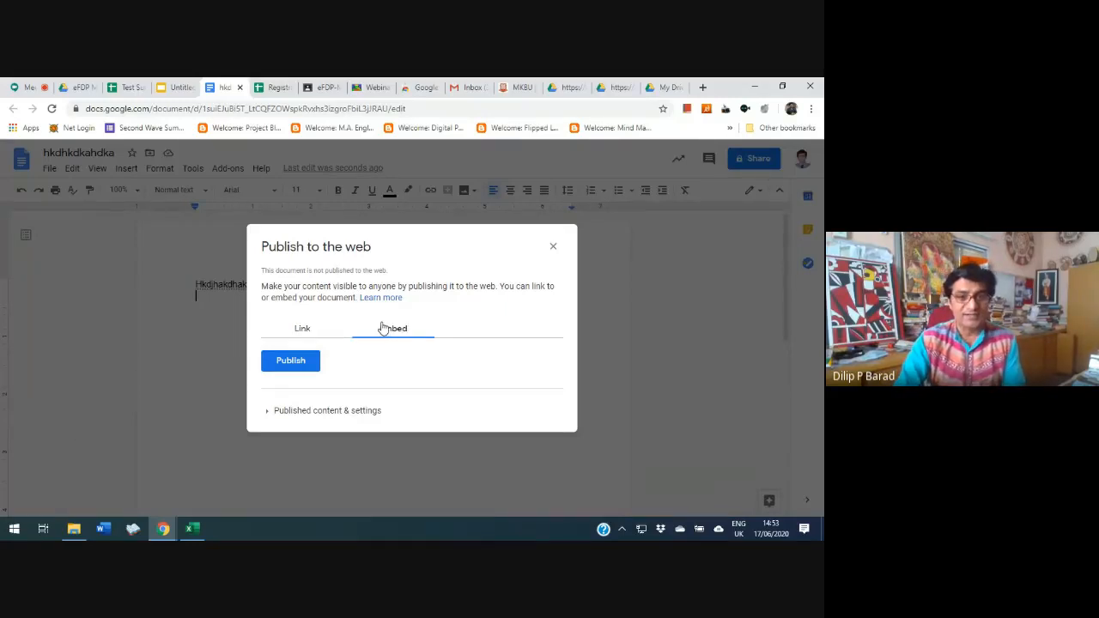
pyautogui.click(292, 361)
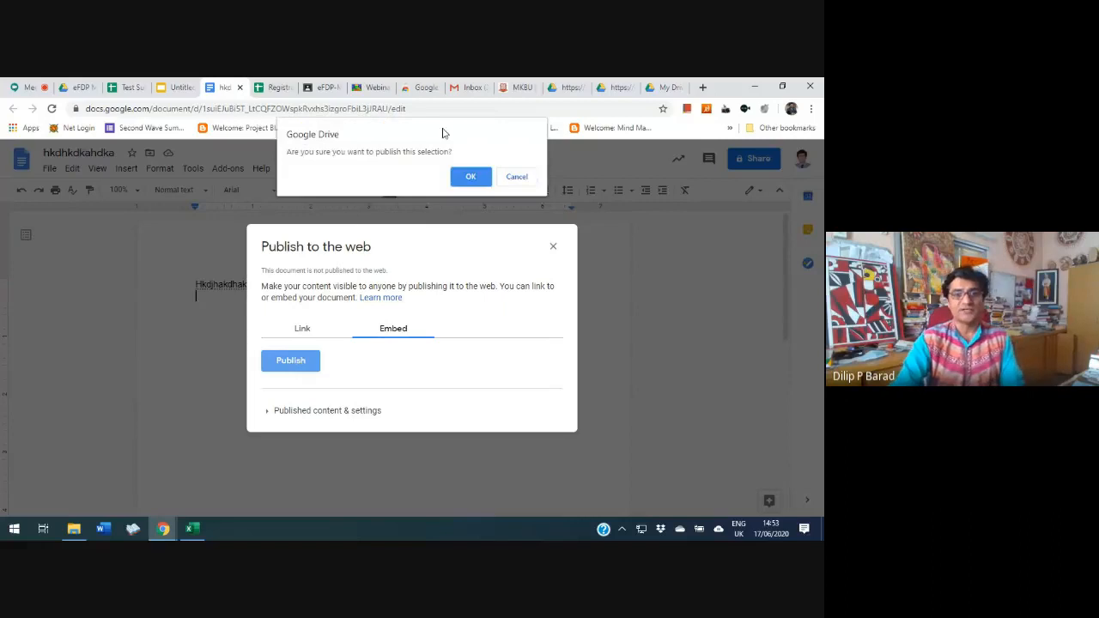
pyautogui.click(471, 178)
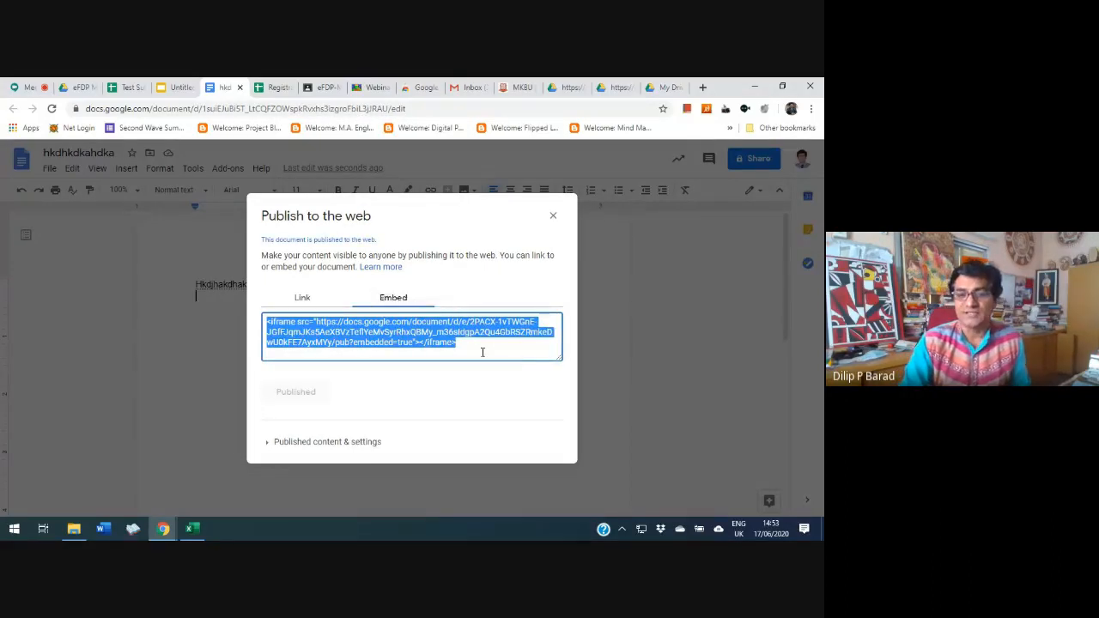
pyautogui.click(302, 298)
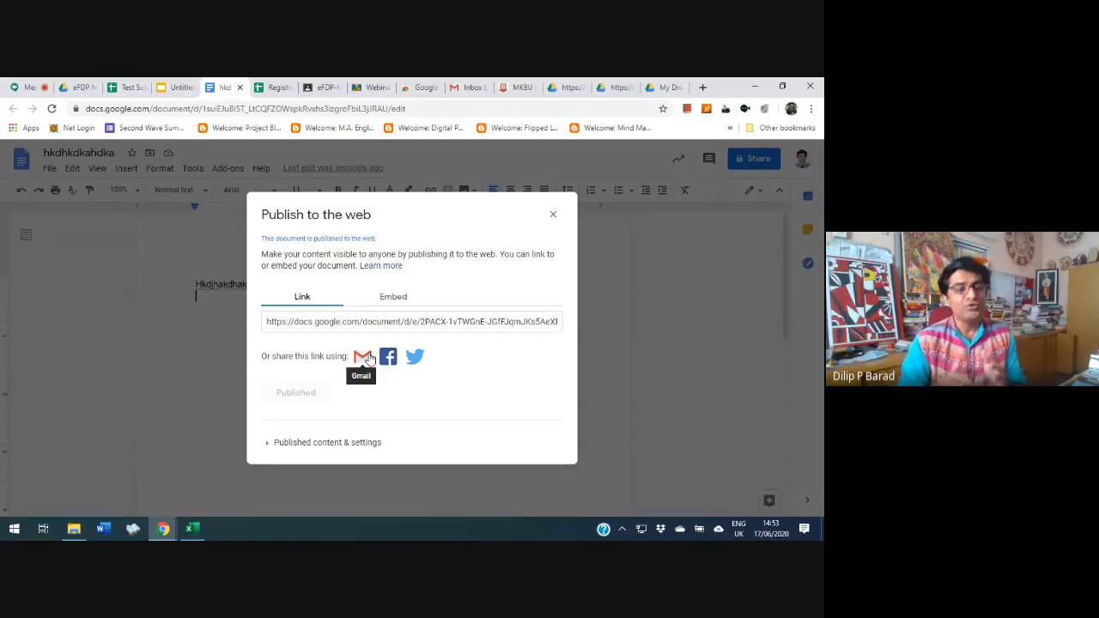
pyautogui.click(391, 298)
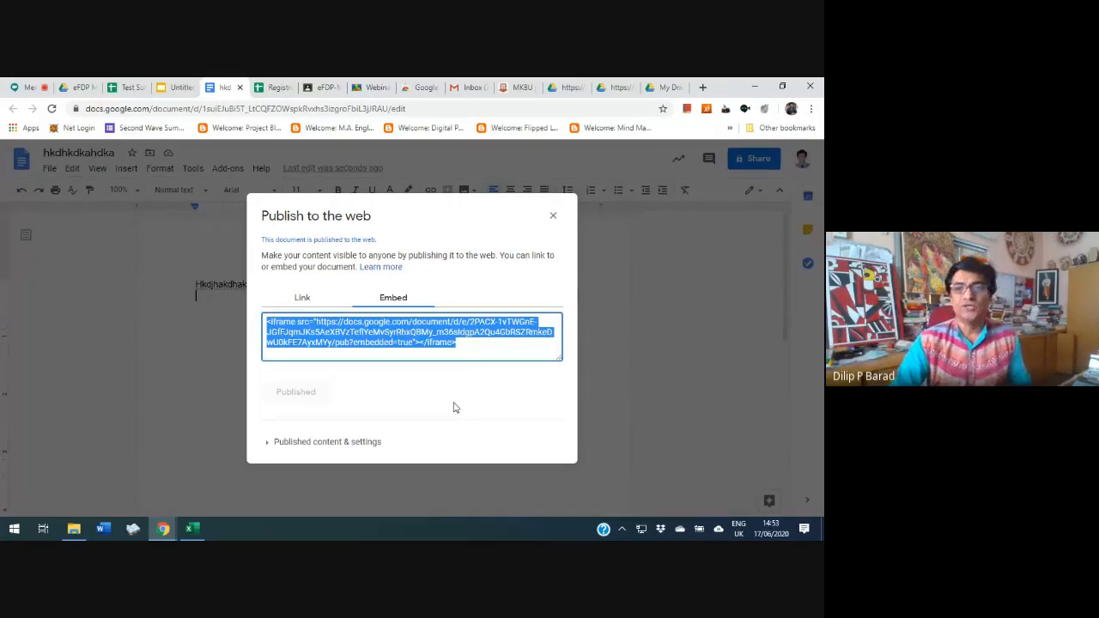
# Examine the published webinar schedule document, including its university, topic, date, speaker and live streaming columns
pyautogui.click(670, 87)
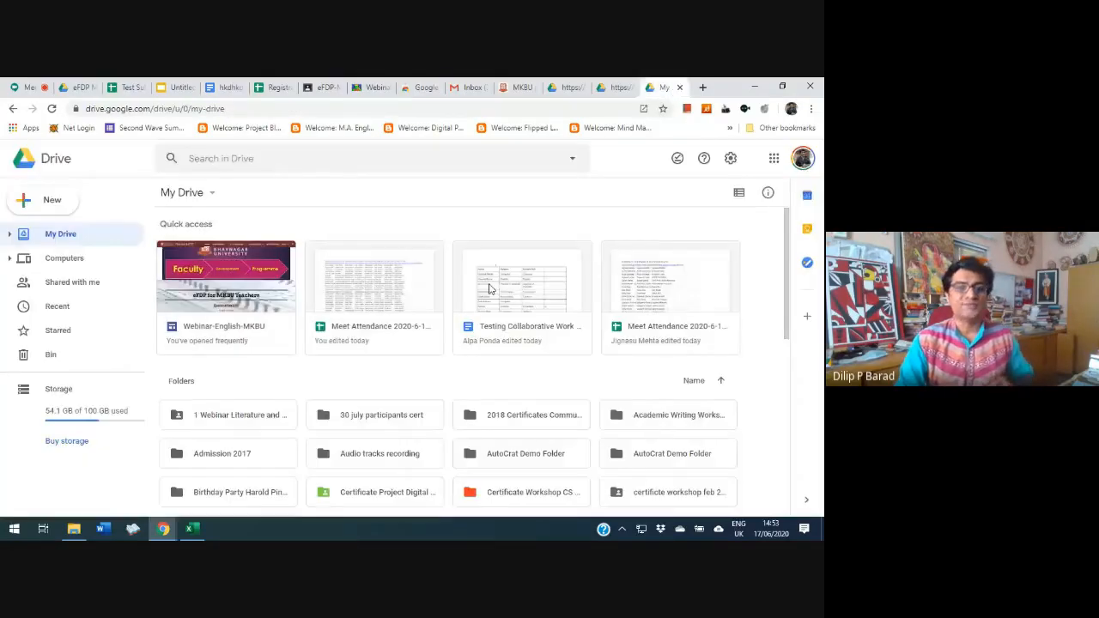
pyautogui.click(615, 86)
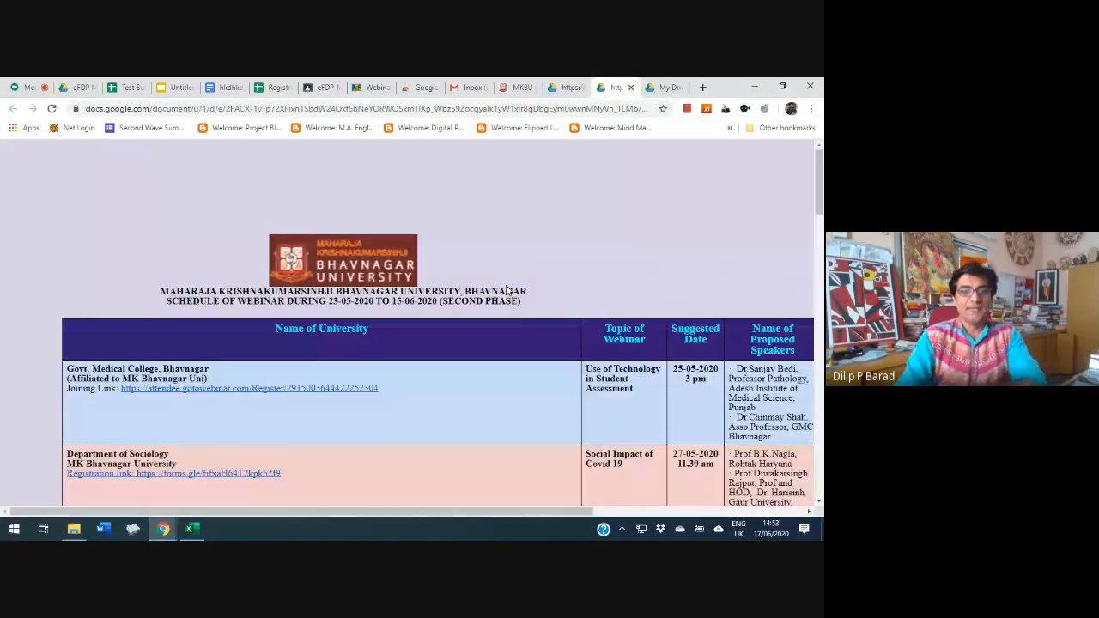
pyautogui.scroll(-3, 544, 302)
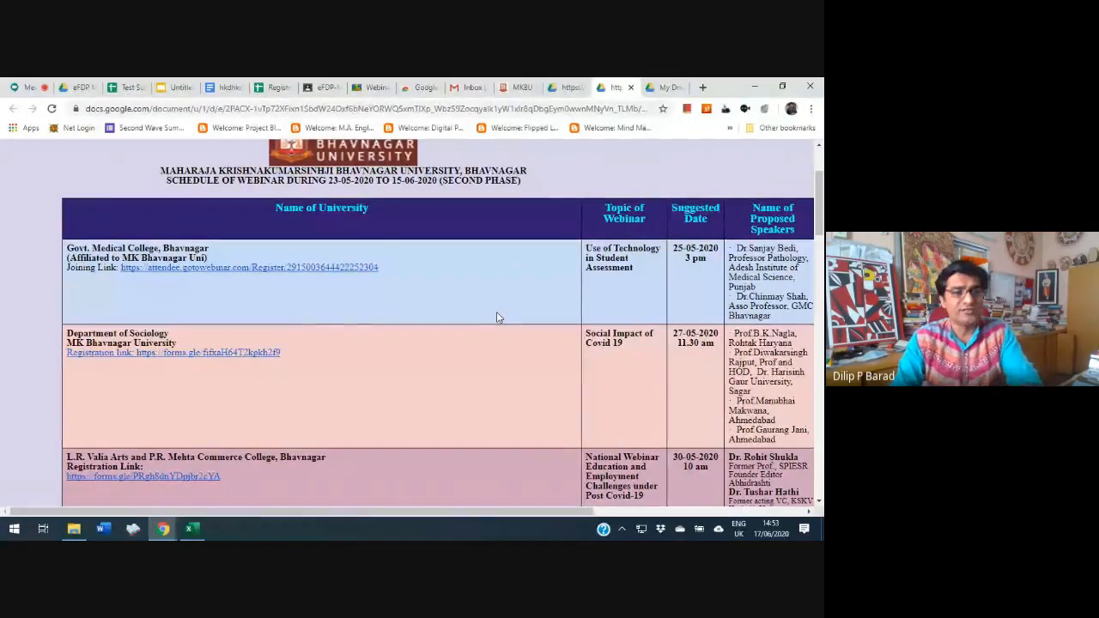
pyautogui.scroll(-3, 496, 317)
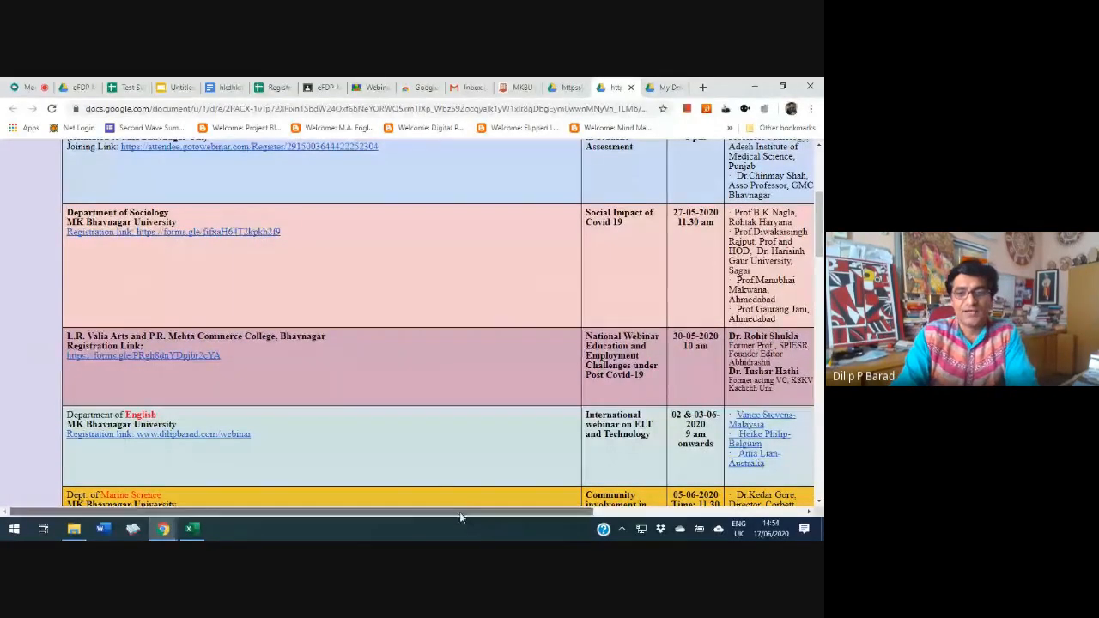
pyautogui.moveTo(462, 516); pyautogui.dragTo(610, 516)
pyautogui.scroll(4, 547, 321)
pyautogui.scroll(-3, 543, 318)
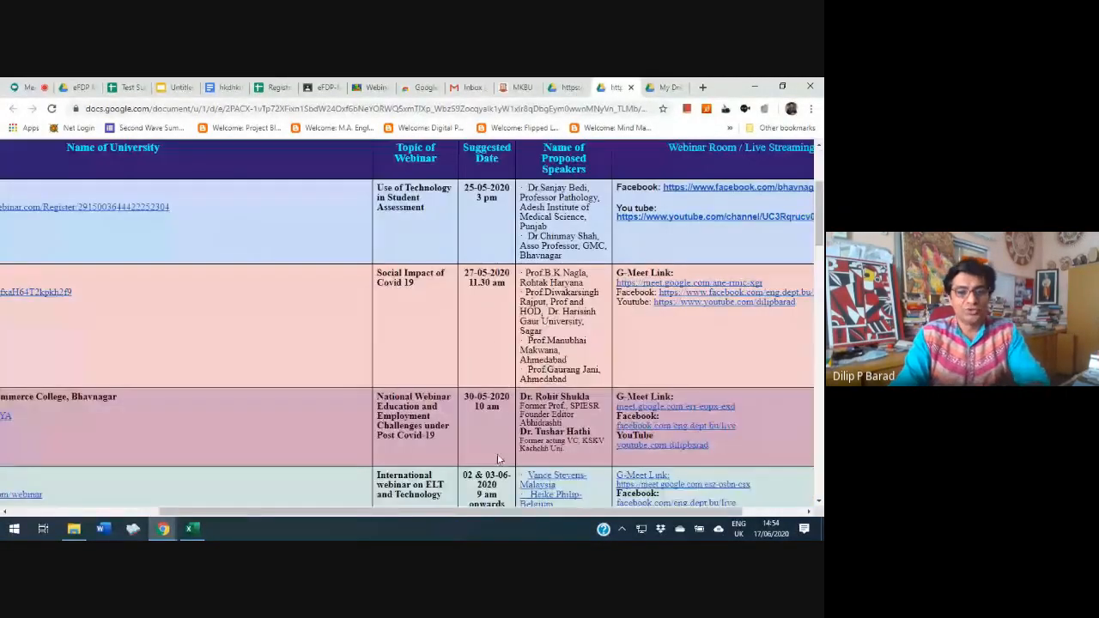
# Read through the published webinar schedule from the first listed entry to the last row and return to its heading
pyautogui.moveTo(501, 514); pyautogui.dragTo(381, 513)
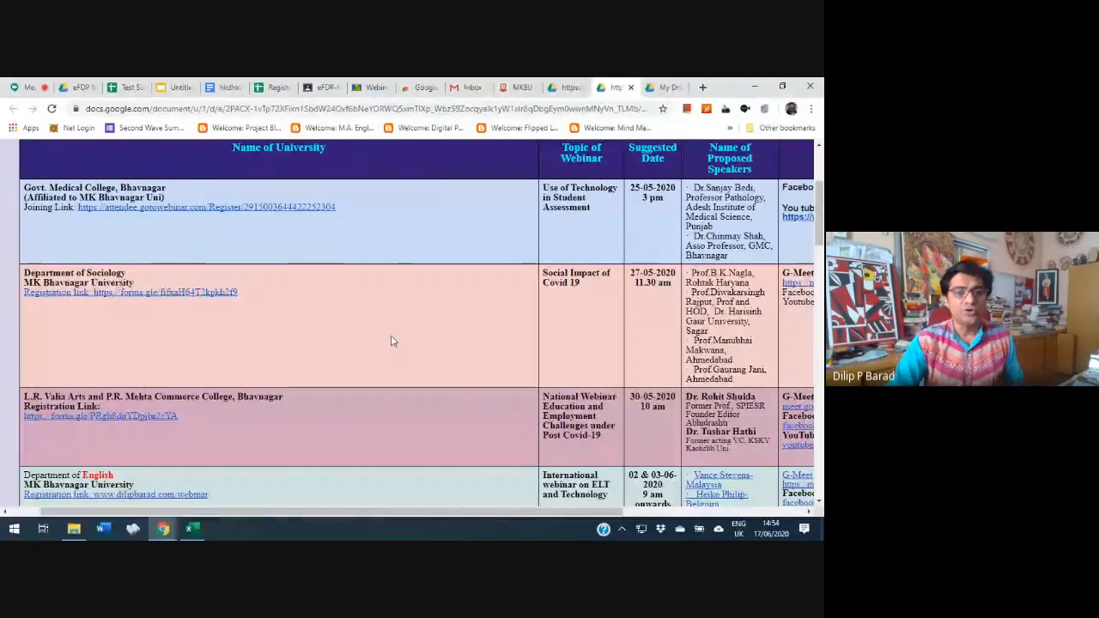
pyautogui.scroll(-6, 367, 348)
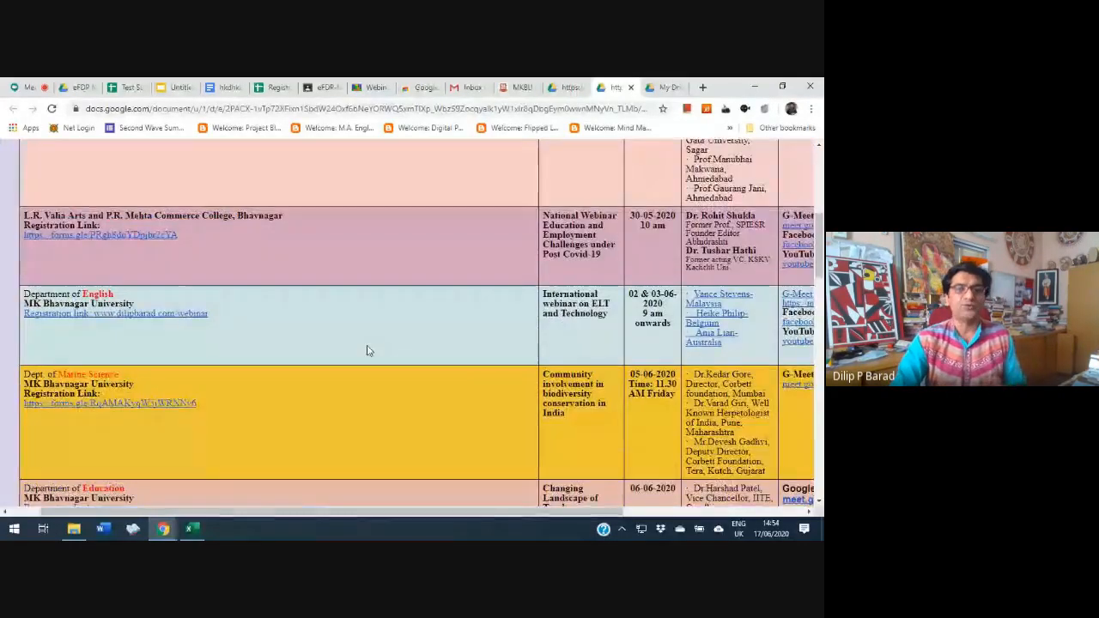
pyautogui.scroll(-15, 367, 350)
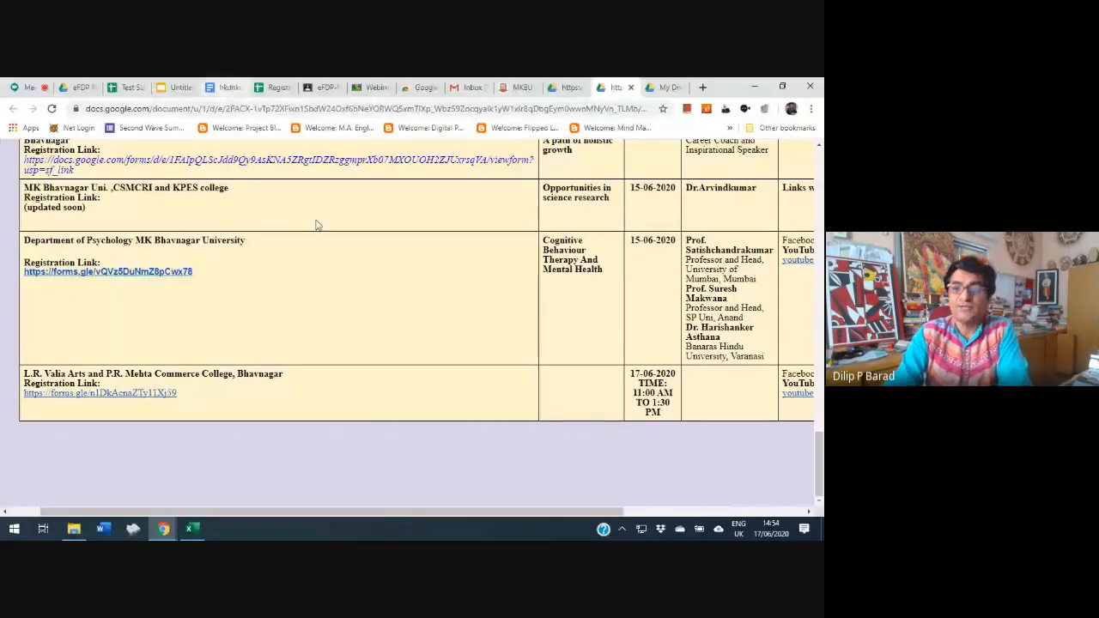
pyautogui.scroll(15, 316, 225)
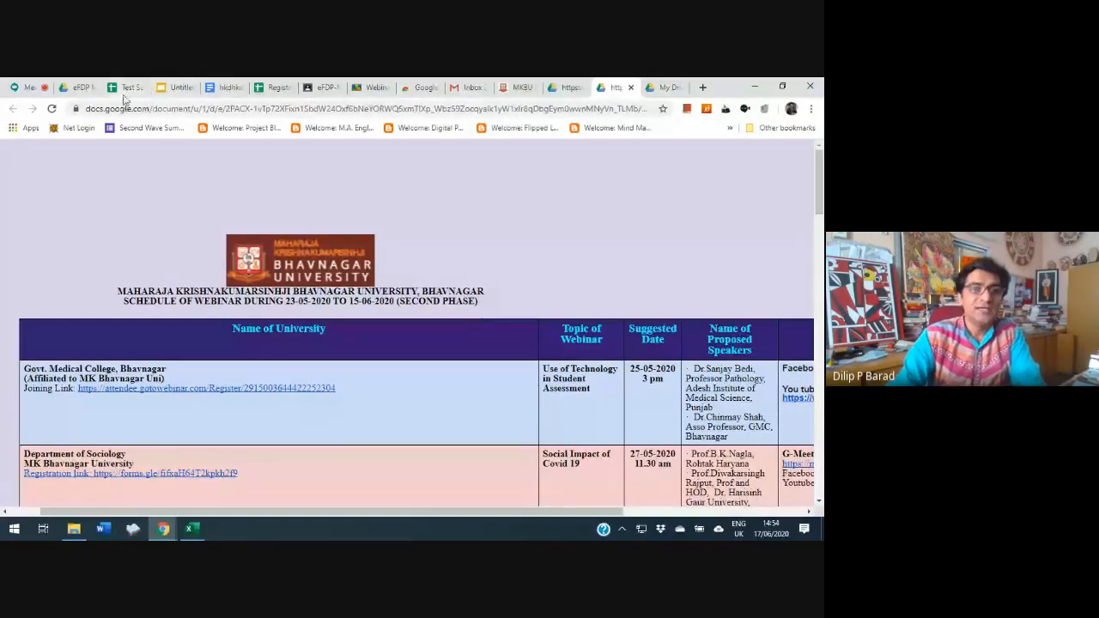
# Return to the Test Subject Information spreadsheet and review the names and subjects that participants entered in Sheet1
pyautogui.click(76, 86)
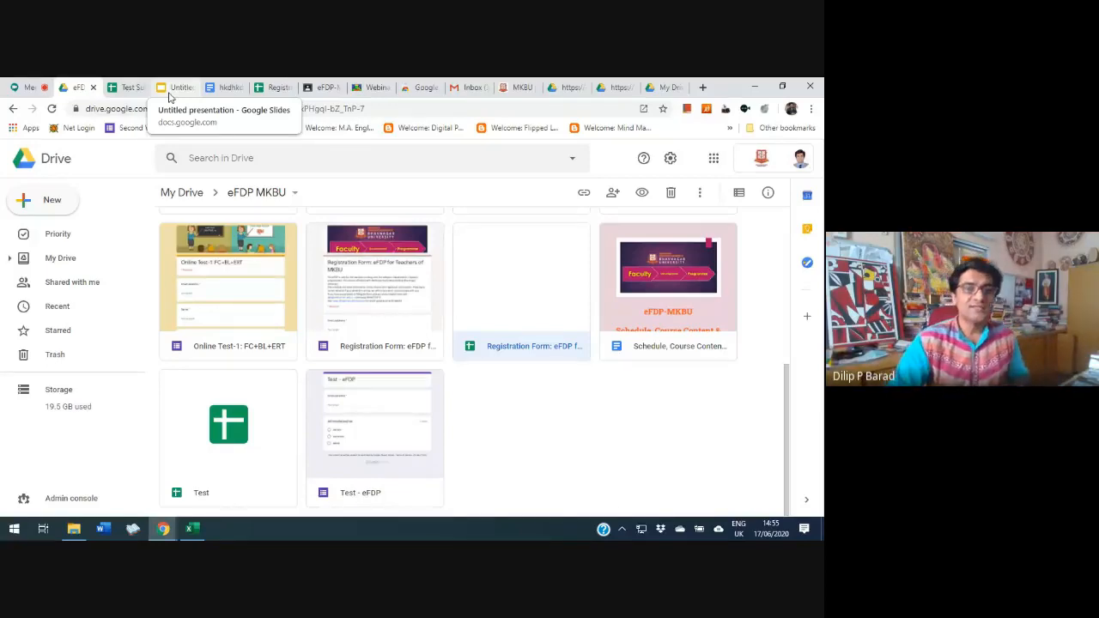
pyautogui.click(125, 88)
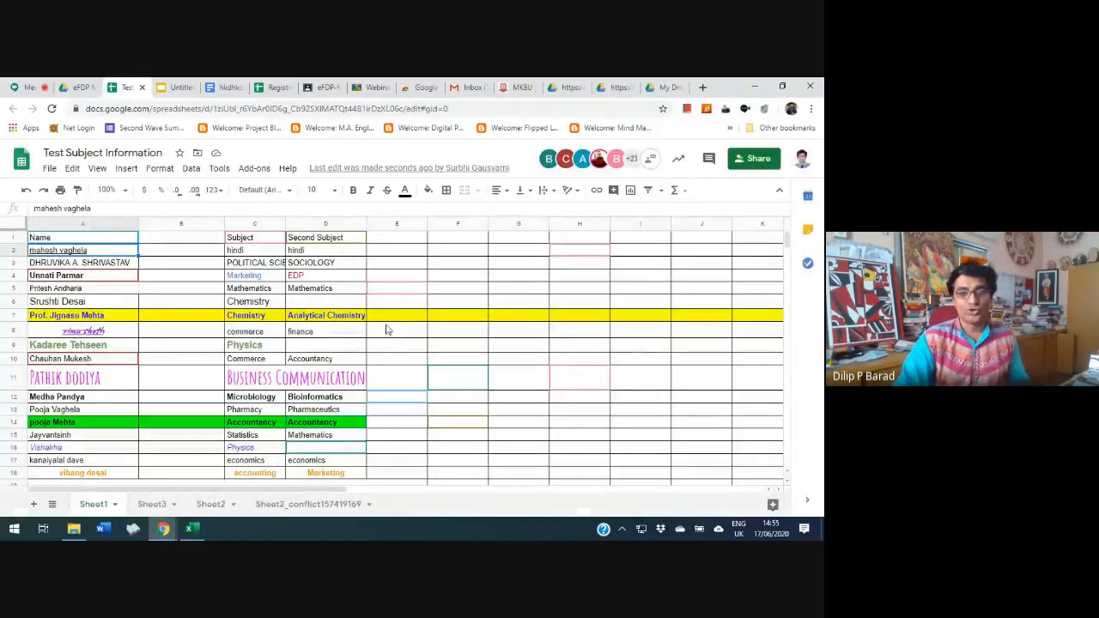
pyautogui.scroll(-10, 300, 315)
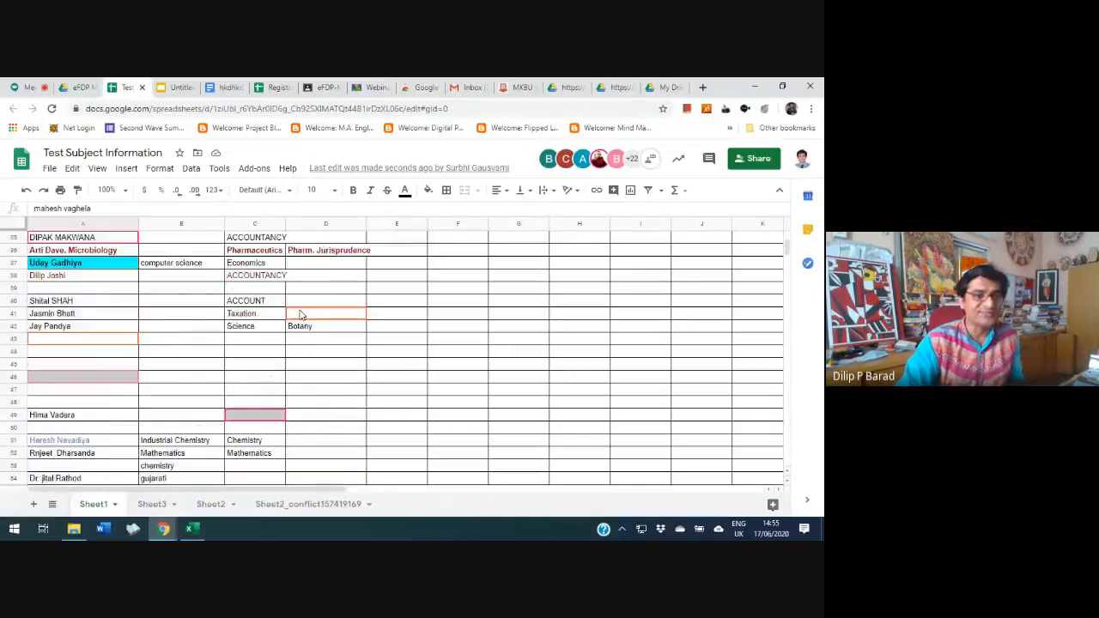
pyautogui.scroll(-6, 300, 315)
pyautogui.scroll(18, 300, 315)
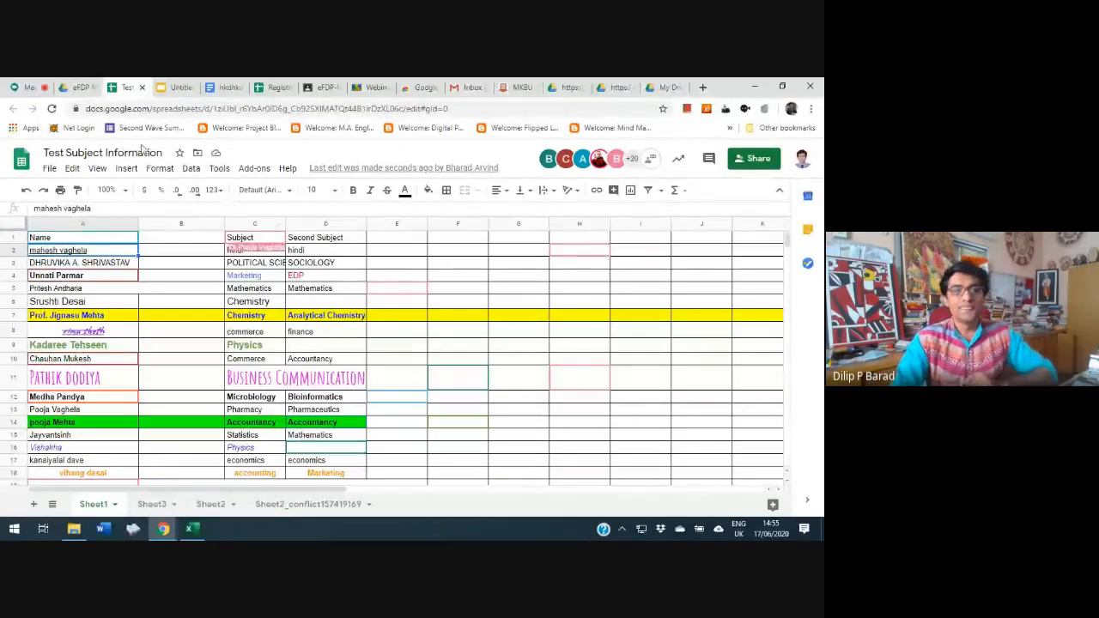
pyautogui.click(78, 87)
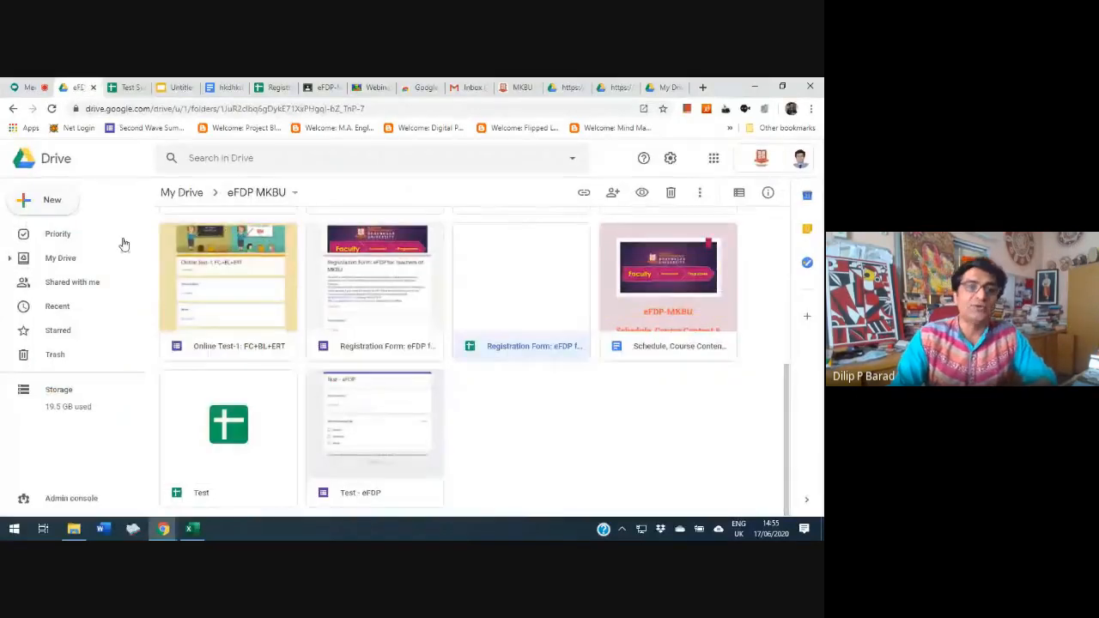
pyautogui.click(34, 200)
pyautogui.click(32, 200)
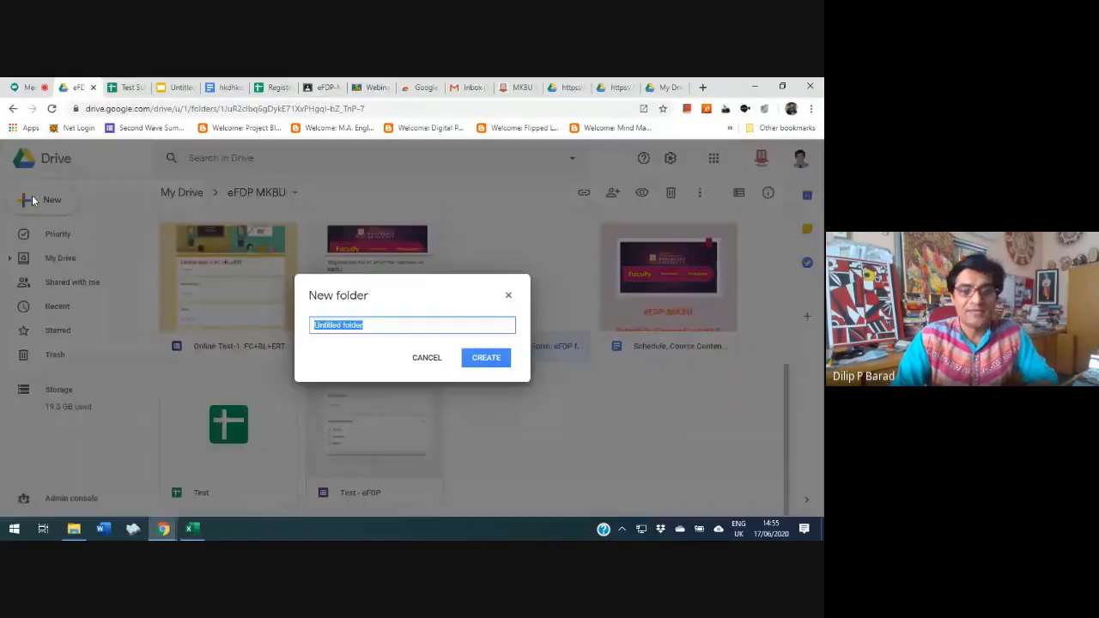
pyautogui.click(425, 358)
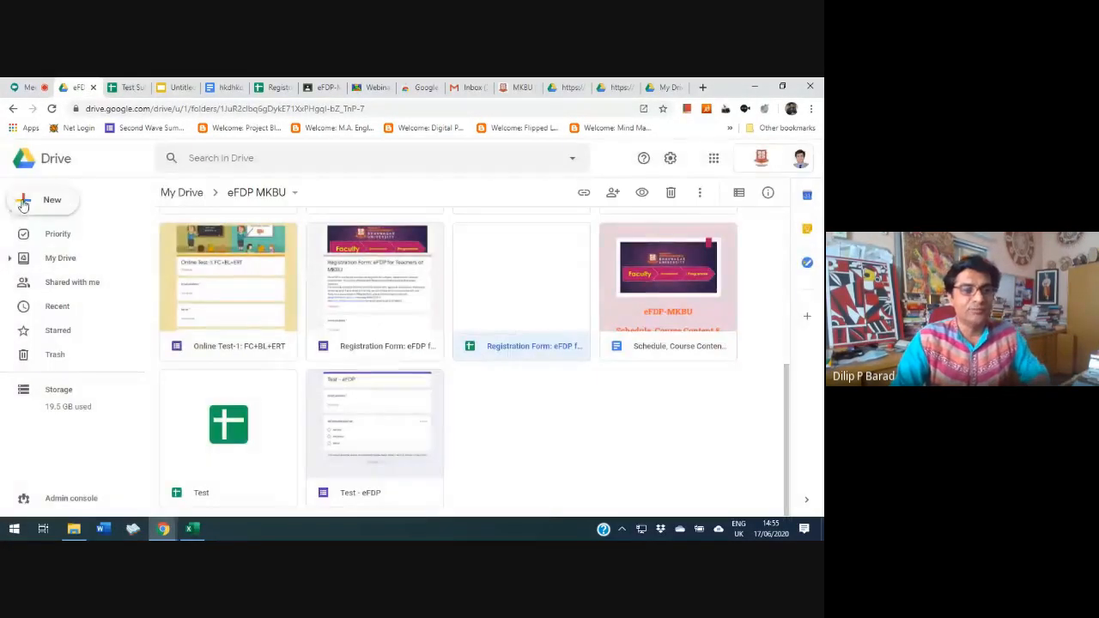
pyautogui.click(23, 203)
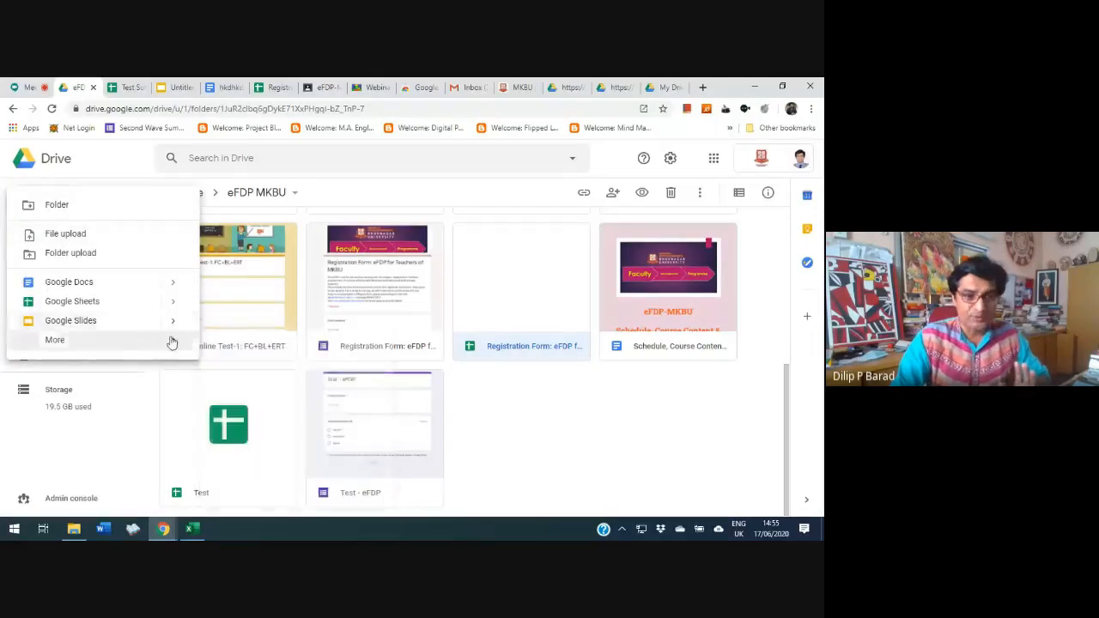
pyautogui.moveTo(175, 344)
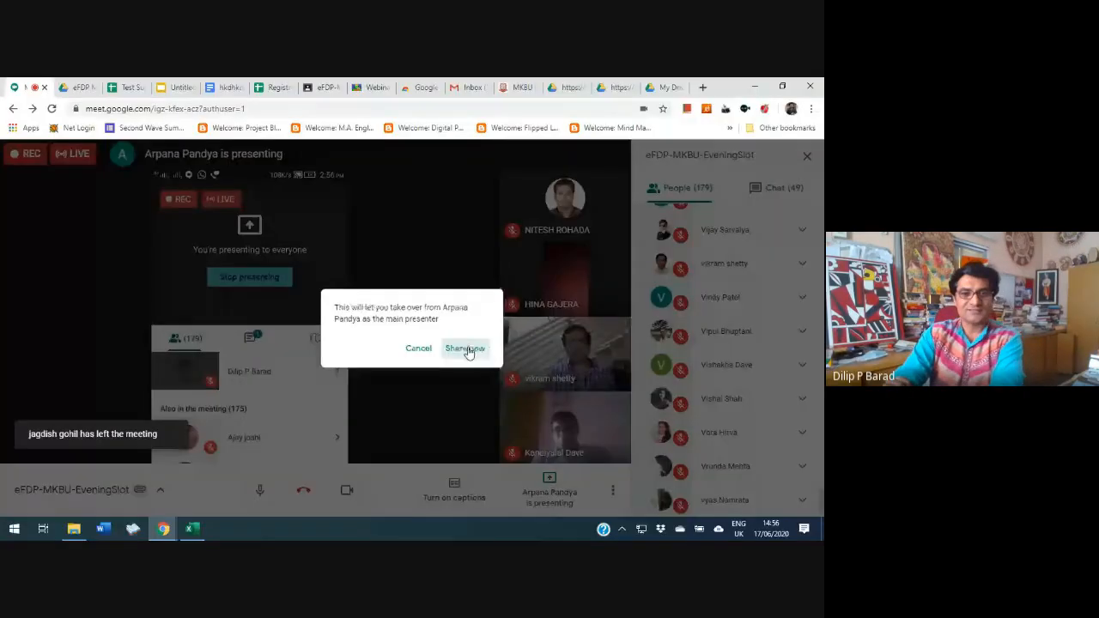
# Take over as the main presenter in the Google Meet call and go back to the eFDP MKBU folder in Google Drive
pyautogui.click(465, 348)
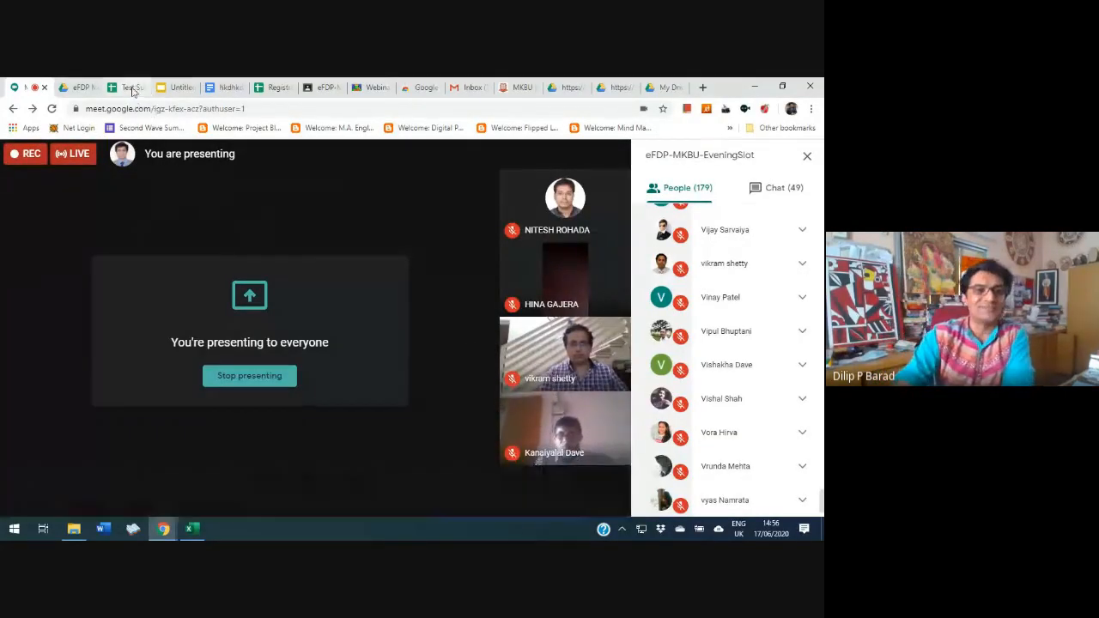
pyautogui.click(81, 86)
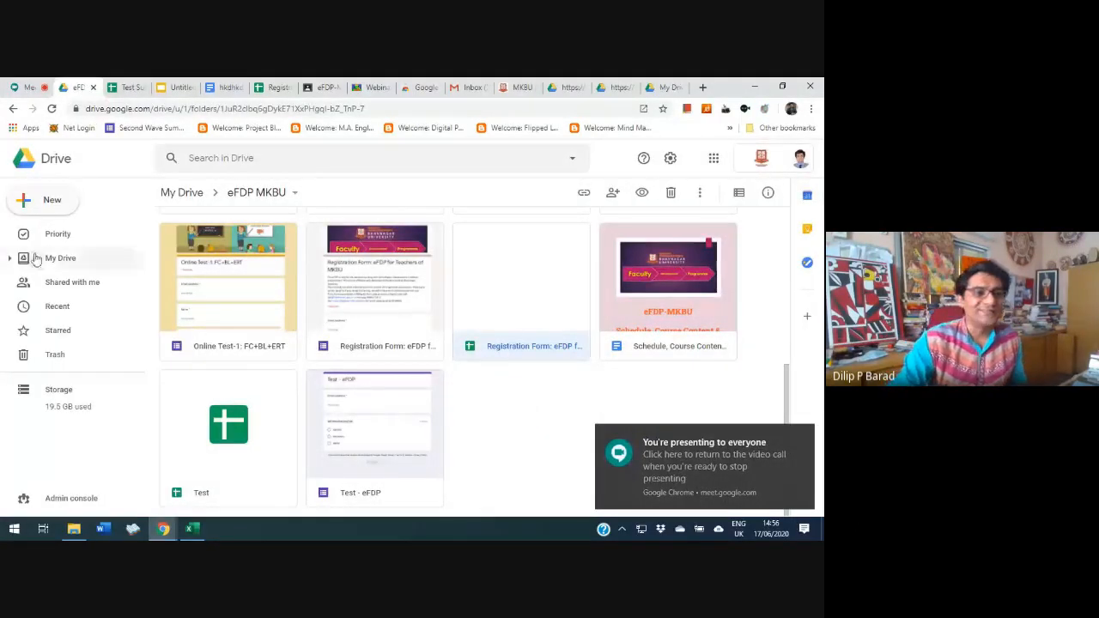
# Create a new blank Google Form in the eFDP MKBU folder
pyautogui.click(26, 201)
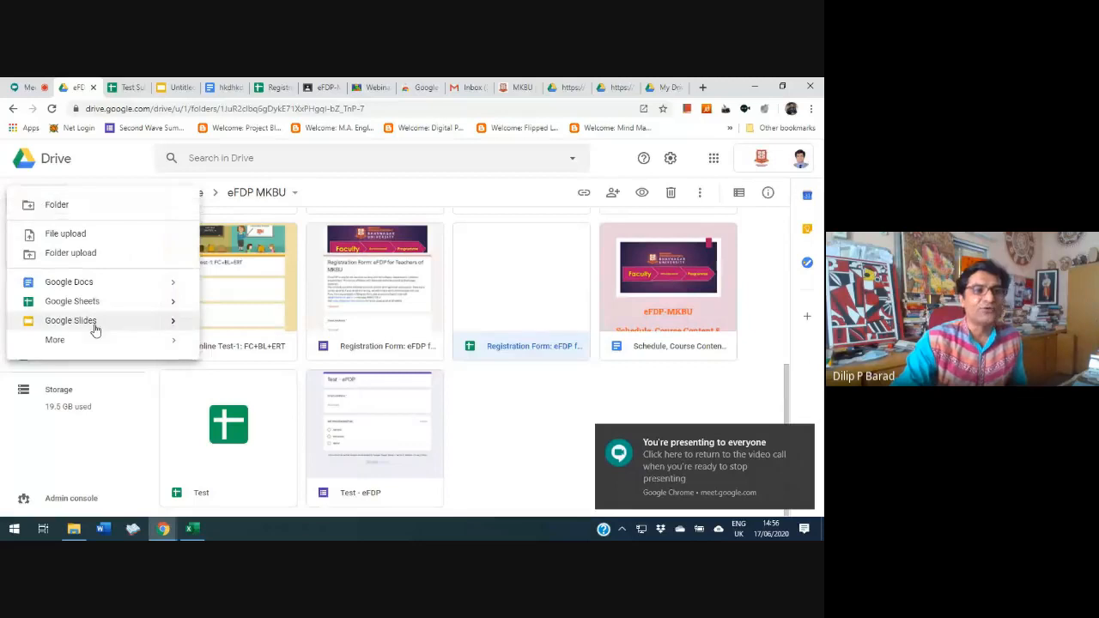
pyautogui.moveTo(92, 348)
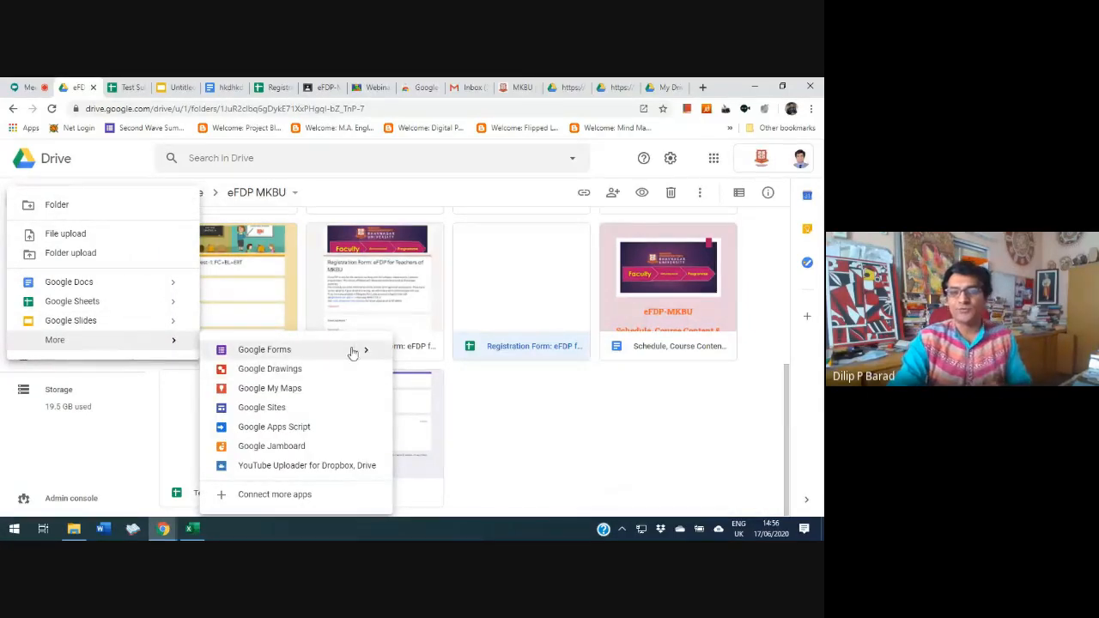
pyautogui.moveTo(369, 352)
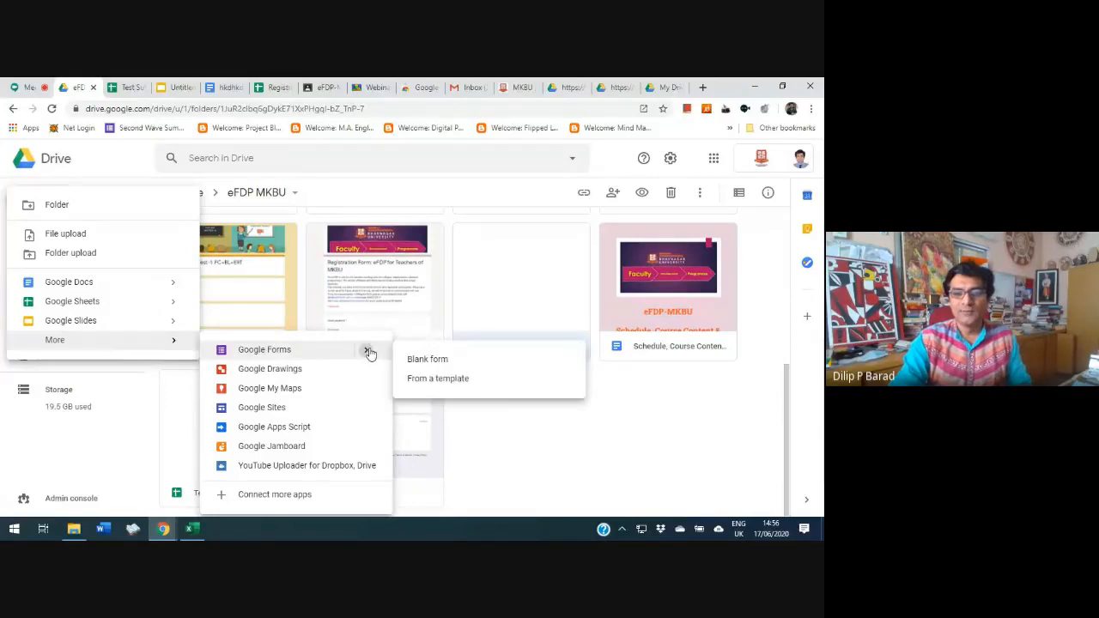
pyautogui.click(418, 360)
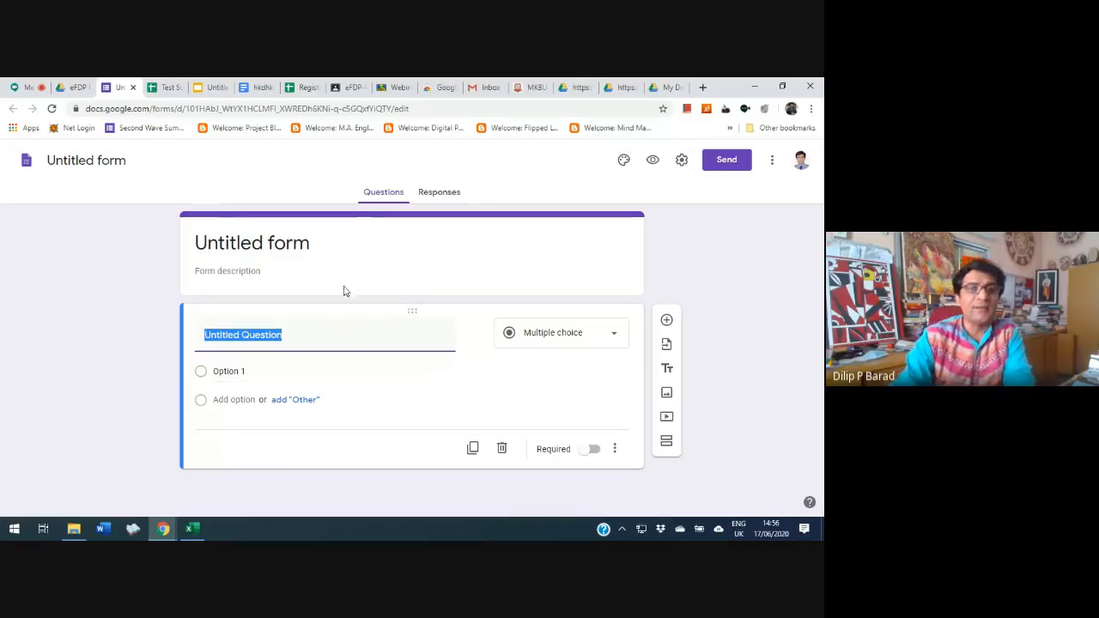
# Rename the untitled form "Test Quiz - Online Test" and select its title heading
pyautogui.click(69, 159)
pyautogui.write('T')
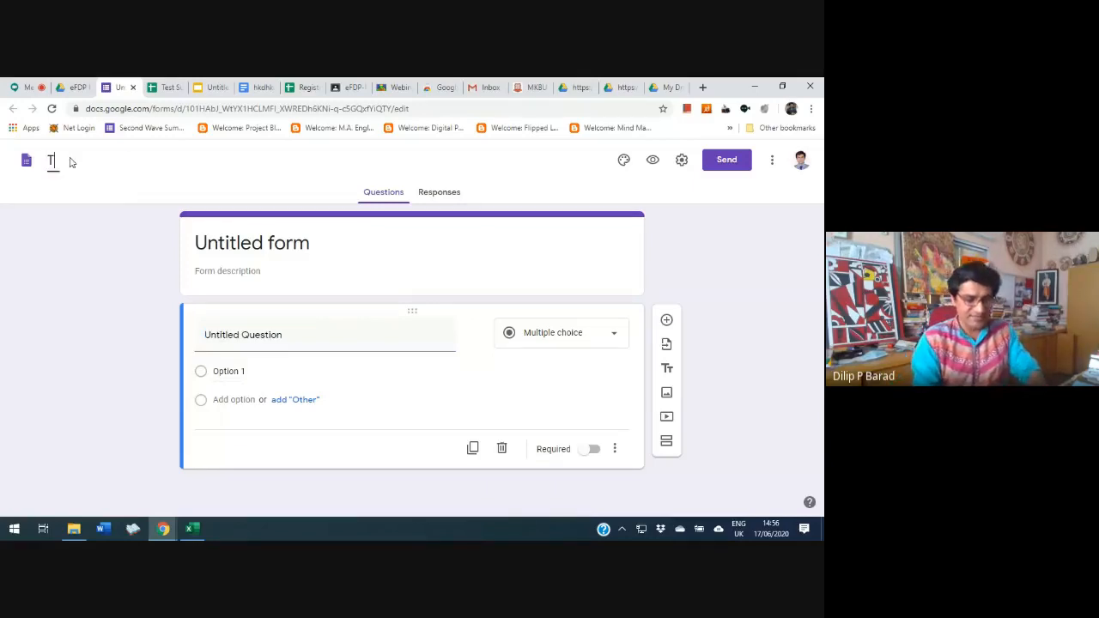
pyautogui.write('est Quiz ')
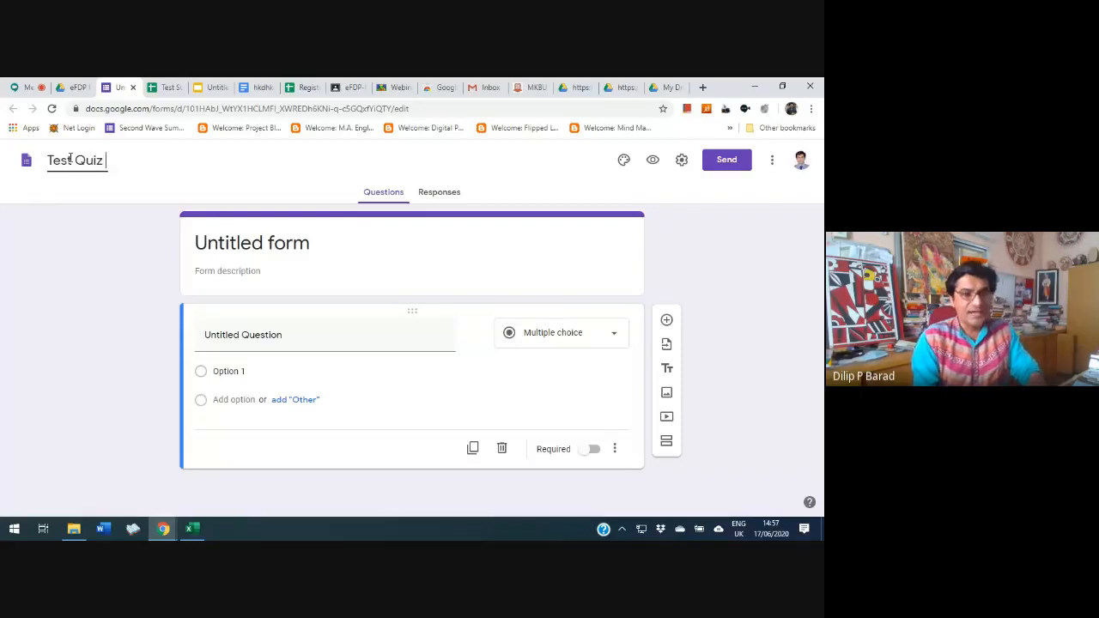
pyautogui.write('- Online Test')
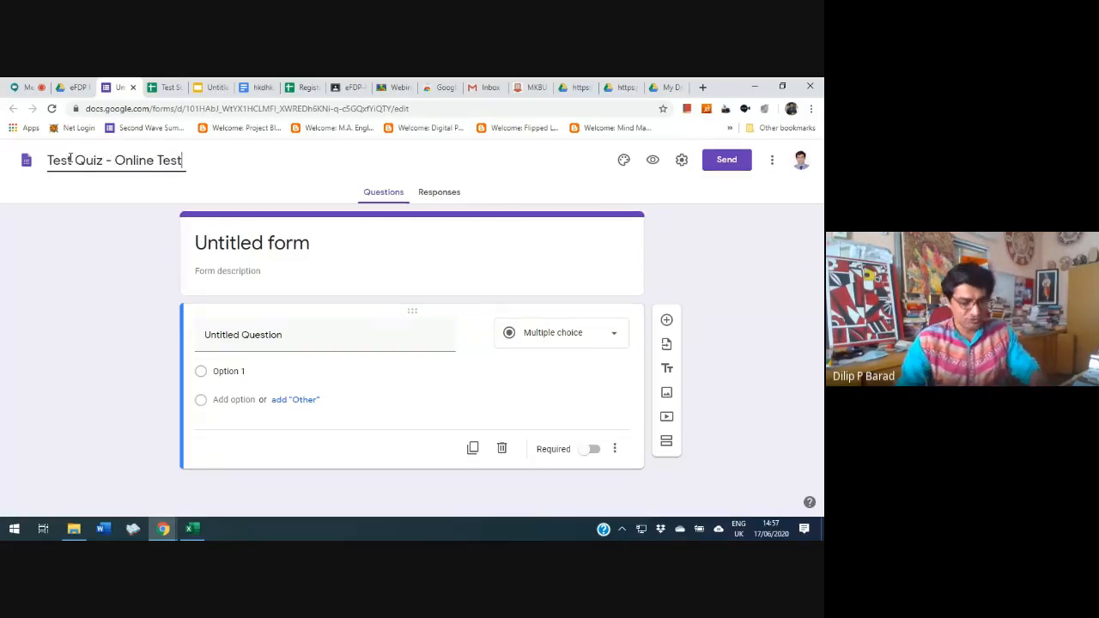
pyautogui.press('Return')
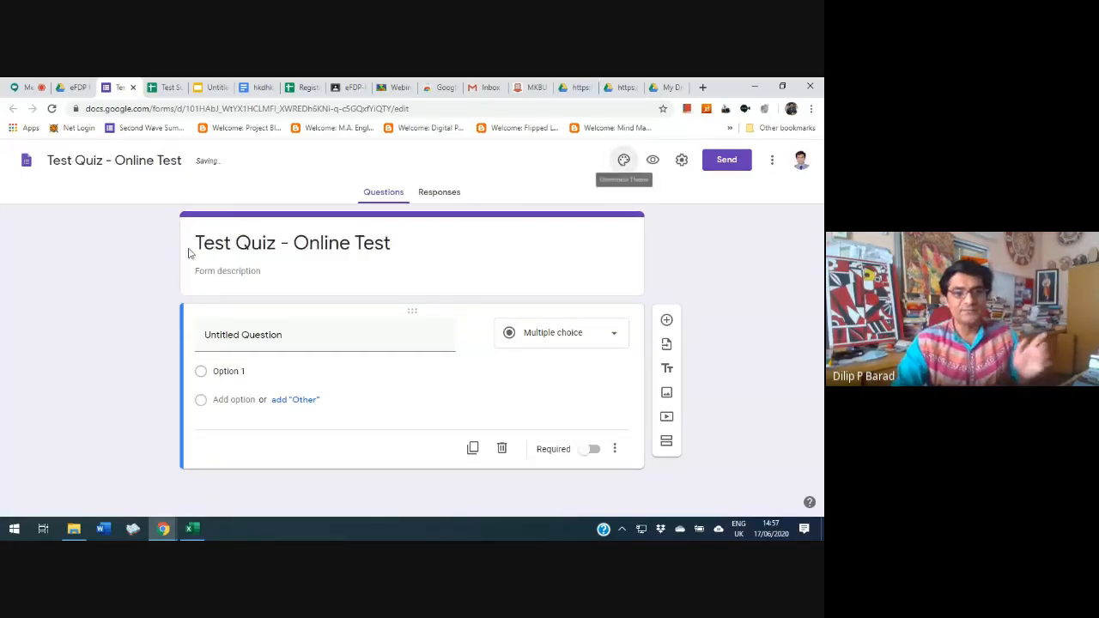
pyautogui.click(347, 247)
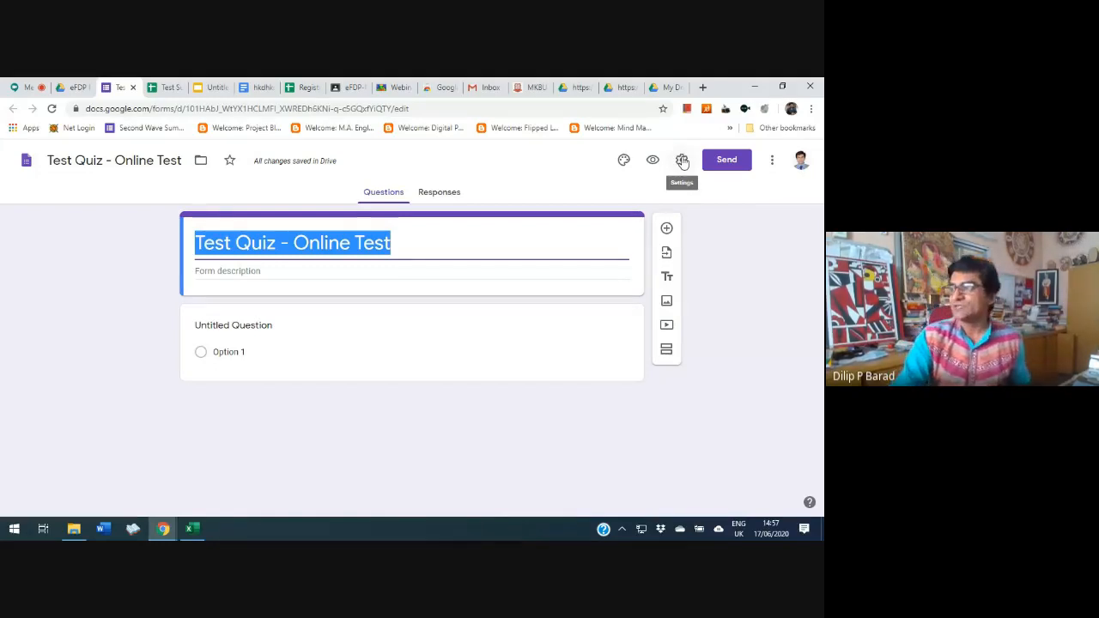
# In the form's general settings, enable Collect email addresses and Response receipts, with receipts set to Always
pyautogui.click(682, 161)
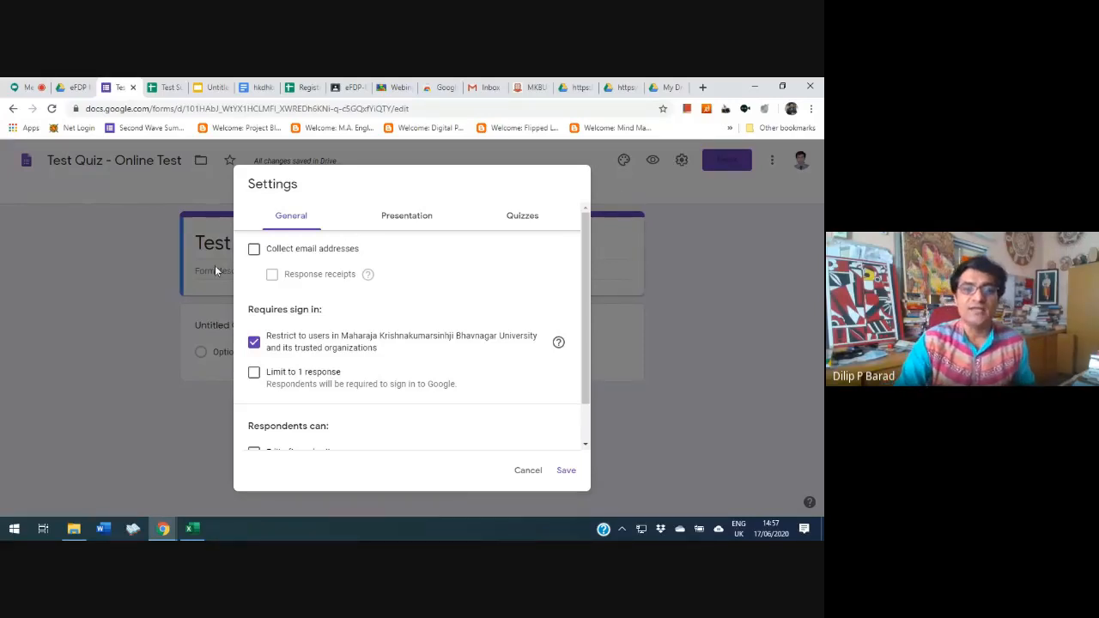
pyautogui.click(253, 255)
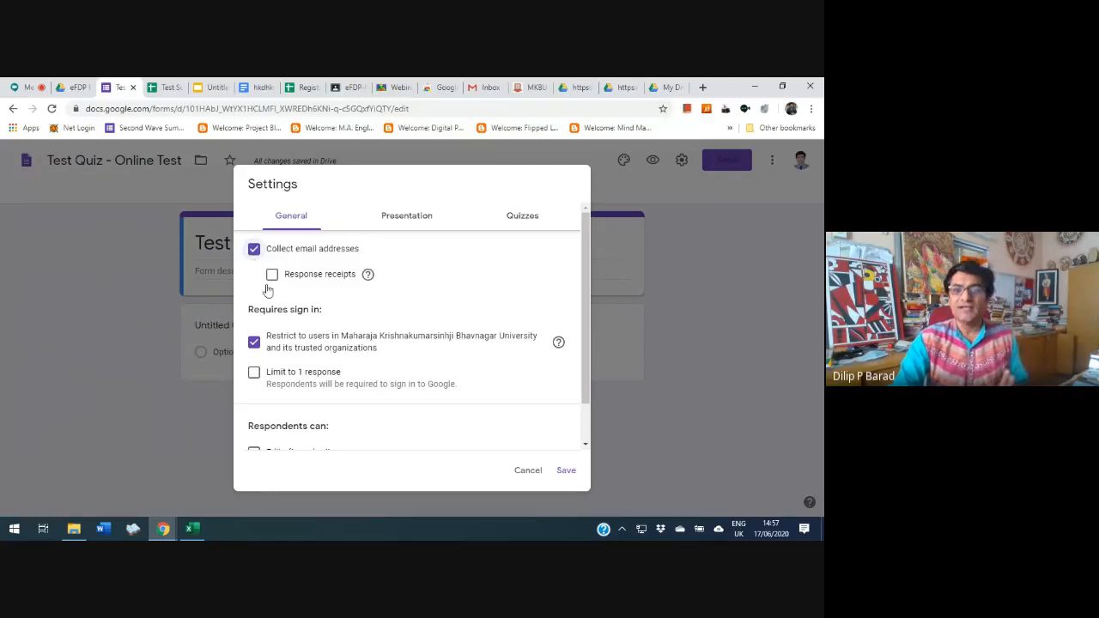
pyautogui.click(273, 276)
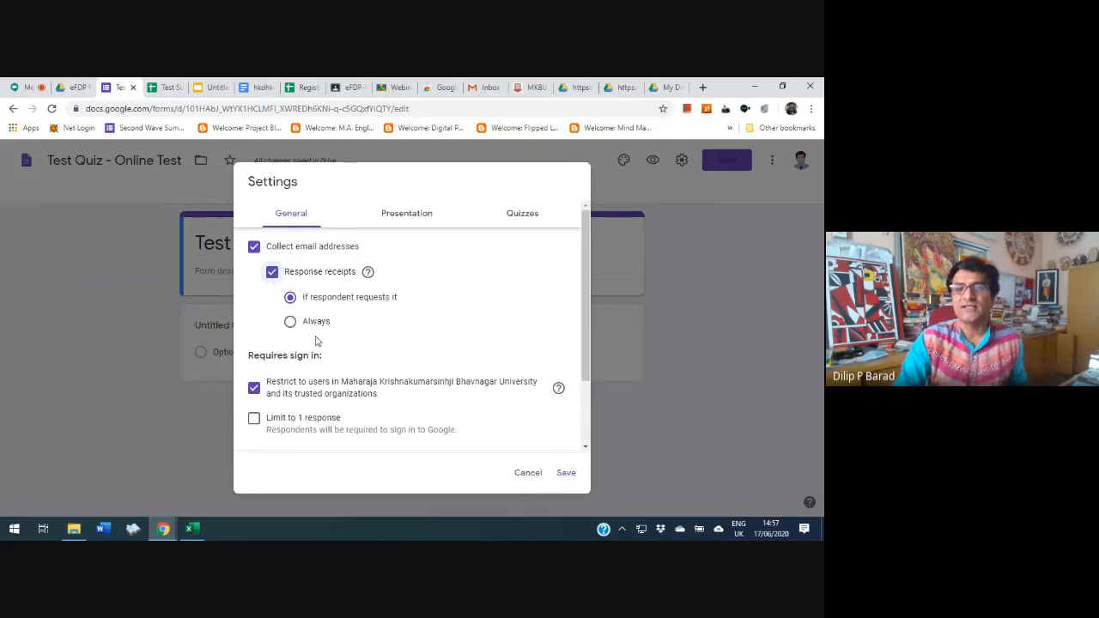
pyautogui.click(291, 323)
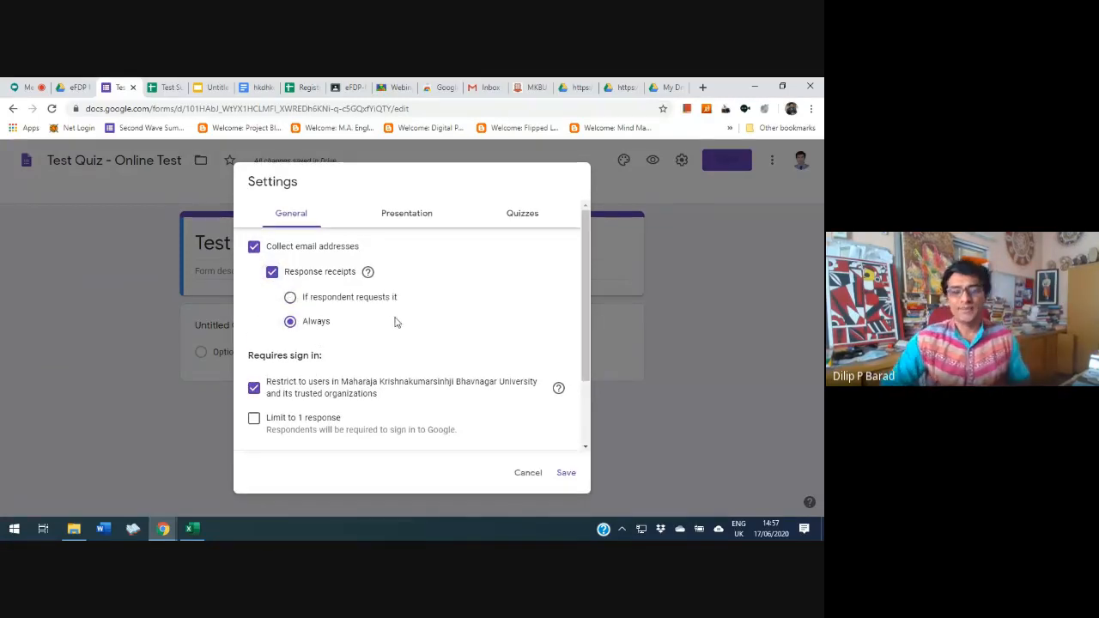
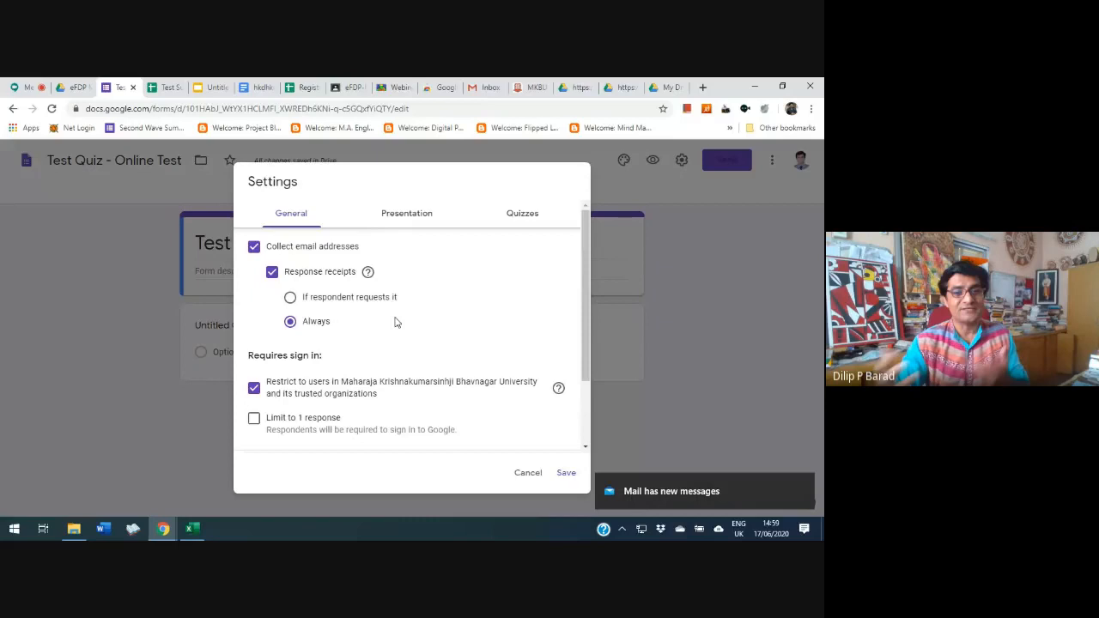
# In the form's general settings, remove the restriction to university users and turn on Limit to 1 response
pyautogui.scroll(-2, 436, 376)
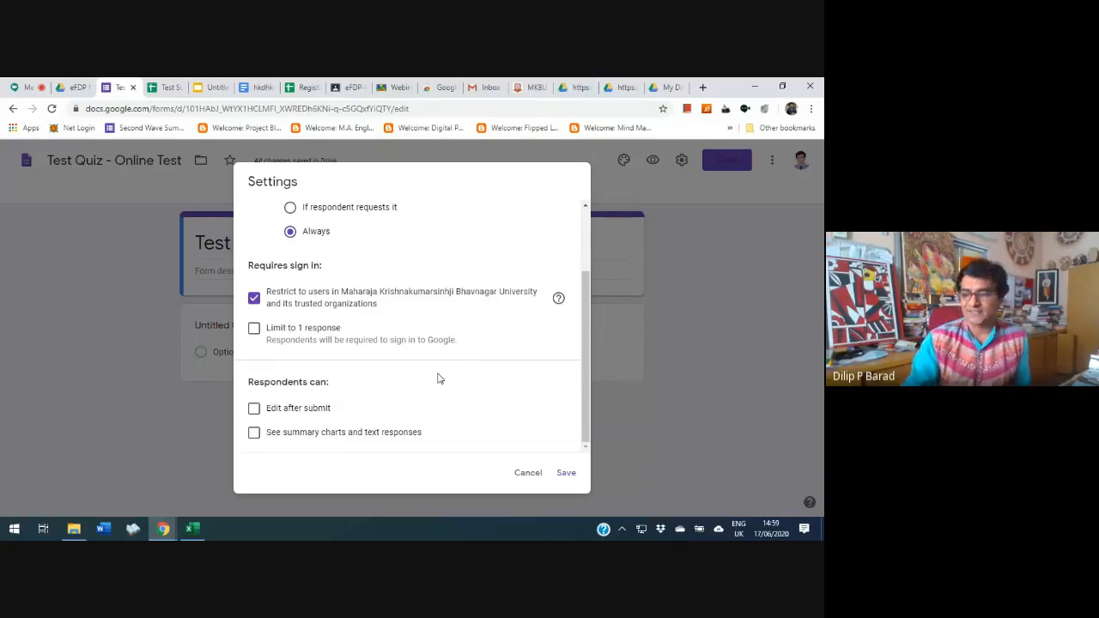
pyautogui.click(255, 298)
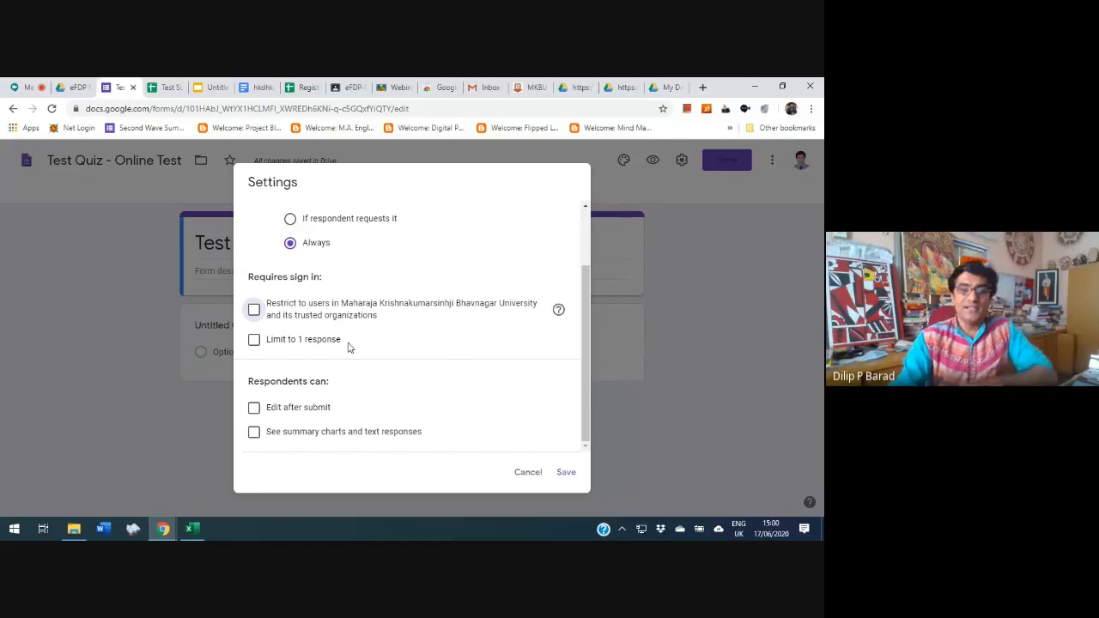
pyautogui.click(253, 341)
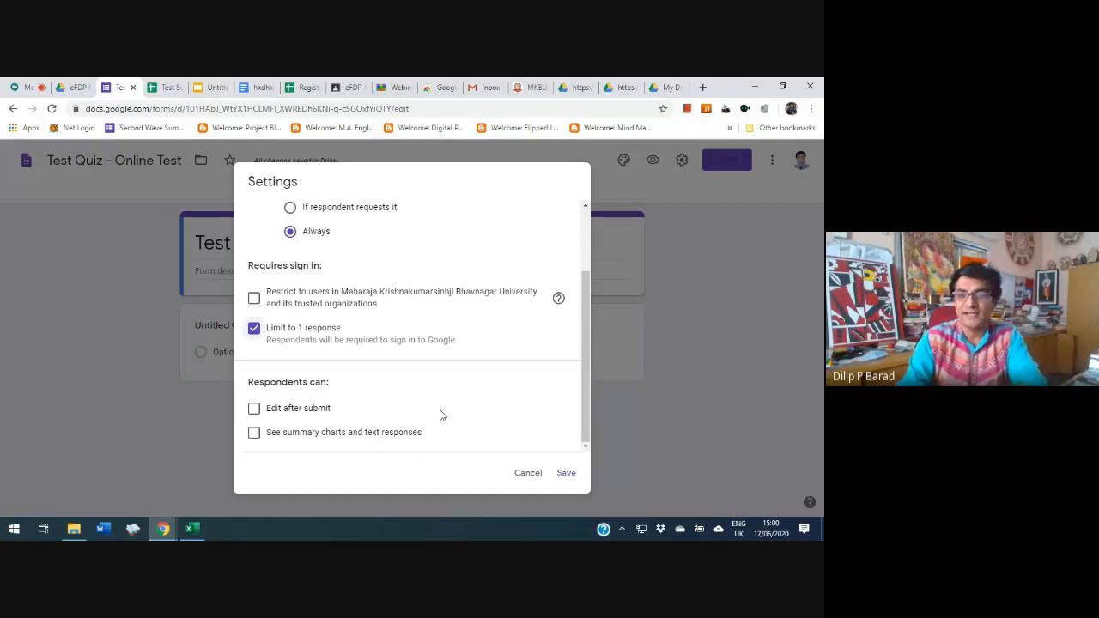
# Turn on Shuffle question order in the form's presentation settings
pyautogui.scroll(5, 440, 416)
pyautogui.click(412, 217)
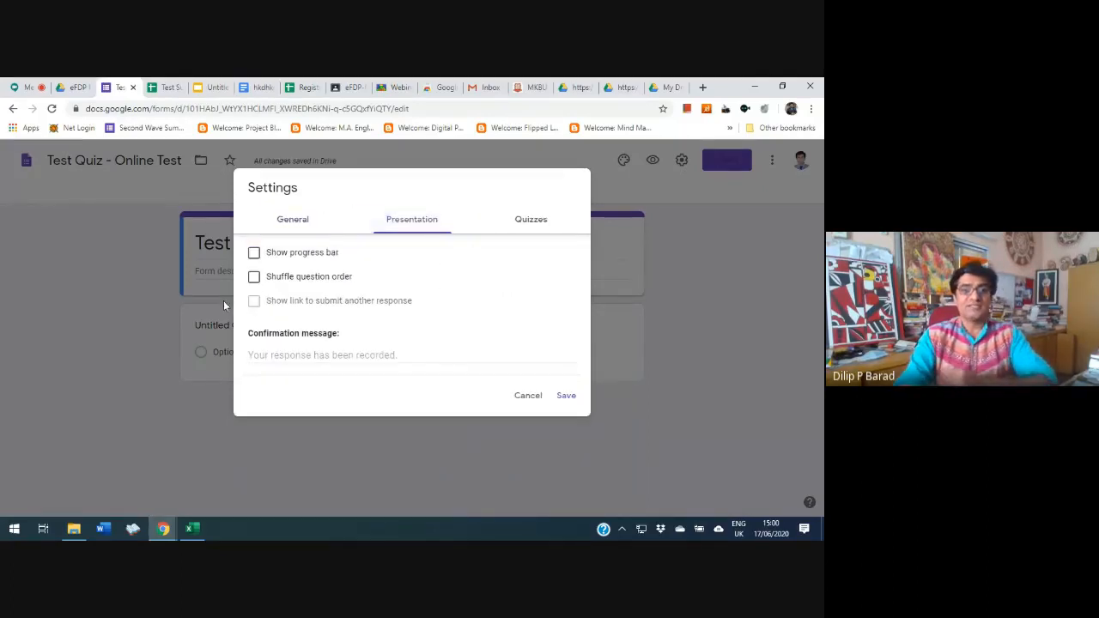
pyautogui.click(255, 276)
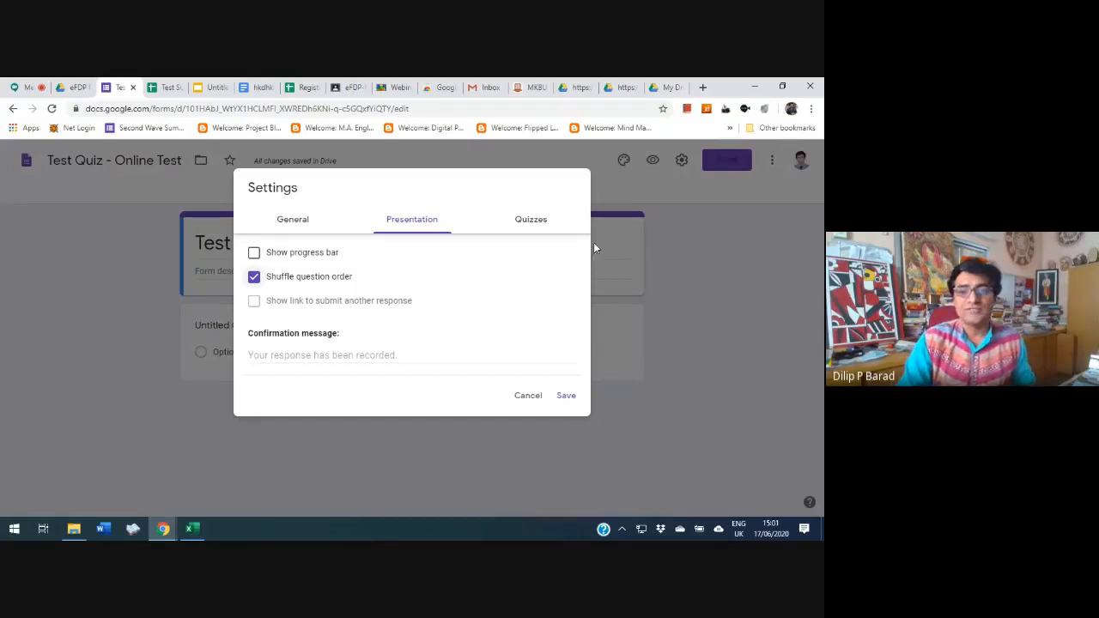
# Make the form a quiz with grades released later, after manual review, and save the settings
pyautogui.click(531, 225)
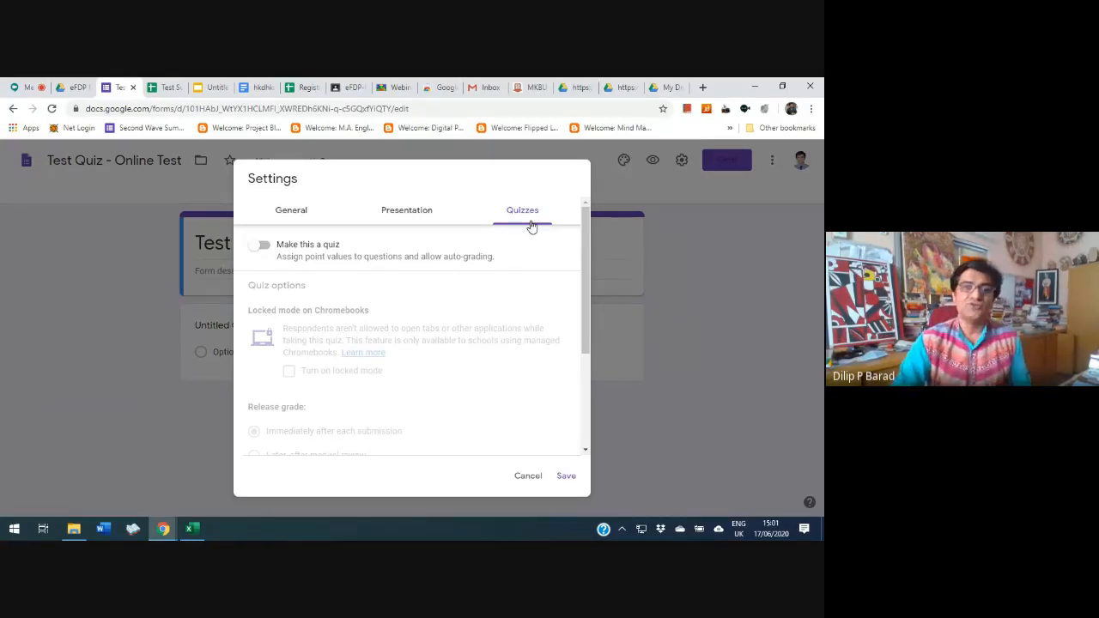
pyautogui.click(260, 245)
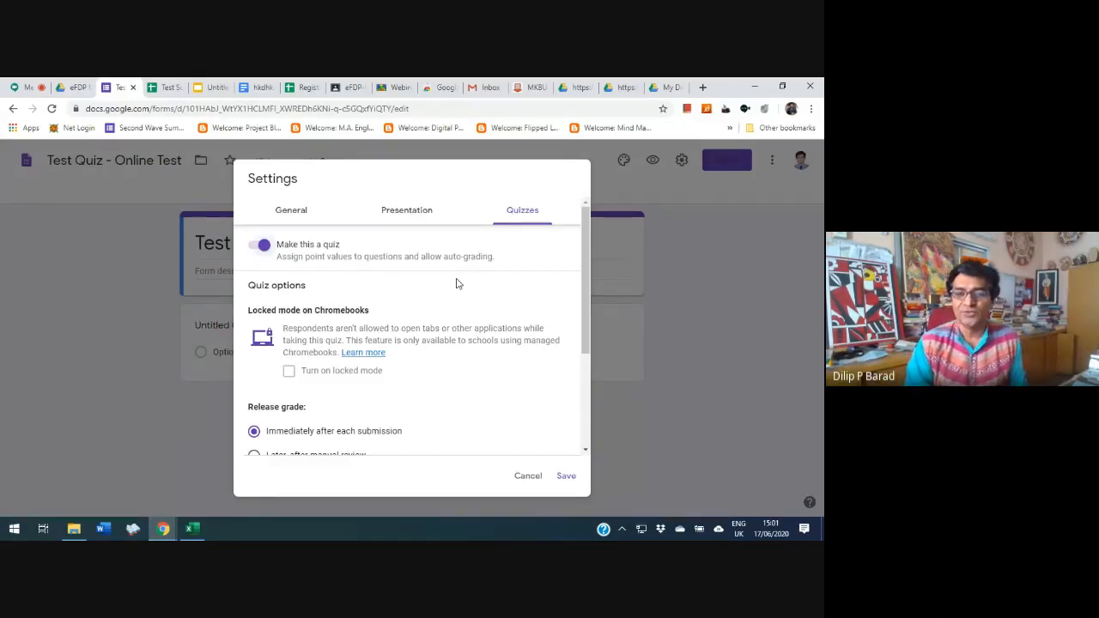
pyautogui.scroll(-3, 368, 294)
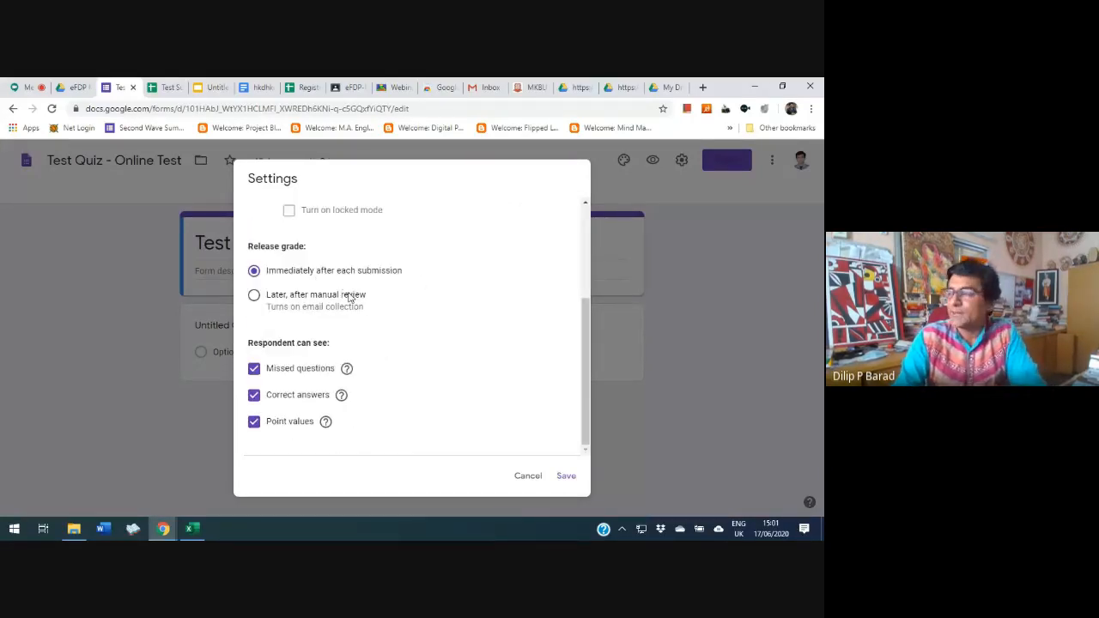
pyautogui.click(253, 295)
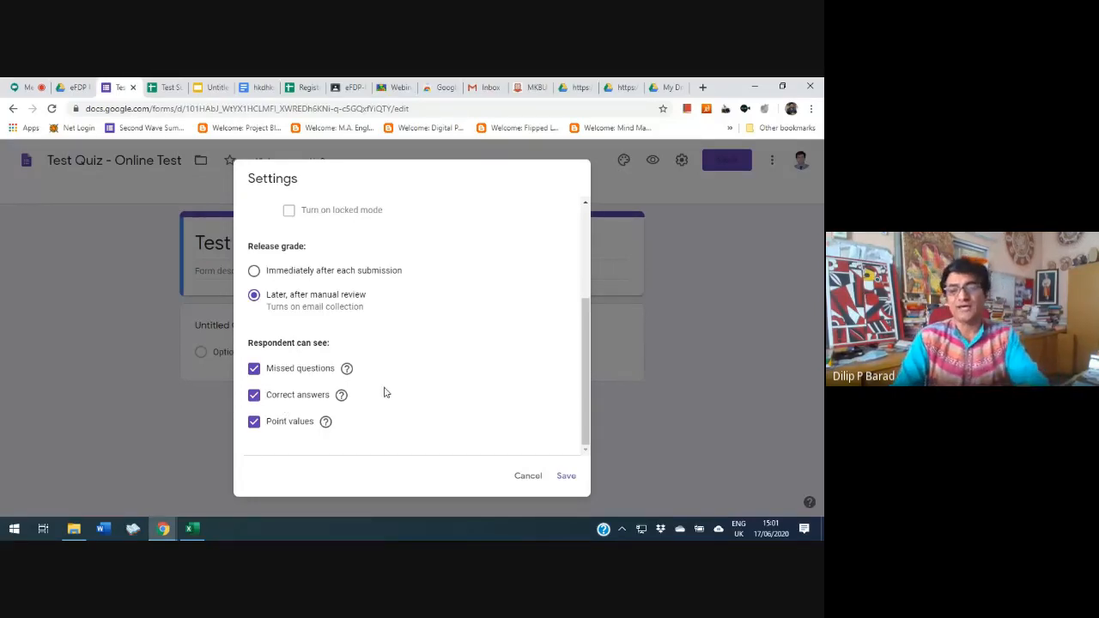
pyautogui.scroll(2, 469, 363)
pyautogui.scroll(-1, 454, 340)
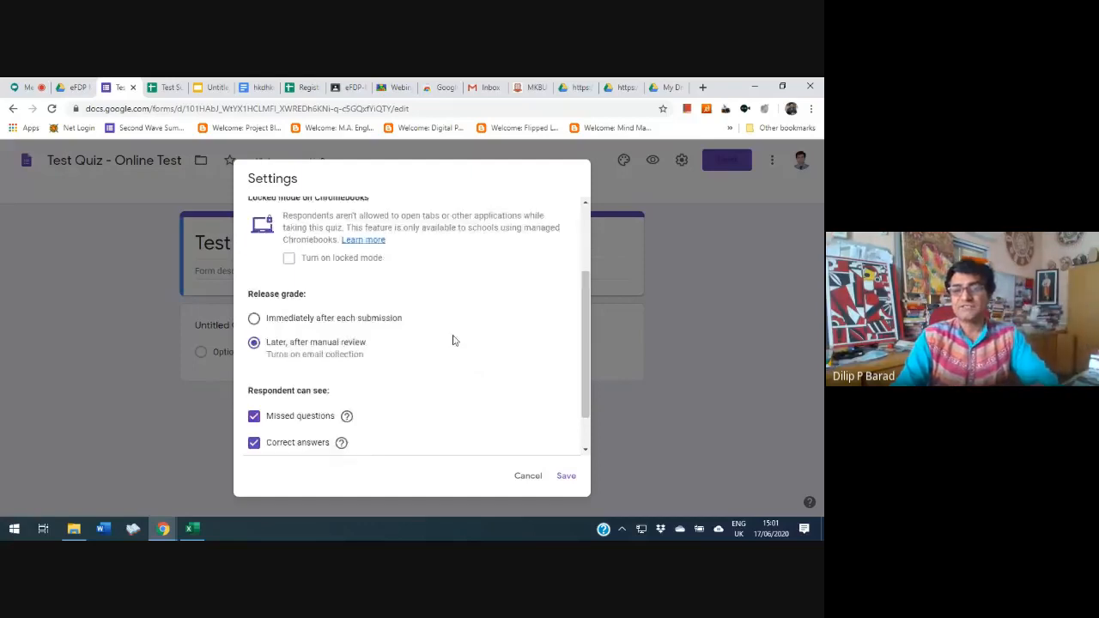
pyautogui.scroll(-1, 454, 341)
pyautogui.click(565, 478)
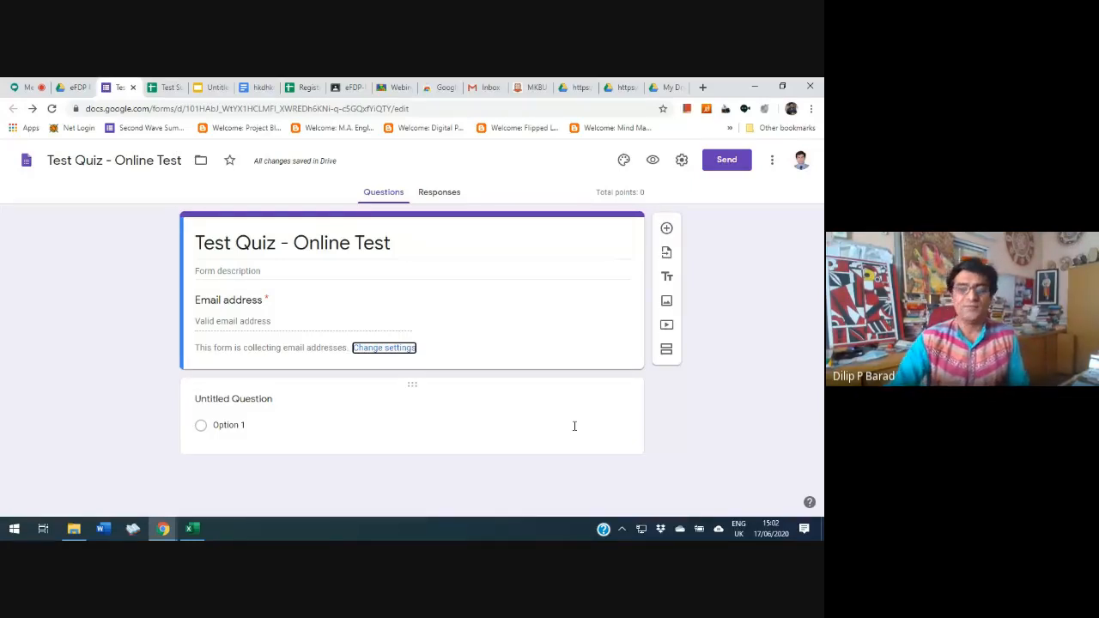
# Replace the untitled question's text with "1. hskjdhkdkahkdah"
pyautogui.click(247, 400)
pyautogui.write('1. hskjdhkdkahkdah')
# Give the question the answer options "dsdsds", "Option 2" and "sdsdsds"
pyautogui.scroll(-1, 163, 434)
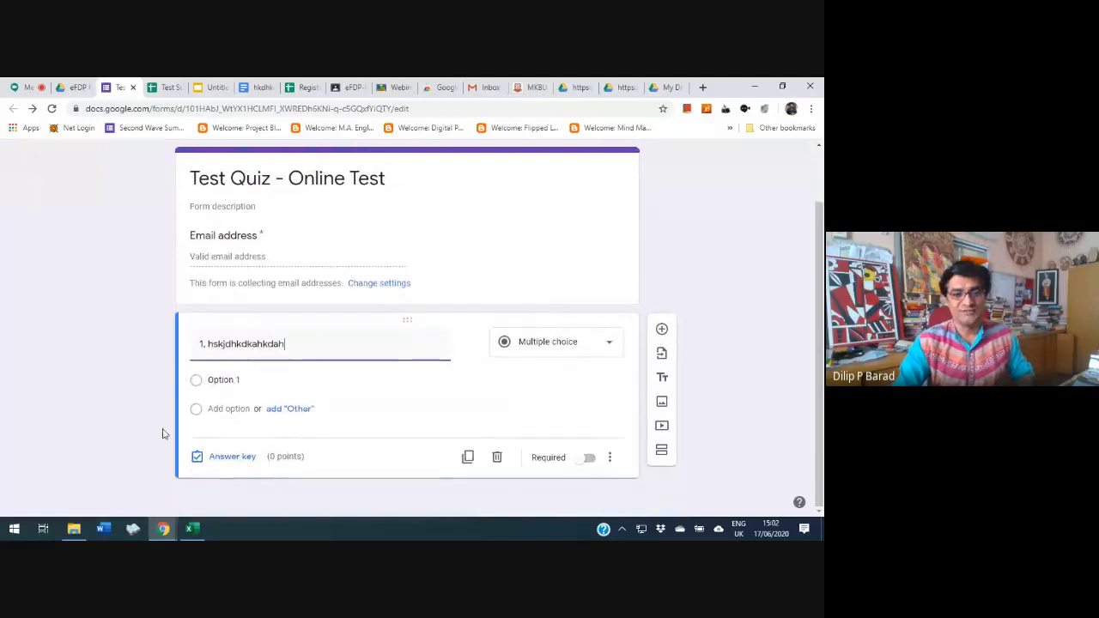
pyautogui.click(224, 380)
pyautogui.write('dsdsds')
pyautogui.click(244, 410)
pyautogui.click(231, 436)
pyautogui.write('sdsdsds')
# Add a fourth answer option "dsdsdsd" and turn on Shuffle option order for the question
pyautogui.scroll(-1, 331, 382)
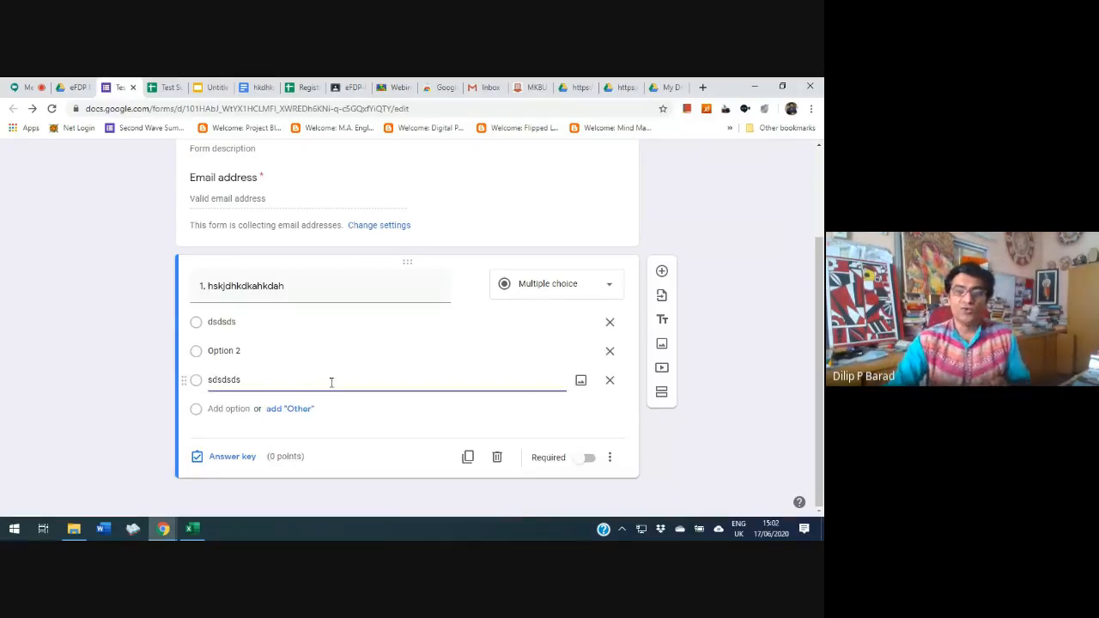
pyautogui.click(227, 408)
pyautogui.write('dsdsdsd')
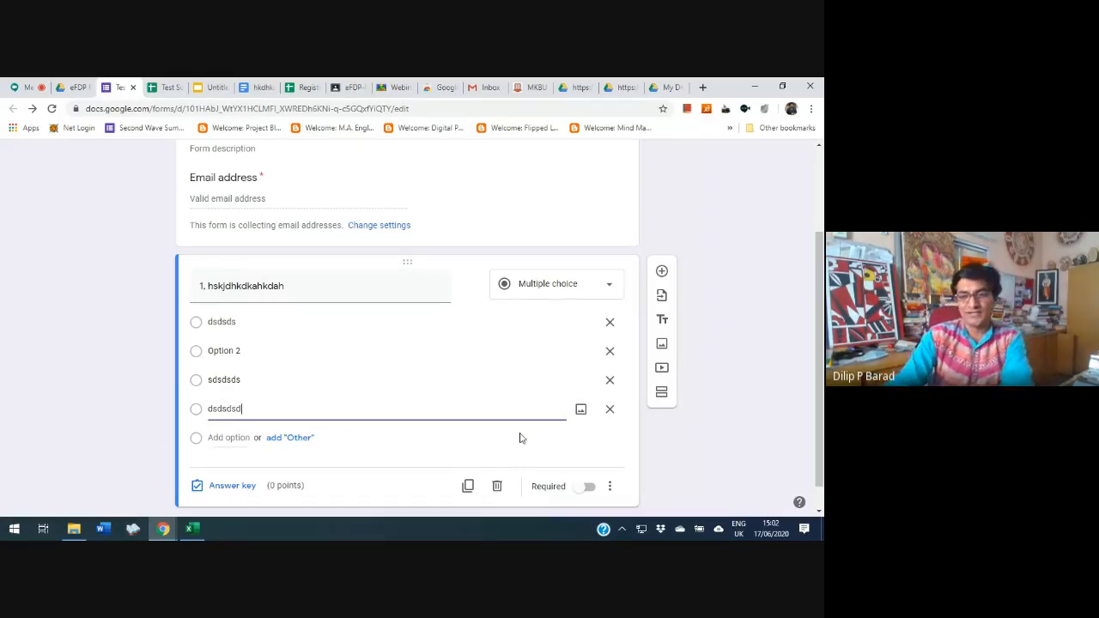
pyautogui.click(612, 487)
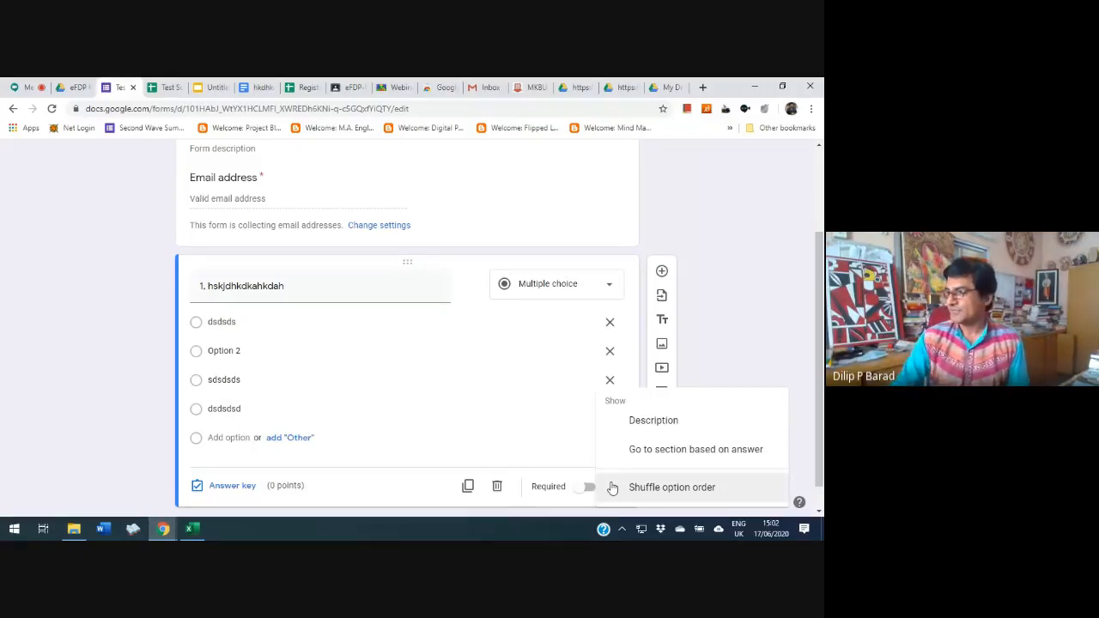
pyautogui.click(692, 491)
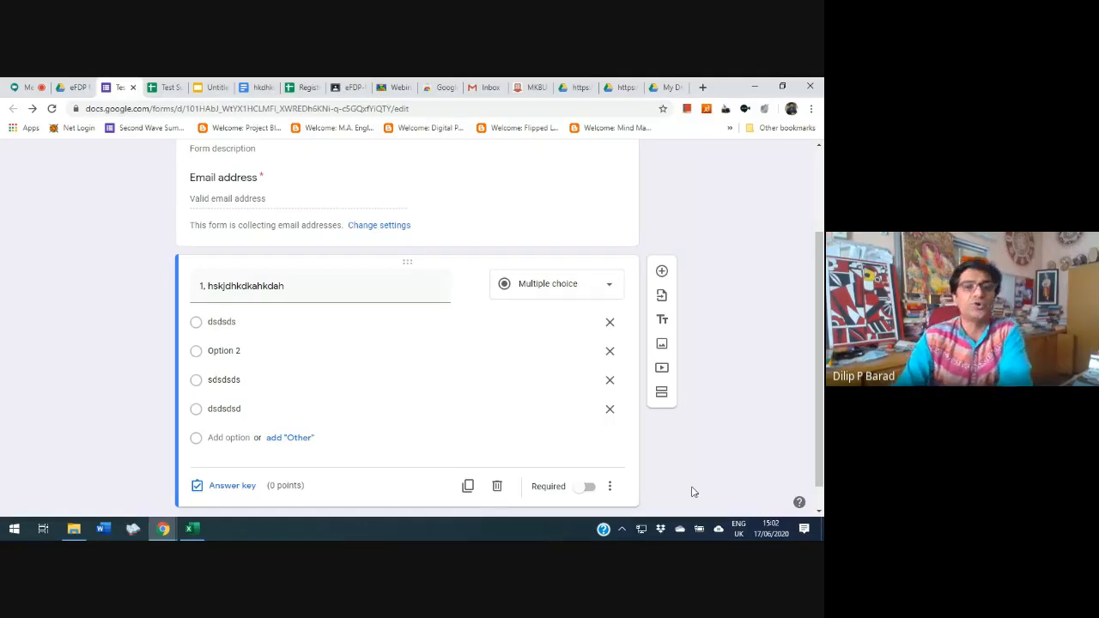
# In the question's answer key, mark "dsdsds" as the correct answer and set it to 2 points
pyautogui.scroll(-1, 694, 489)
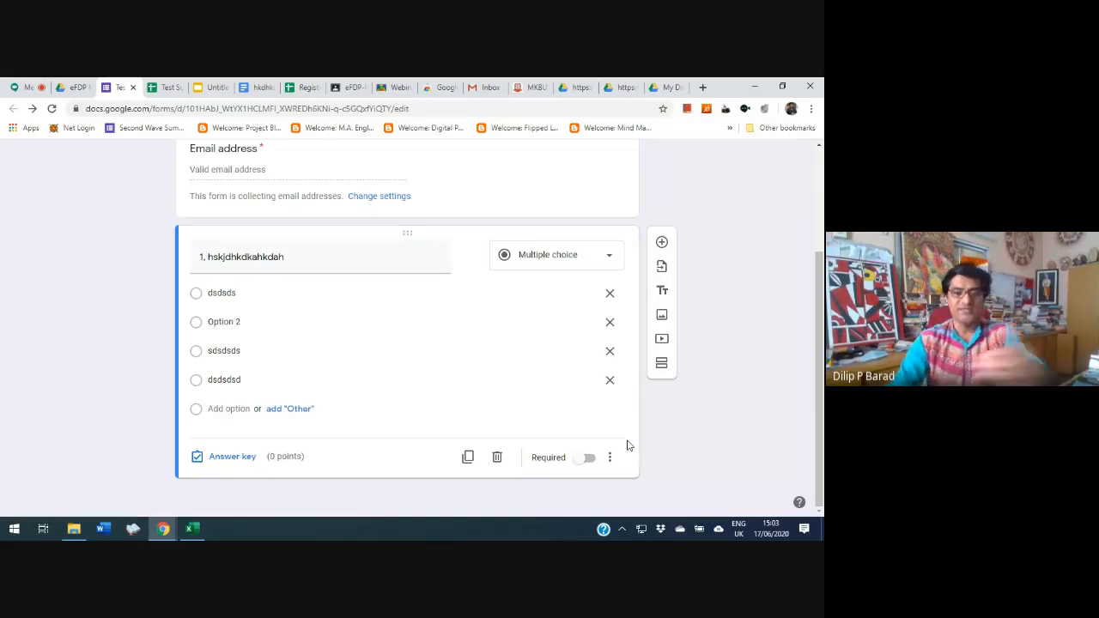
pyautogui.click(230, 458)
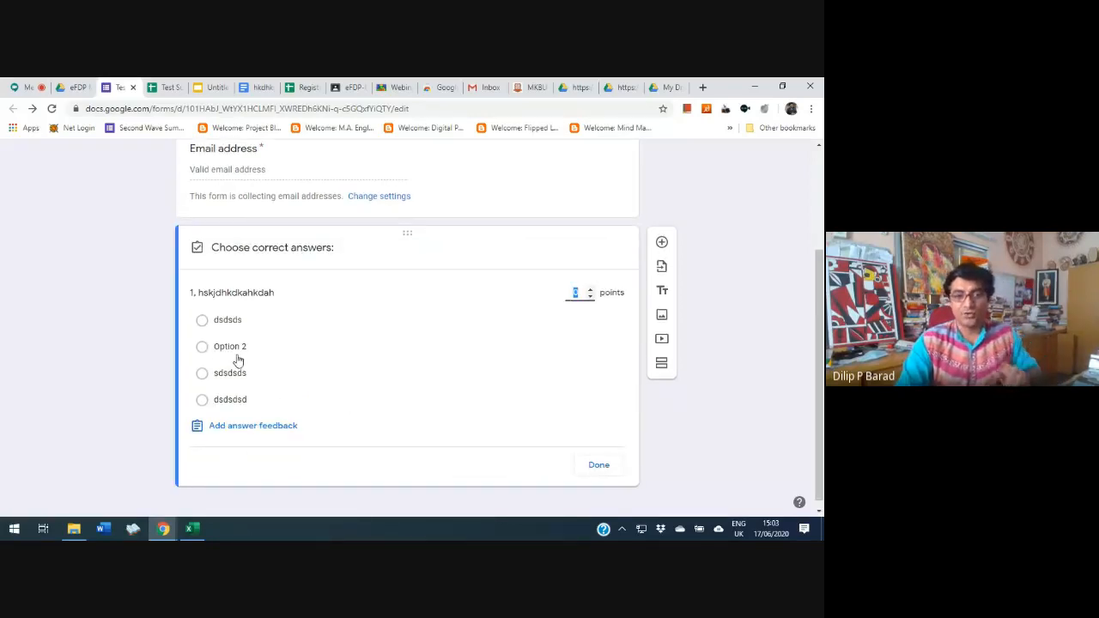
pyautogui.click(203, 321)
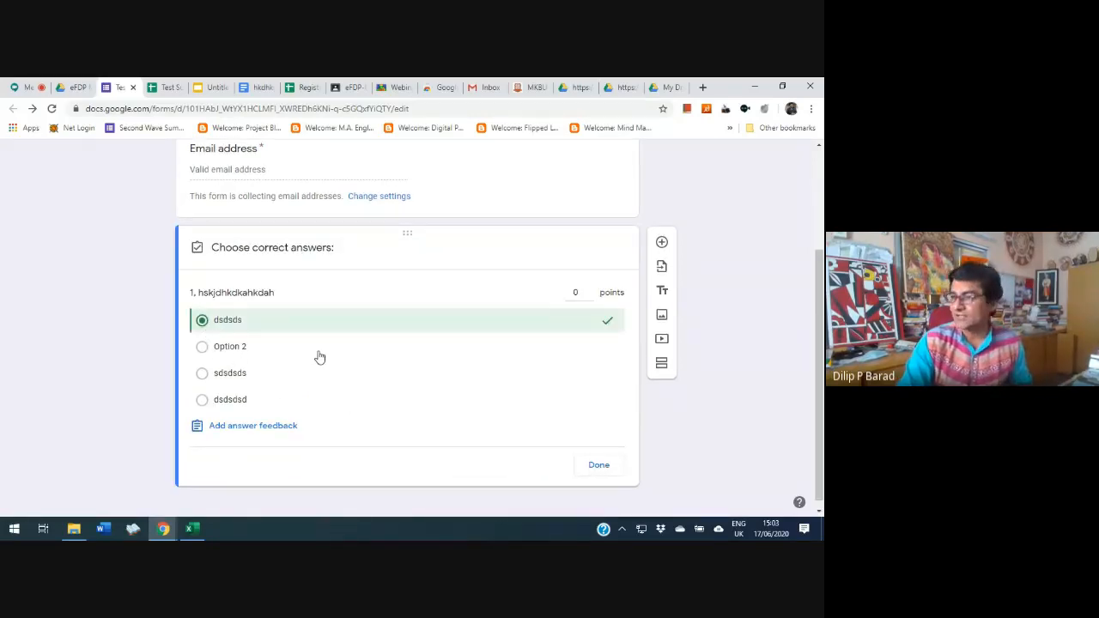
pyautogui.click(591, 291)
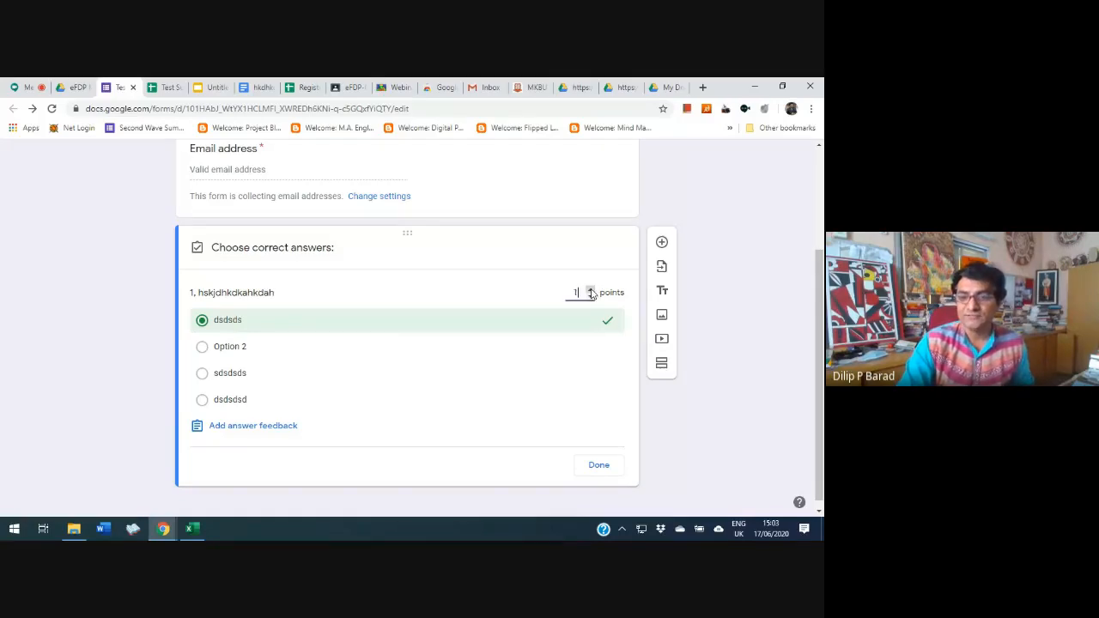
pyautogui.click(591, 292)
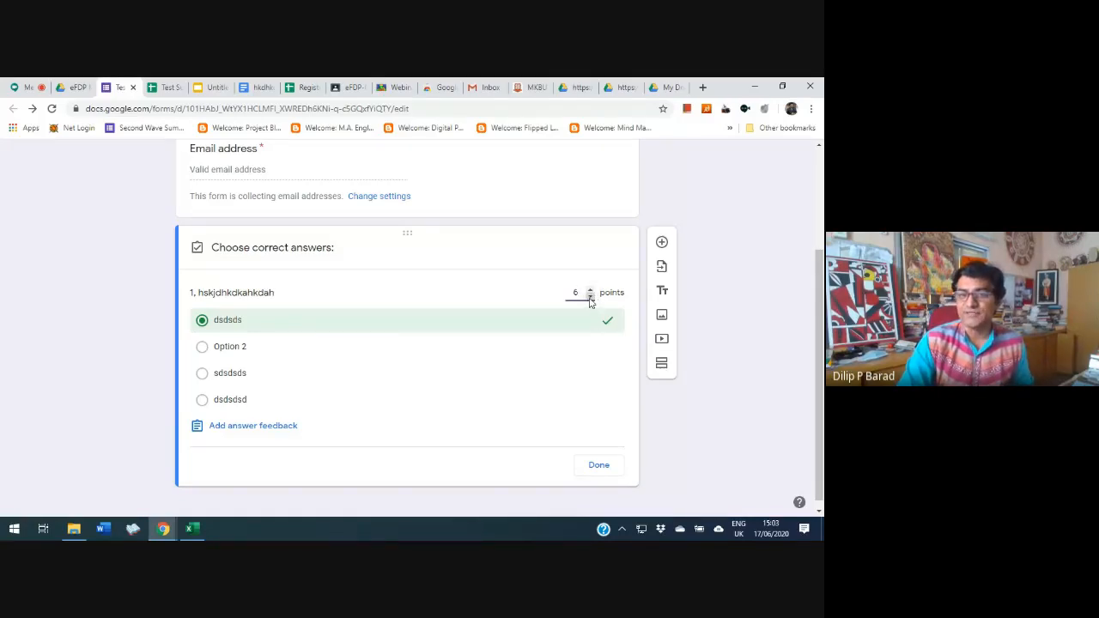
pyautogui.click(590, 298)
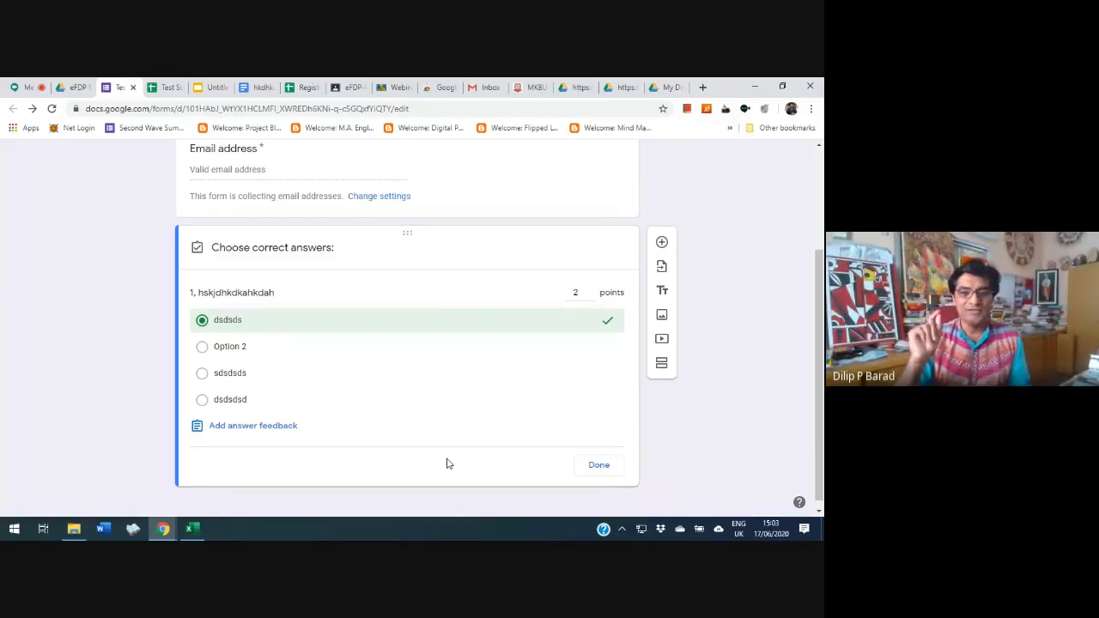
pyautogui.click(590, 465)
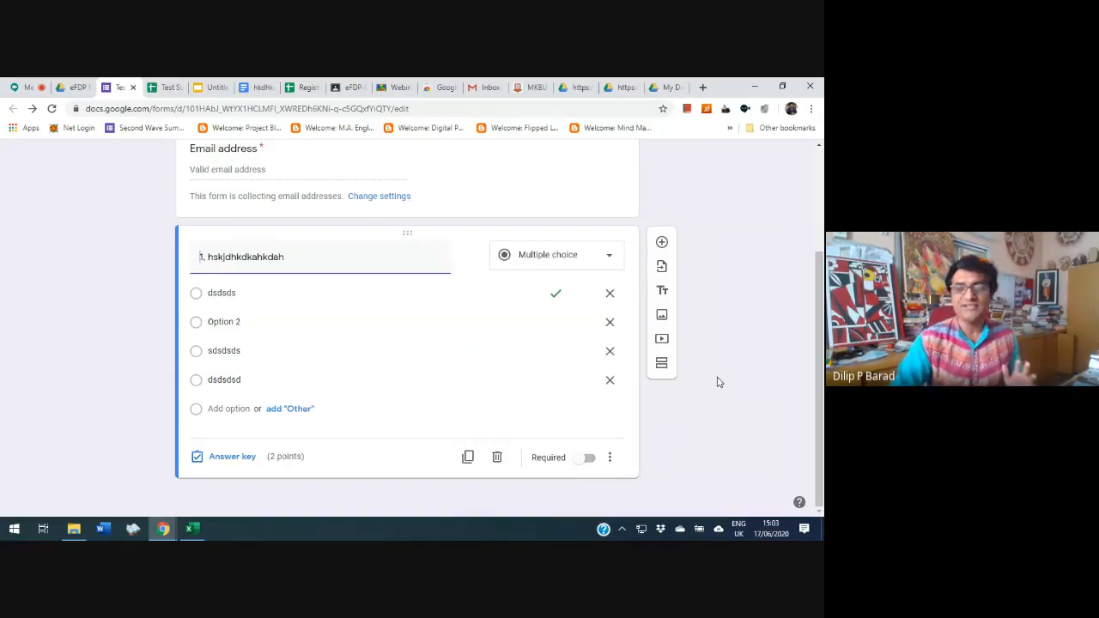
# Review the form's general, presentation and quiz settings, save them, and look over the finished question
pyautogui.scroll(2, 711, 361)
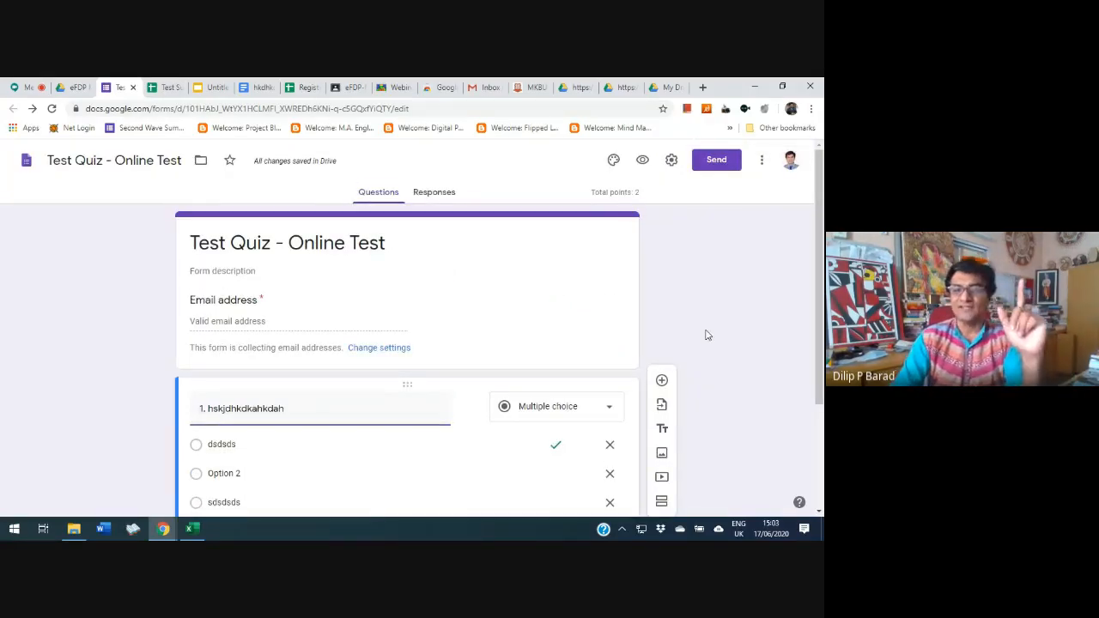
pyautogui.click(670, 161)
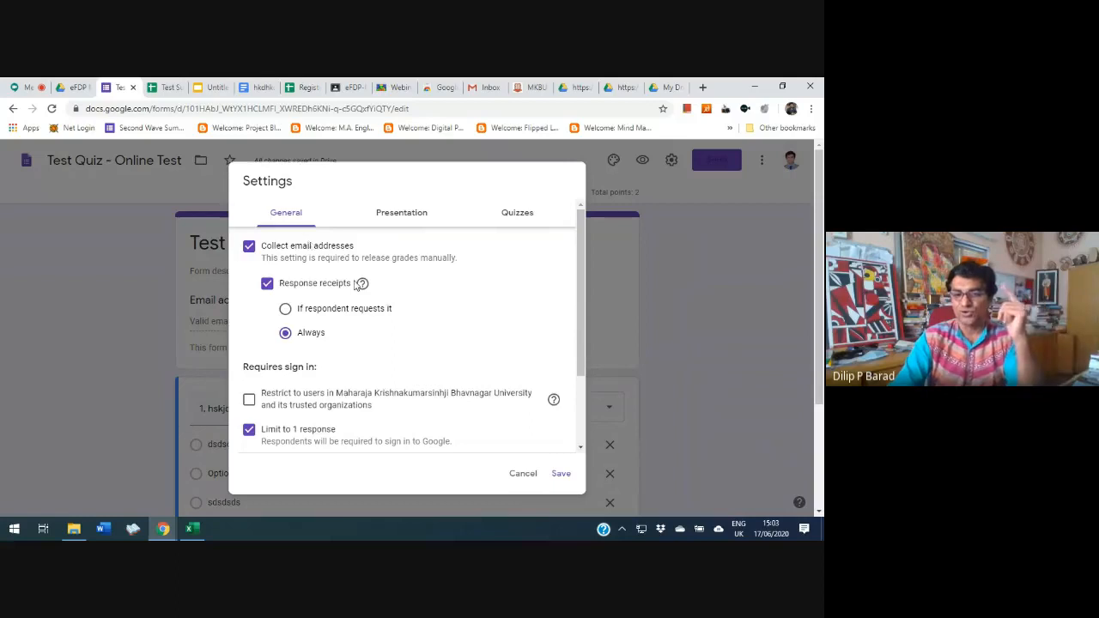
pyautogui.scroll(-2, 354, 285)
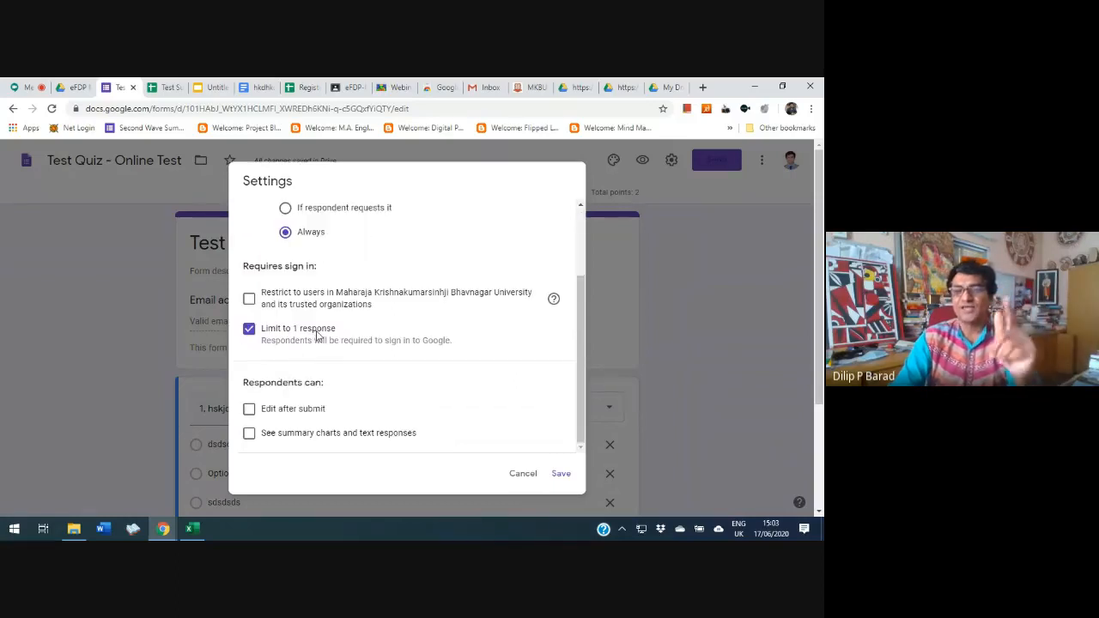
pyautogui.scroll(3, 335, 321)
pyautogui.click(403, 214)
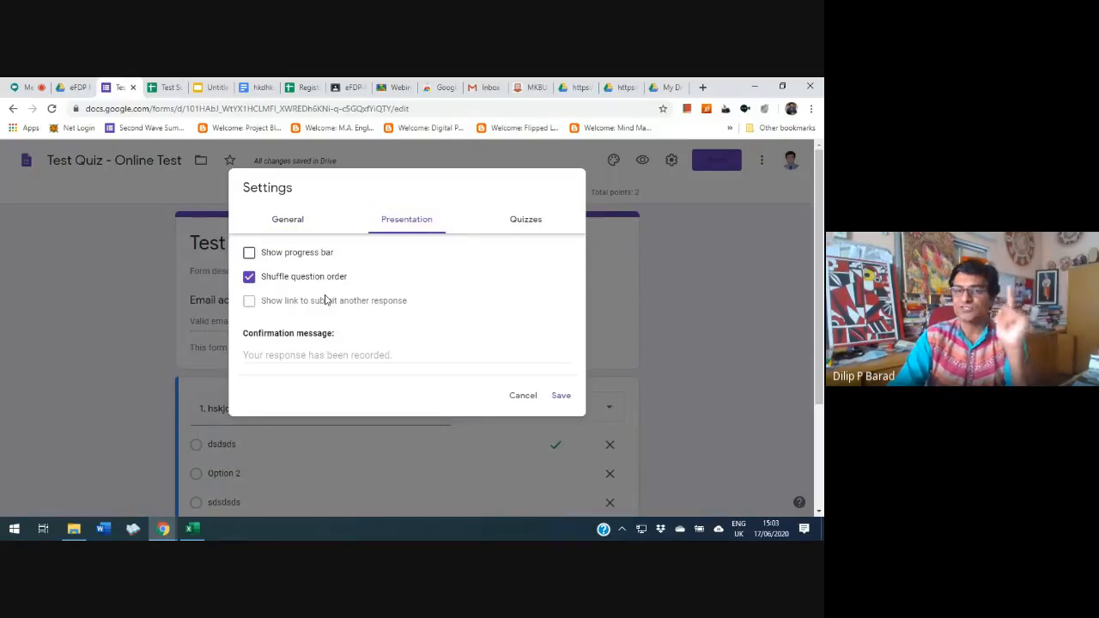
pyautogui.click(531, 224)
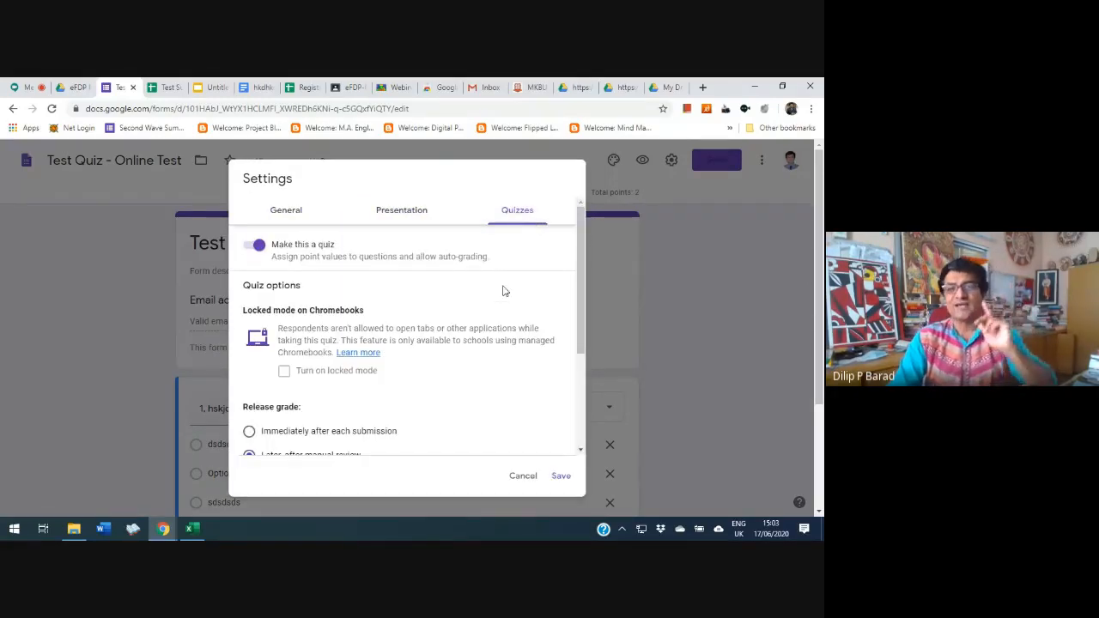
pyautogui.scroll(-3, 491, 298)
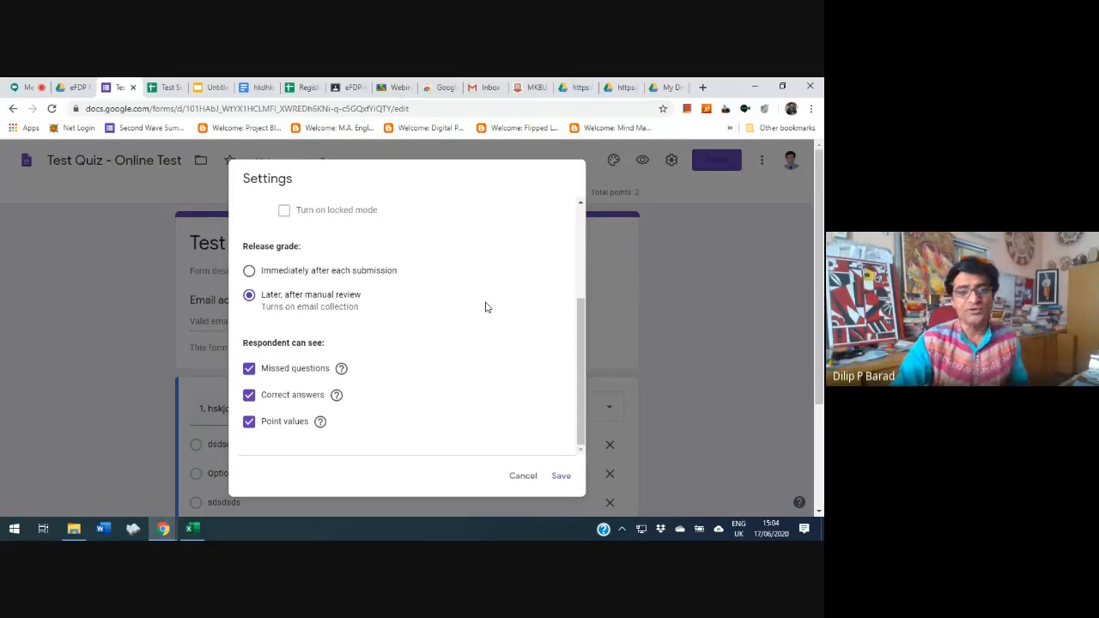
pyautogui.click(561, 476)
pyautogui.scroll(-3, 474, 415)
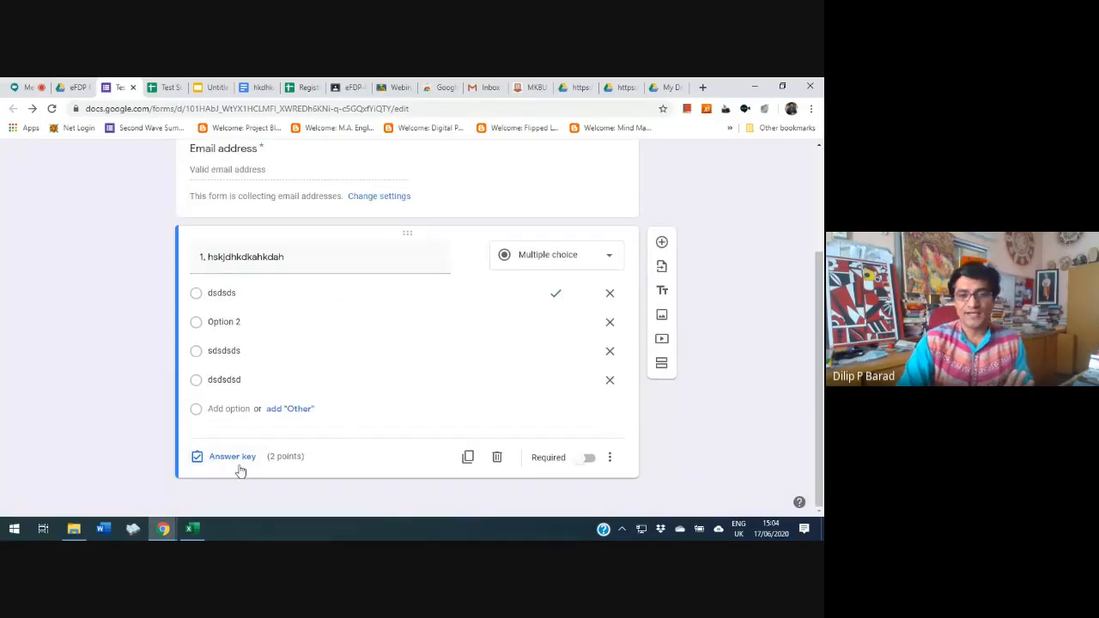
pyautogui.scroll(3, 405, 340)
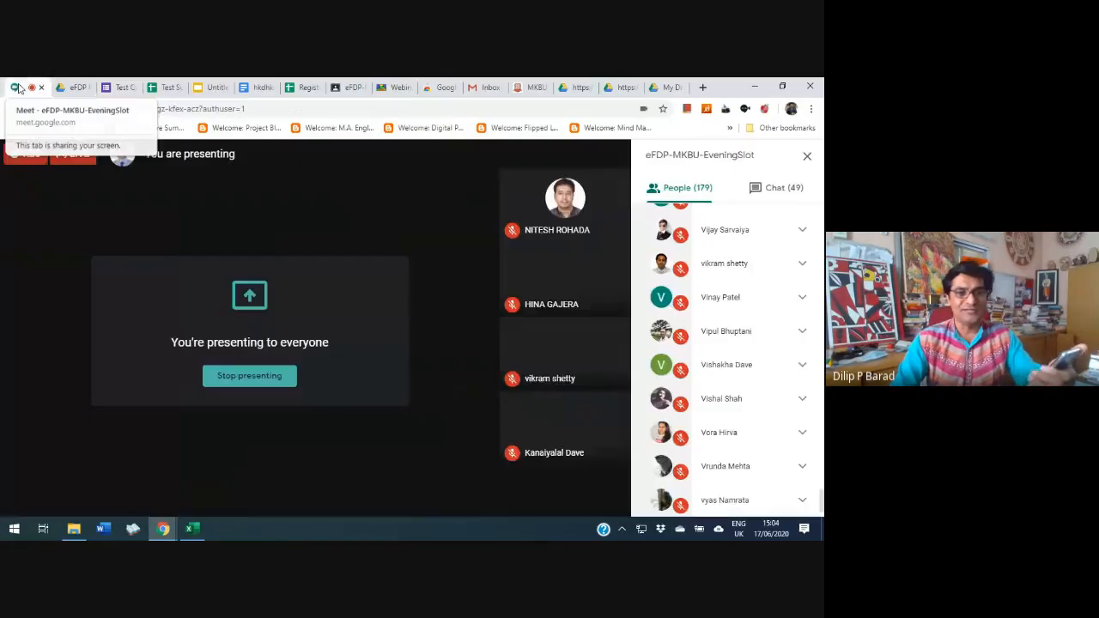
# Switch to the Google Meet call, open the Google Drive app on the presented phone, and show its Home view
pyautogui.click(26, 87)
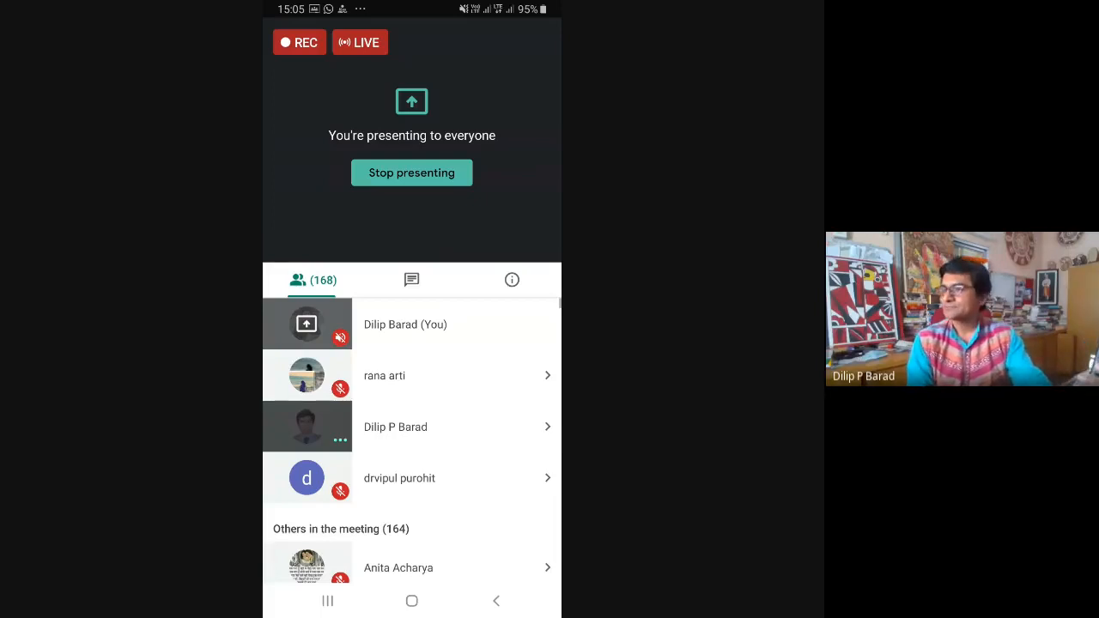
pyautogui.click(412, 601)
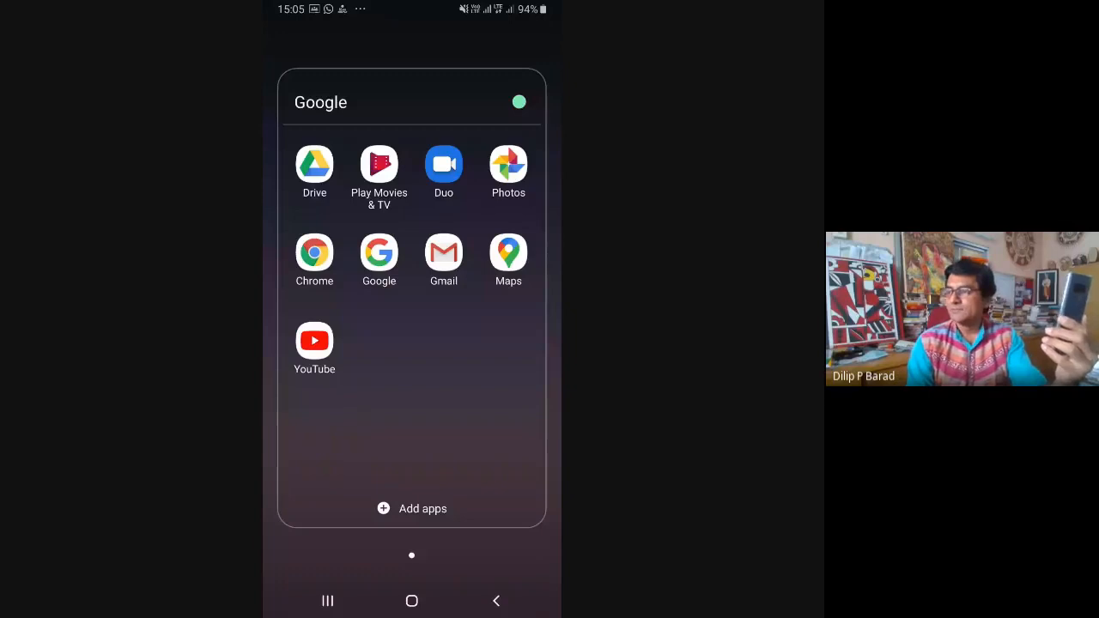
pyautogui.click(315, 164)
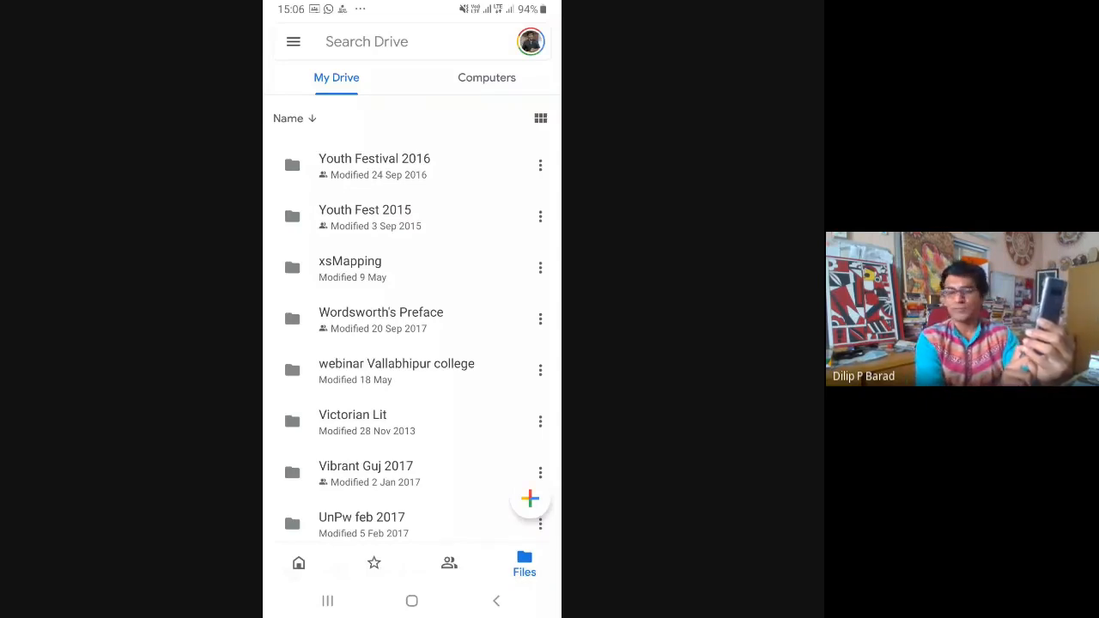
pyautogui.click(299, 563)
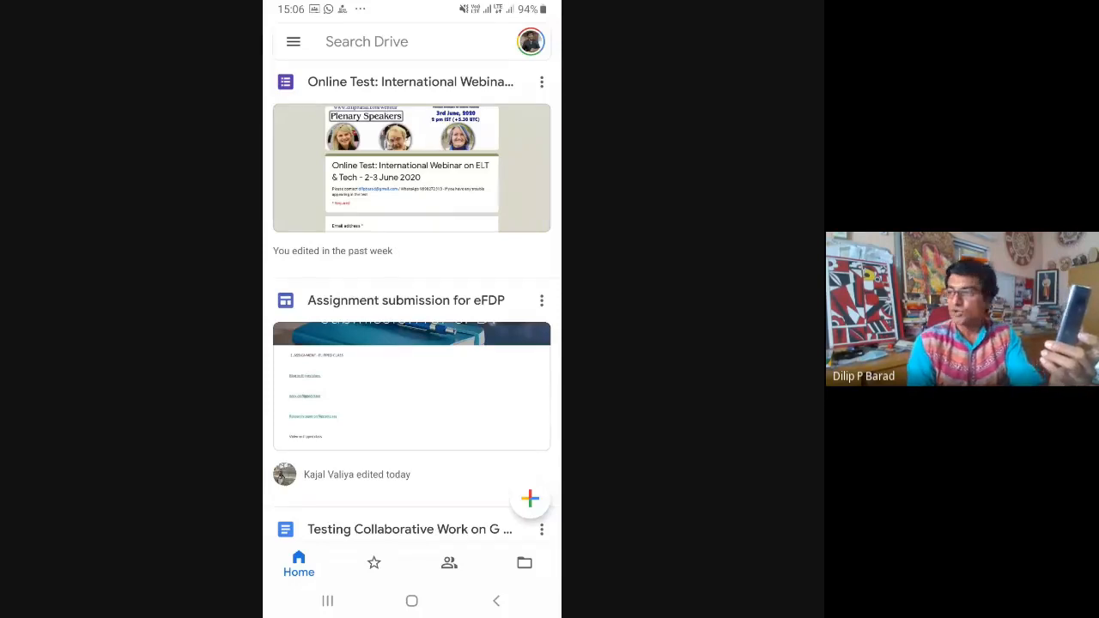
# Look through the Starred, Shared, My Drive and Computers views in Drive and show the options for creating new items
pyautogui.click(374, 563)
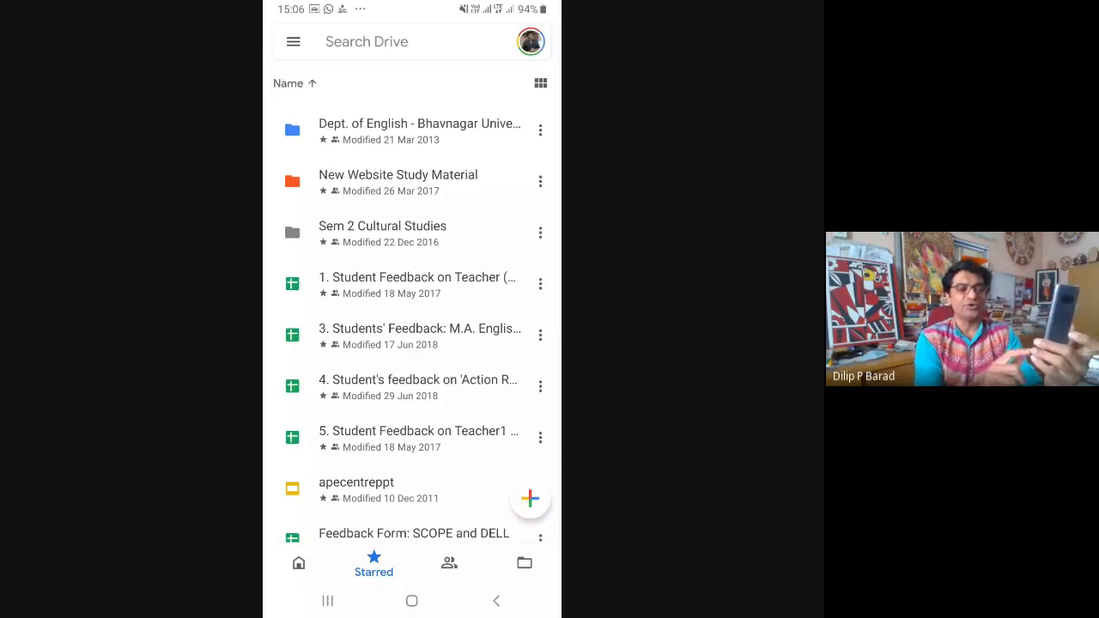
pyautogui.click(449, 563)
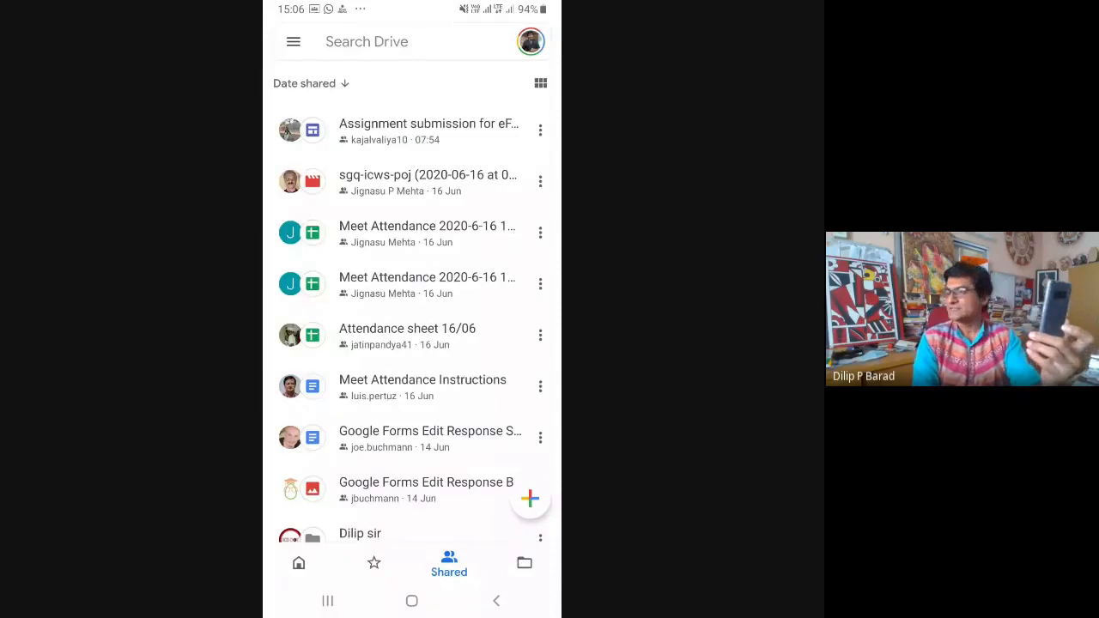
pyautogui.click(525, 563)
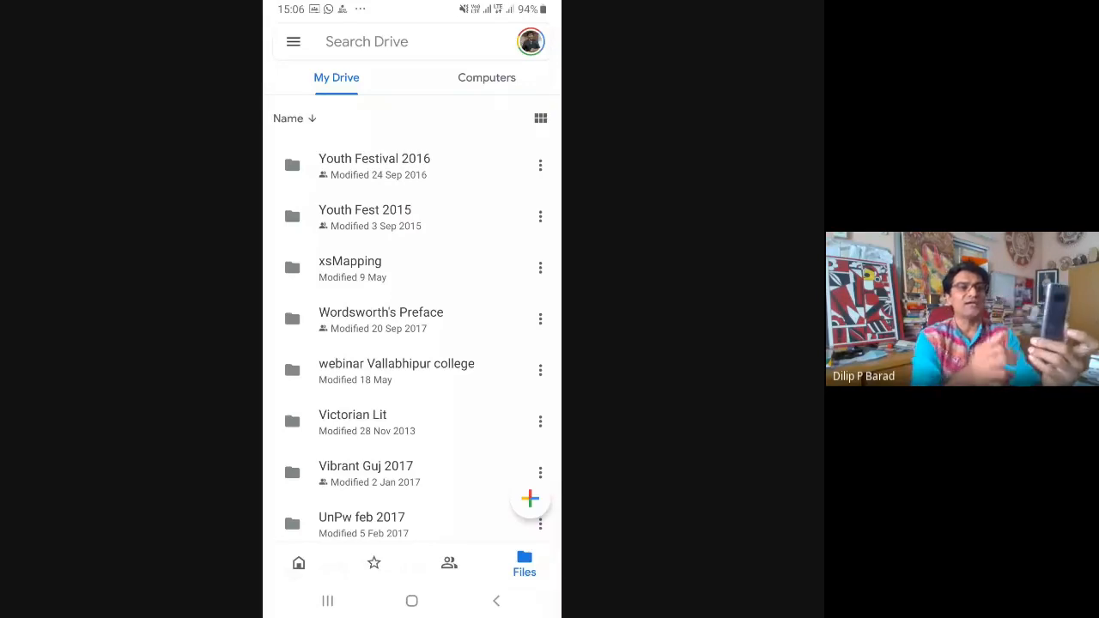
pyautogui.click(486, 77)
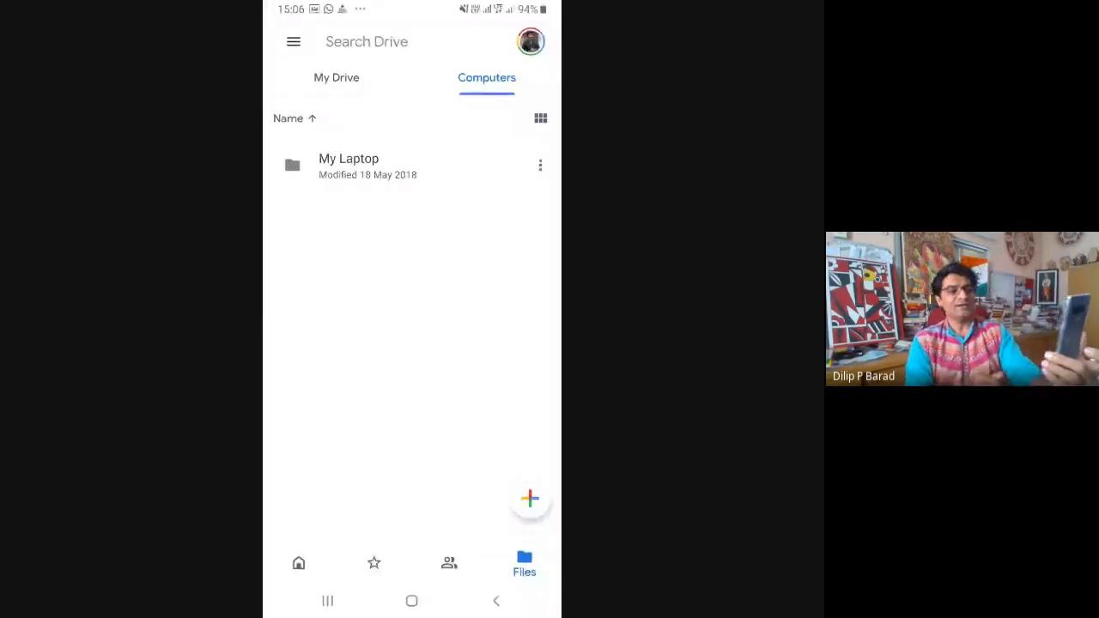
pyautogui.click(336, 78)
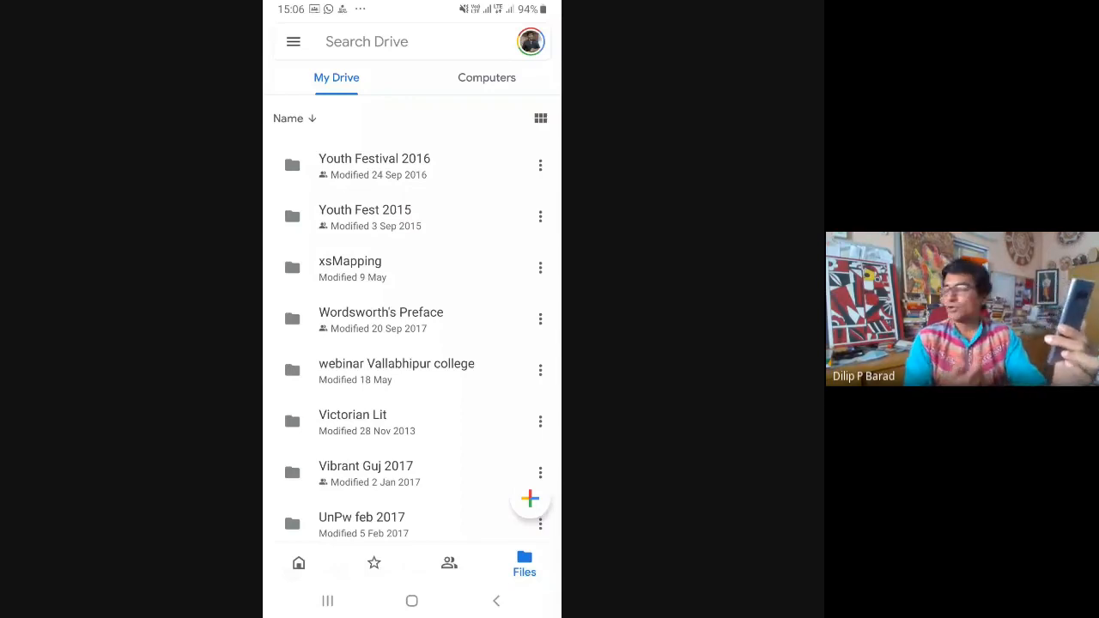
pyautogui.click(528, 498)
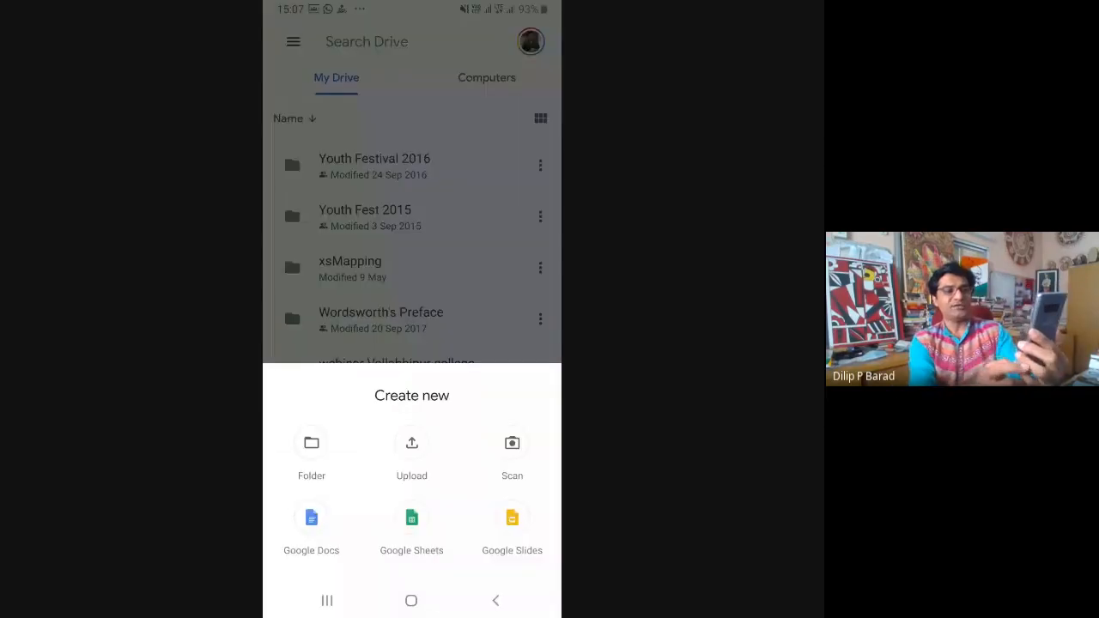
# Leave Drive for the phone's app list and search the installed apps for "sheet"
pyautogui.click(411, 601)
pyautogui.click(480, 550)
pyautogui.click(329, 39)
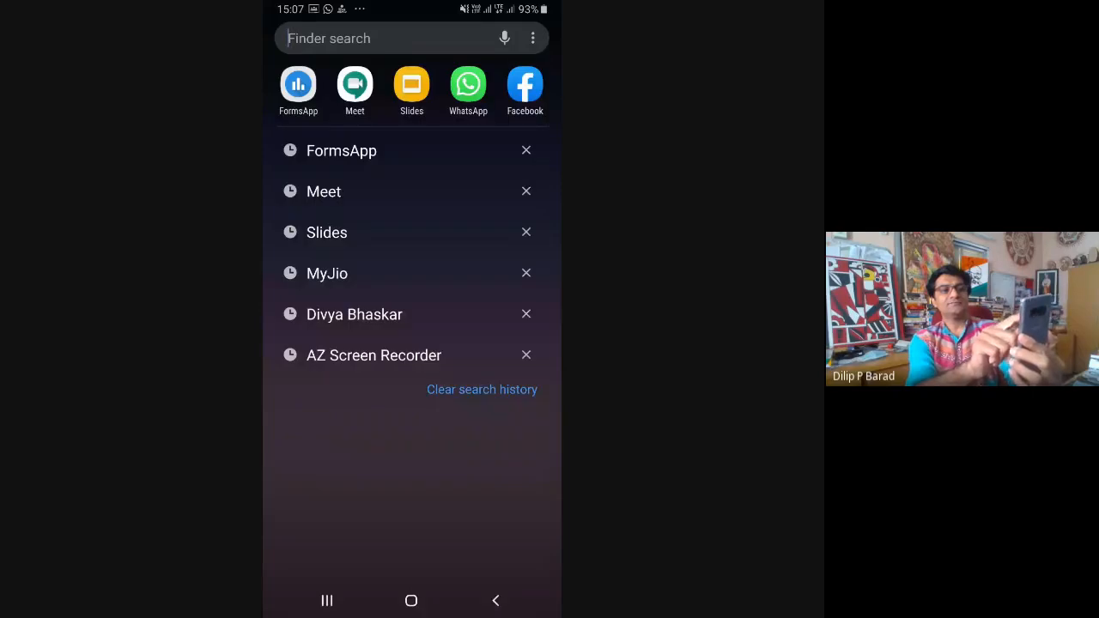
pyautogui.click(496, 601)
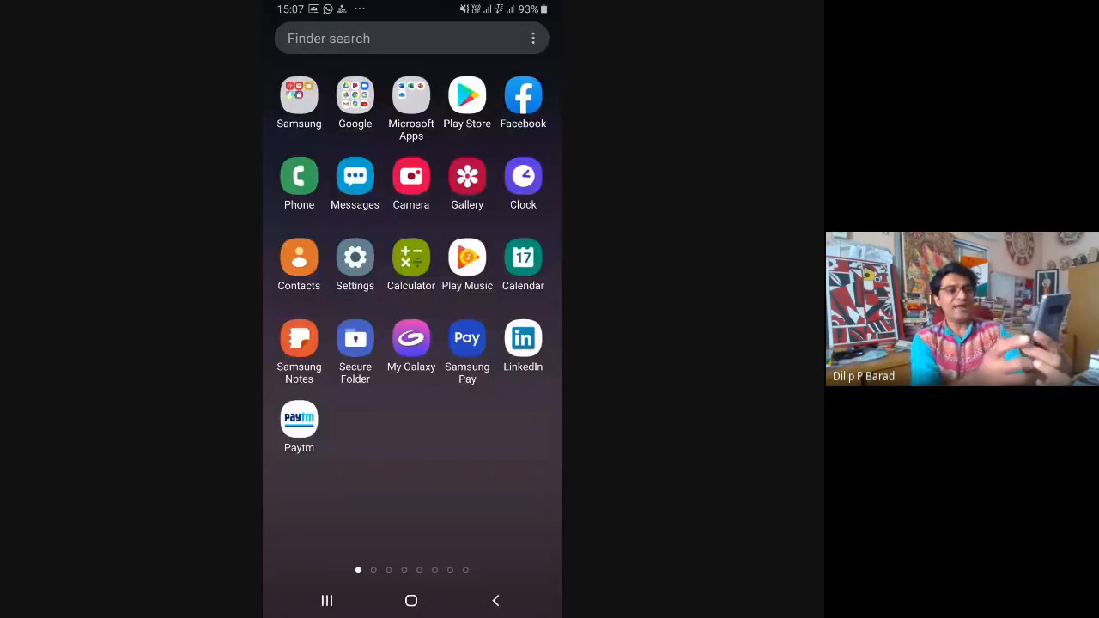
pyautogui.click(329, 39)
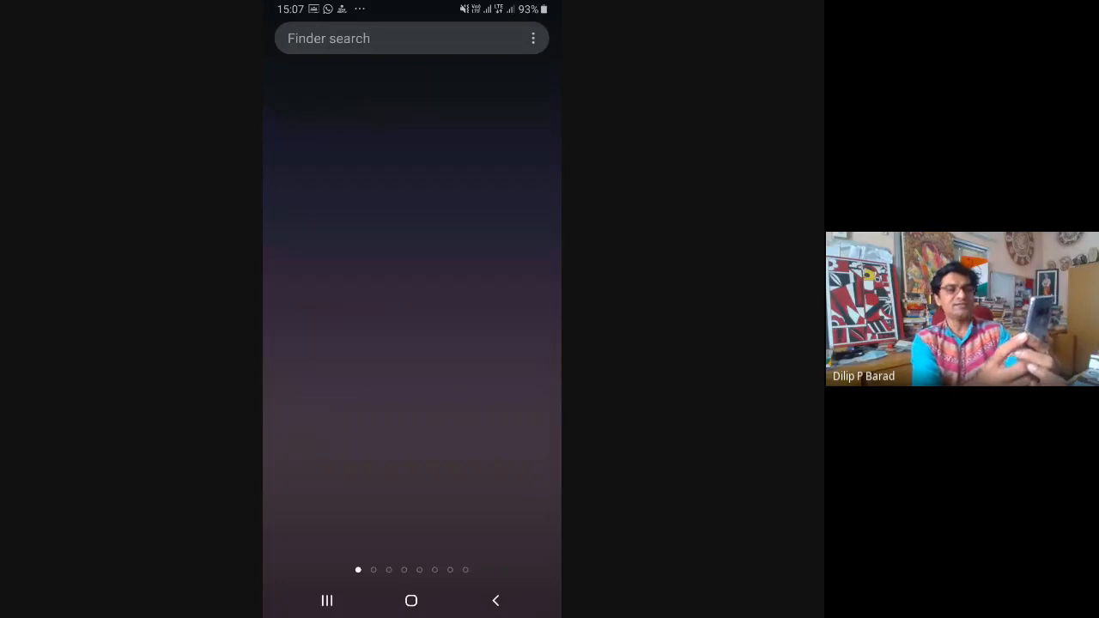
pyautogui.write('s')
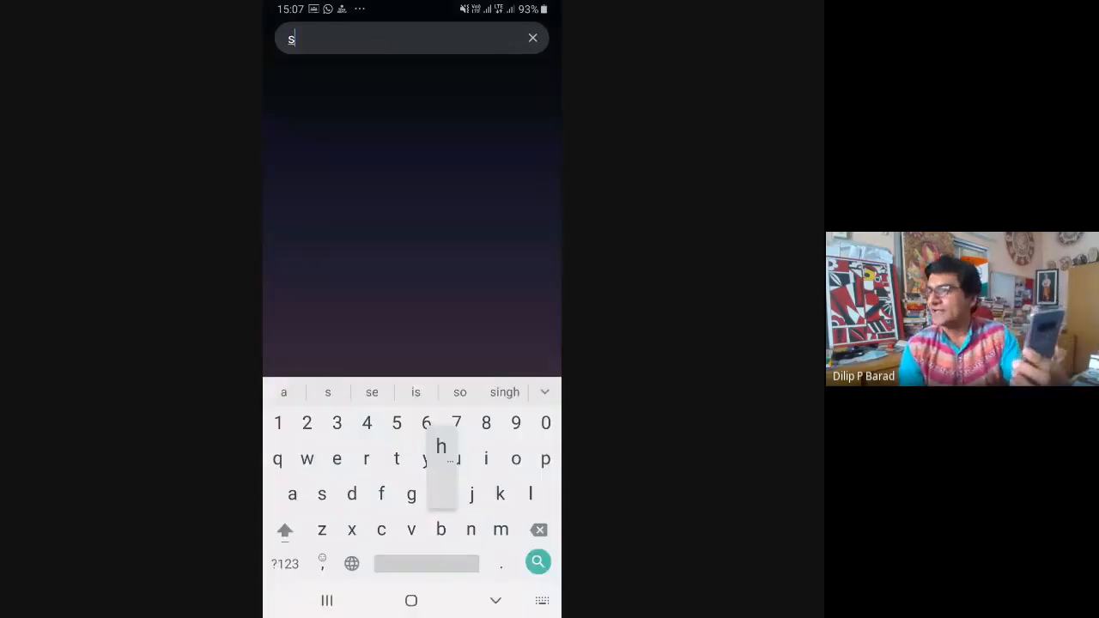
pyautogui.write('heet')
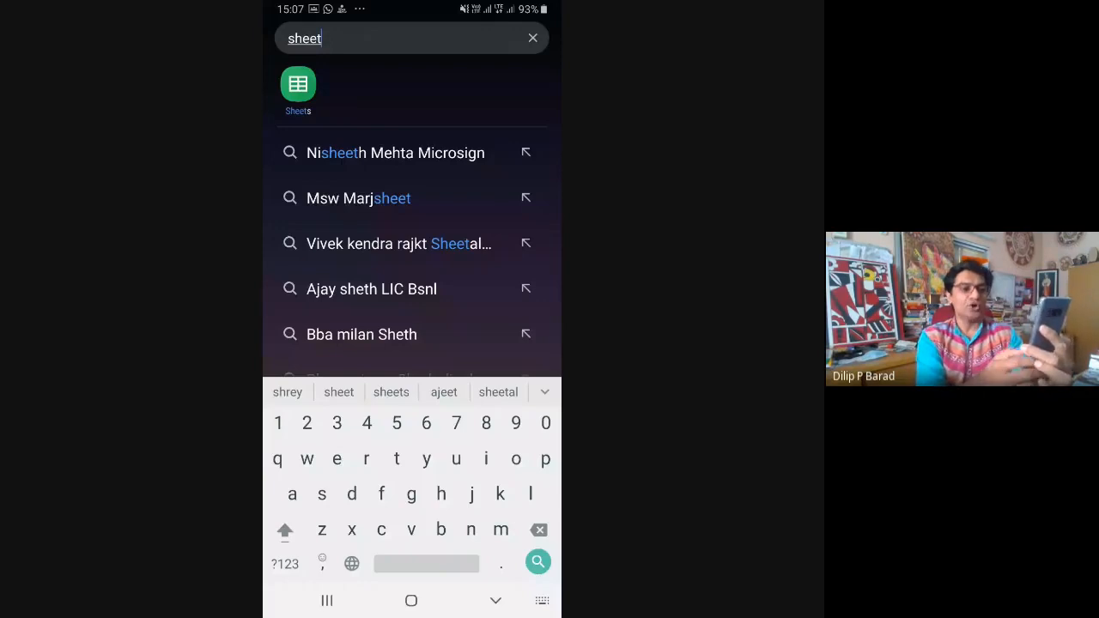
# Replace the app search with "doc" to show the Docs app, and clear the search
pyautogui.press('BackSpace')
pyautogui.press('BackSpace')
pyautogui.press('BackSpace')
pyautogui.press('BackSpace')
pyautogui.press('BackSpace')
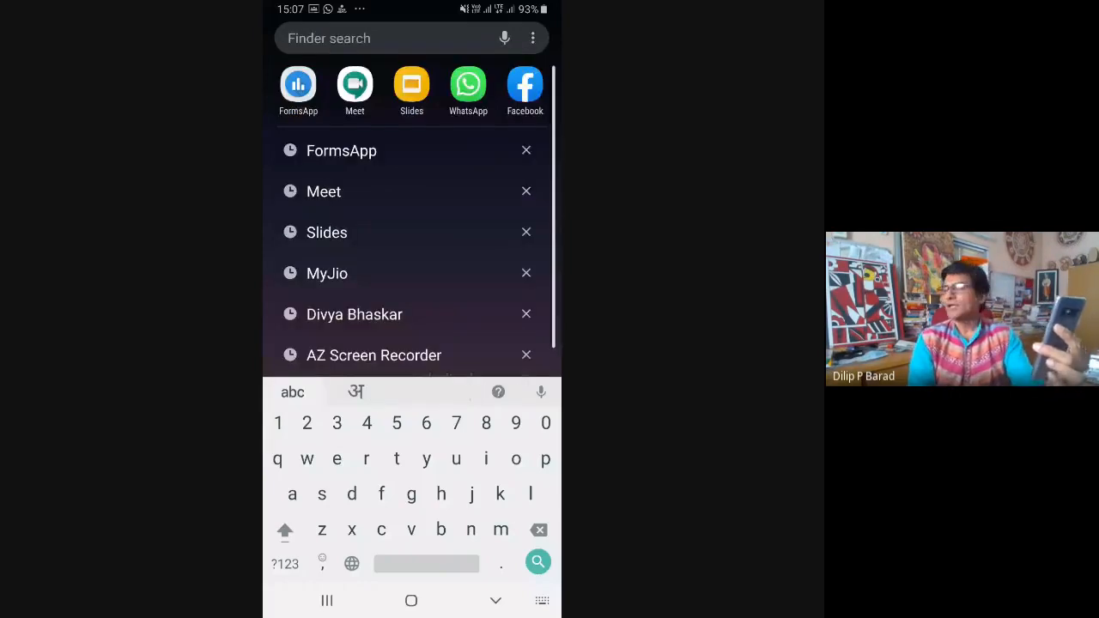
pyautogui.write('doc')
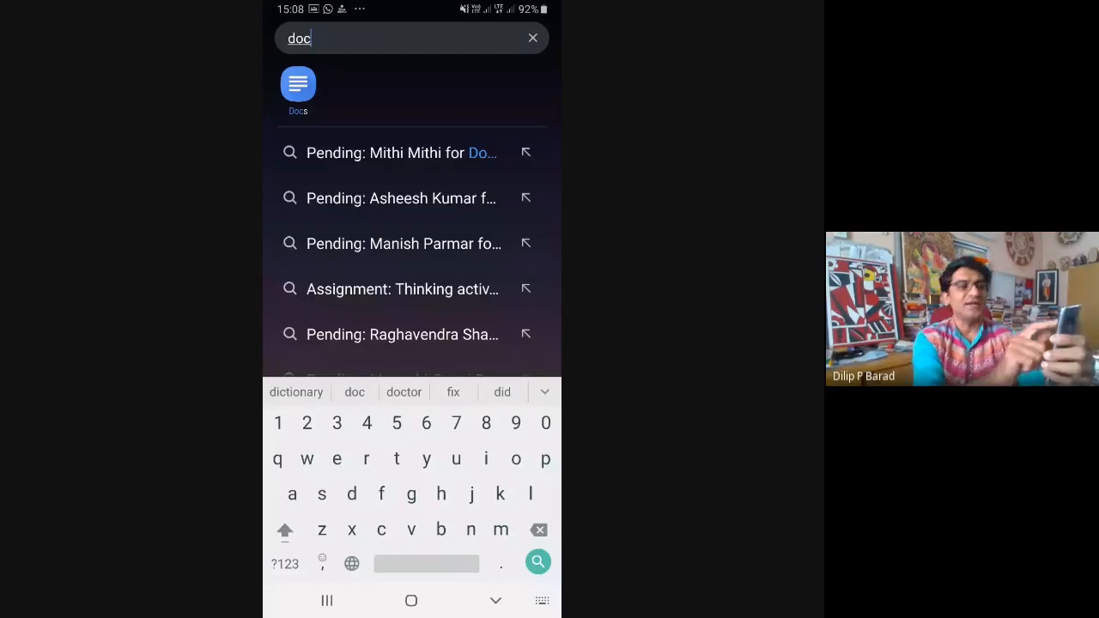
pyautogui.click(495, 600)
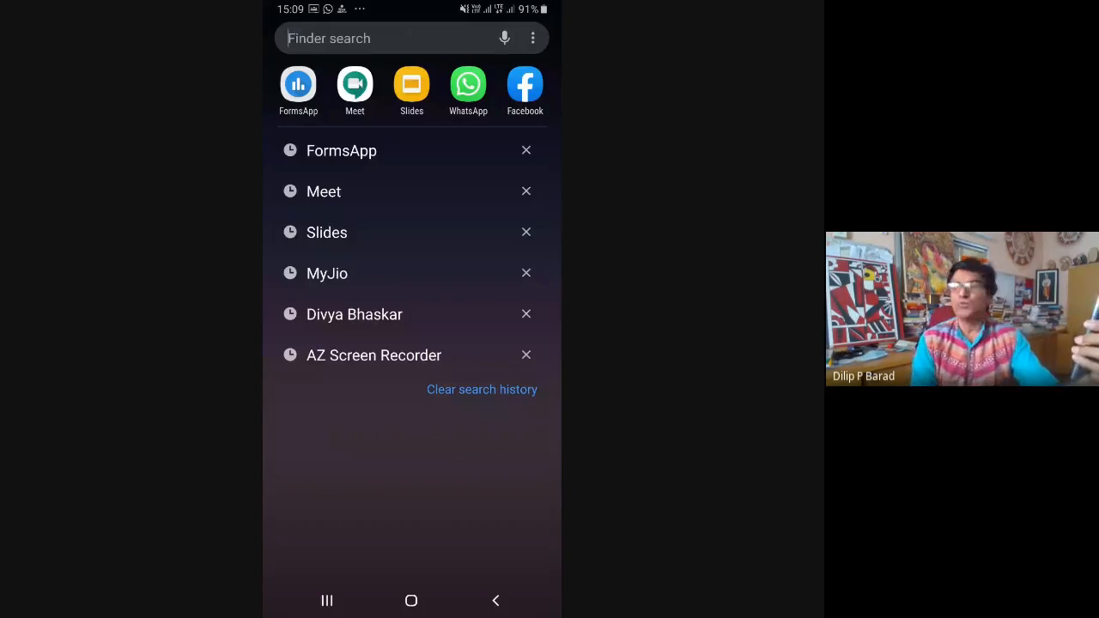
# Open FormsApp for Google Forms and browse the list of existing forms
pyautogui.click(298, 85)
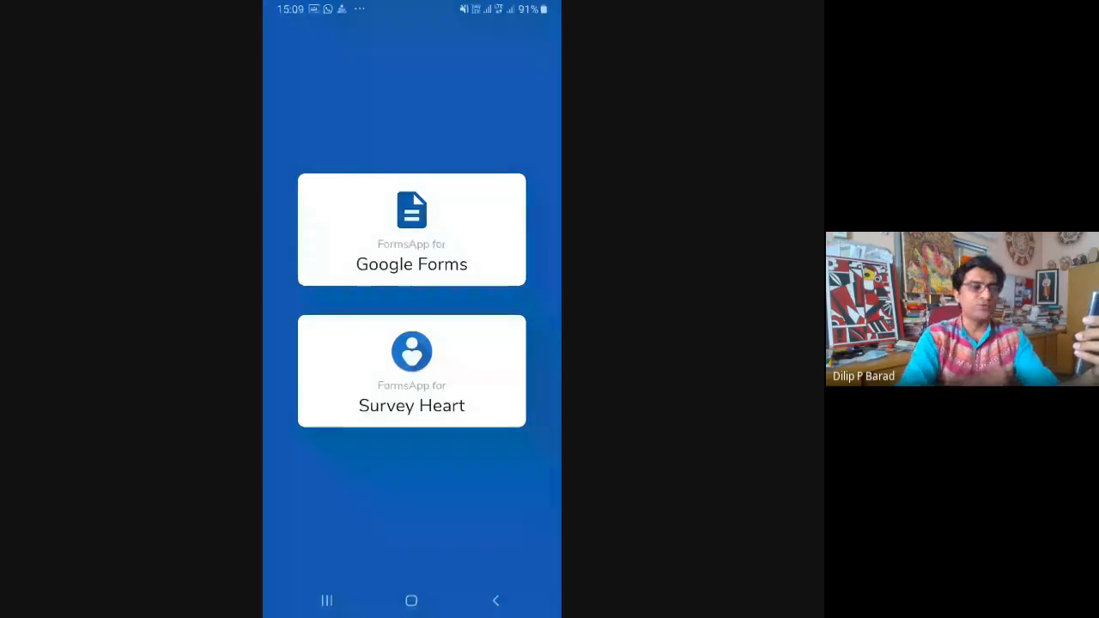
pyautogui.click(412, 230)
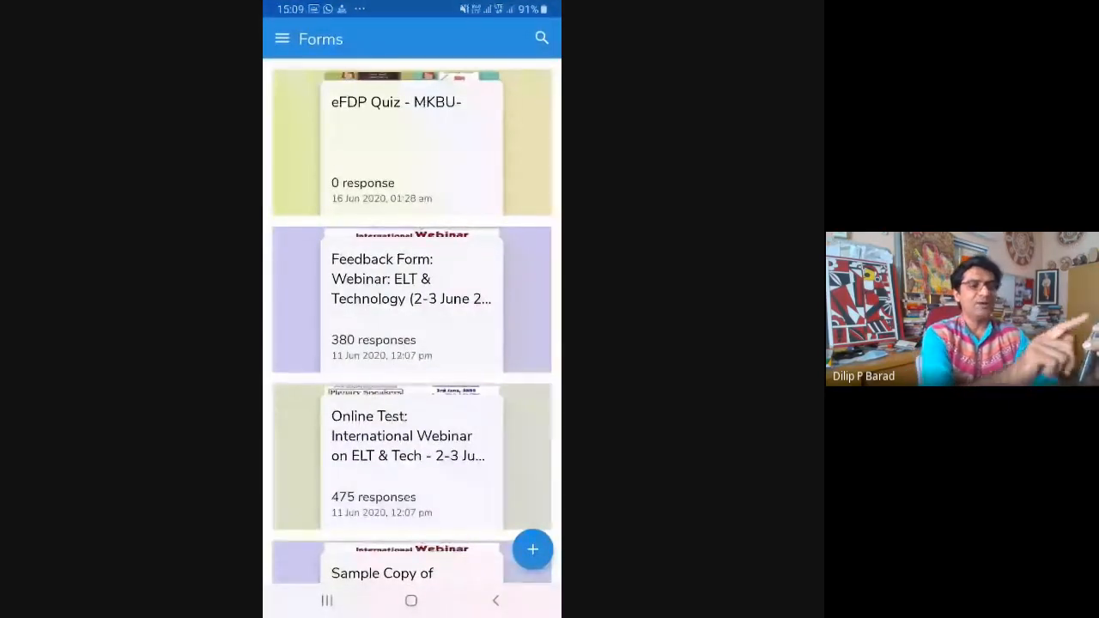
pyautogui.scroll(-3, 413, 321)
pyautogui.scroll(3, 412, 321)
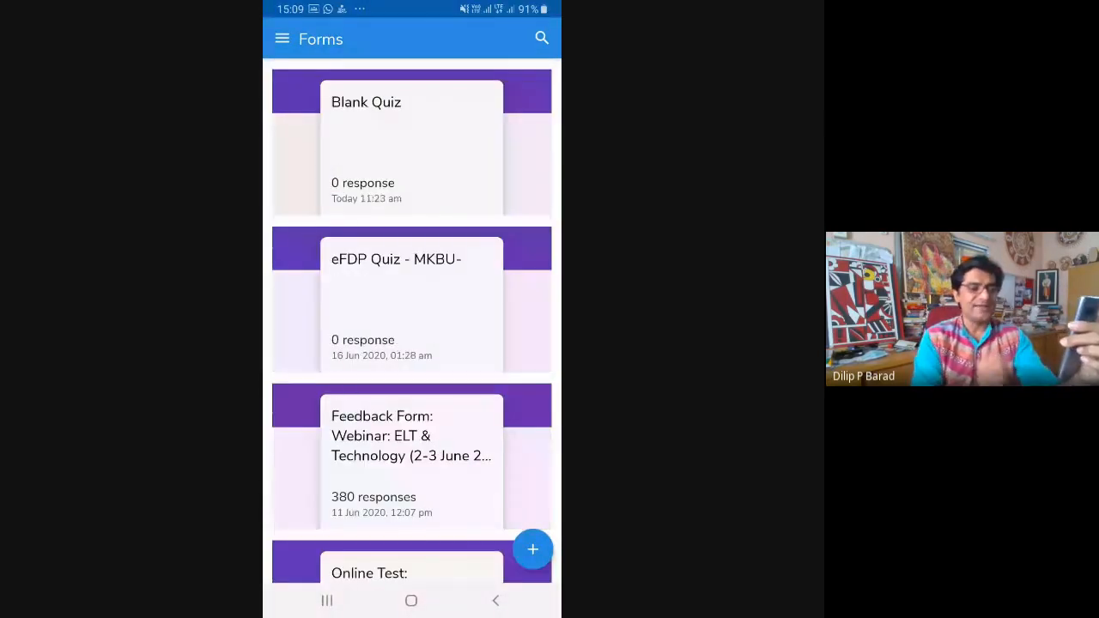
# Start a blank form, view the question types that can be added, and open a blank form again from the templates
pyautogui.click(532, 549)
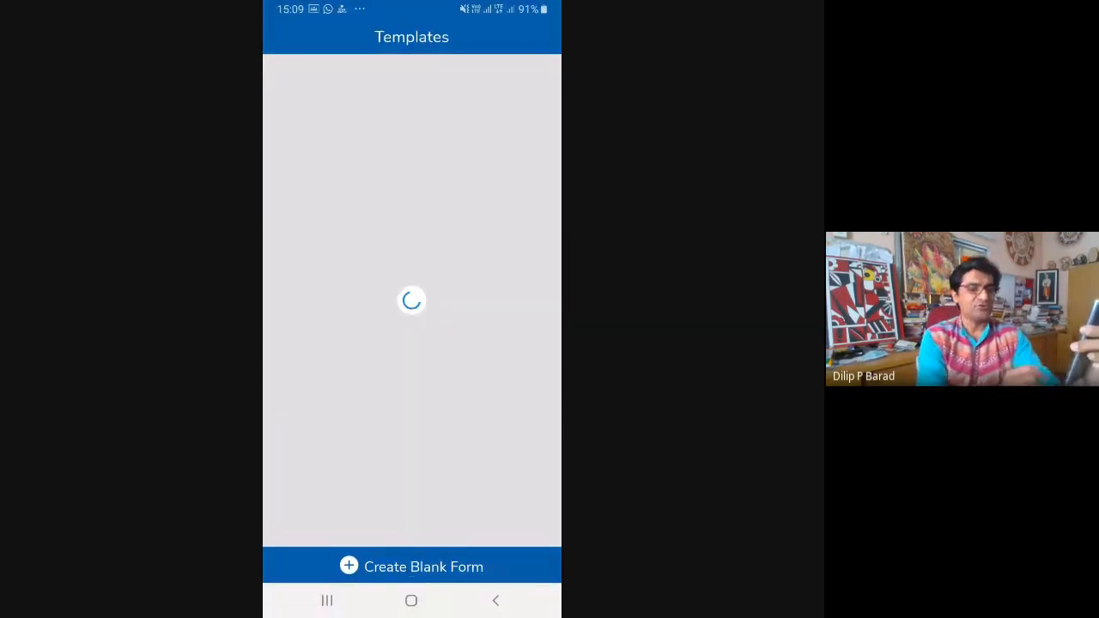
pyautogui.click(412, 567)
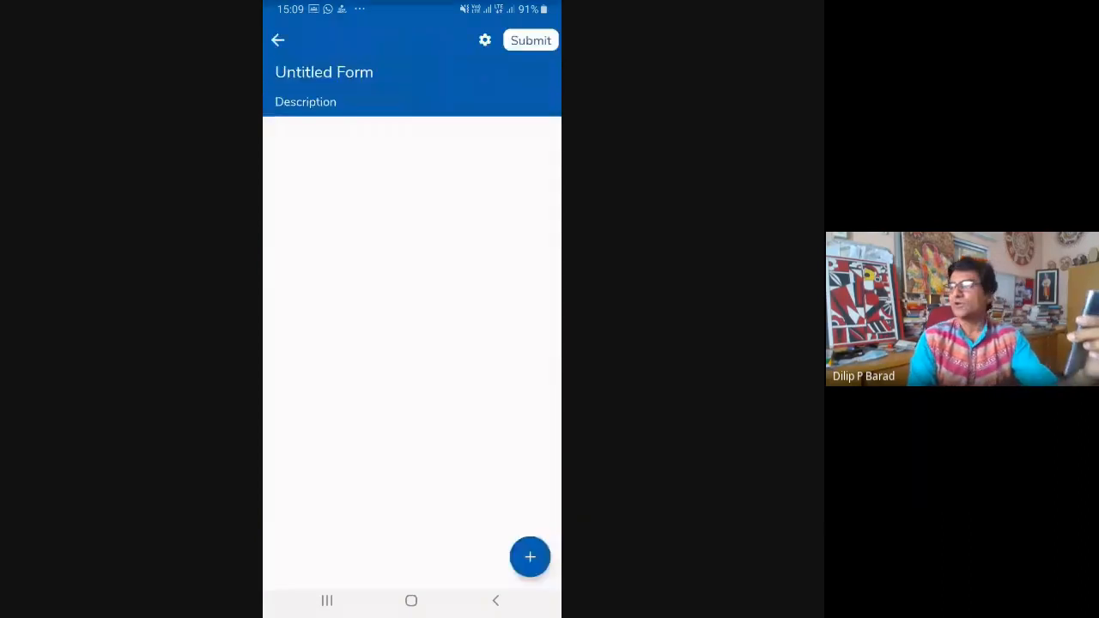
pyautogui.click(529, 551)
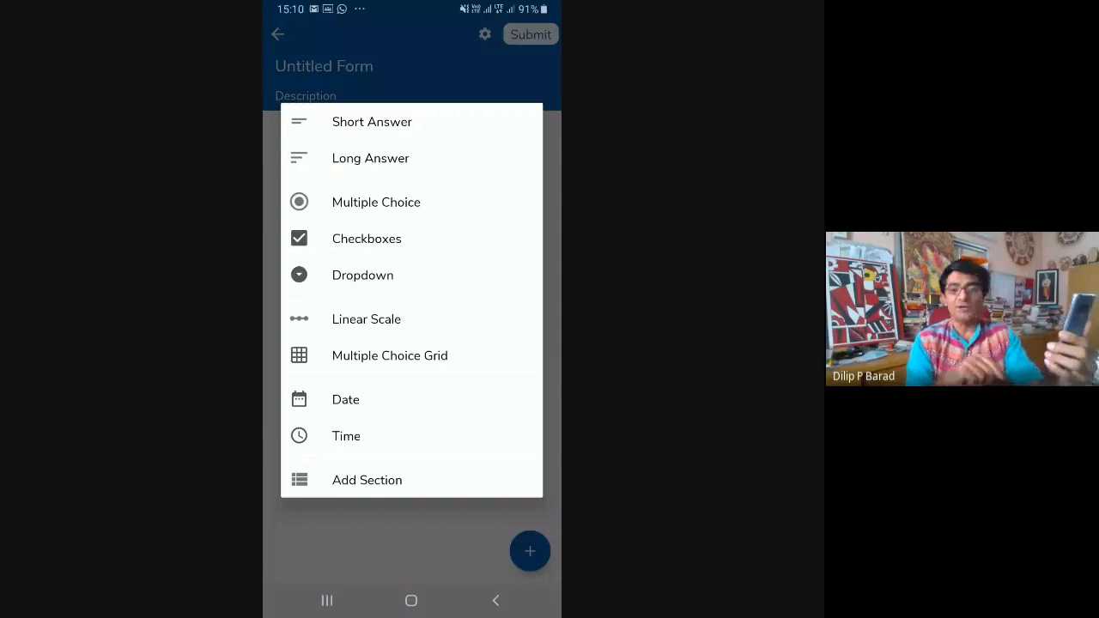
pyautogui.click(495, 600)
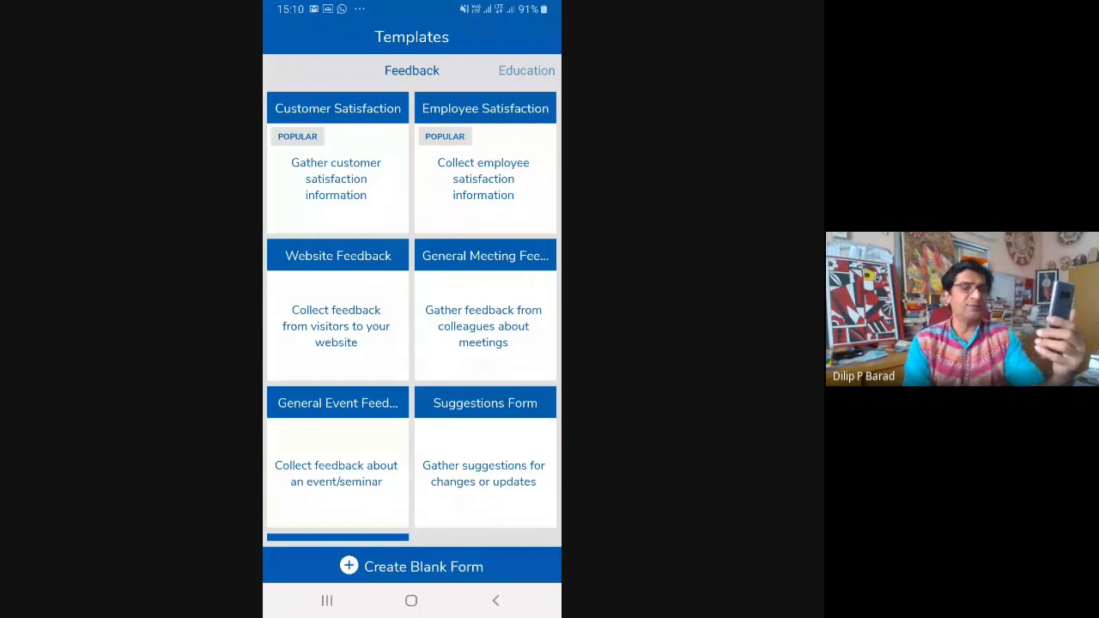
pyautogui.click(412, 566)
# Leave the blank form and switch back to the Google Drive app from the phone's recent apps
pyautogui.click(411, 600)
pyautogui.moveTo(412, 3); pyautogui.dragTo(412, 16)
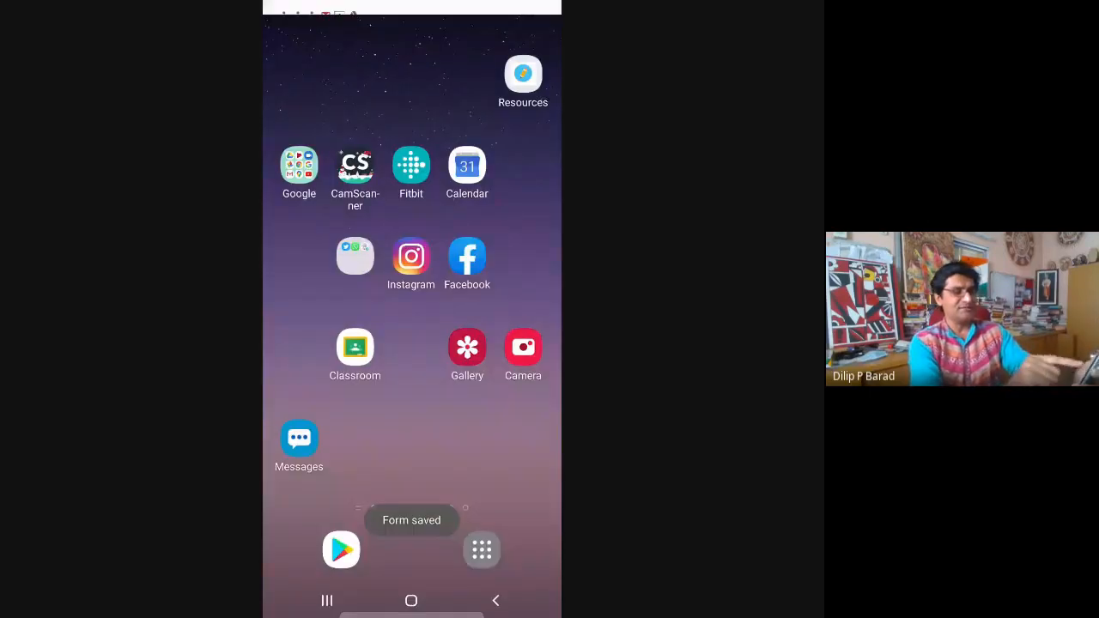
pyautogui.click(326, 600)
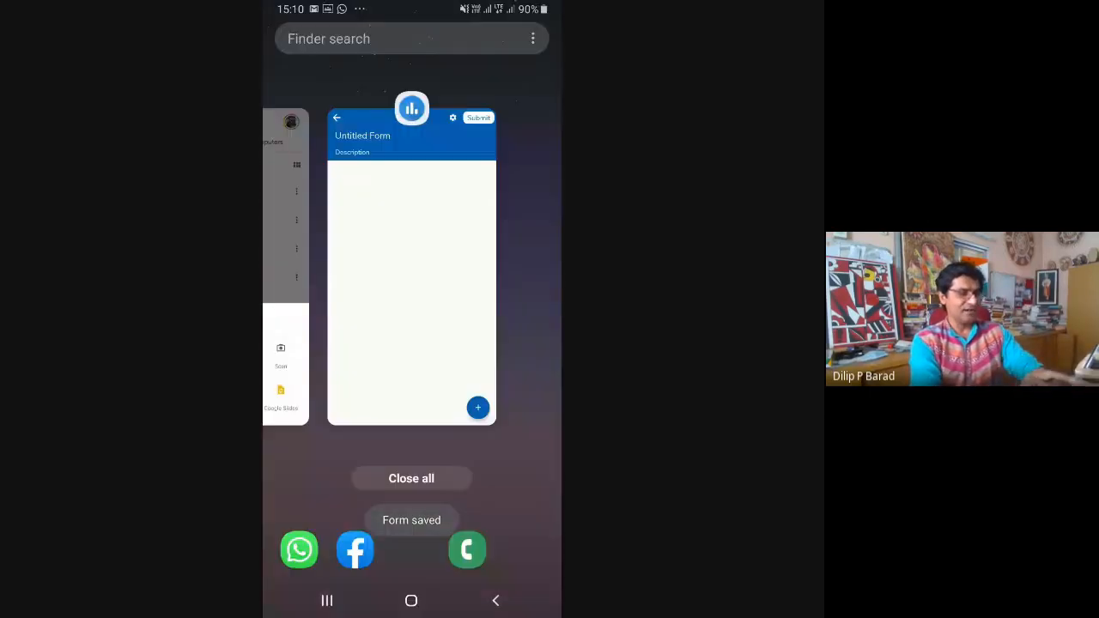
pyautogui.moveTo(343, 266); pyautogui.dragTo(515, 266)
pyautogui.click(411, 266)
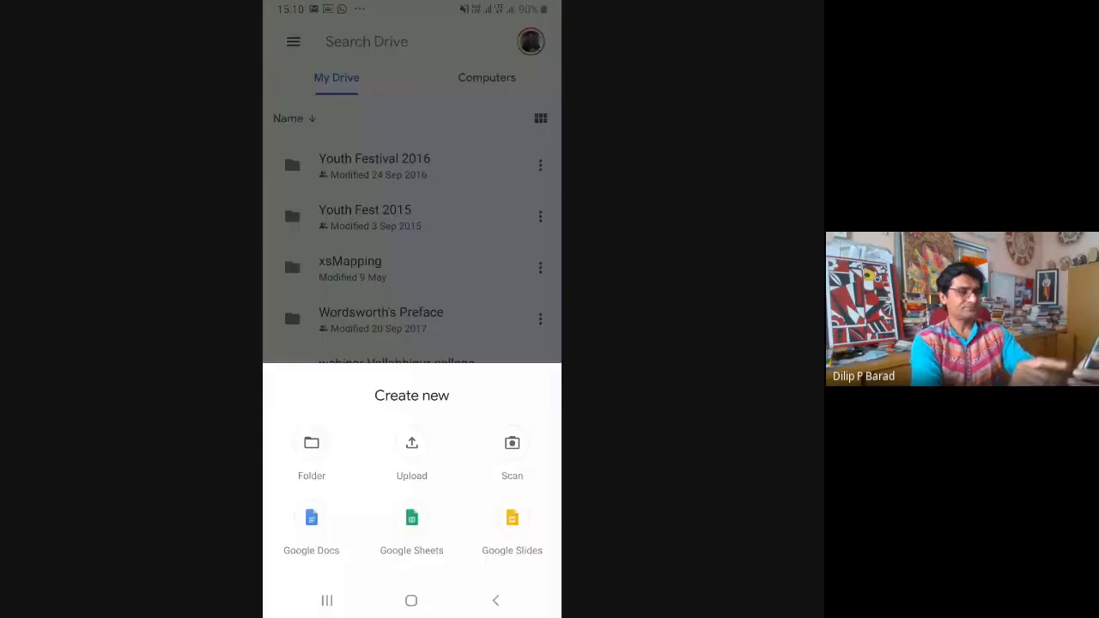
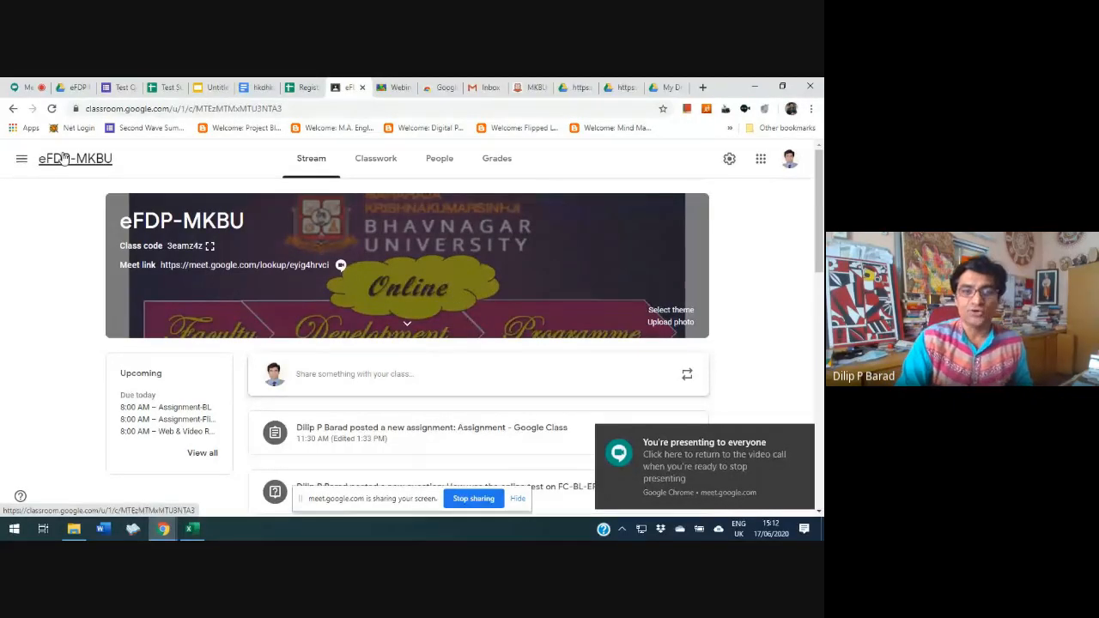
# Show the list of classes in Google Classroom, and view the Google Meet and Classroom sections on the Webinar & eFDP site's home page
pyautogui.click(23, 161)
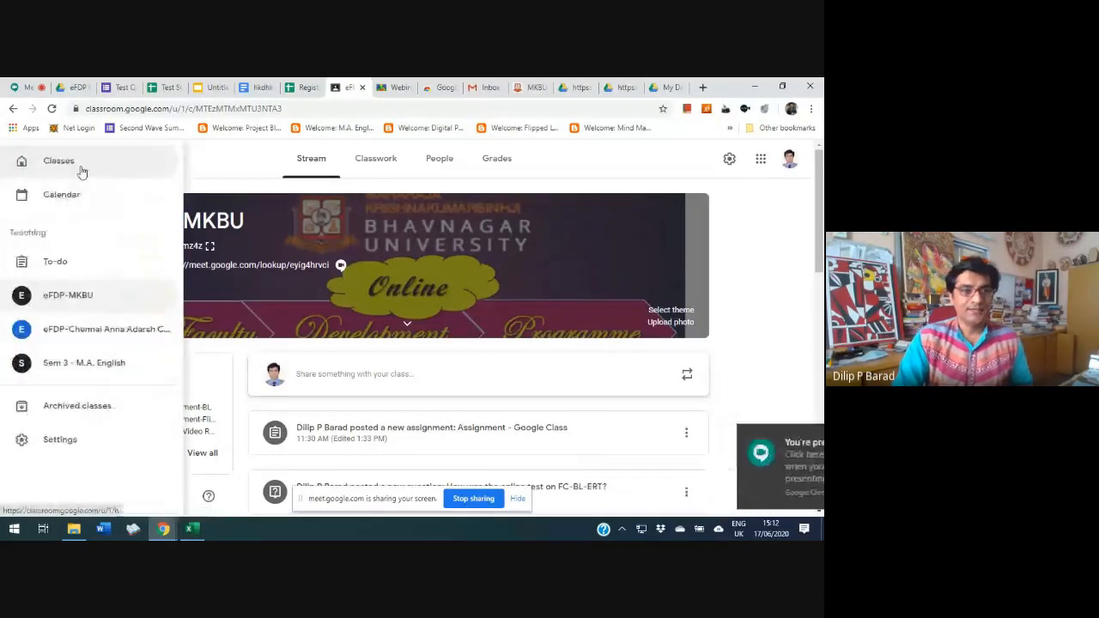
pyautogui.click(51, 161)
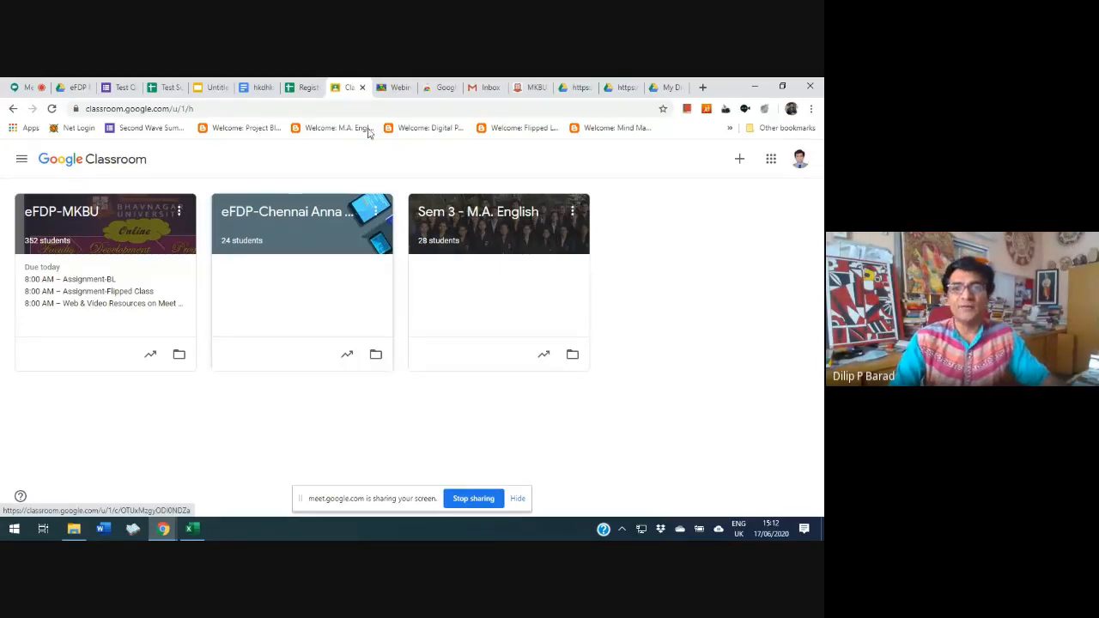
pyautogui.click(395, 87)
pyautogui.scroll(-2, 309, 326)
pyautogui.scroll(5, 309, 325)
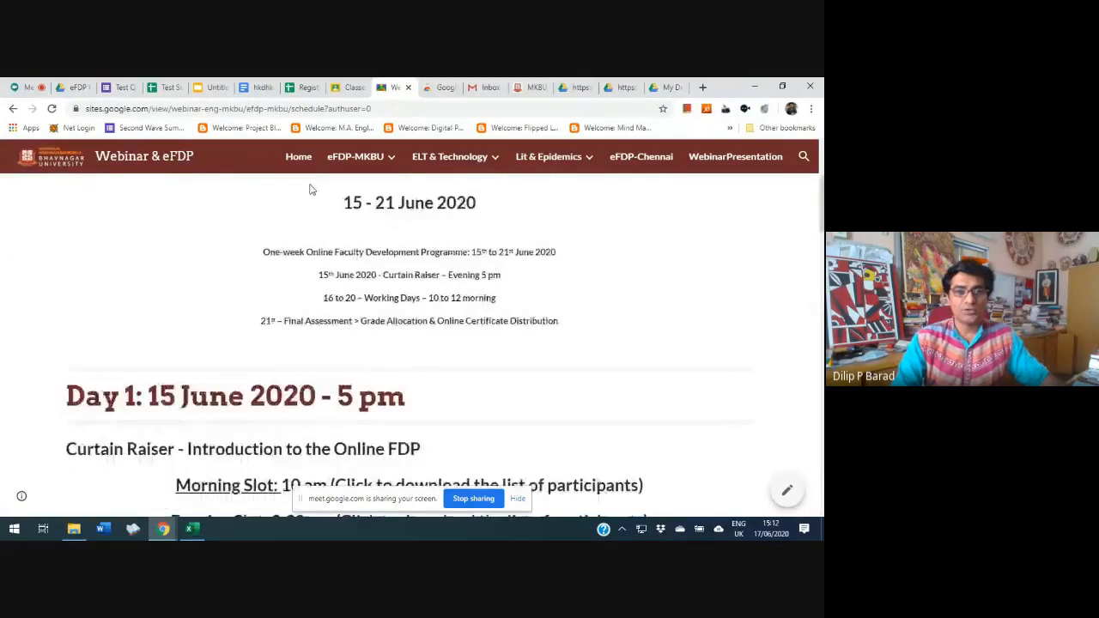
pyautogui.click(301, 158)
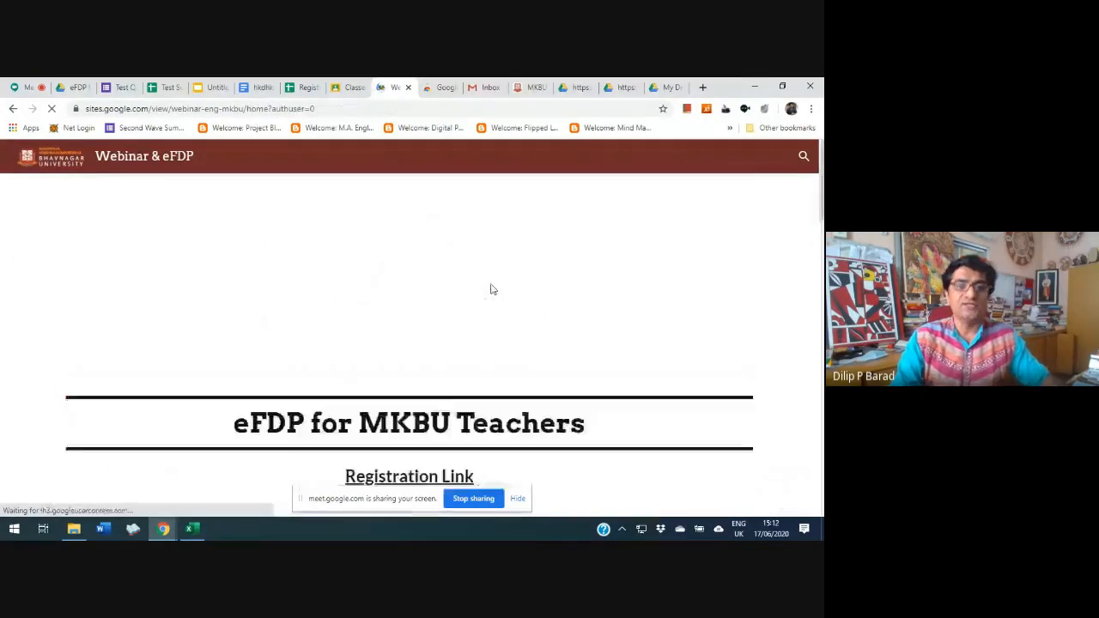
pyautogui.scroll(-3, 425, 324)
pyautogui.scroll(-5, 425, 324)
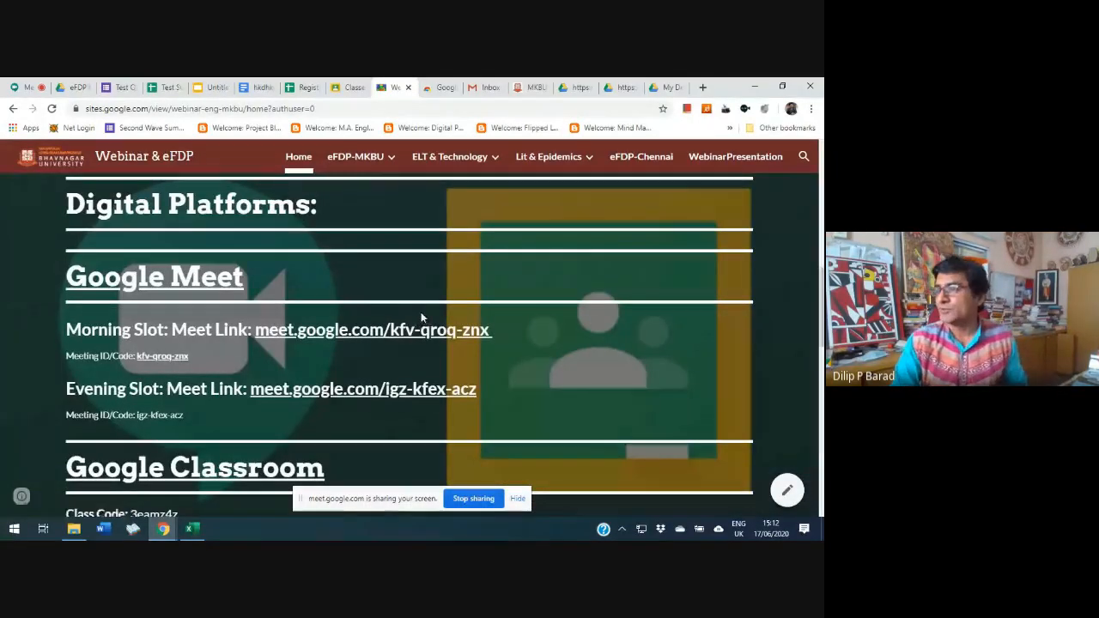
pyautogui.scroll(-3, 416, 313)
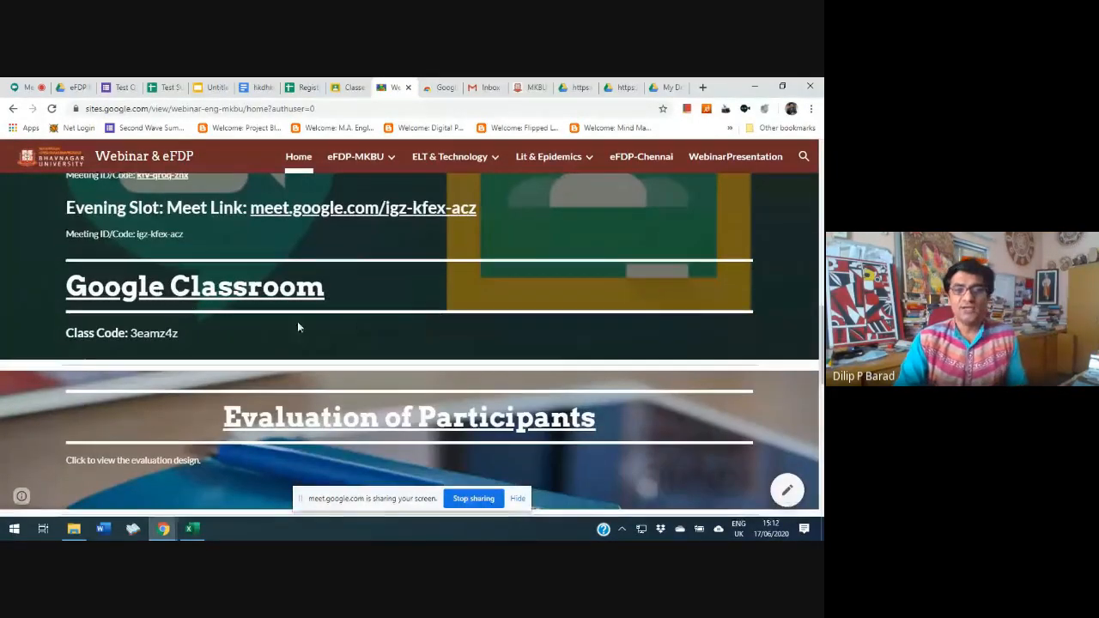
pyautogui.scroll(-2, 298, 321)
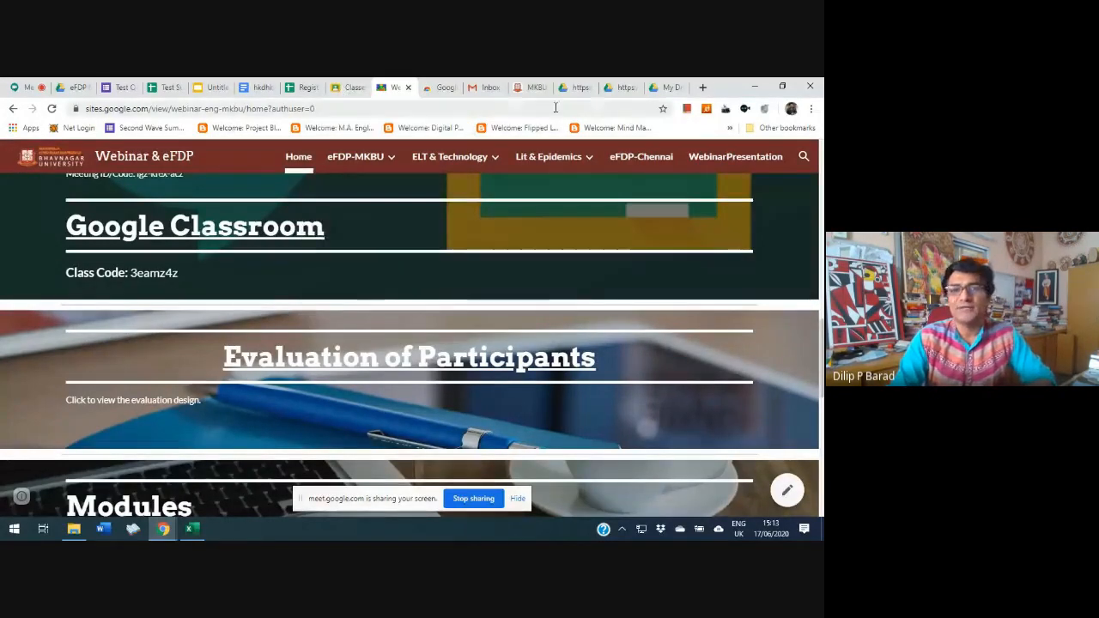
# Return to Google Classroom and open the class list of the default Google account
pyautogui.click(349, 87)
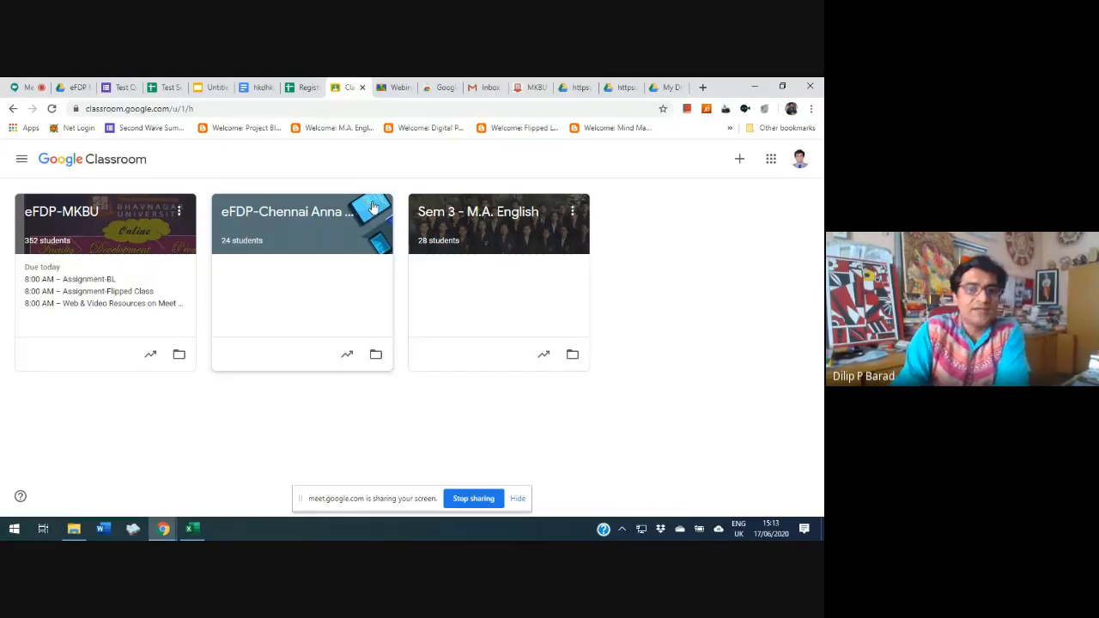
pyautogui.click(800, 161)
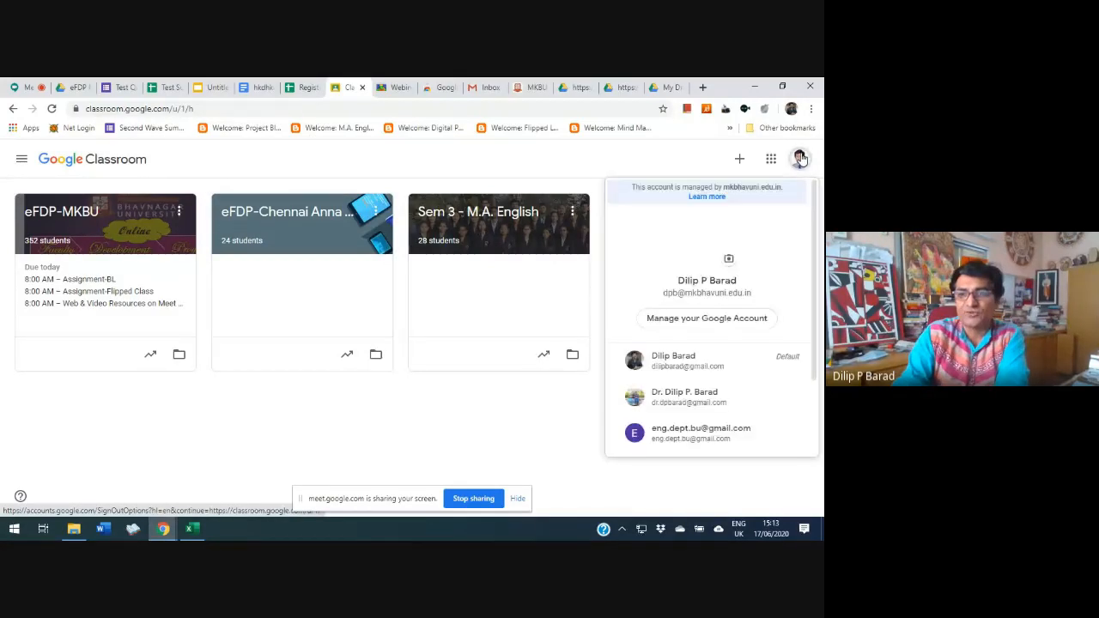
pyautogui.click(721, 362)
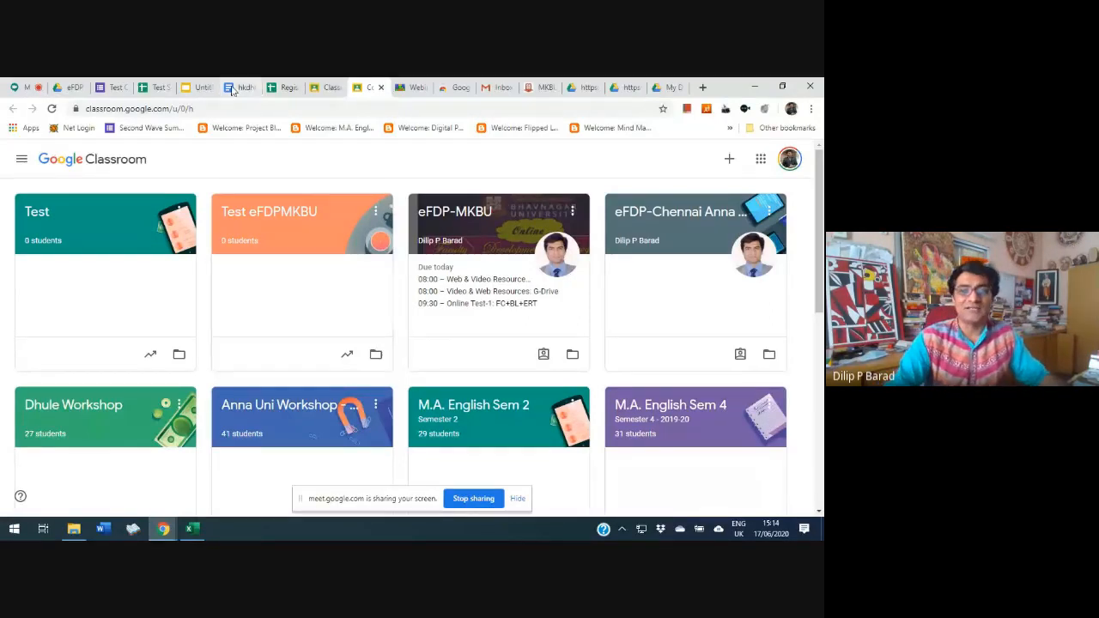
# Go back to the university account's Classroom, view the eFDP-MKBU class, and return to its list of classes
pyautogui.click(325, 87)
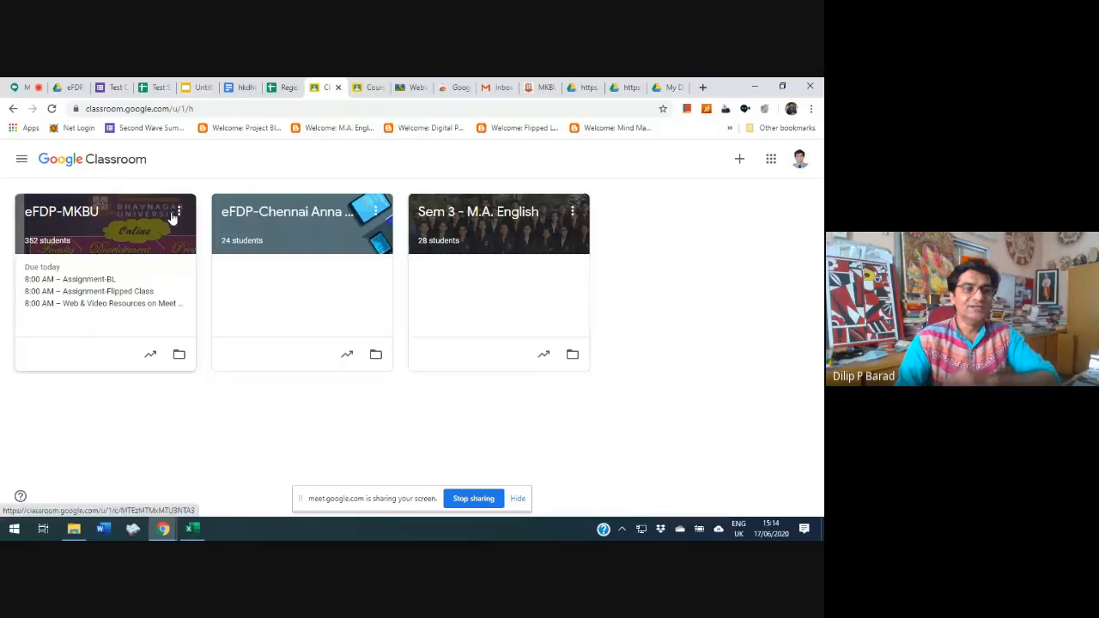
pyautogui.click(140, 220)
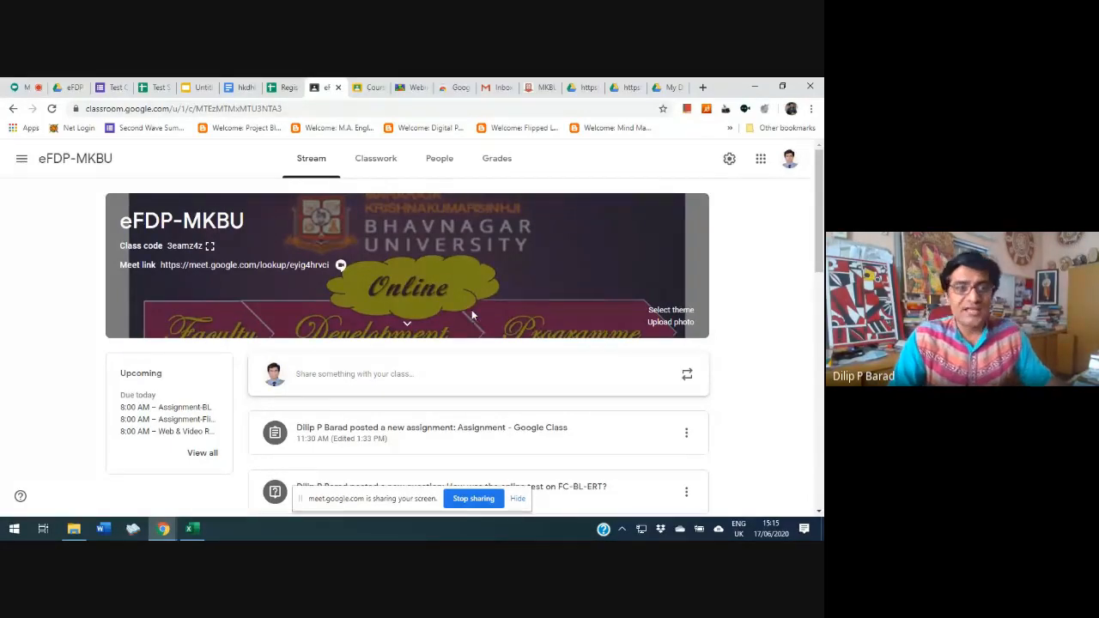
pyautogui.click(21, 158)
pyautogui.click(61, 166)
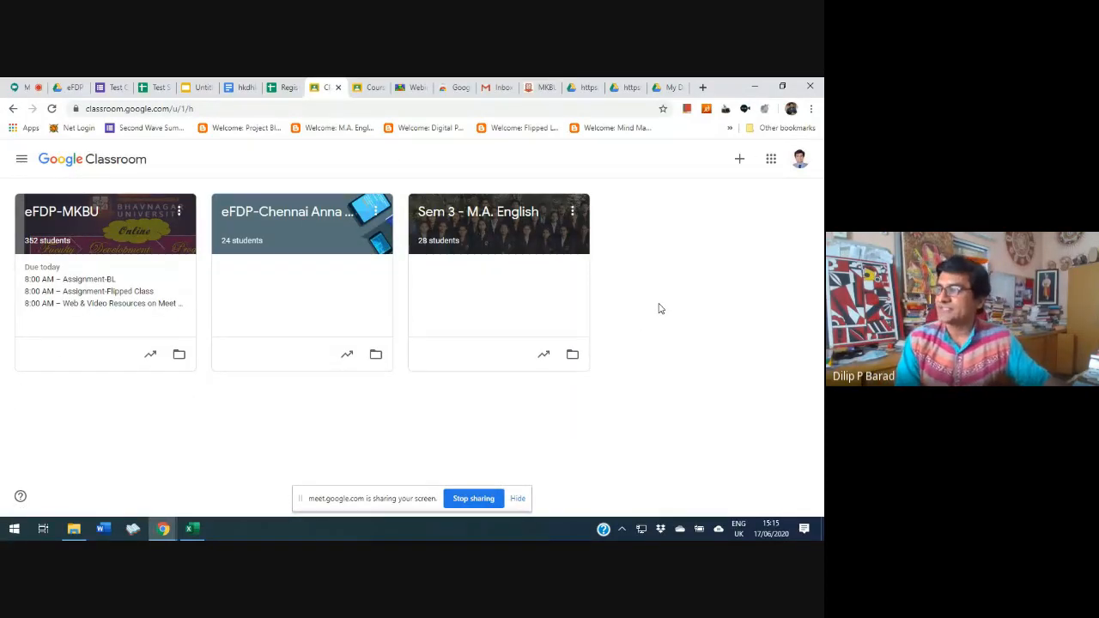
# Create a new class named "Test - eFDP Eve", leaving section, subject and room empty
pyautogui.click(739, 160)
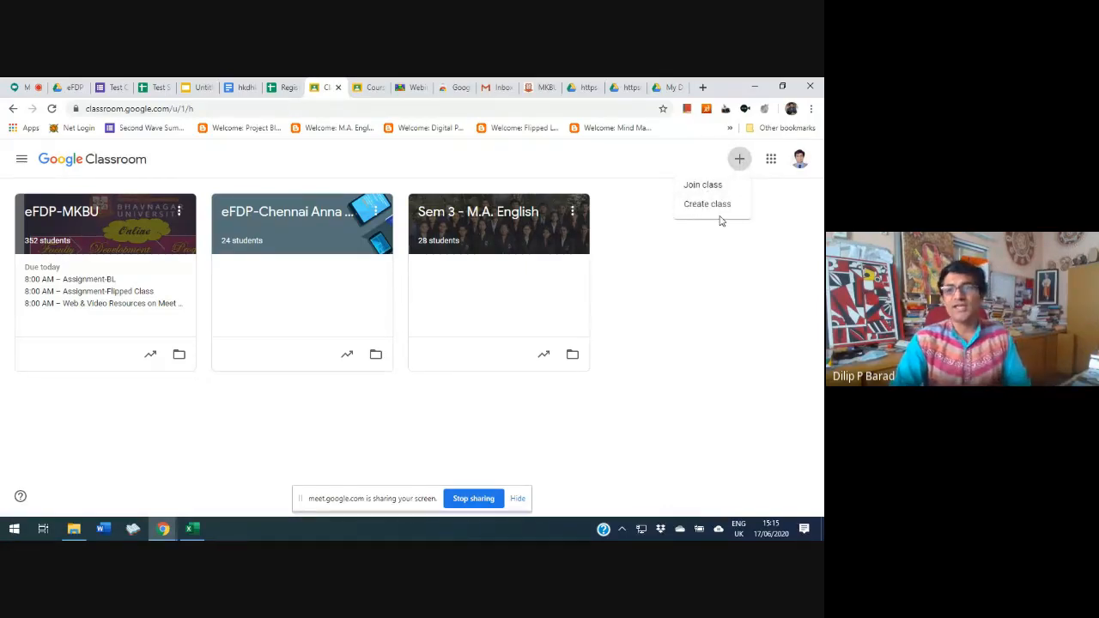
pyautogui.click(712, 206)
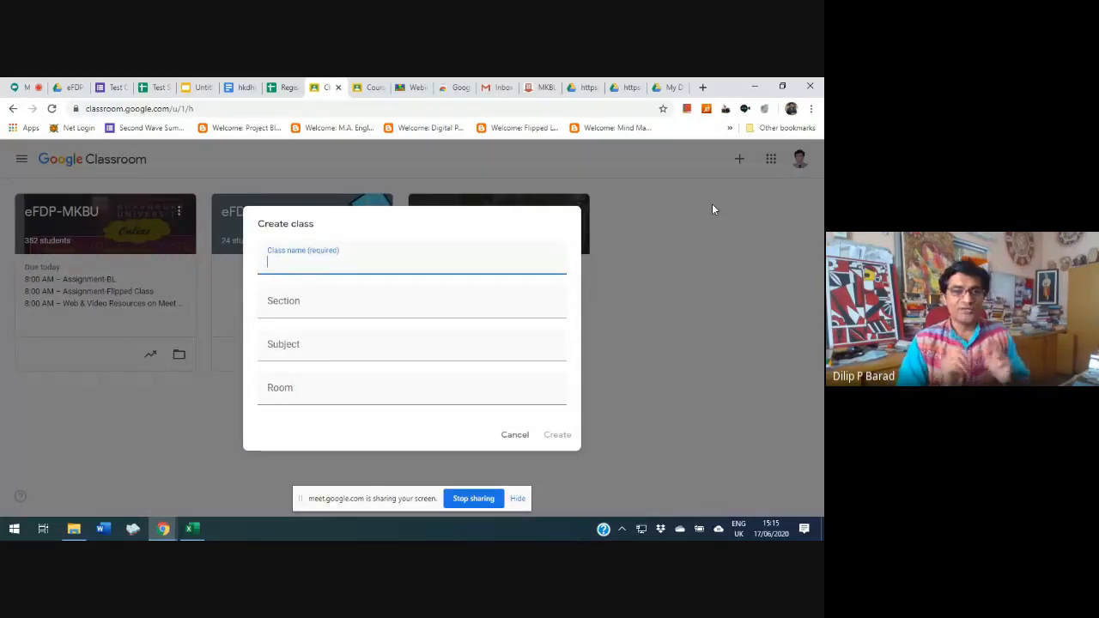
pyautogui.write('Test - eF')
pyautogui.write('DP ')
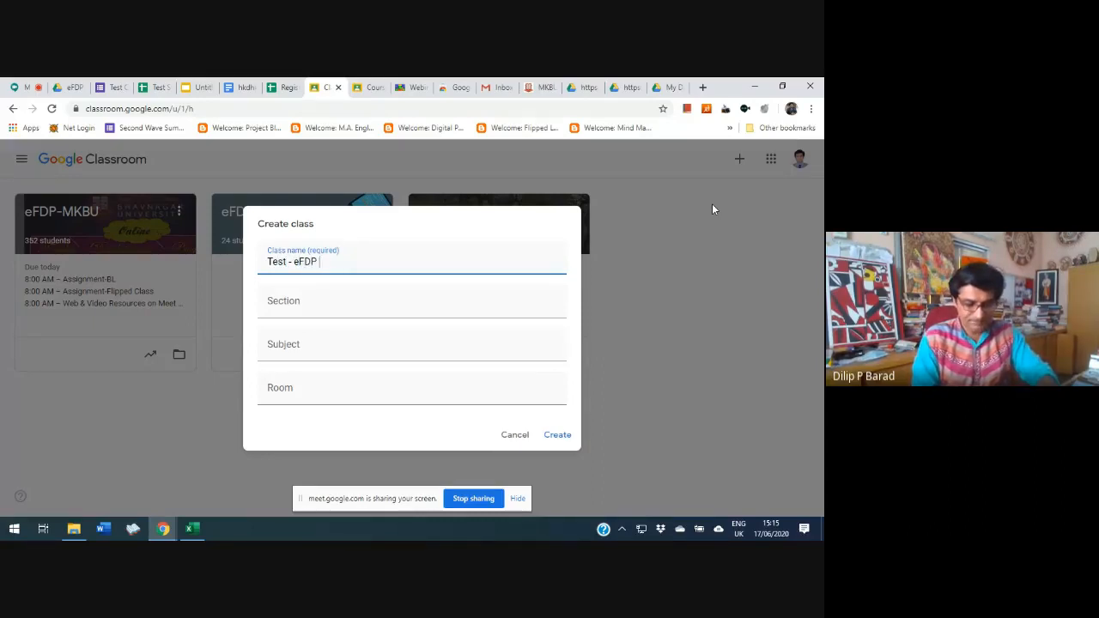
pyautogui.write('Eve')
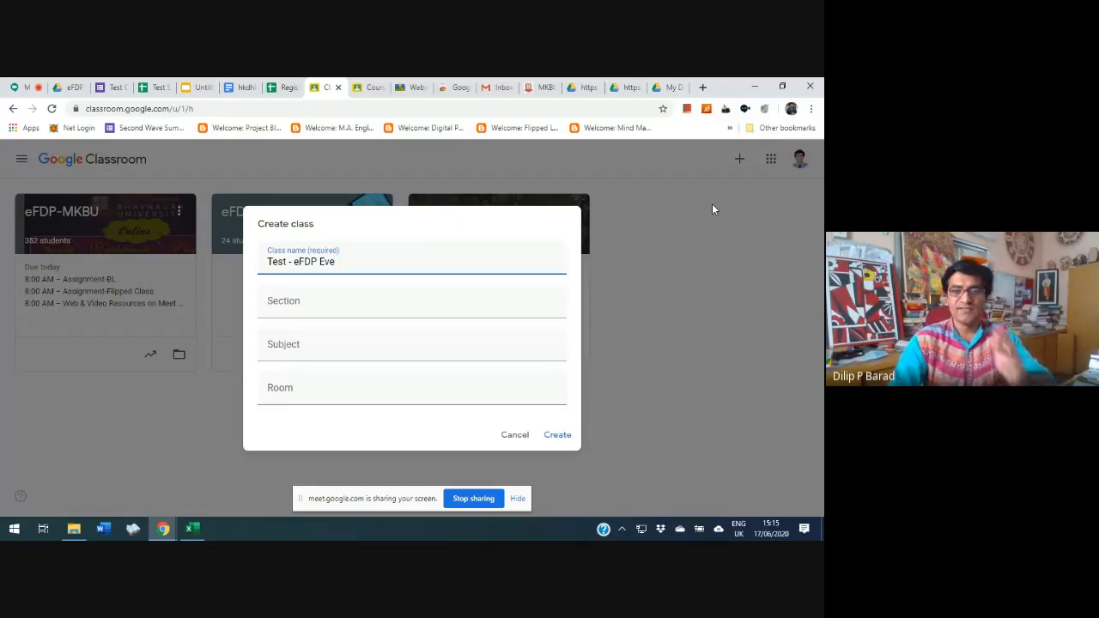
pyautogui.click(559, 436)
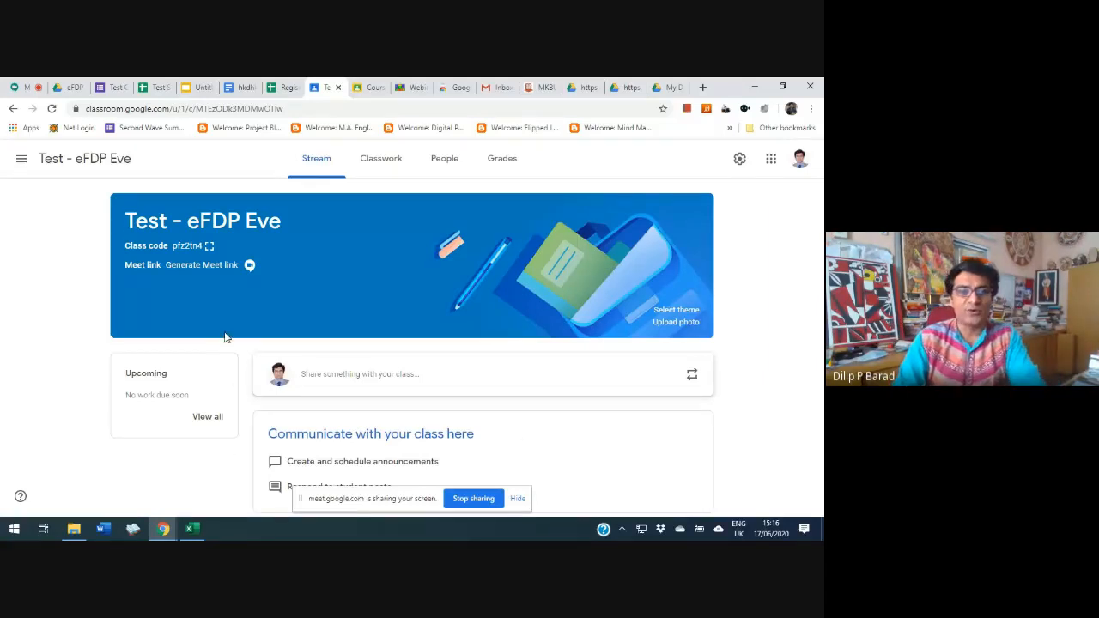
# Display the new class's code enlarged and in full screen, and close the display
pyautogui.click(209, 248)
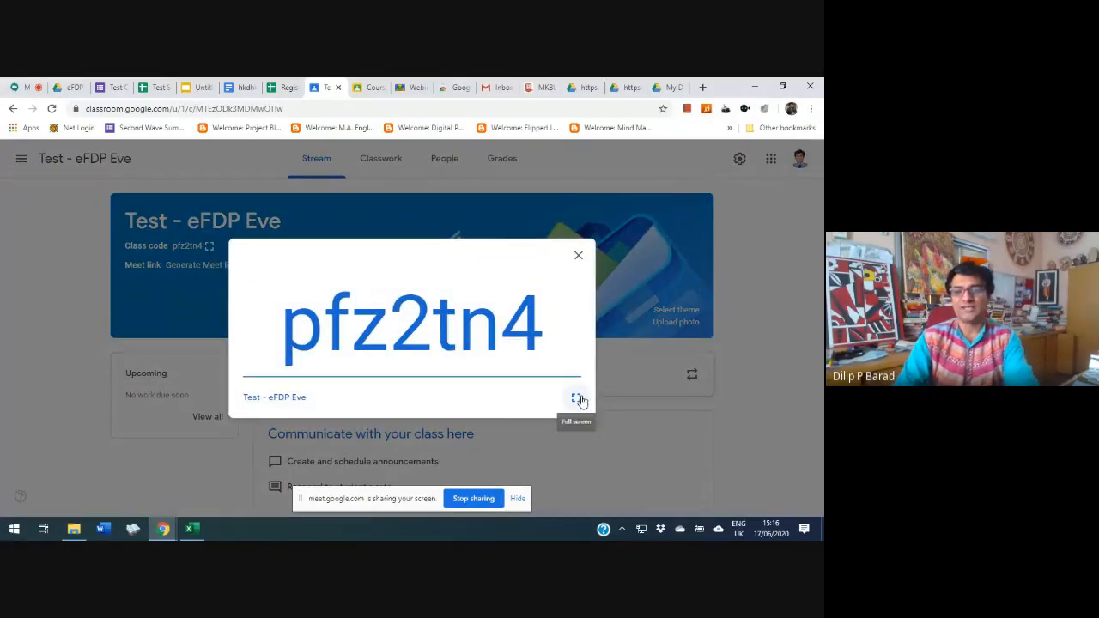
pyautogui.click(576, 397)
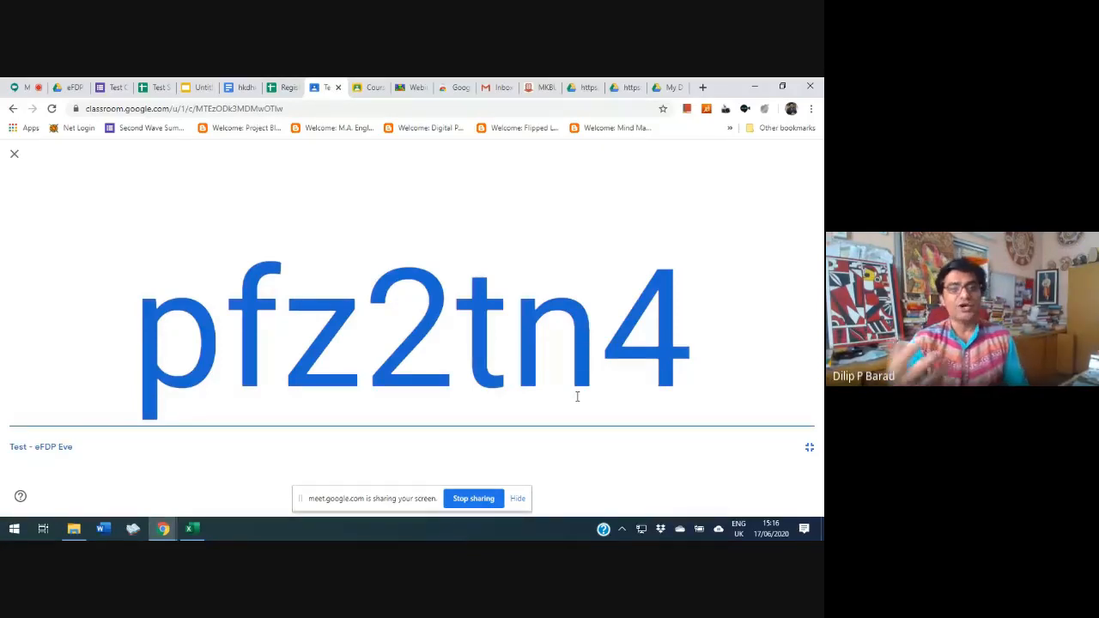
pyautogui.click(13, 154)
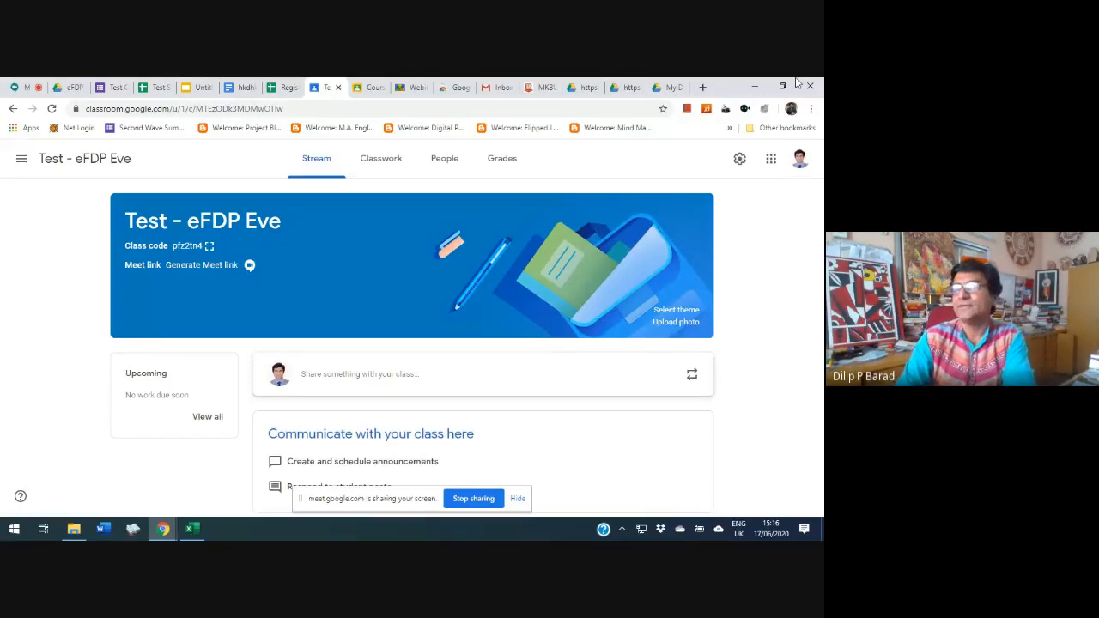
# Open the settings of the Test - eFDP Eve class and reset its class code
pyautogui.click(739, 161)
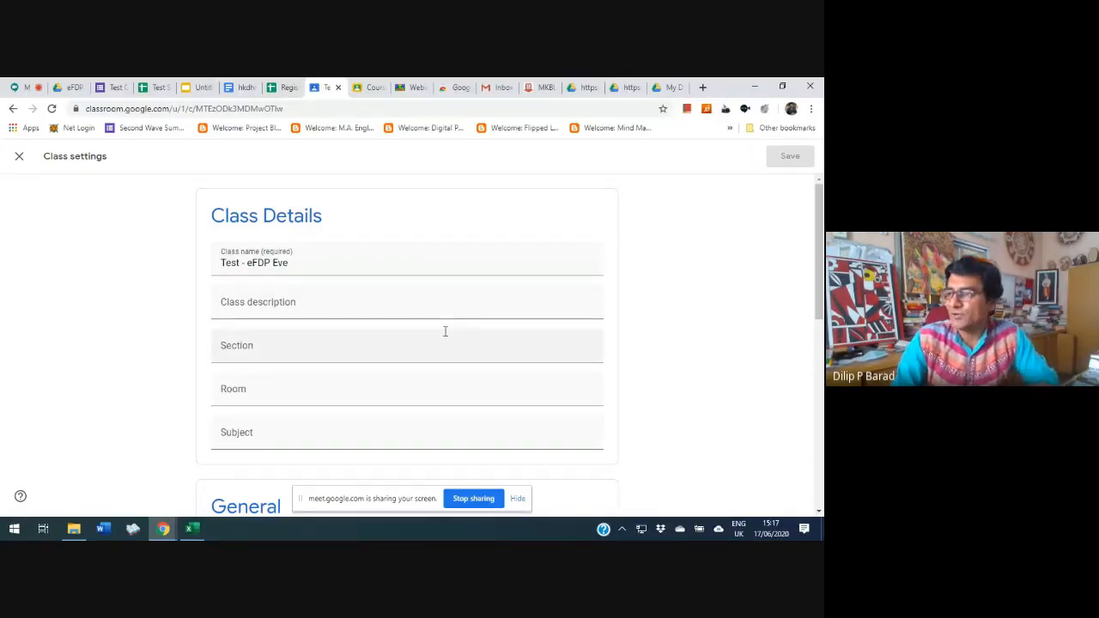
pyautogui.scroll(-3, 445, 331)
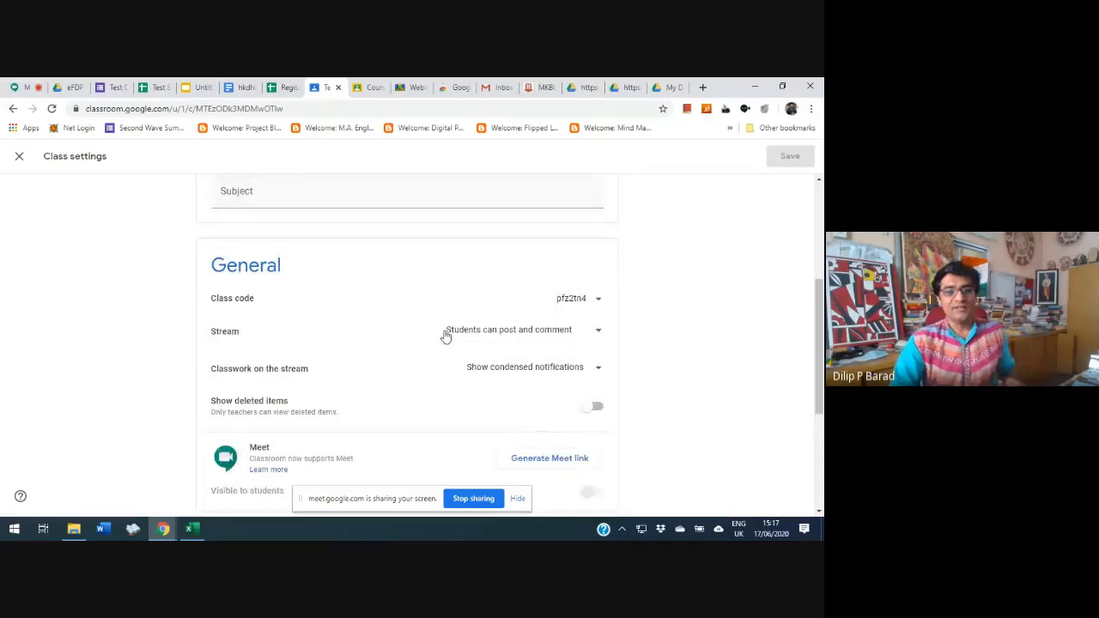
pyautogui.scroll(-1, 449, 360)
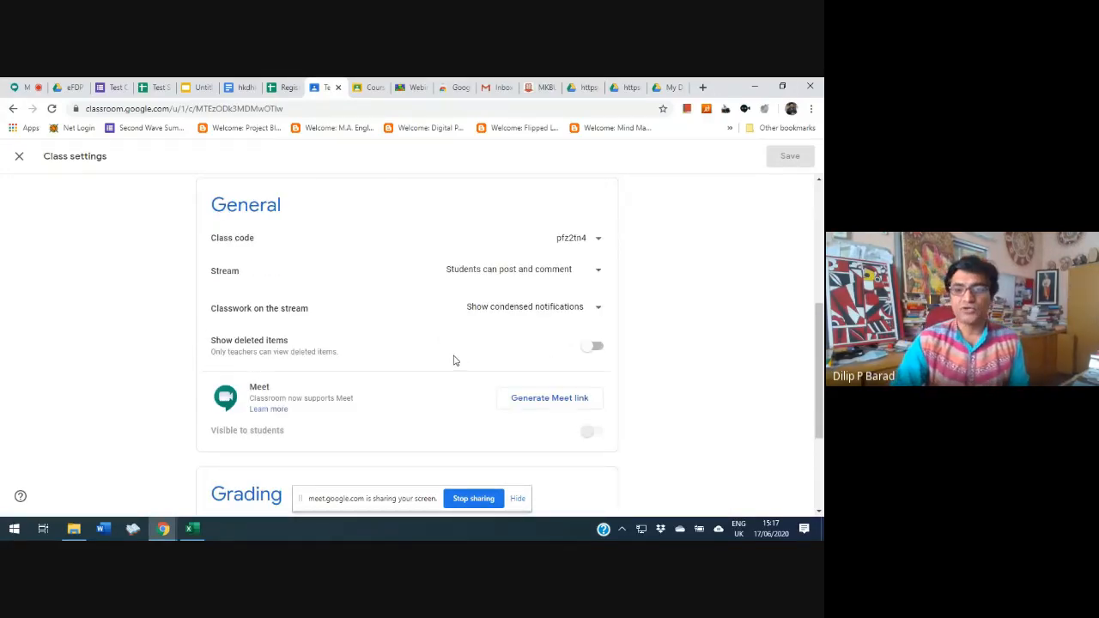
pyautogui.click(598, 242)
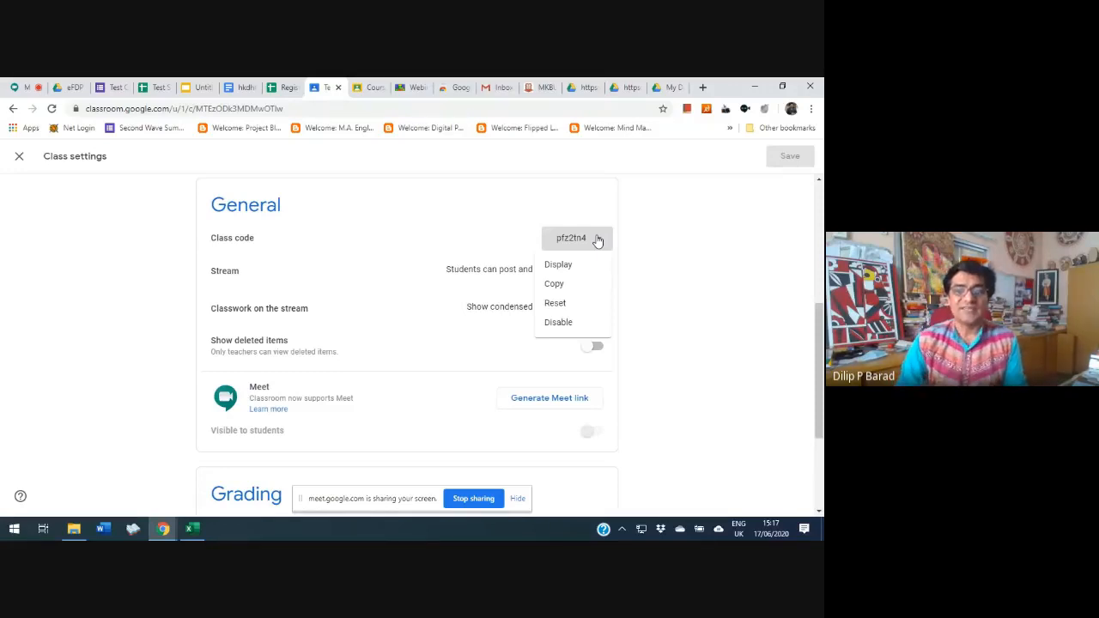
pyautogui.click(559, 303)
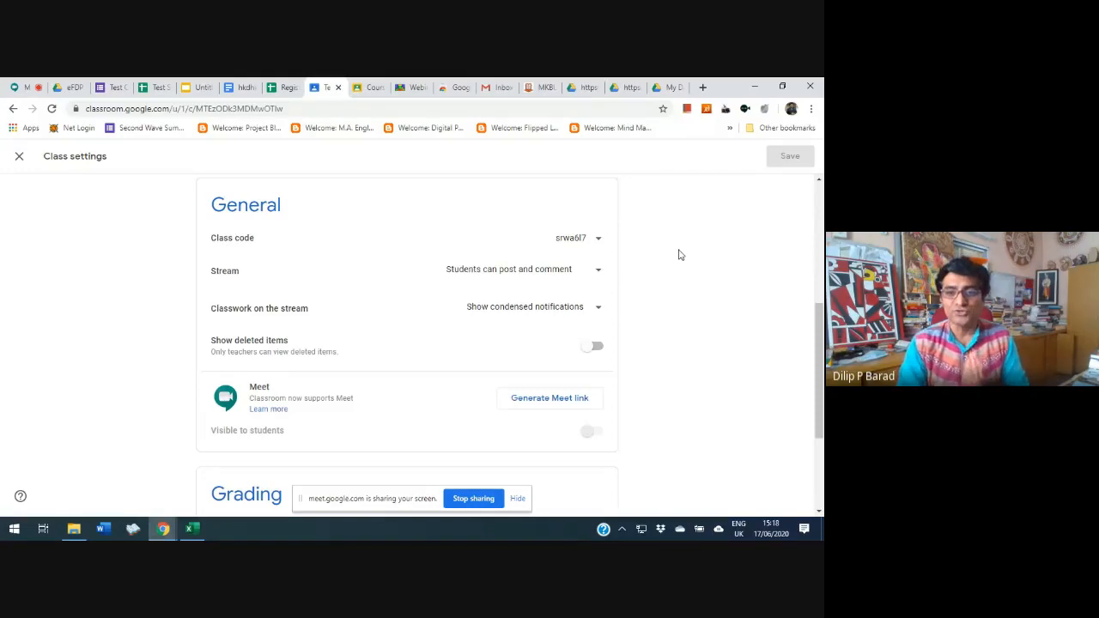
# View the available options for the class code, stream posting permissions and classwork on the stream without changing them
pyautogui.click(591, 239)
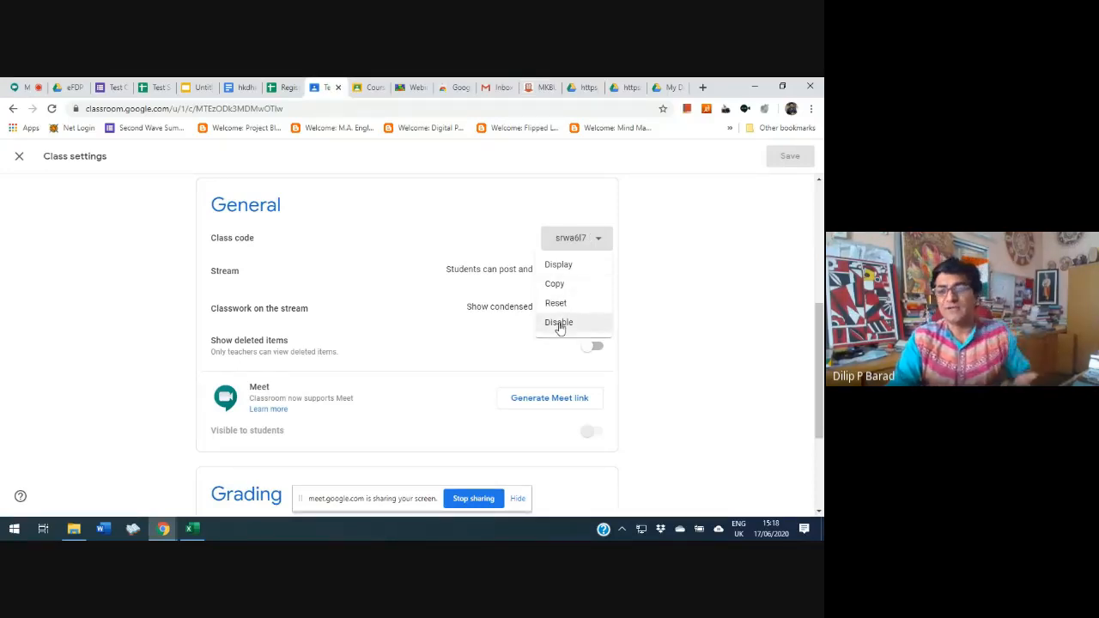
pyautogui.click(709, 274)
pyautogui.click(590, 273)
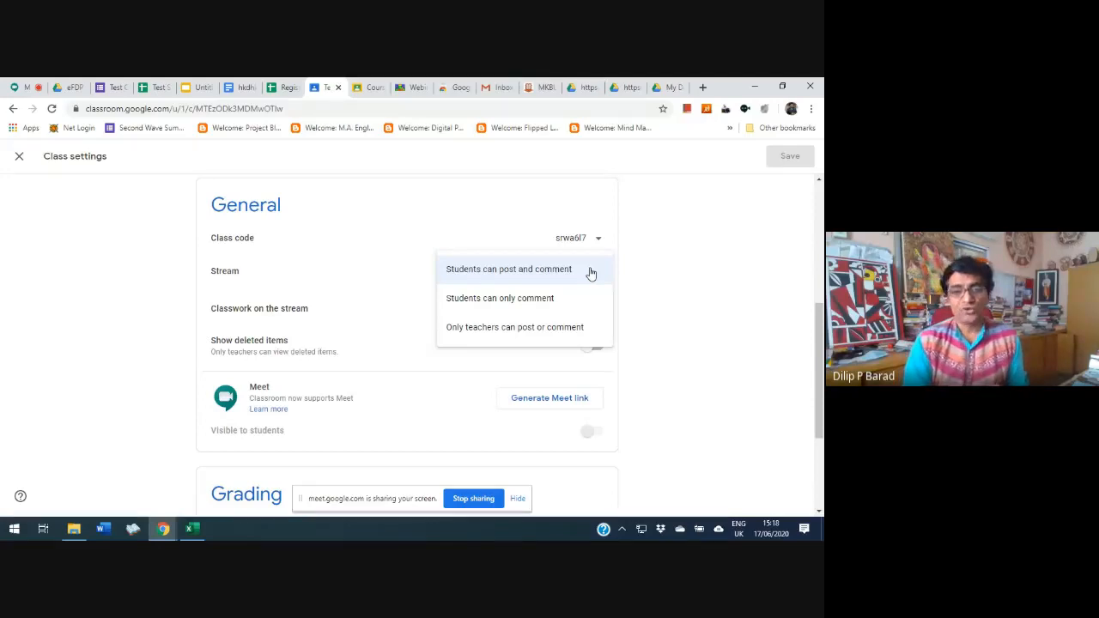
pyautogui.click(684, 275)
pyautogui.scroll(-1, 712, 306)
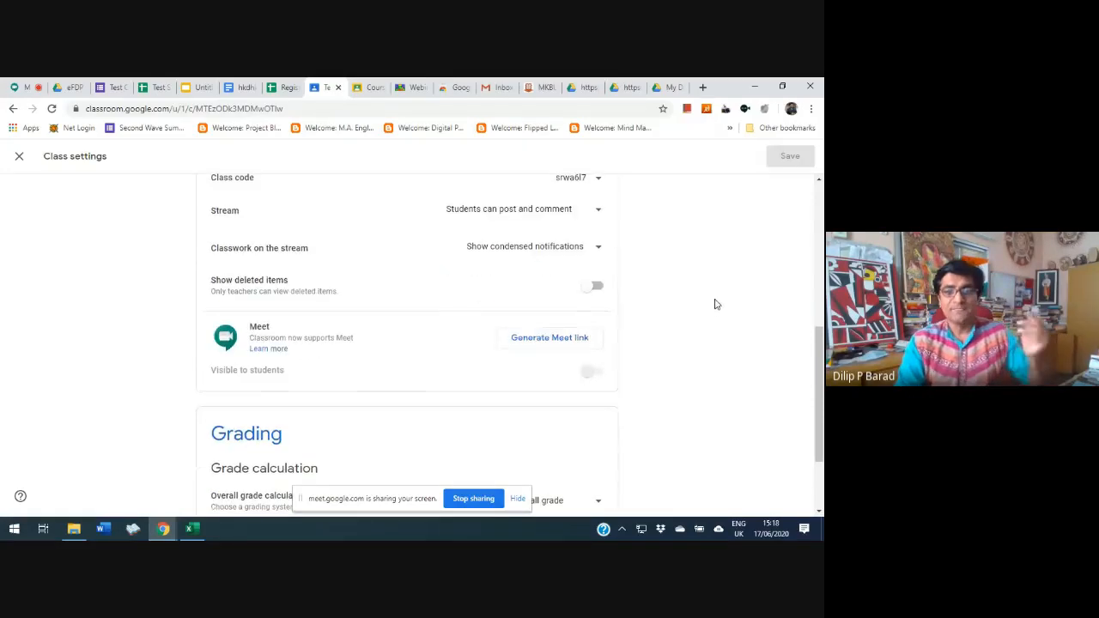
pyautogui.click(573, 250)
pyautogui.click(699, 294)
# Set the overall grade calculation to Weighted by category, and hide the screen-sharing notice covering the grade categories
pyautogui.scroll(-1, 730, 302)
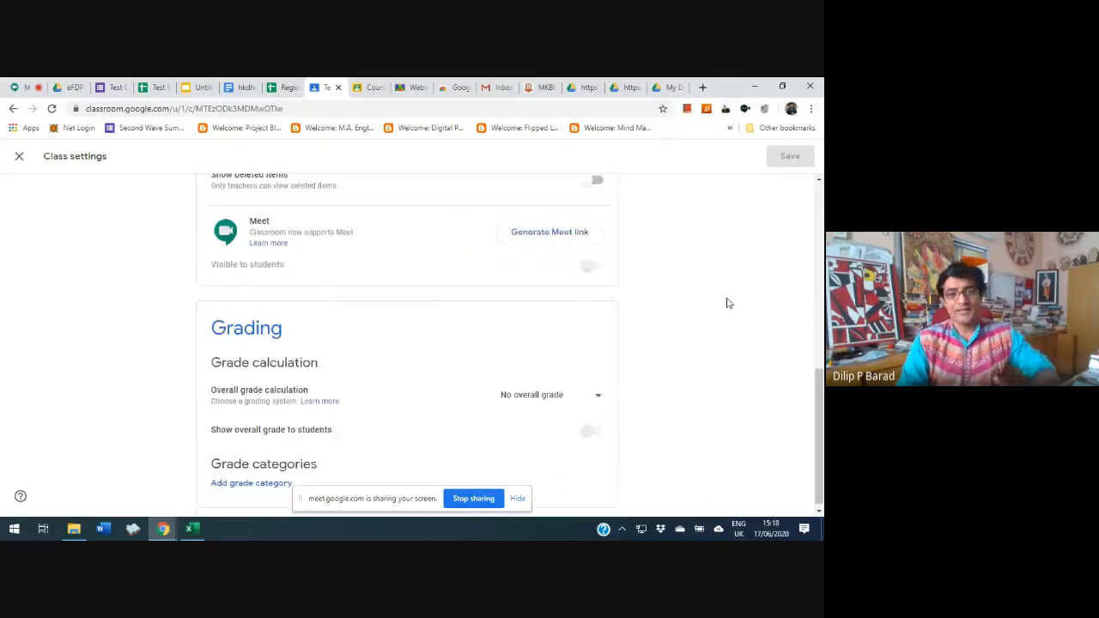
pyautogui.scroll(1, 728, 304)
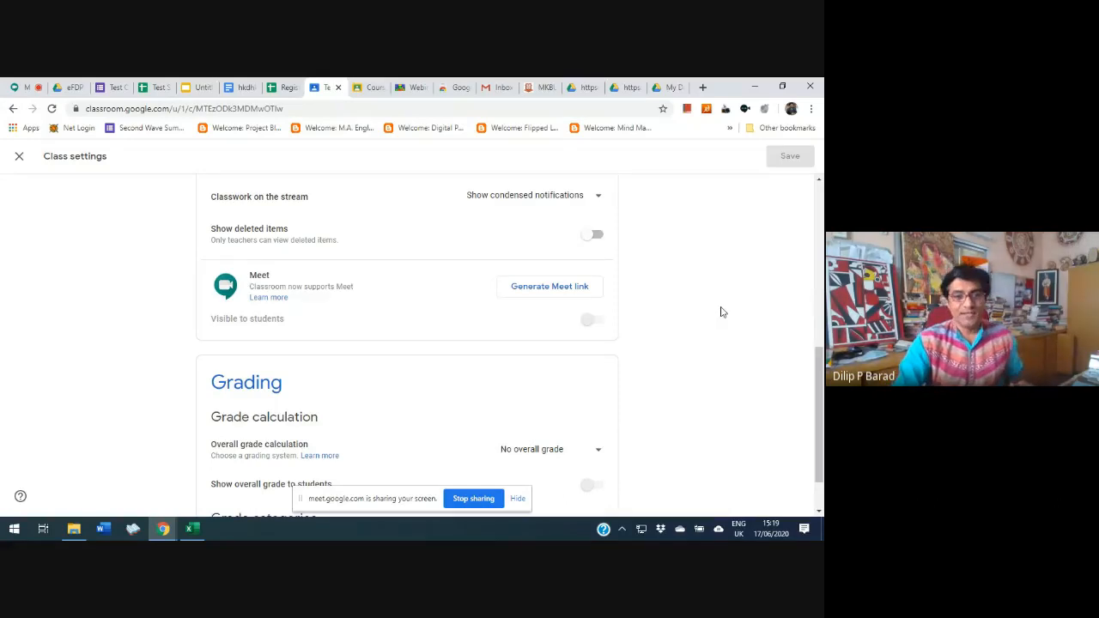
pyautogui.scroll(-1, 720, 311)
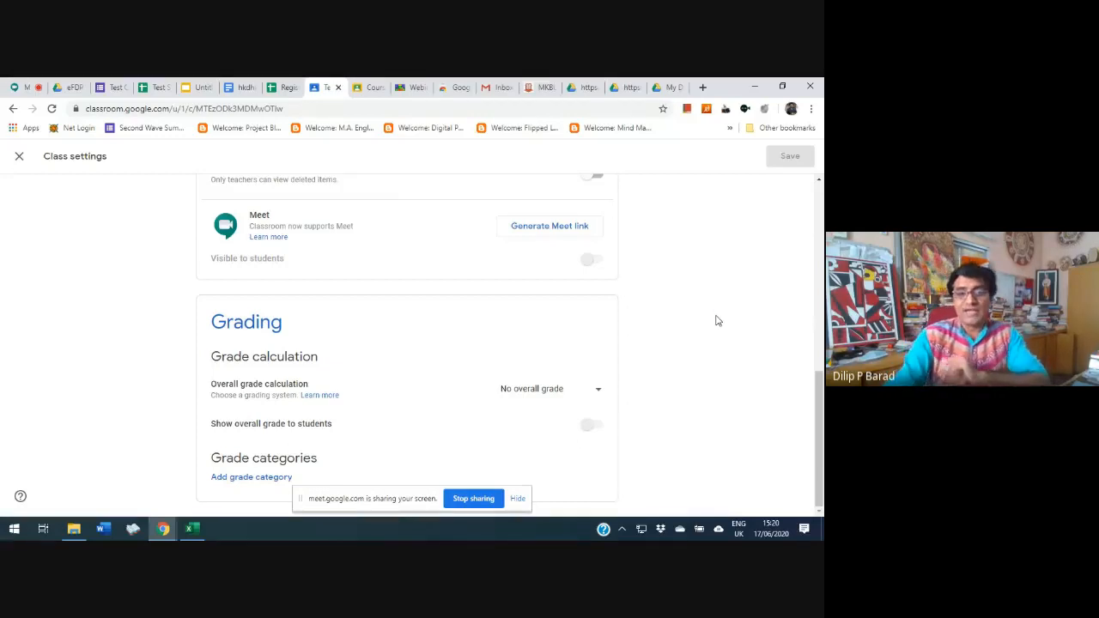
pyautogui.click(597, 392)
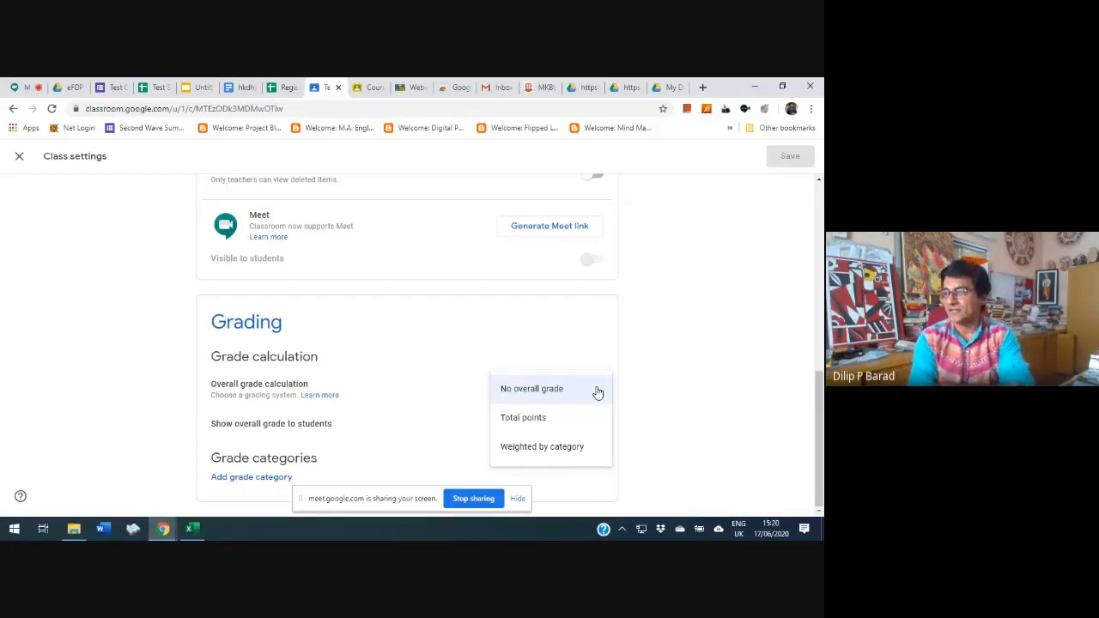
pyautogui.click(575, 447)
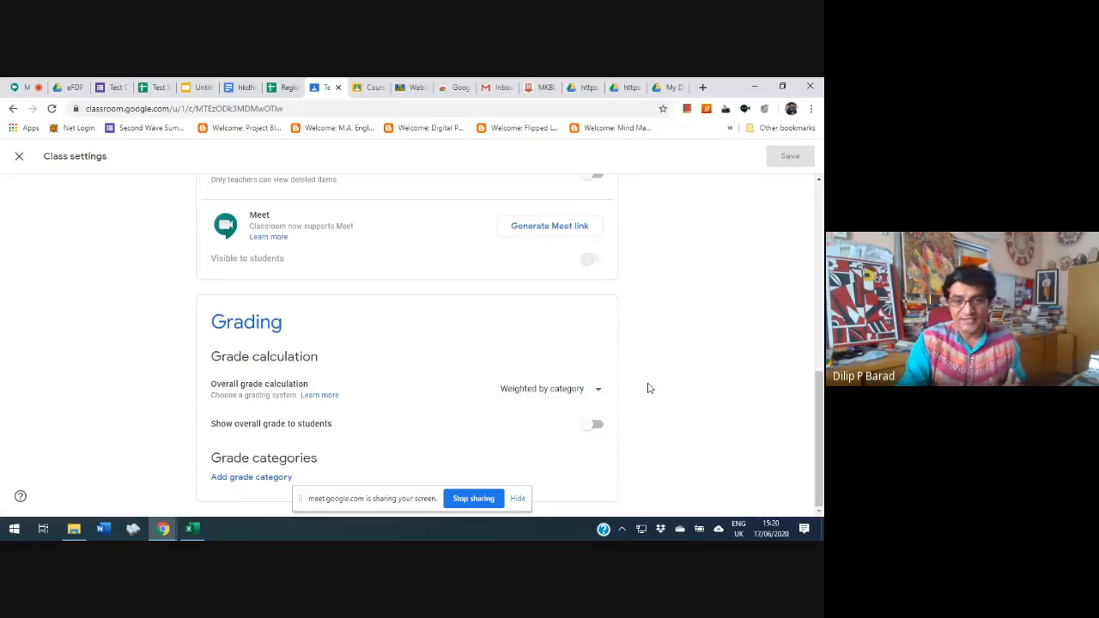
pyautogui.click(516, 501)
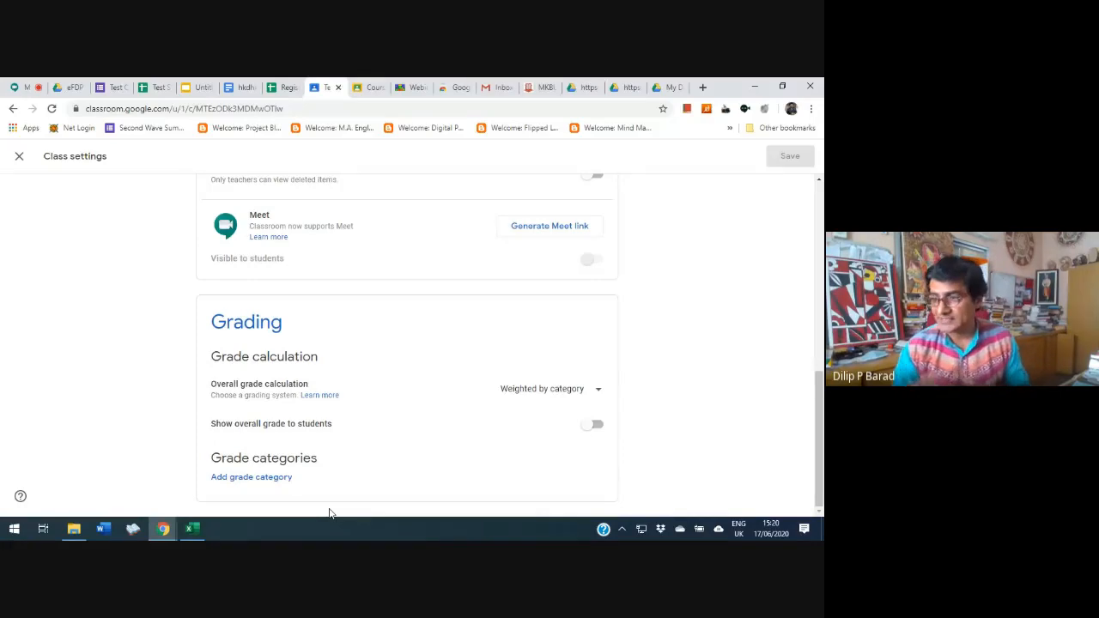
# Add a grade category named Oral Presentation to the class's grading settings
pyautogui.click(265, 478)
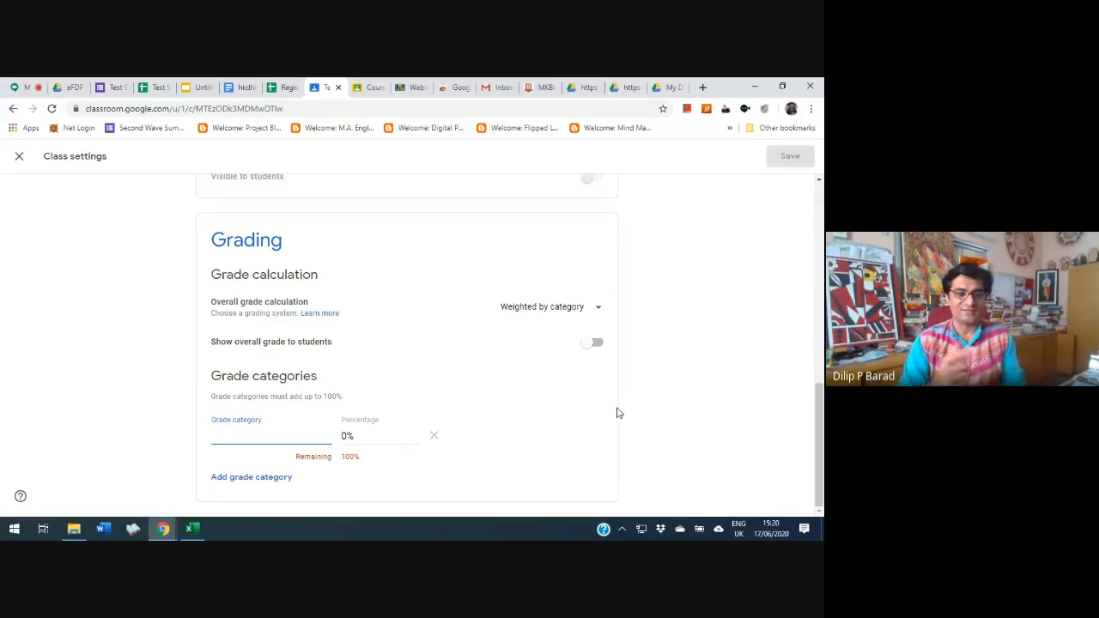
pyautogui.write('Oral P')
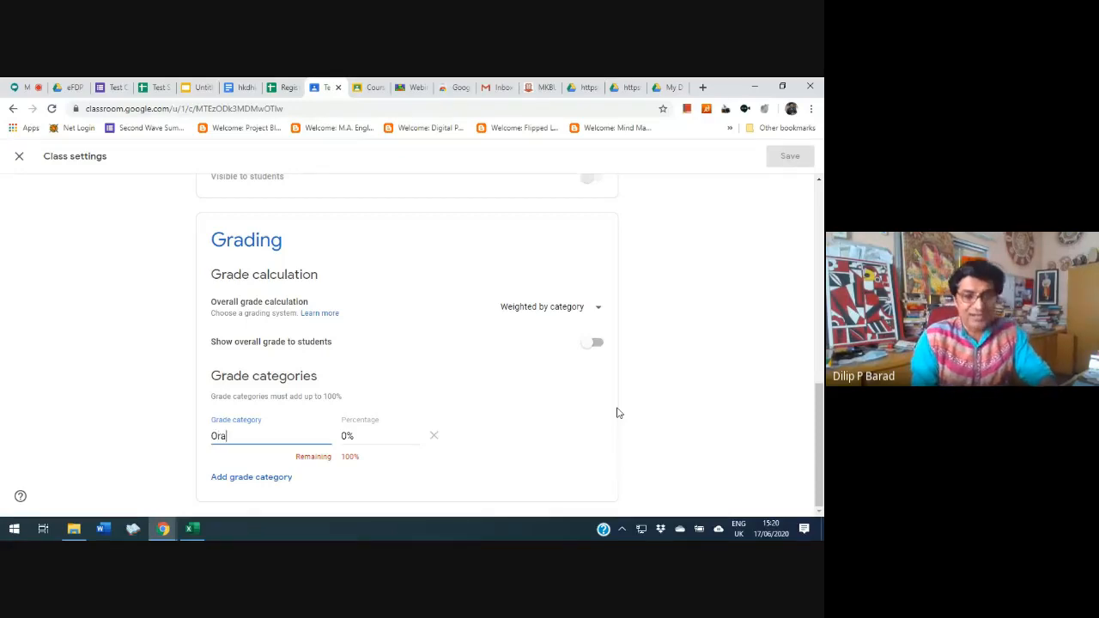
pyautogui.write('resea')
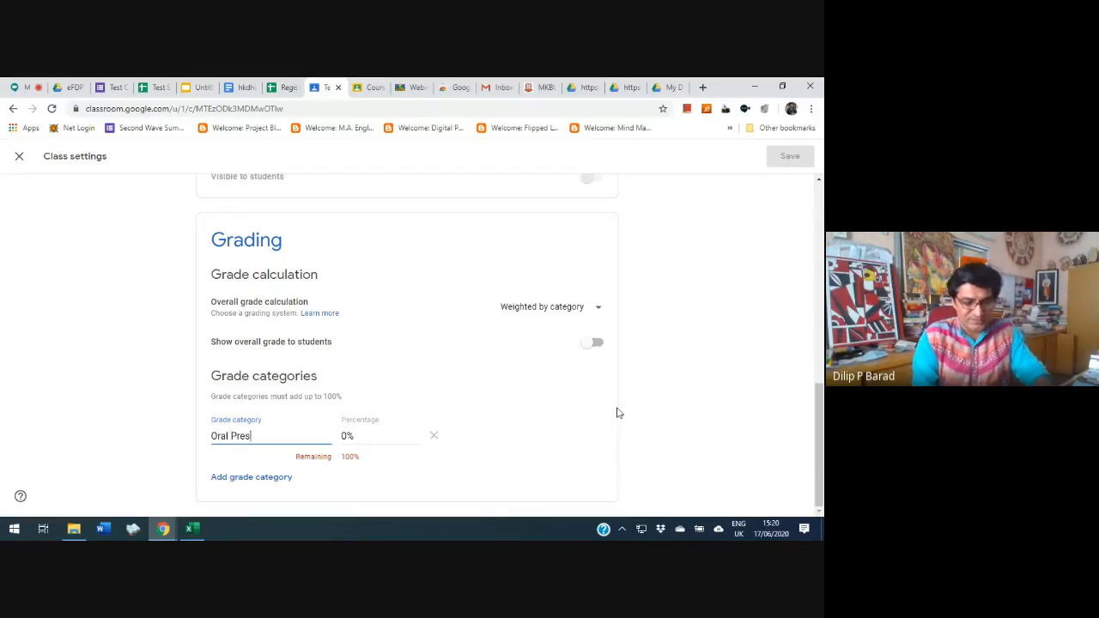
pyautogui.press('BackSpace')
pyautogui.press('BackSpace')
pyautogui.write('entation')
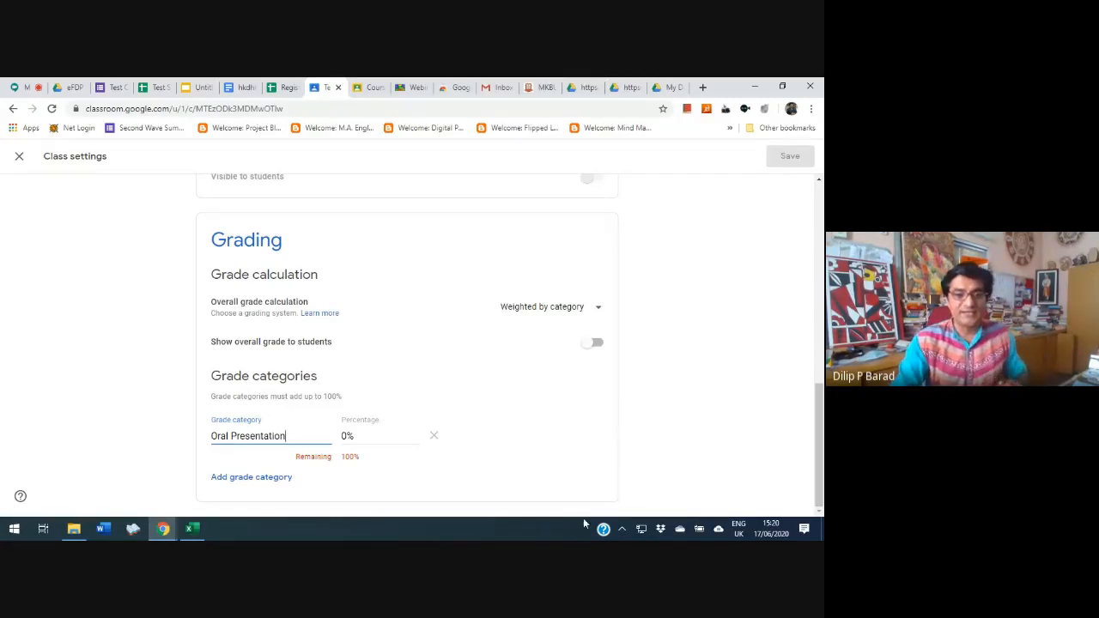
# Add a second grade category named Written Assignment
pyautogui.click(259, 477)
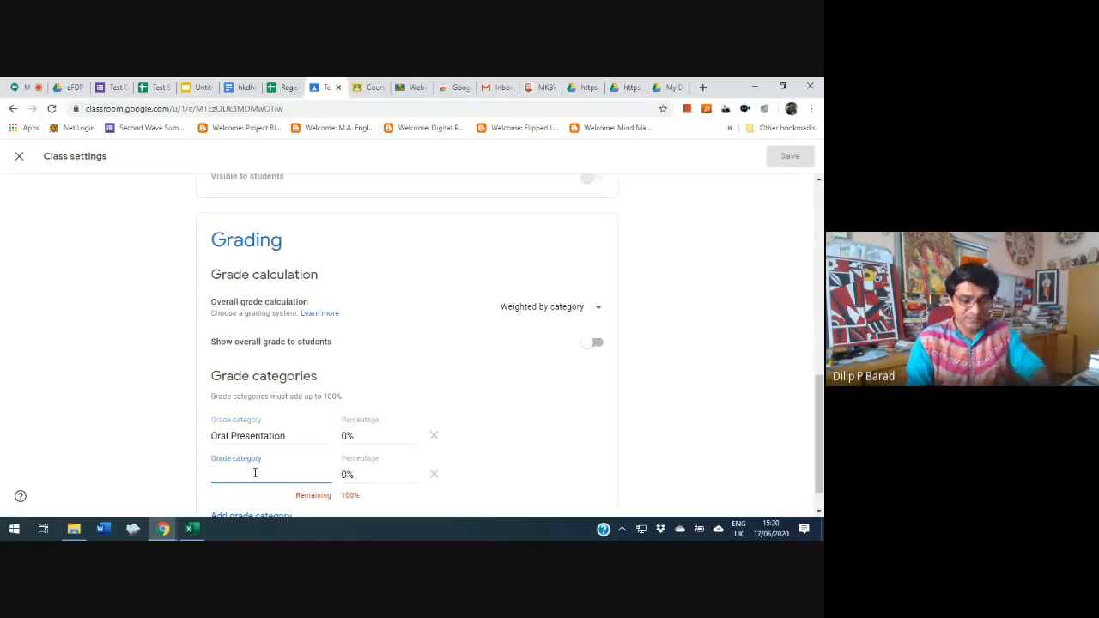
pyautogui.write('Written Assignment')
# Add two more grade categories named Online Test and Thinking Activity
pyautogui.scroll(-1, 270, 464)
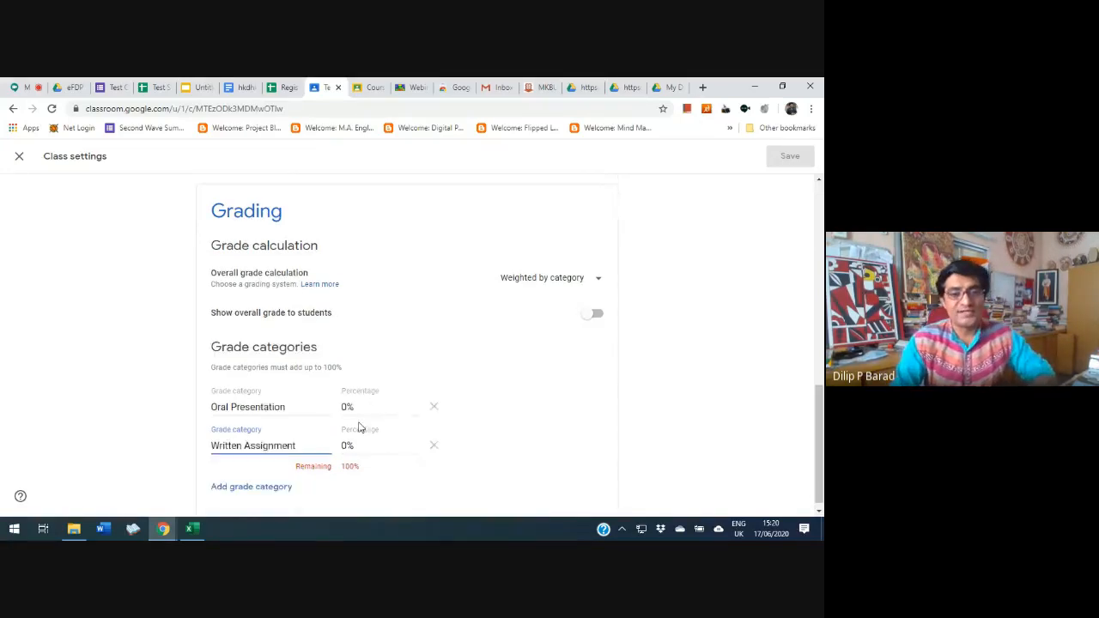
pyautogui.click(266, 477)
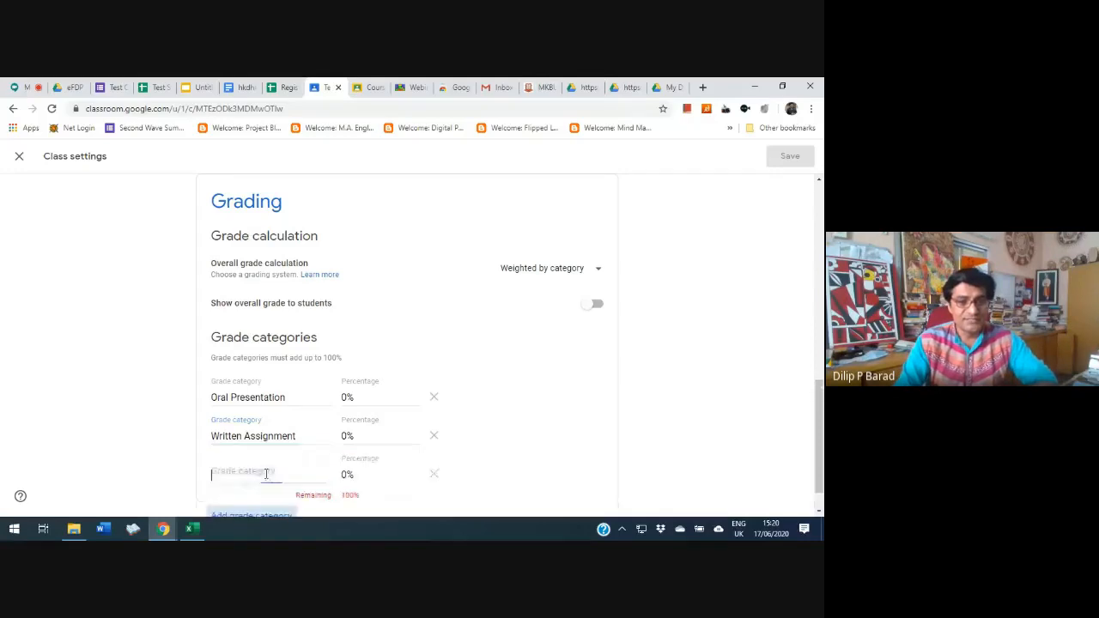
pyautogui.write('Online Test')
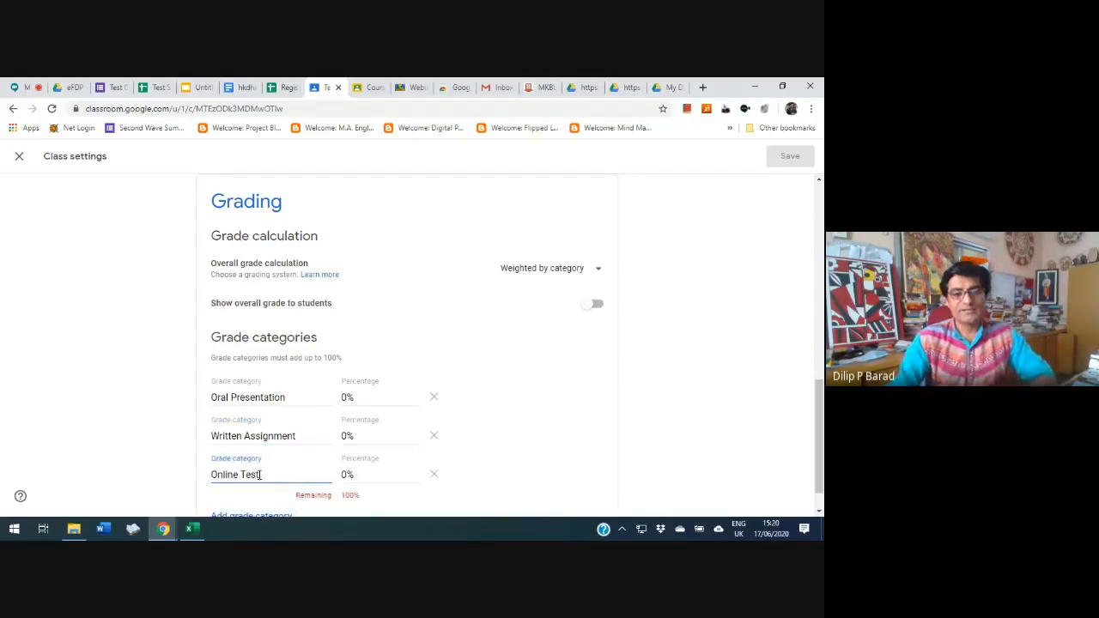
pyautogui.scroll(-1, 260, 474)
pyautogui.click(251, 478)
pyautogui.write('Thinking Activity')
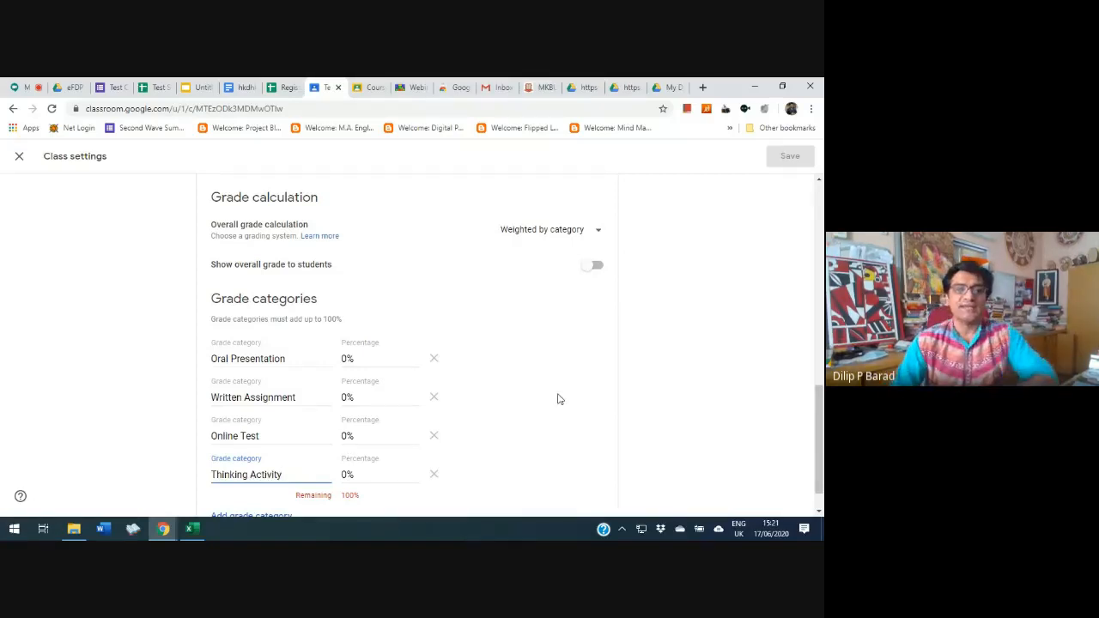
# Set the percentages of the Oral Presentation and Written Assignment categories to 25% each
pyautogui.click(348, 360)
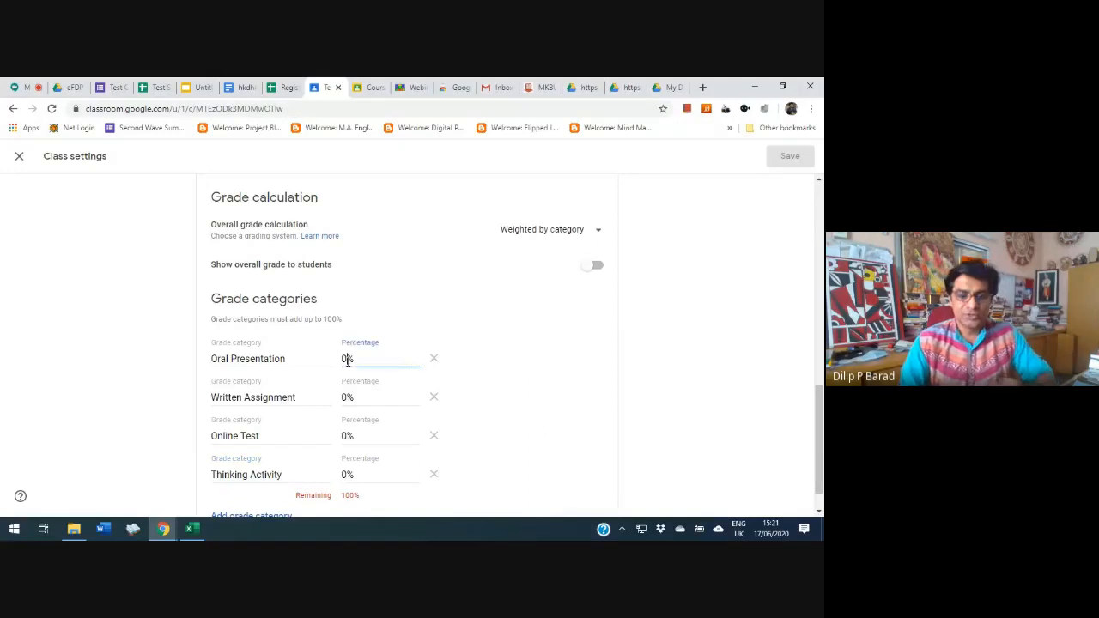
pyautogui.press('BackSpace')
pyautogui.write('25')
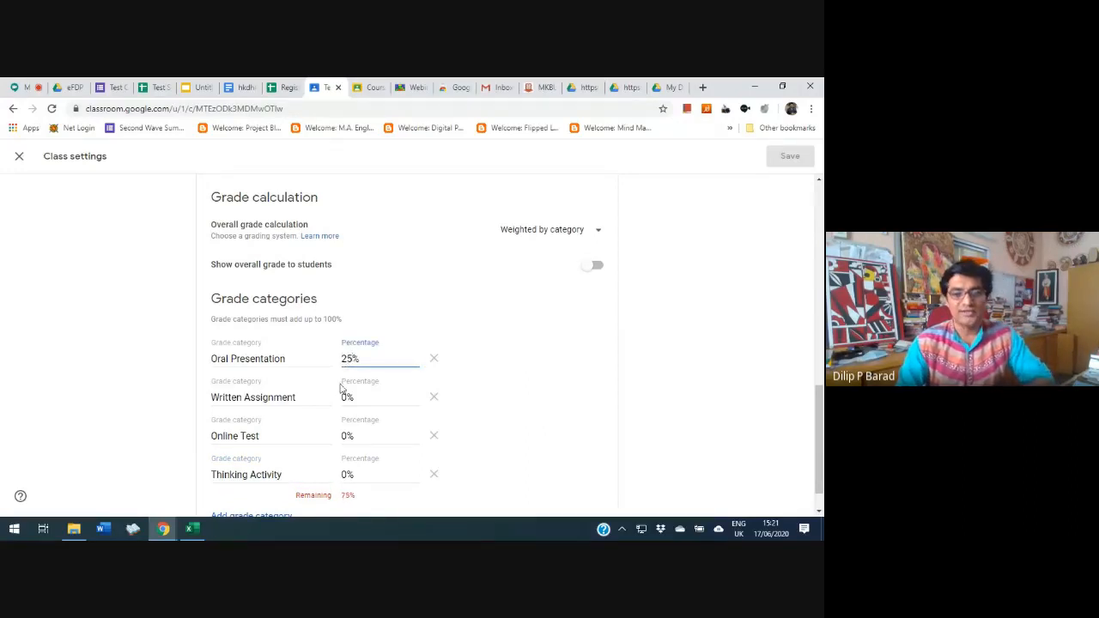
pyautogui.click(349, 401)
pyautogui.press('BackSpace')
pyautogui.write('25')
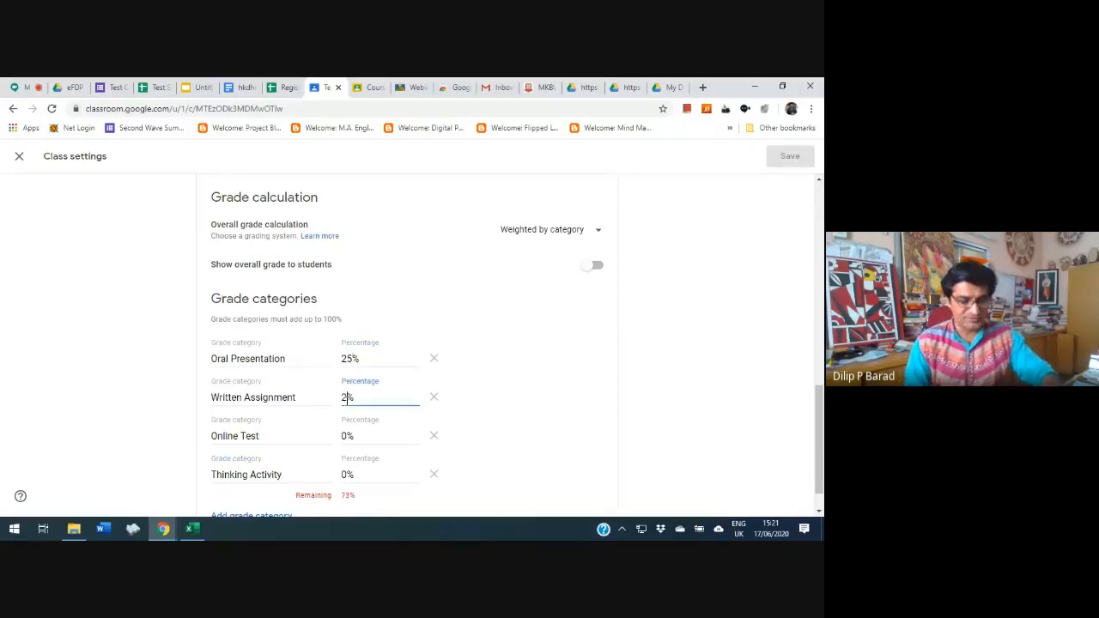
# Set the Online Test and Thinking Activity categories to 25% each, and save the class settings
pyautogui.click(344, 437)
pyautogui.press('BackSpace')
pyautogui.write('25')
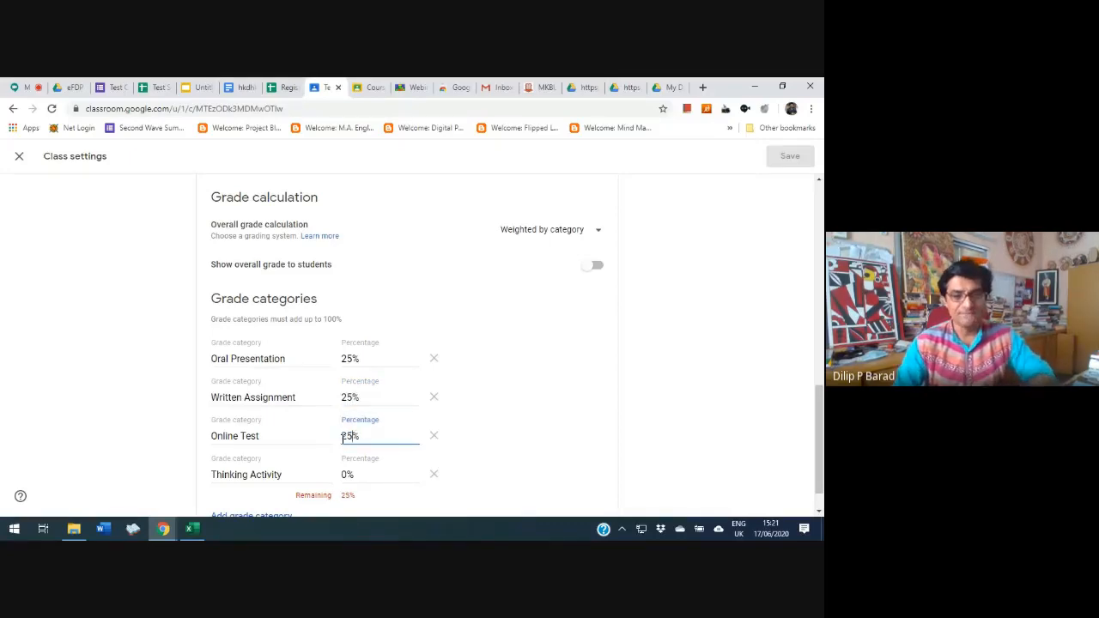
pyautogui.click(347, 476)
pyautogui.press('BackSpace')
pyautogui.write('25')
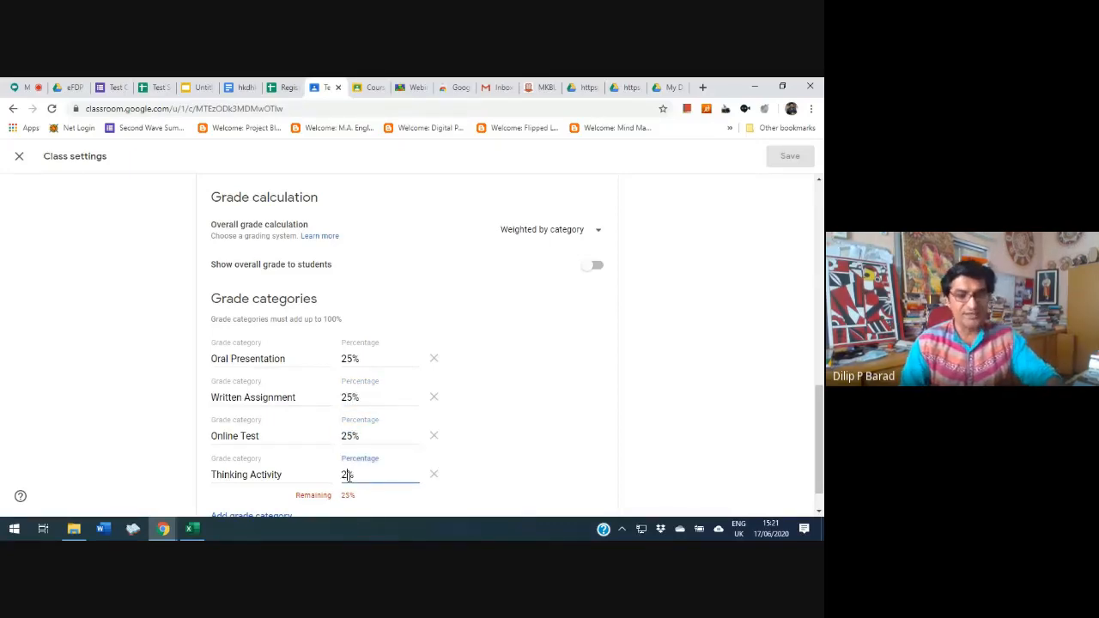
pyautogui.click(613, 397)
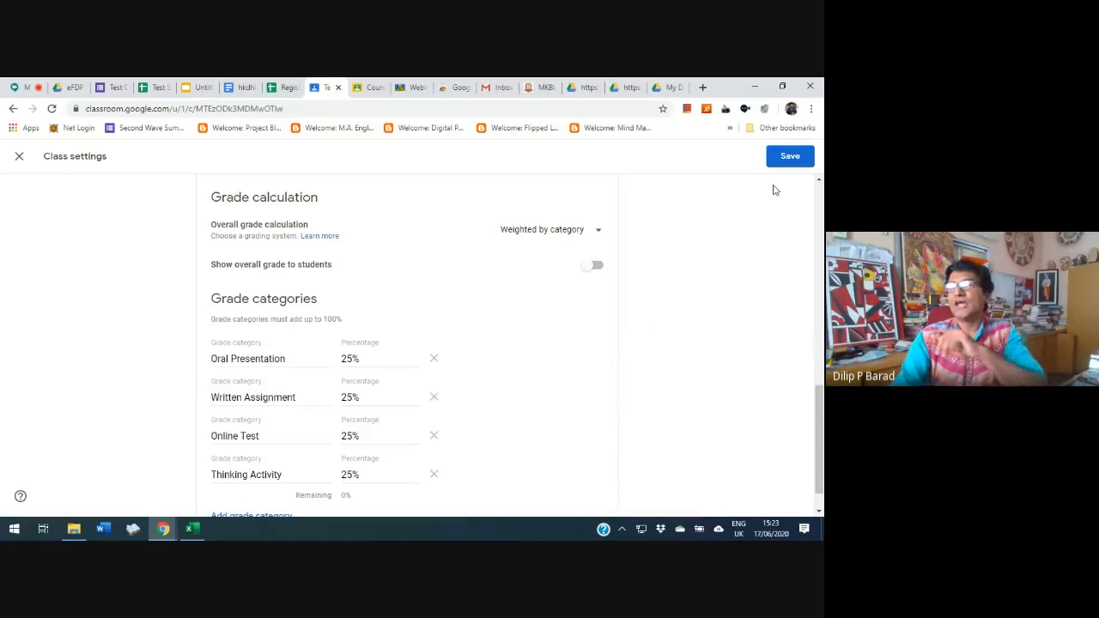
pyautogui.click(789, 156)
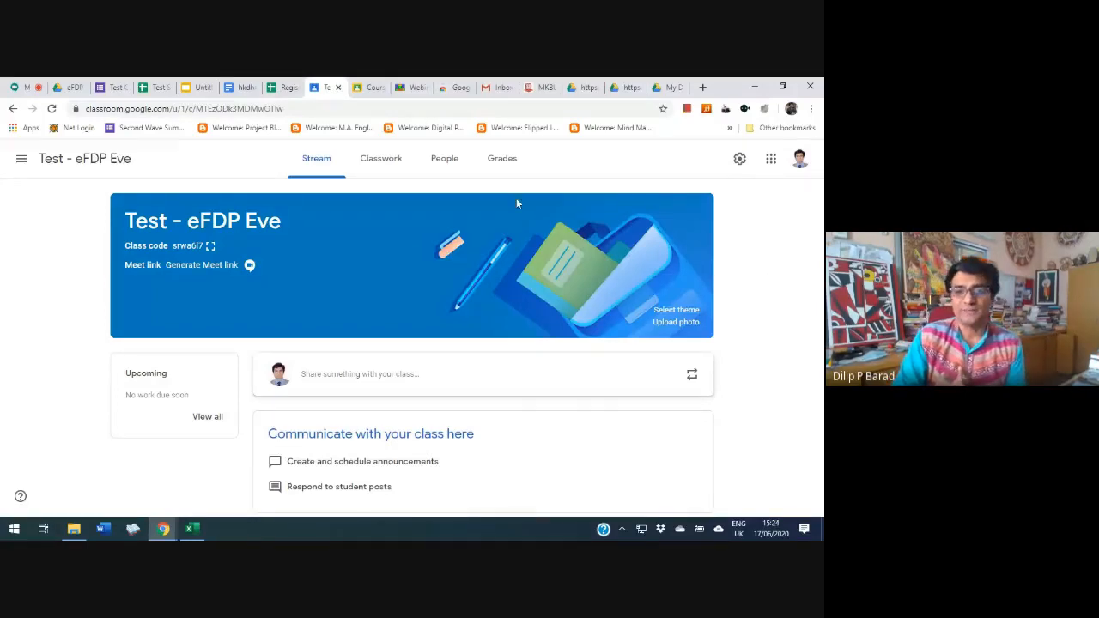
# Start a new classwork material titled "Material - Topic" with the description "dfsdfsdfsdsdsdf"
pyautogui.click(380, 163)
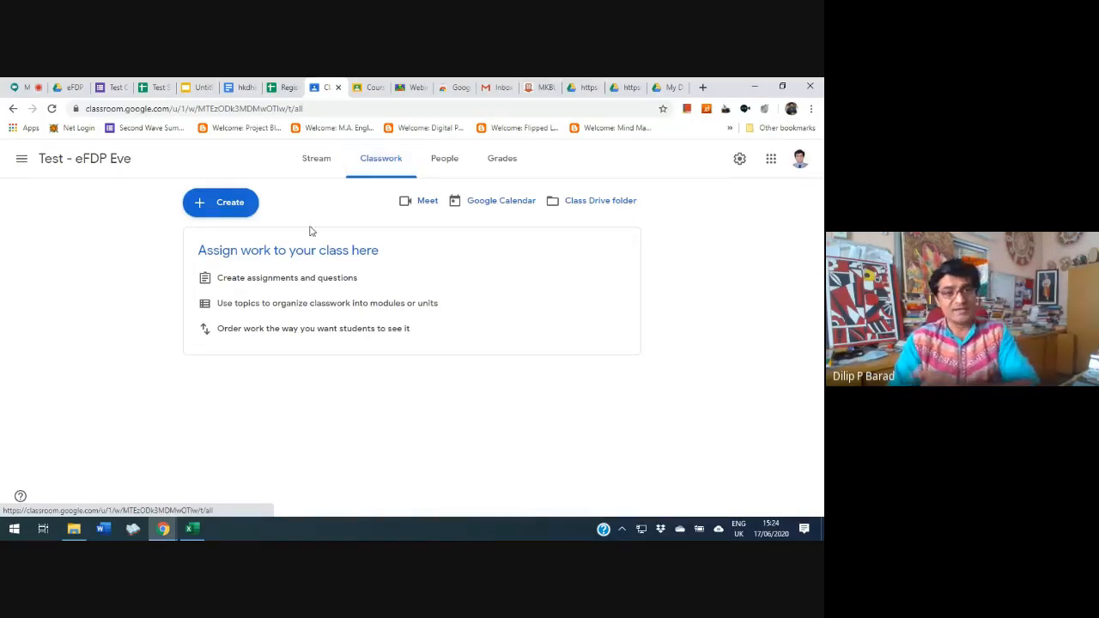
pyautogui.click(200, 204)
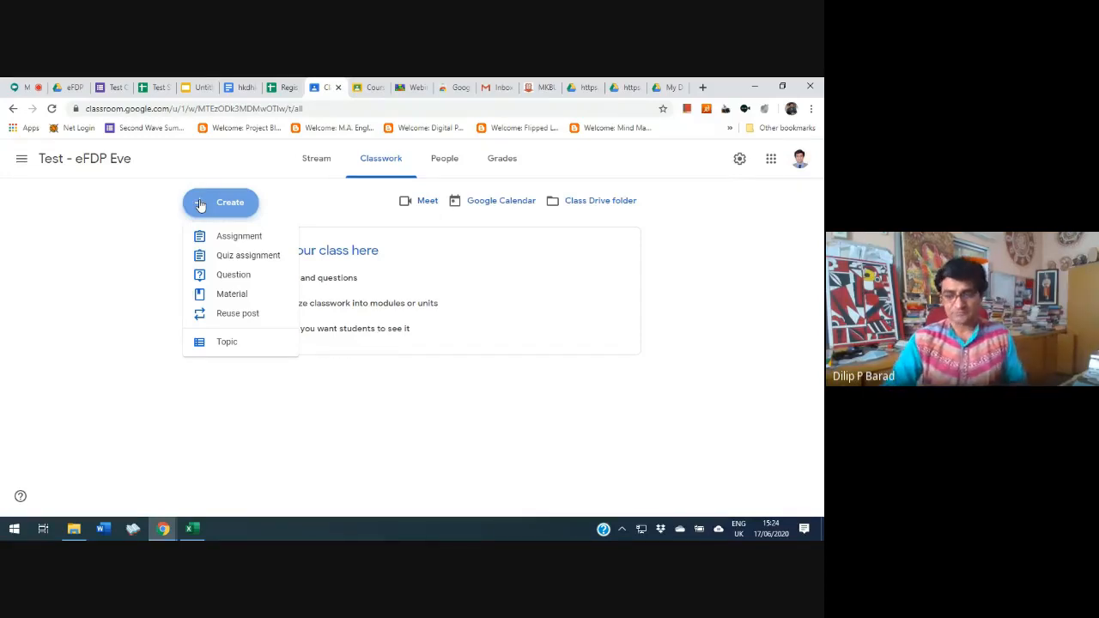
pyautogui.click(233, 294)
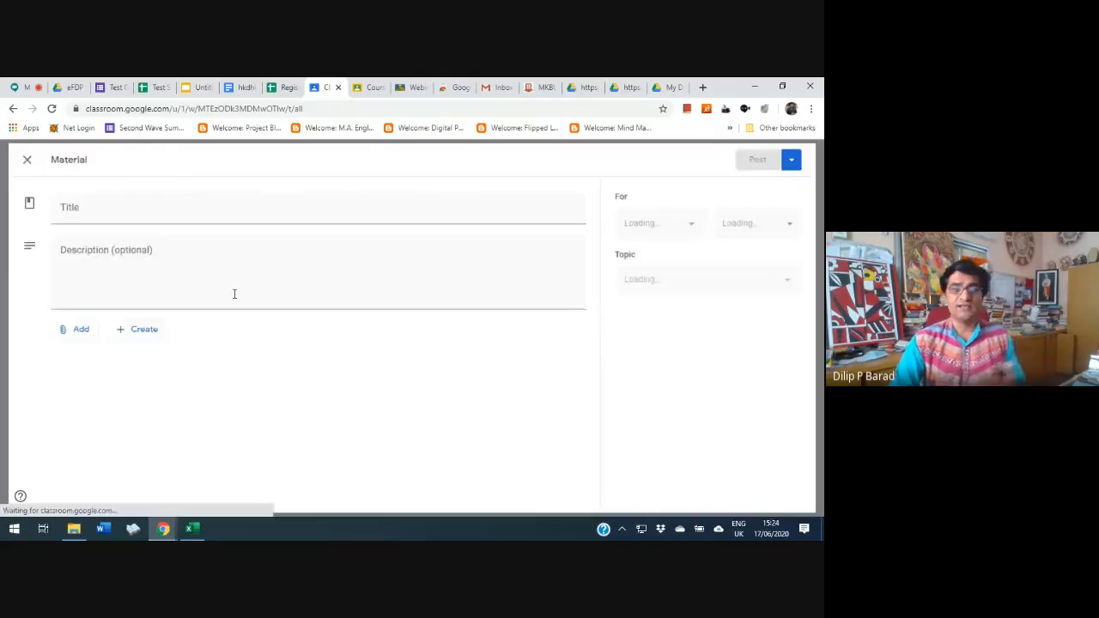
pyautogui.write('N')
pyautogui.press('BackSpace')
pyautogui.write('Mat')
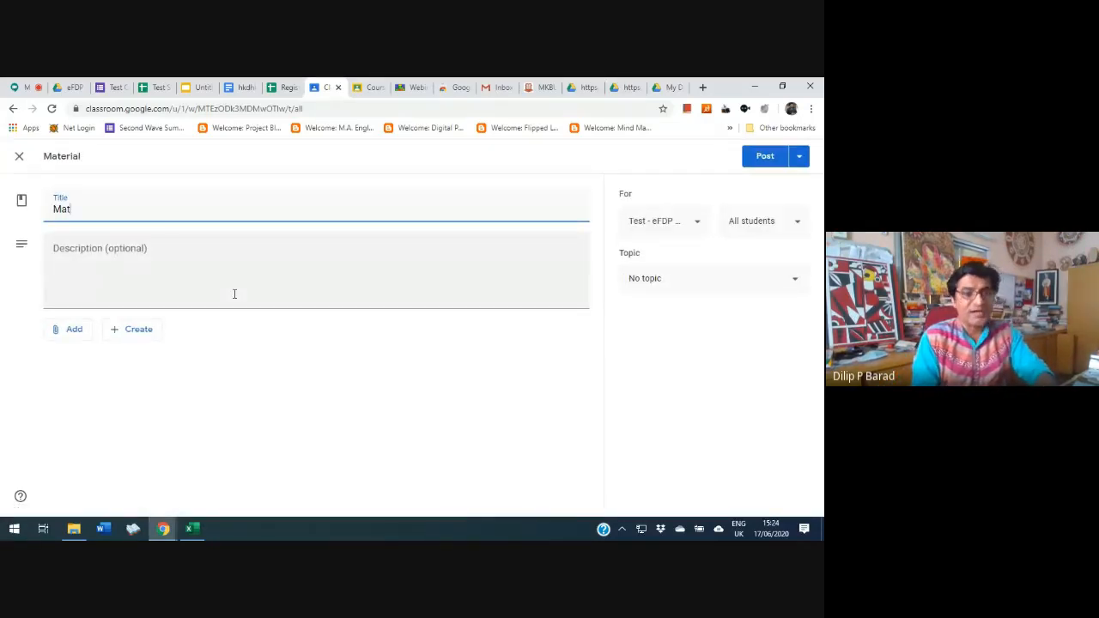
pyautogui.write('ierial - ')
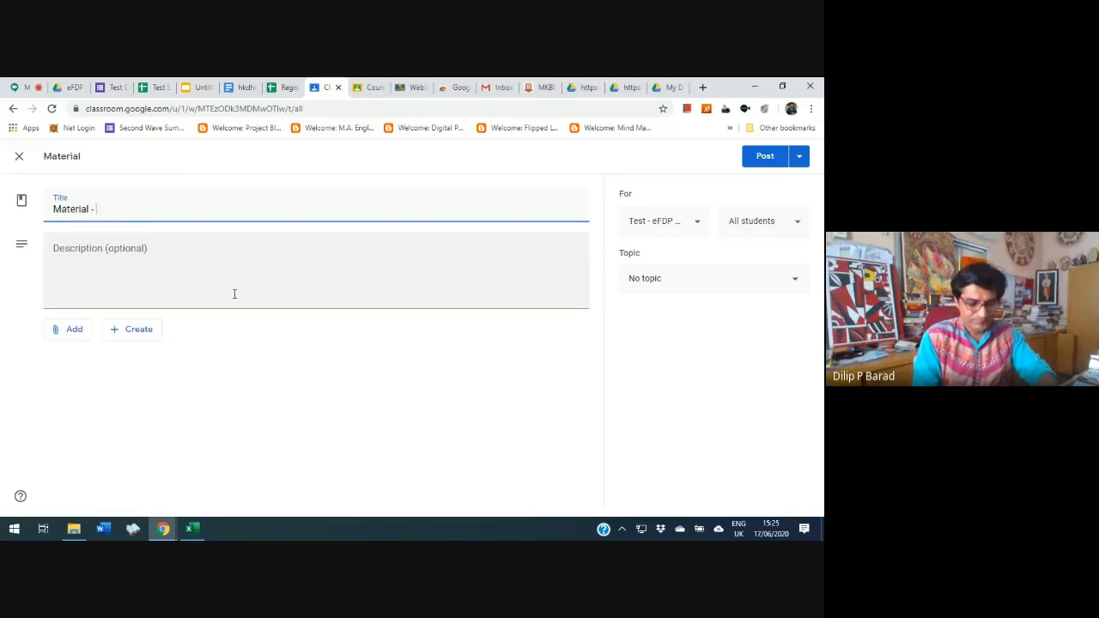
pyautogui.write('Topi')
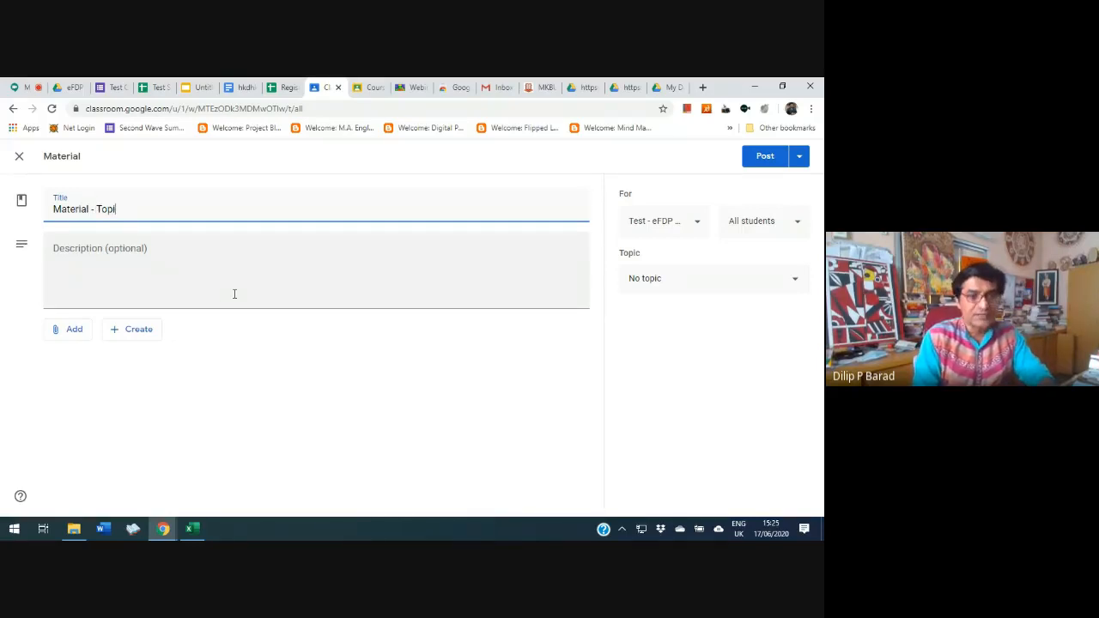
pyautogui.write('c')
pyautogui.click(175, 263)
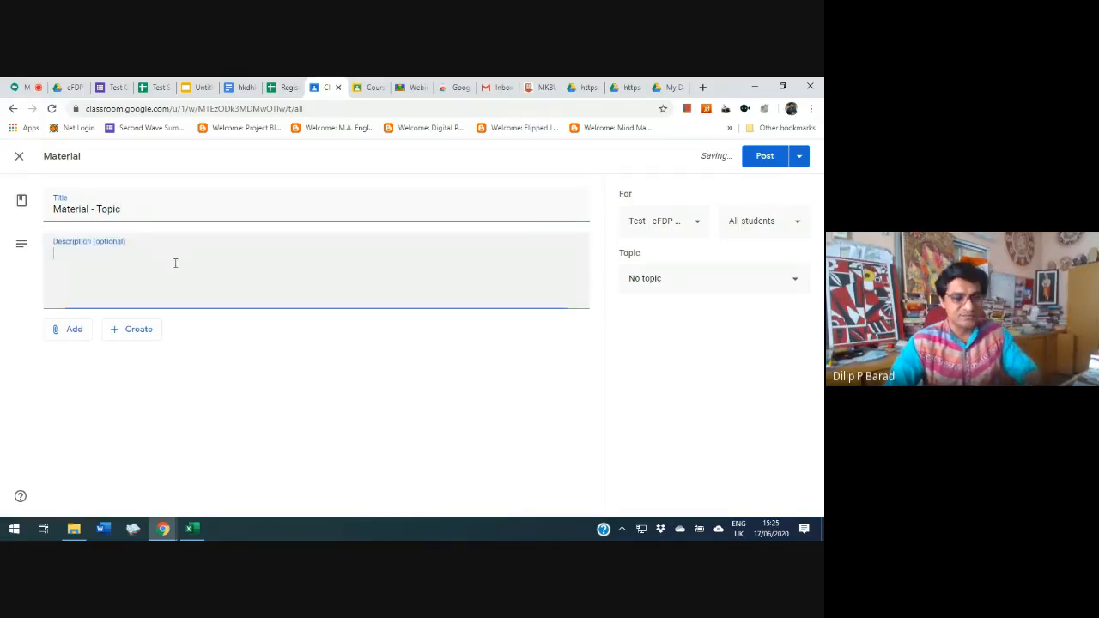
pyautogui.write('dfsdfsdfsdsdsdf')
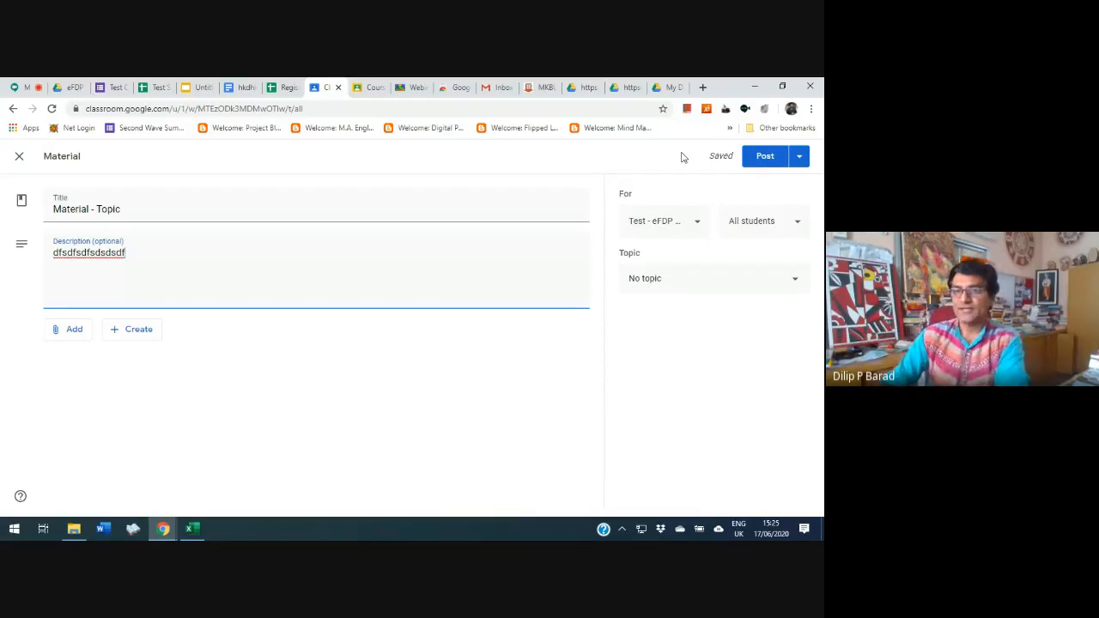
# Select eFDP-MKBU, eFDP-Chennai and Sem 3 as additional classes for the material, and deselect all three again
pyautogui.click(696, 226)
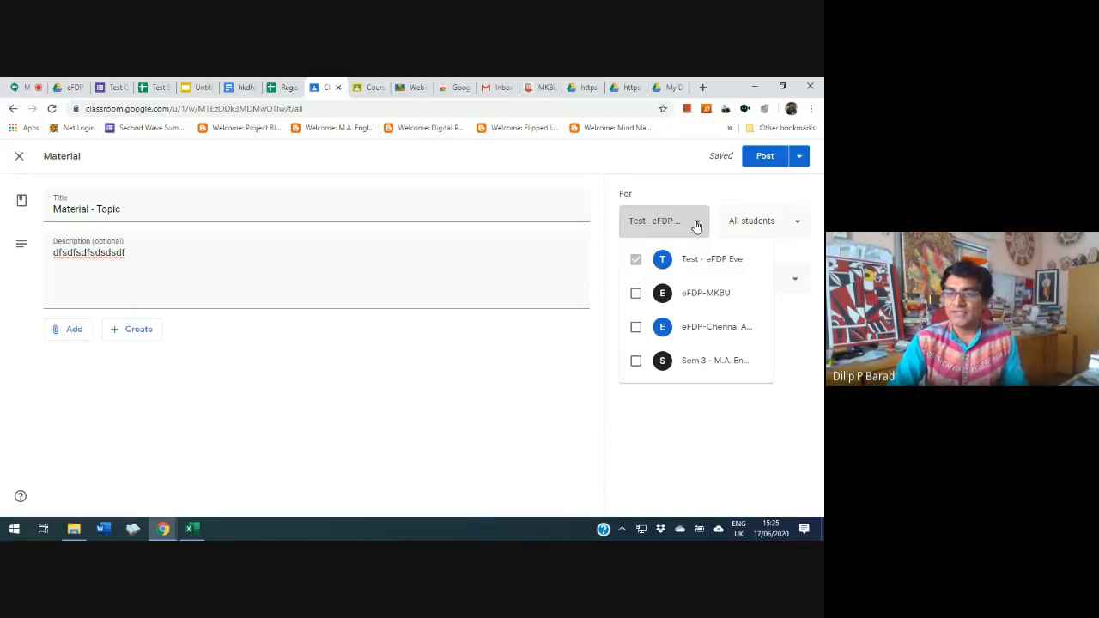
pyautogui.click(636, 293)
pyautogui.click(635, 328)
pyautogui.click(635, 361)
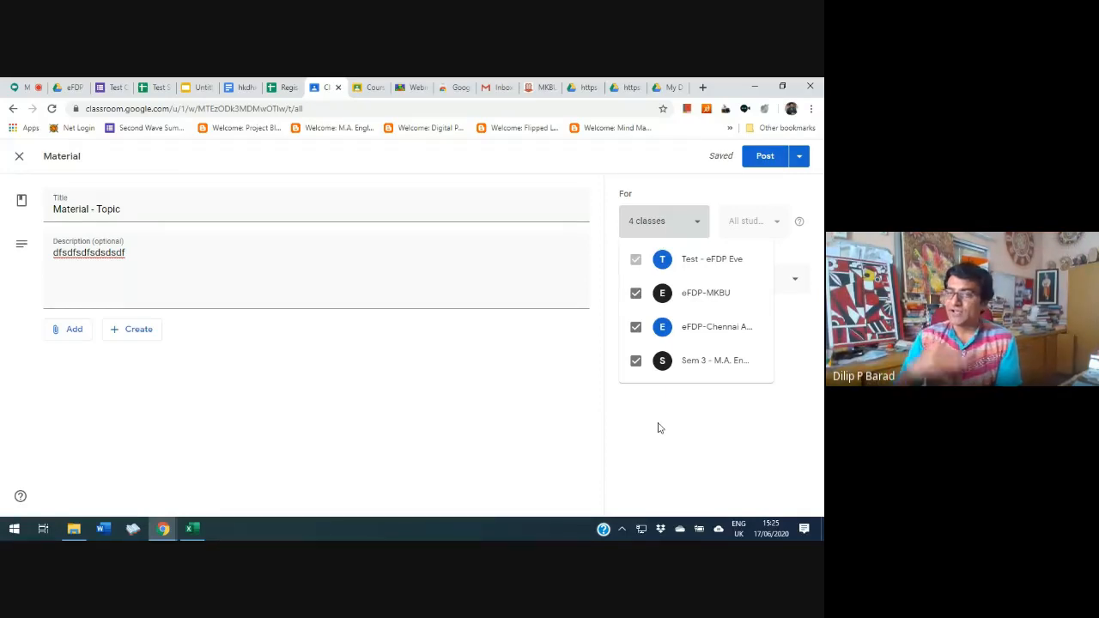
pyautogui.click(635, 360)
pyautogui.click(636, 329)
pyautogui.click(636, 294)
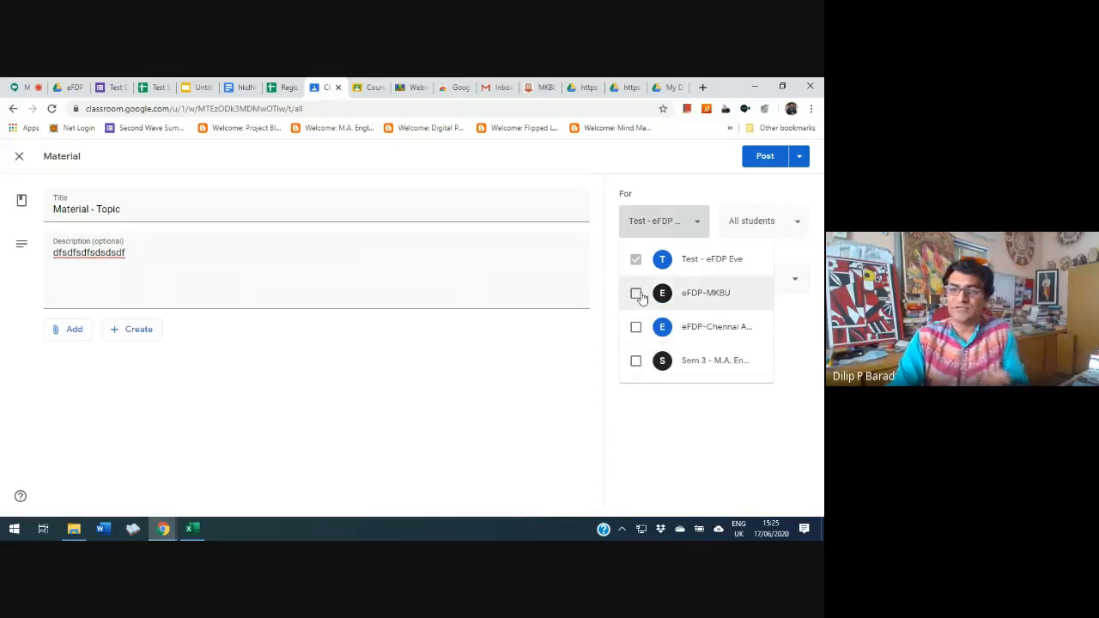
pyautogui.click(592, 399)
# View the available student and topic options for the material without changing them
pyautogui.click(765, 220)
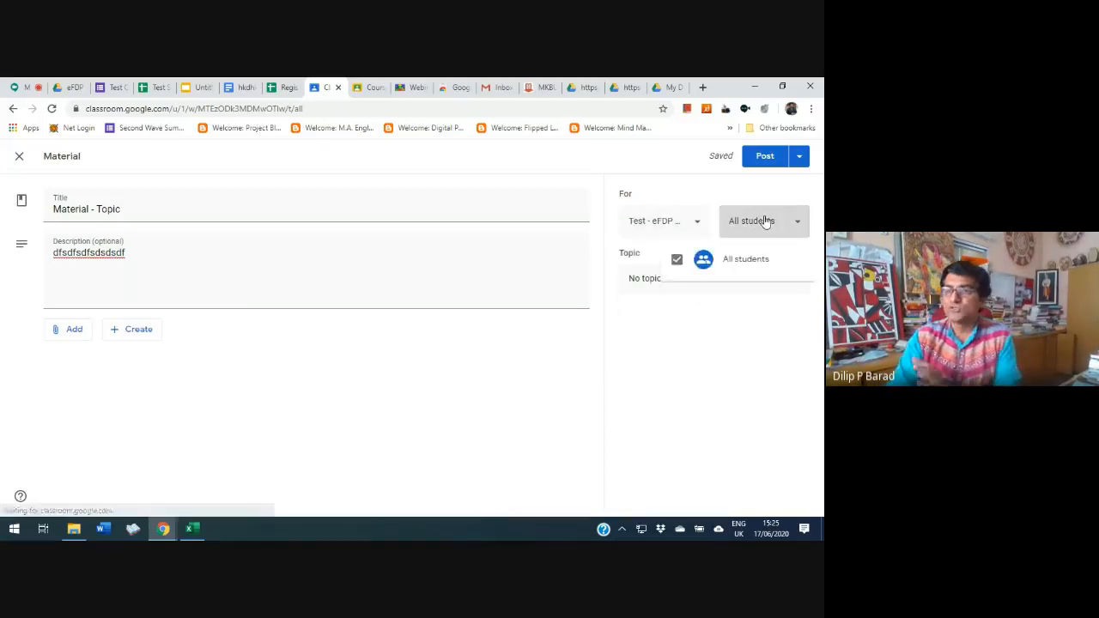
pyautogui.click(765, 220)
pyautogui.click(670, 285)
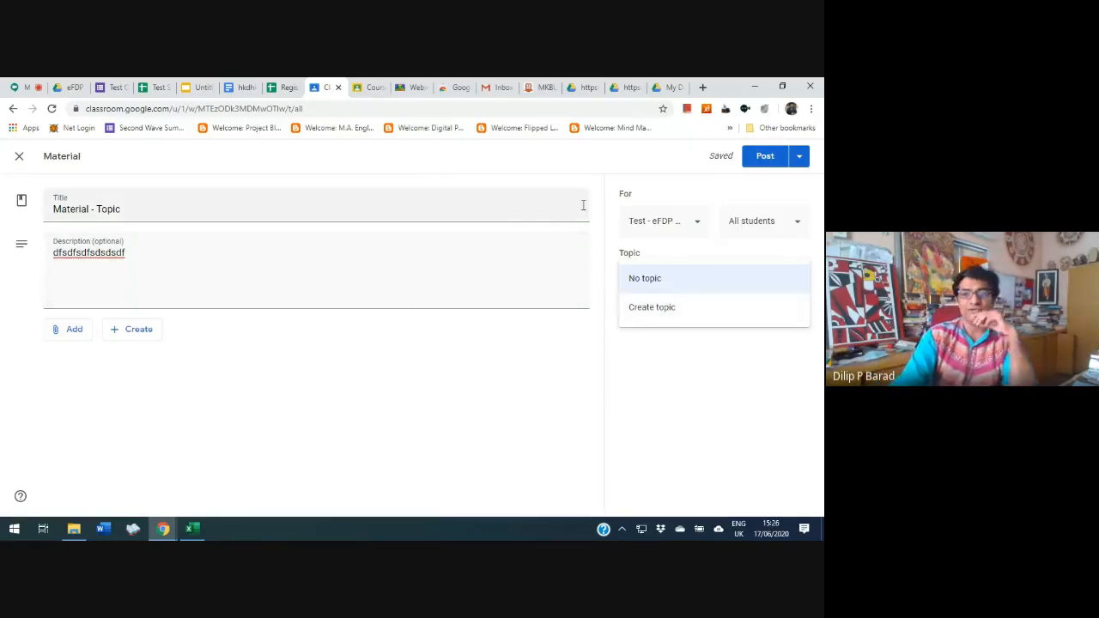
pyautogui.click(371, 88)
pyautogui.click(329, 88)
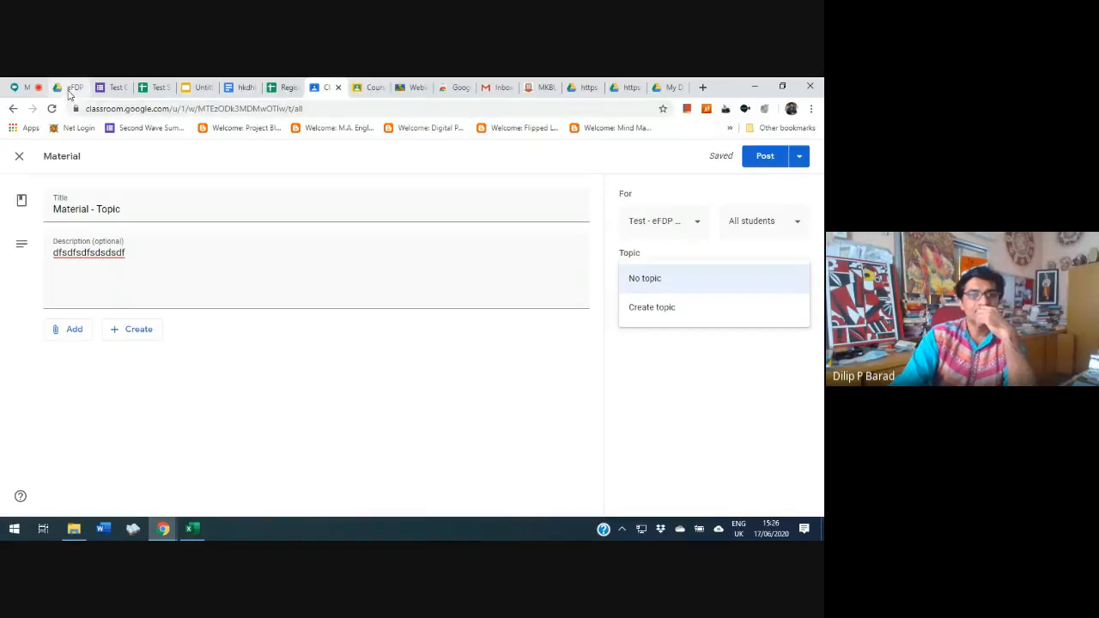
pyautogui.click(703, 87)
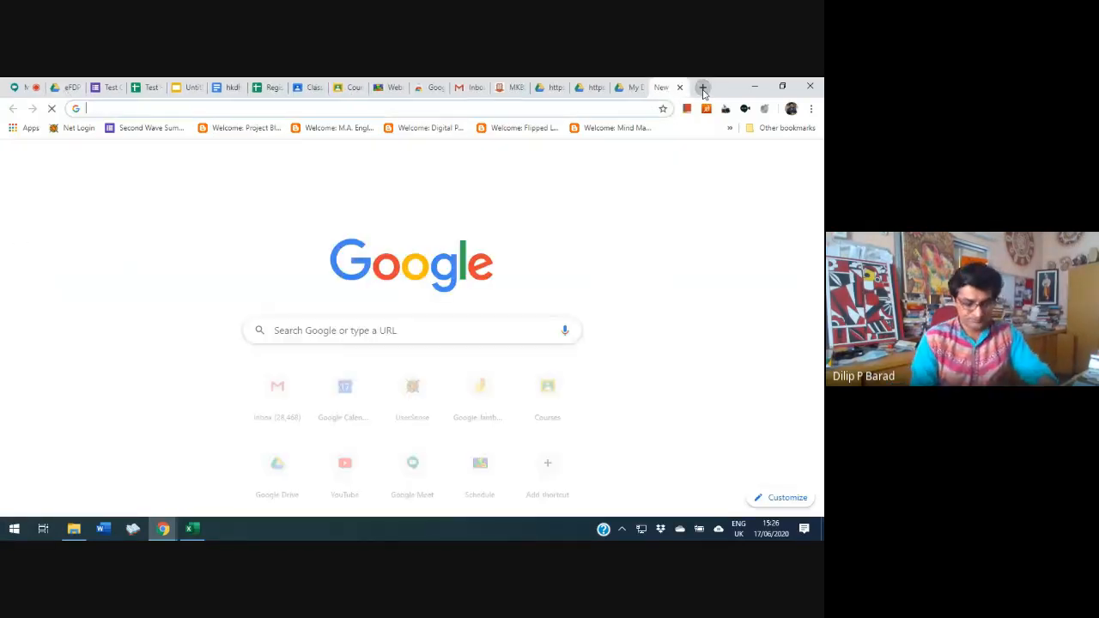
# Switch Classroom to the university account and open the classwork of the eFDP-MKBU class
pyautogui.click(350, 88)
pyautogui.click(790, 161)
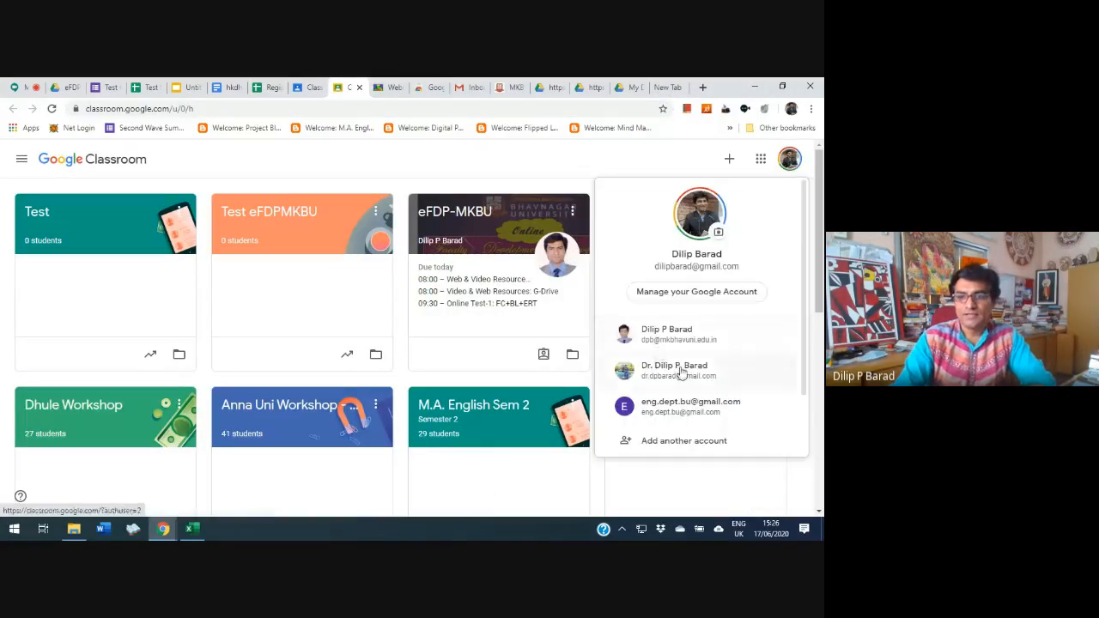
pyautogui.click(697, 334)
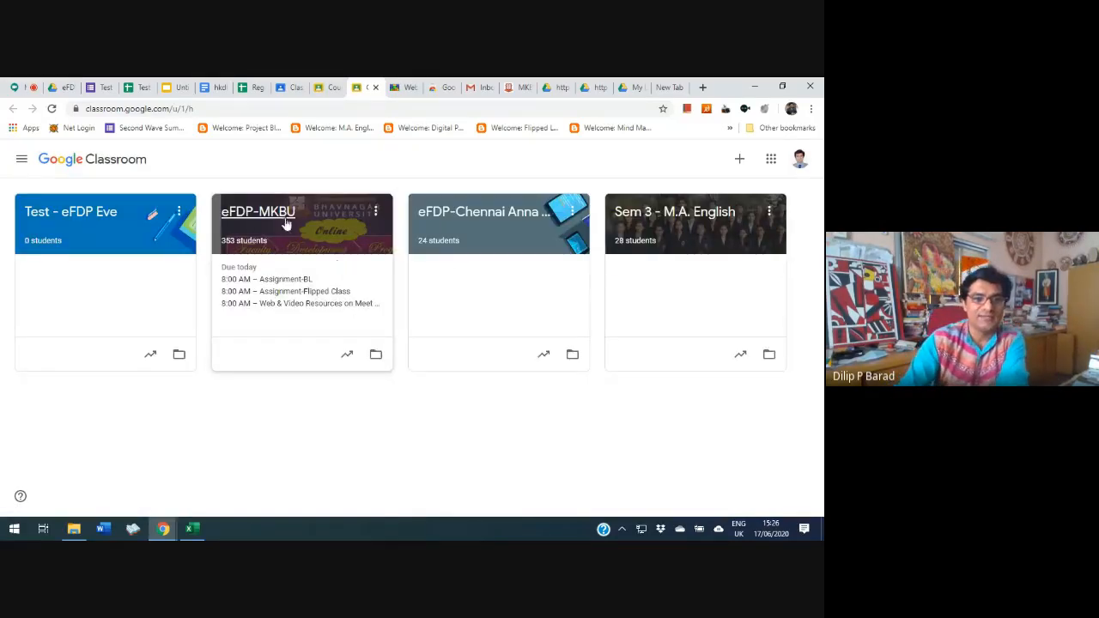
pyautogui.click(279, 212)
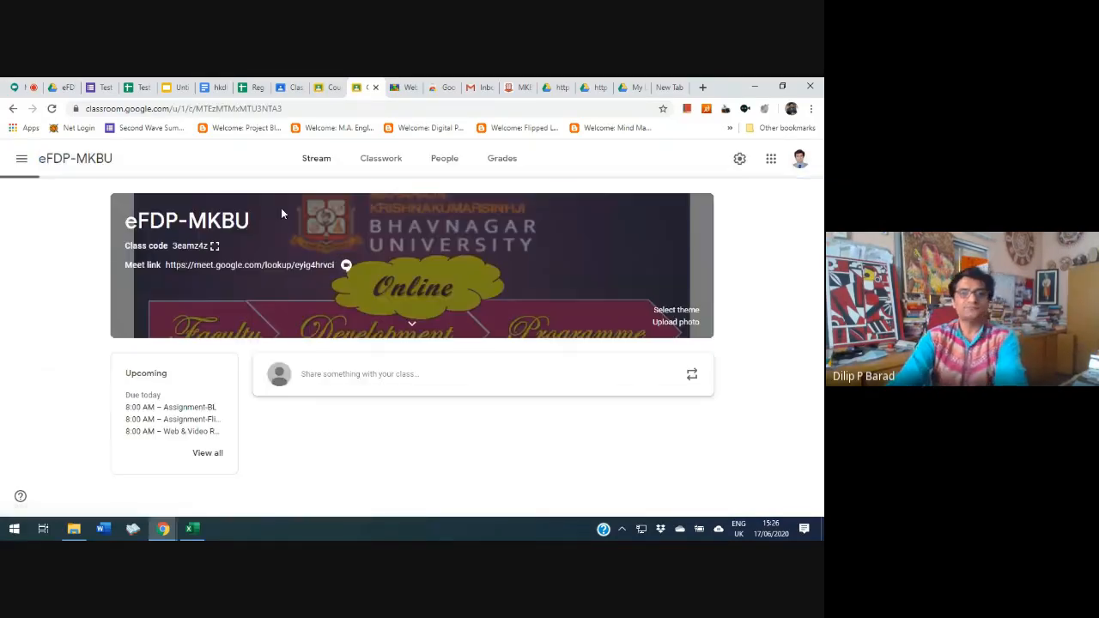
pyautogui.click(383, 162)
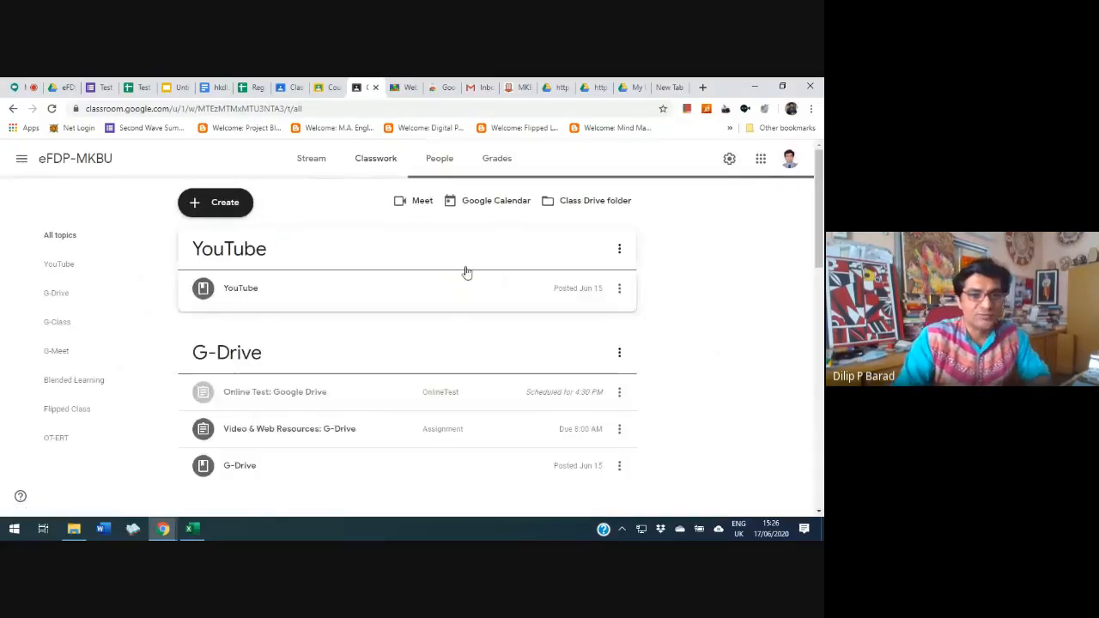
# Look through the topics and posted items in the eFDP-MKBU classwork, from YouTube down to OT-ERT
pyautogui.scroll(-3, 466, 272)
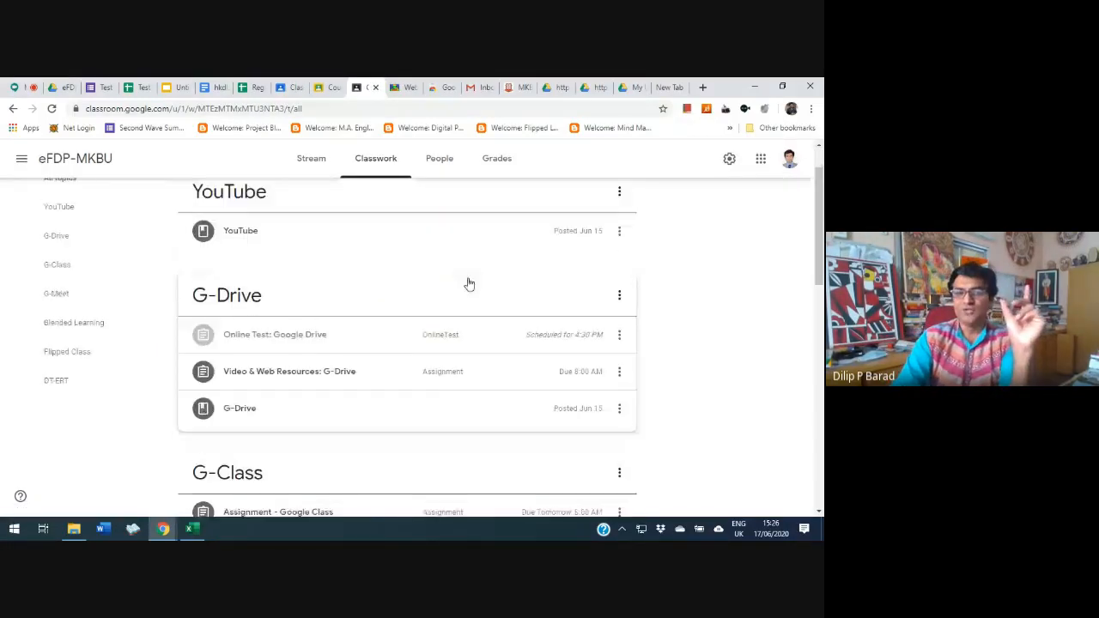
pyautogui.scroll(-6, 496, 336)
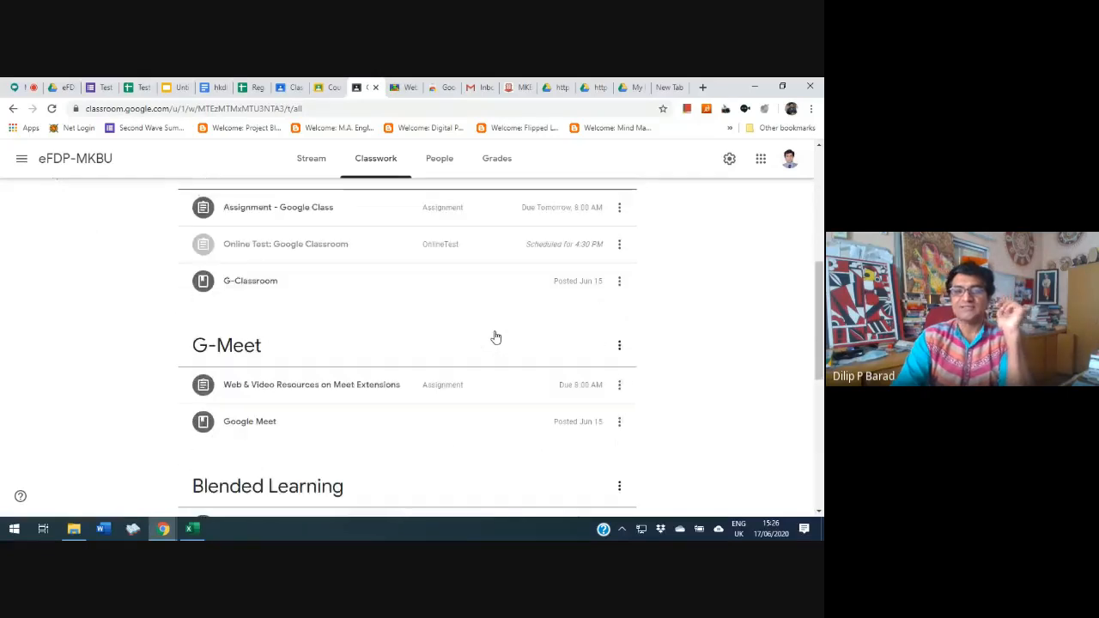
pyautogui.scroll(-1, 495, 336)
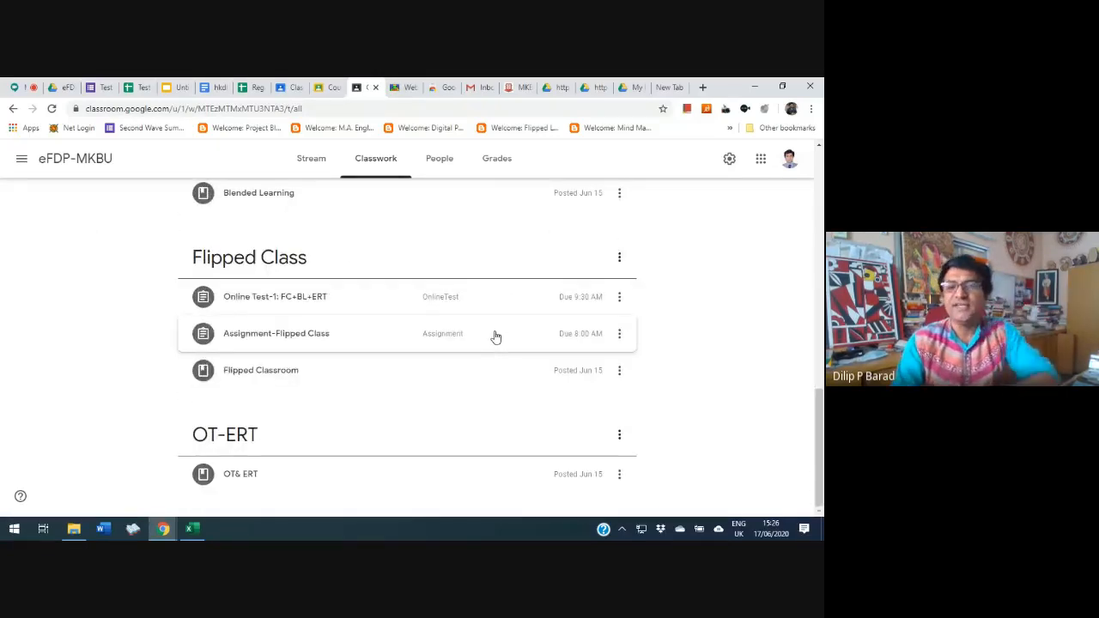
pyautogui.scroll(15, 495, 337)
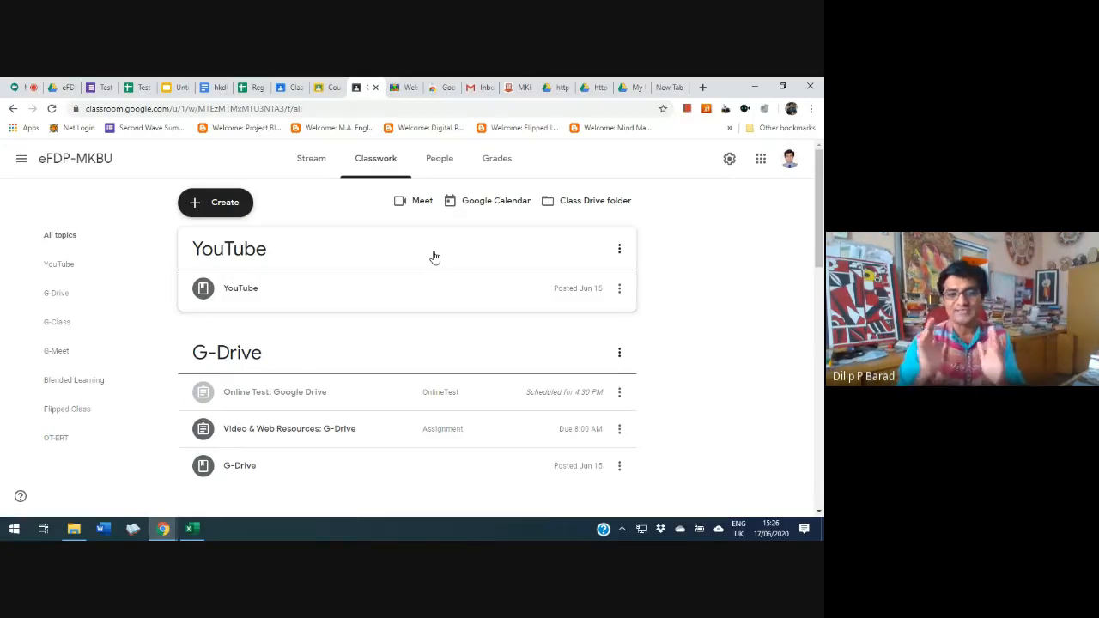
# Return to the unfinished "Material - Topic" form of the test class and leave its new topic field empty
pyautogui.click(324, 88)
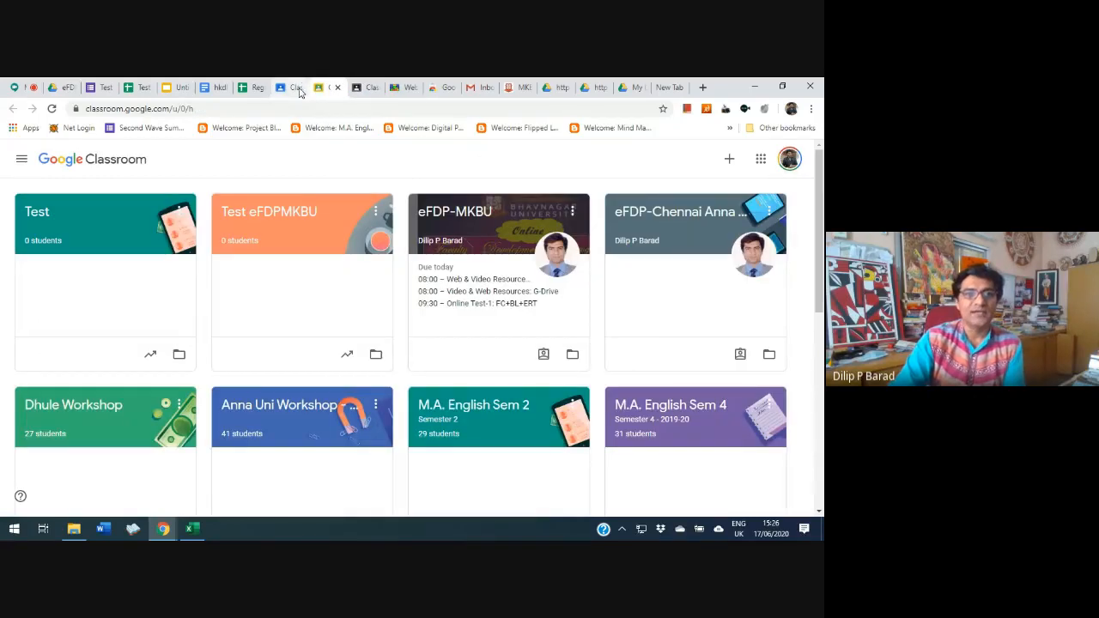
pyautogui.click(290, 88)
pyautogui.click(661, 306)
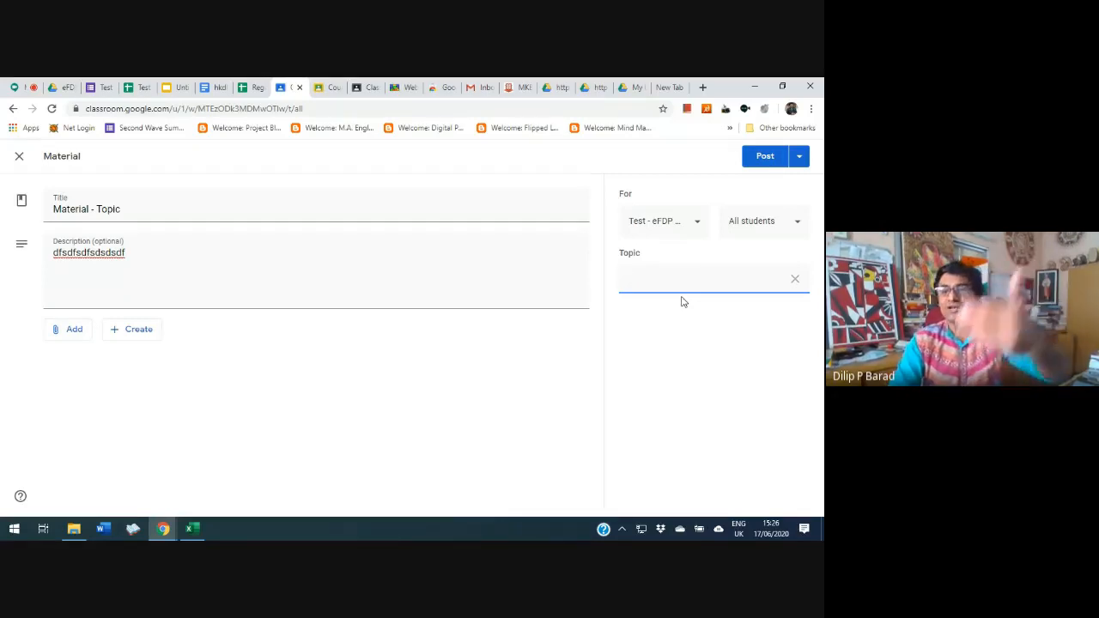
pyautogui.click(720, 343)
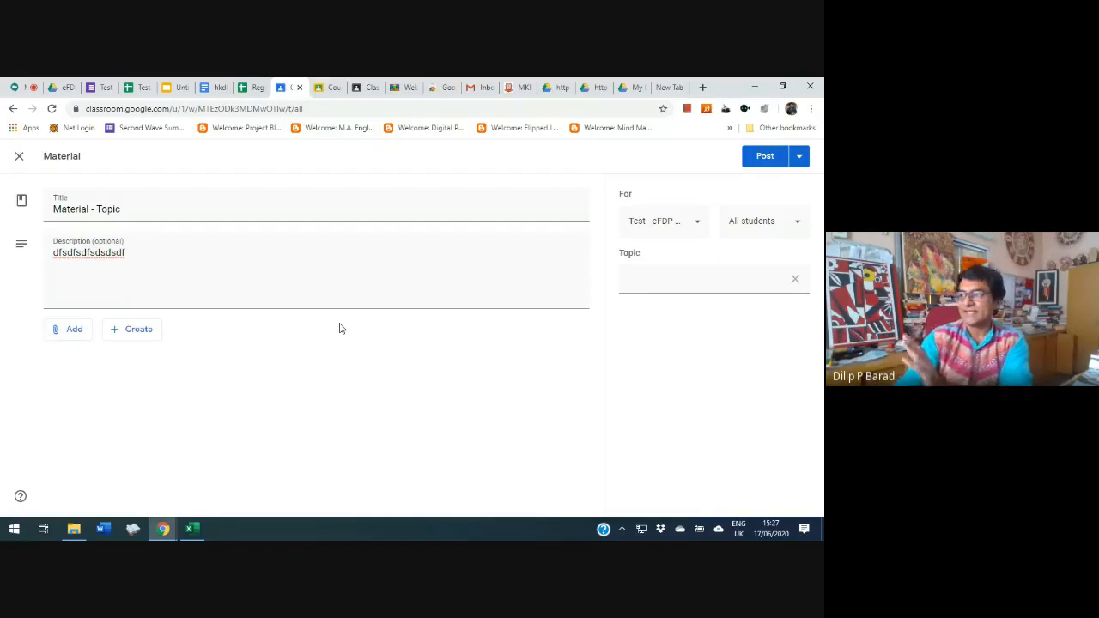
# Browse the Google Drive file sources and attach the recent Google Docs file "hkdhkdkahdka" to the material
pyautogui.click(74, 328)
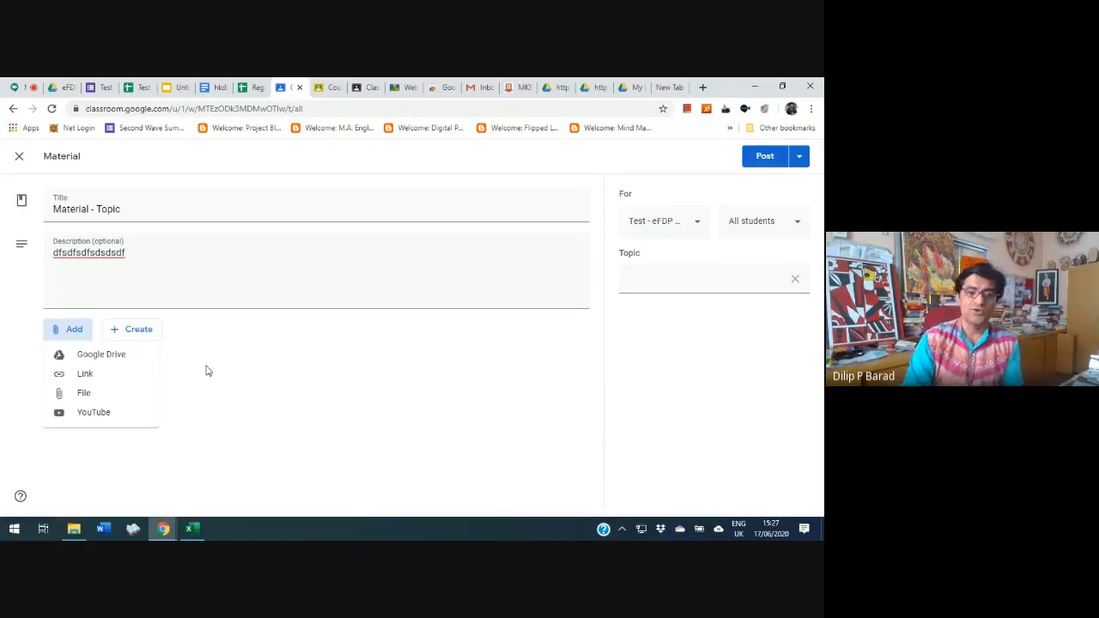
pyautogui.click(109, 356)
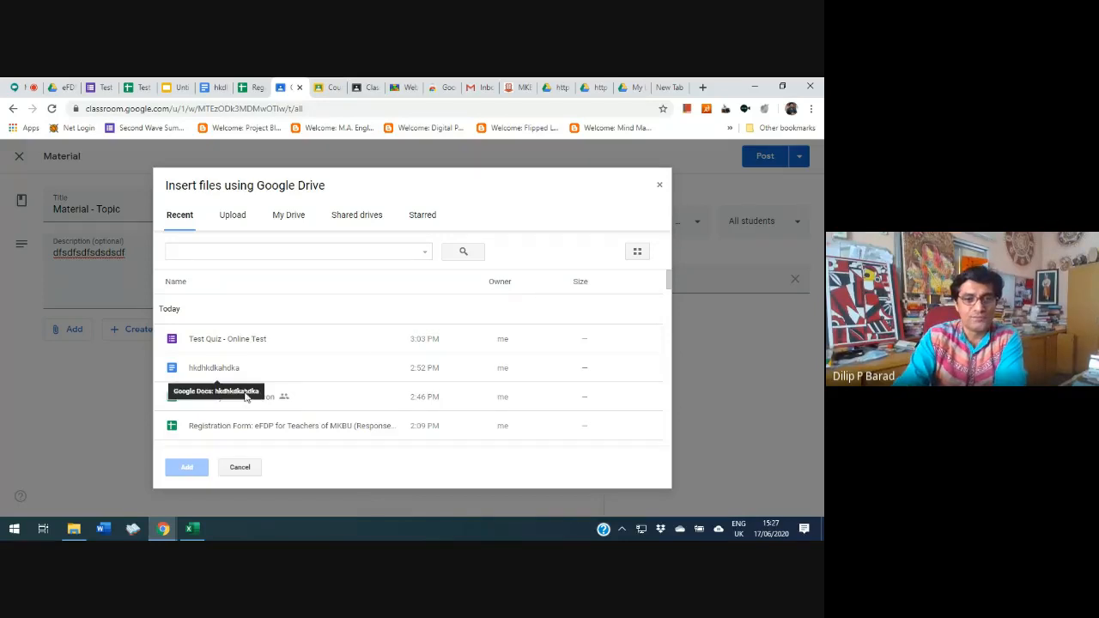
pyautogui.scroll(-5, 301, 382)
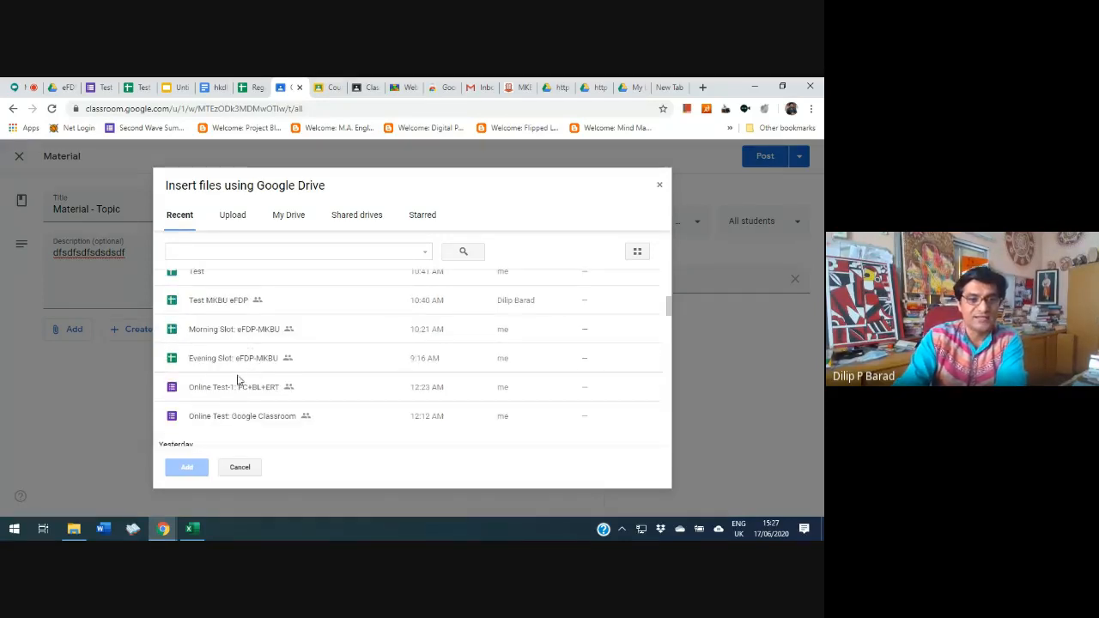
pyautogui.scroll(-3, 245, 369)
pyautogui.scroll(10, 242, 357)
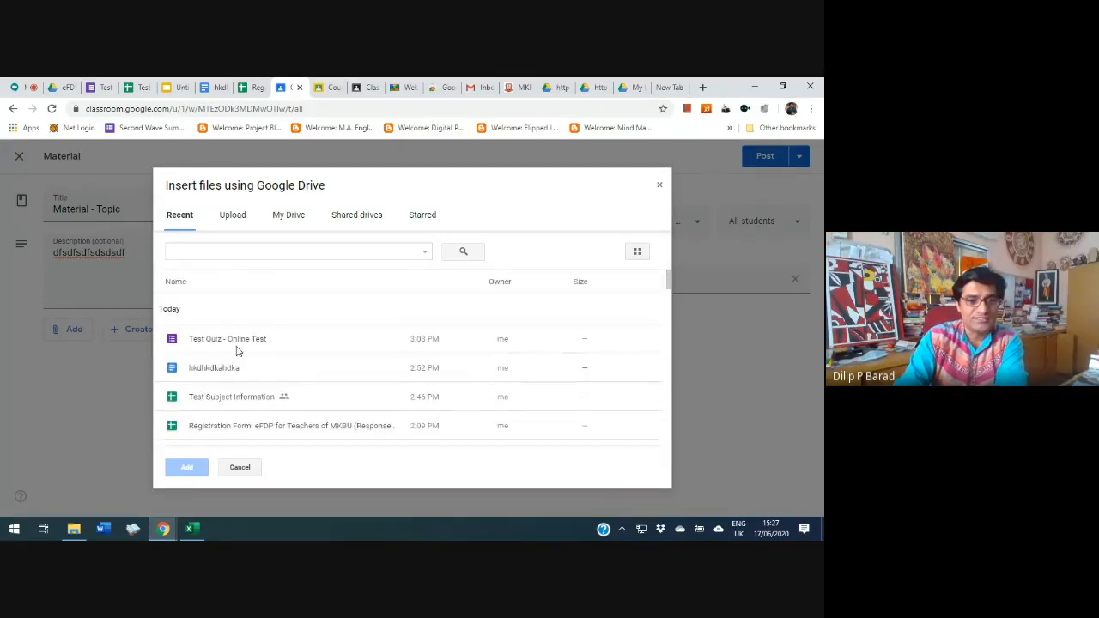
pyautogui.click(233, 216)
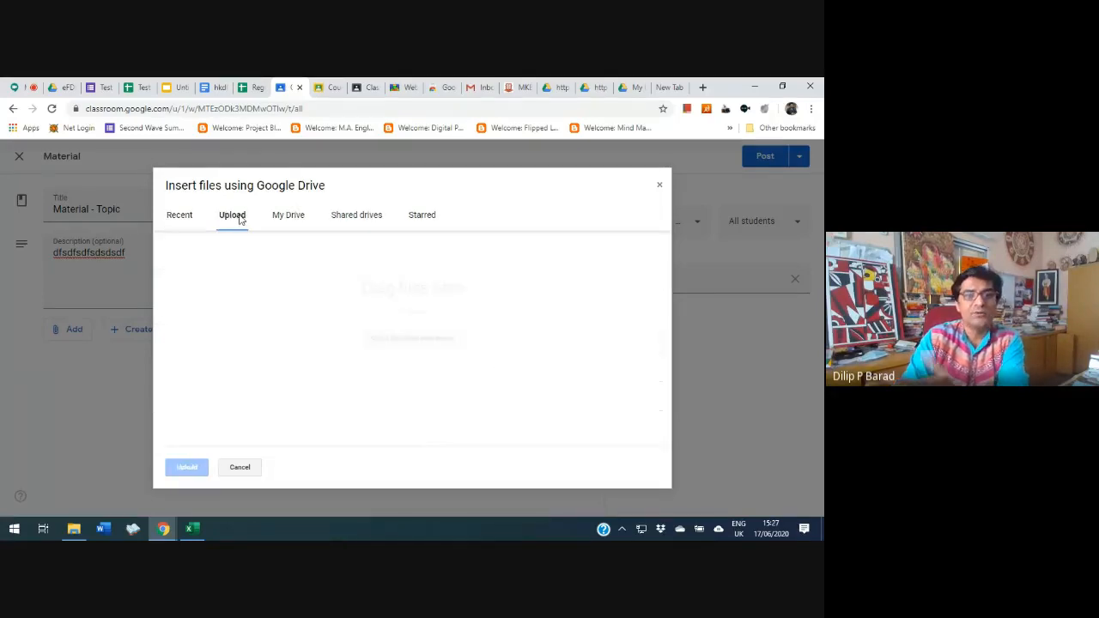
pyautogui.click(291, 221)
pyautogui.click(181, 220)
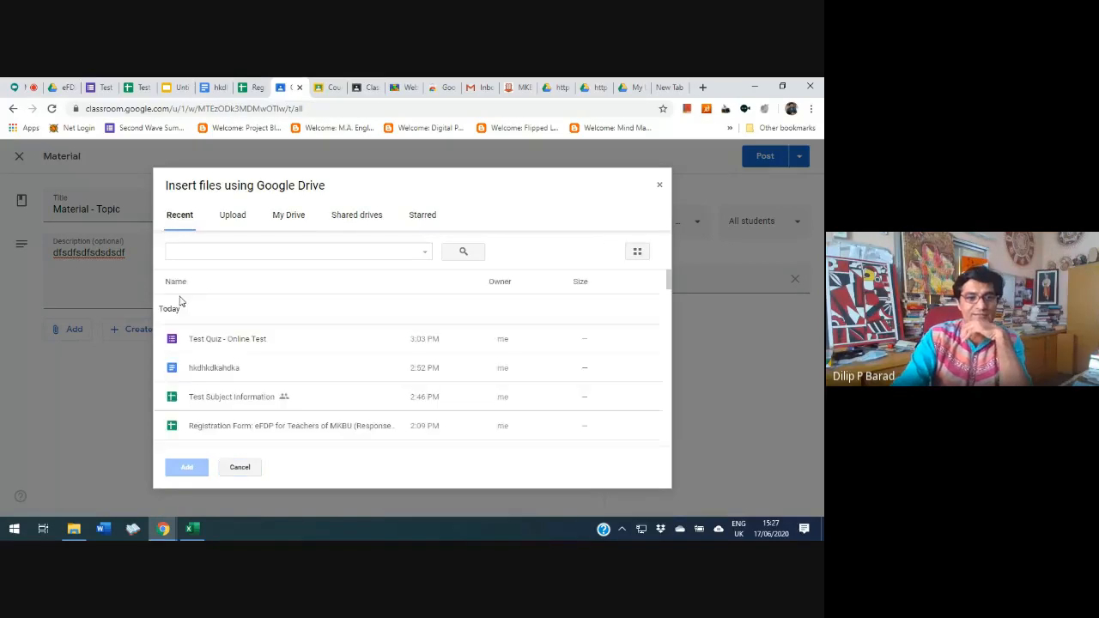
pyautogui.click(221, 373)
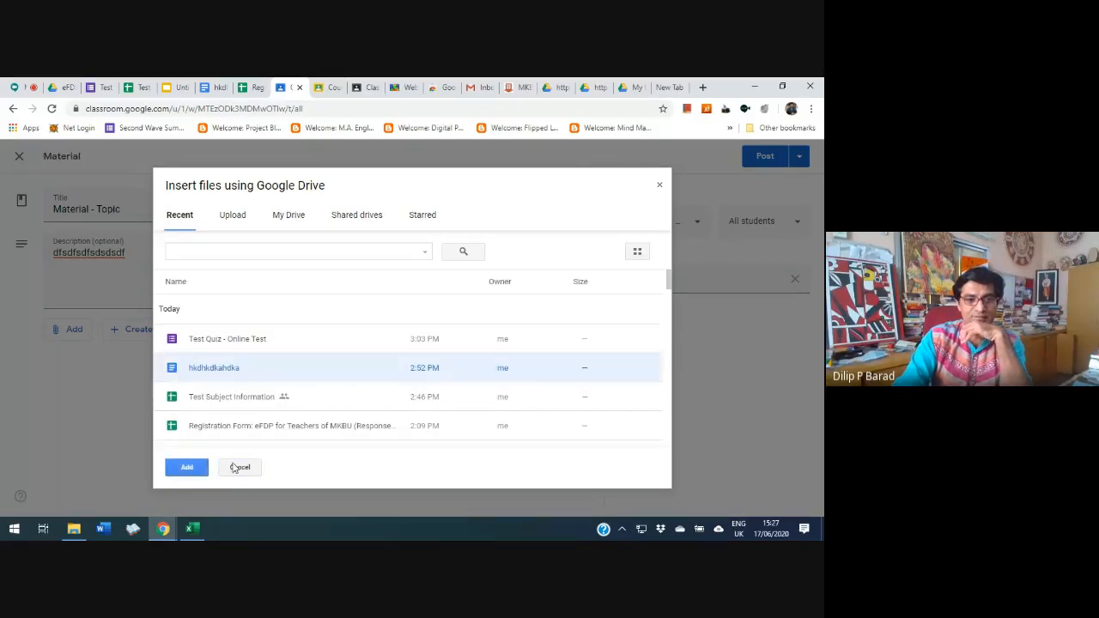
pyautogui.click(188, 467)
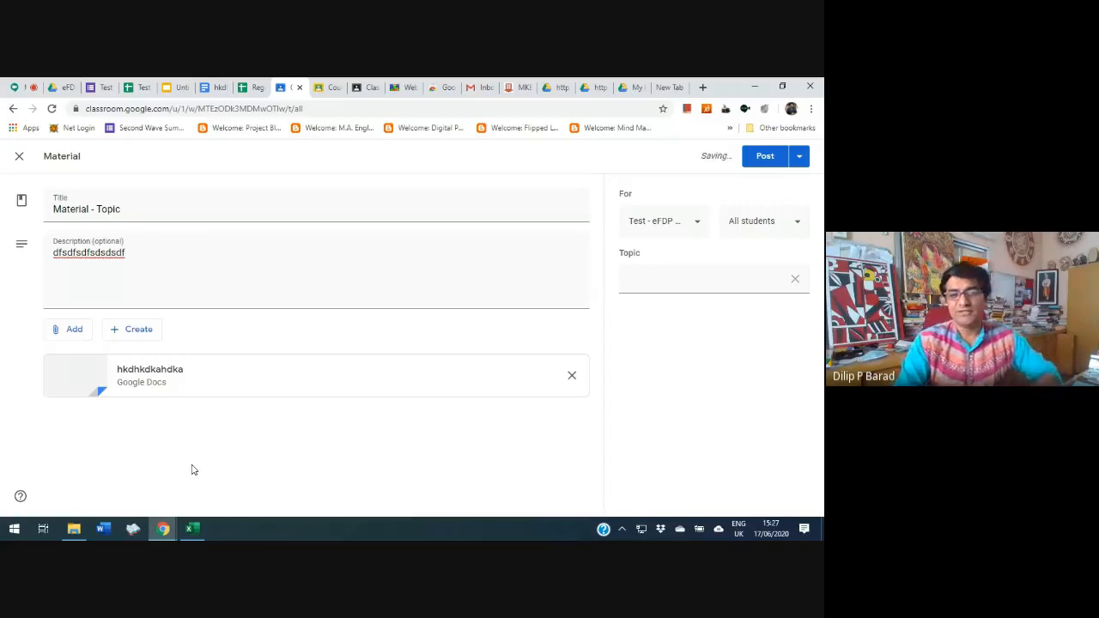
# Search YouTube for "efdp-mkbu" and attach the video "eFDP-MKBU: Evening Slot: Introductory Session: 15-6-20" to the material
pyautogui.click(70, 331)
pyautogui.click(97, 413)
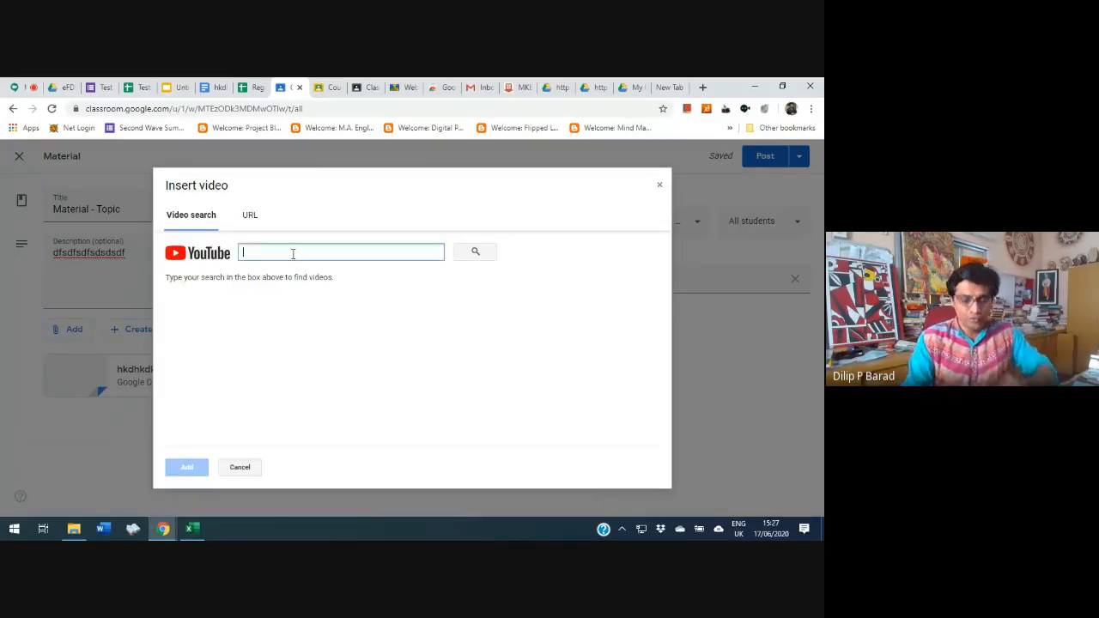
pyautogui.write('efdp')
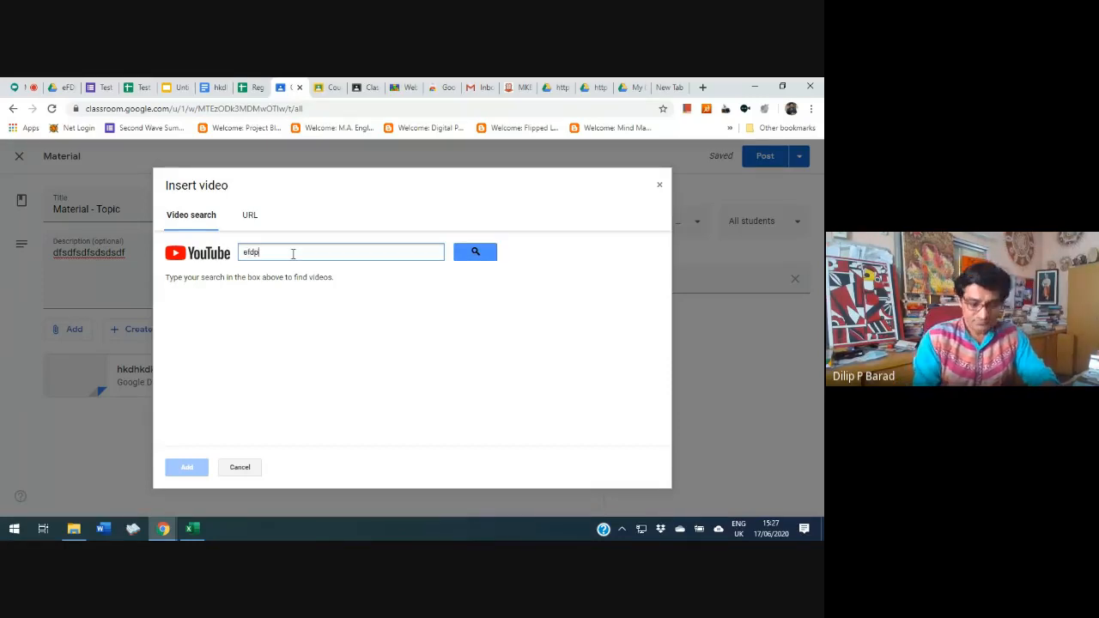
pyautogui.write('-mkbu')
pyautogui.press('Return')
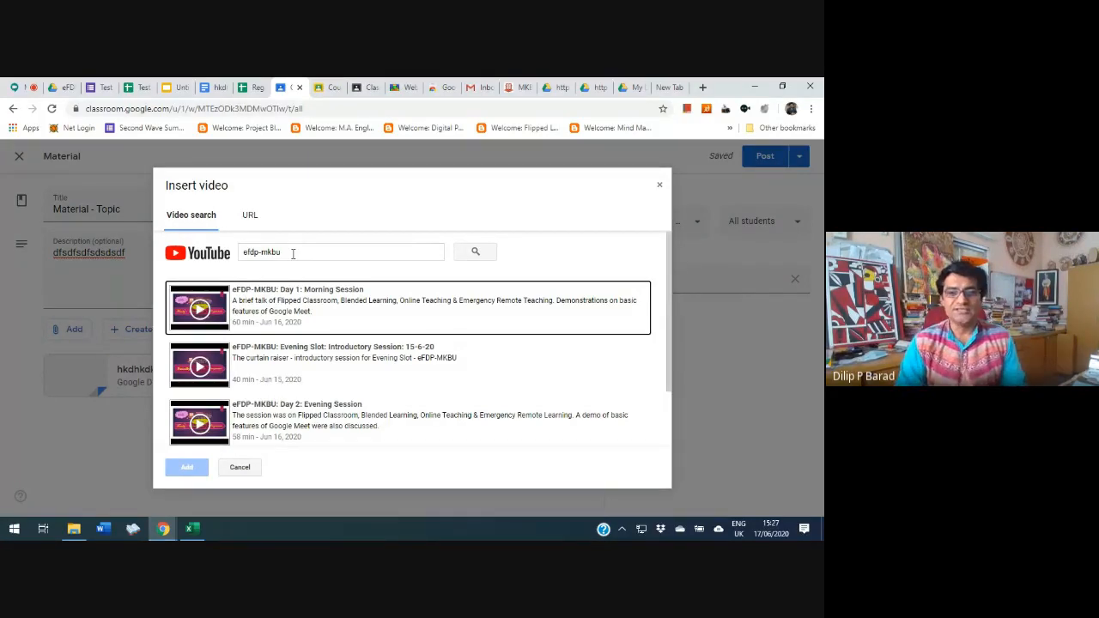
pyautogui.click(327, 364)
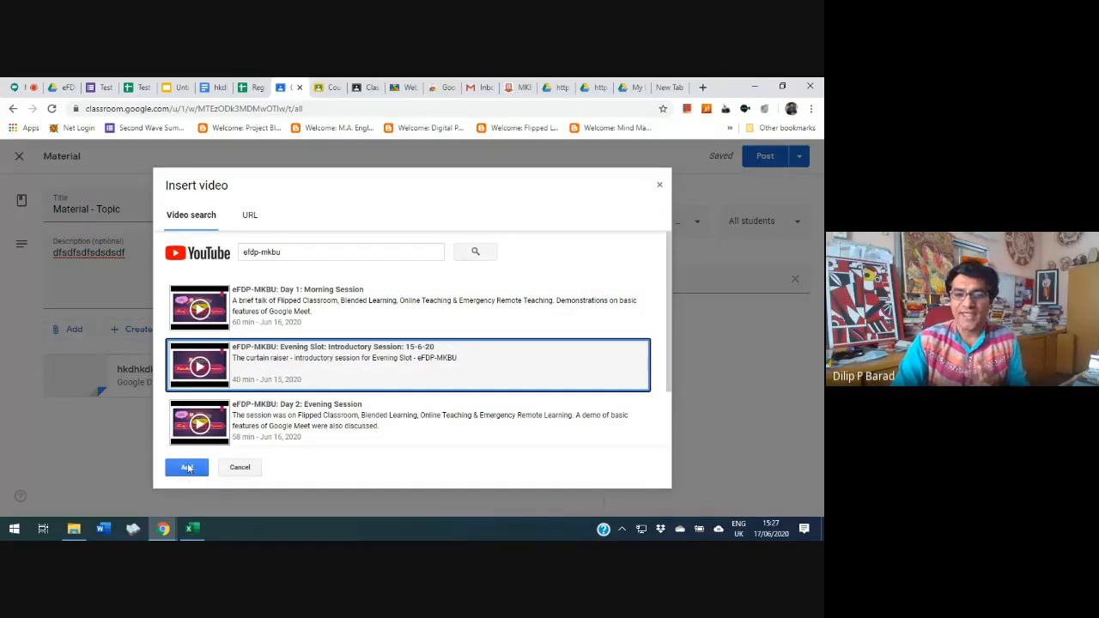
pyautogui.click(188, 468)
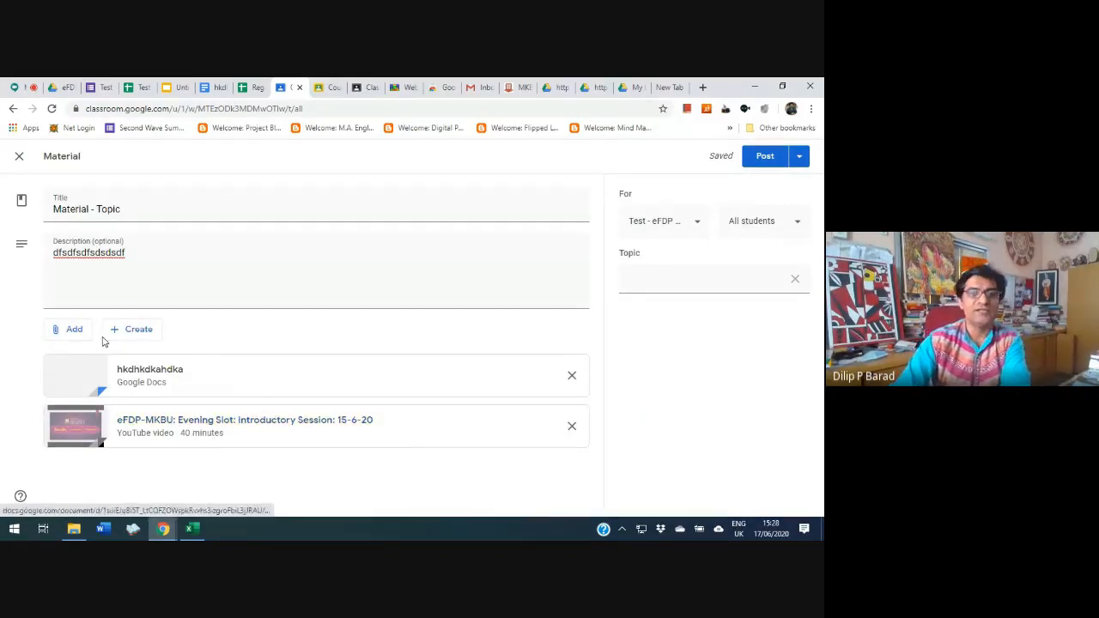
# View the file types that can be created for the material and its scheduling settings, without creating or scheduling anything
pyautogui.click(138, 331)
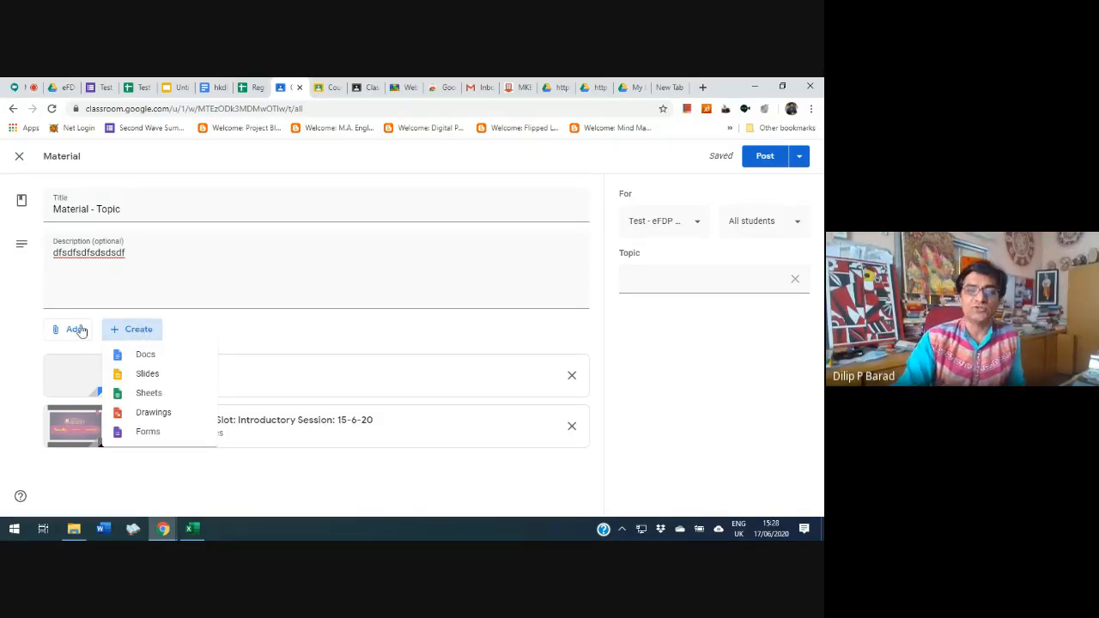
pyautogui.click(129, 254)
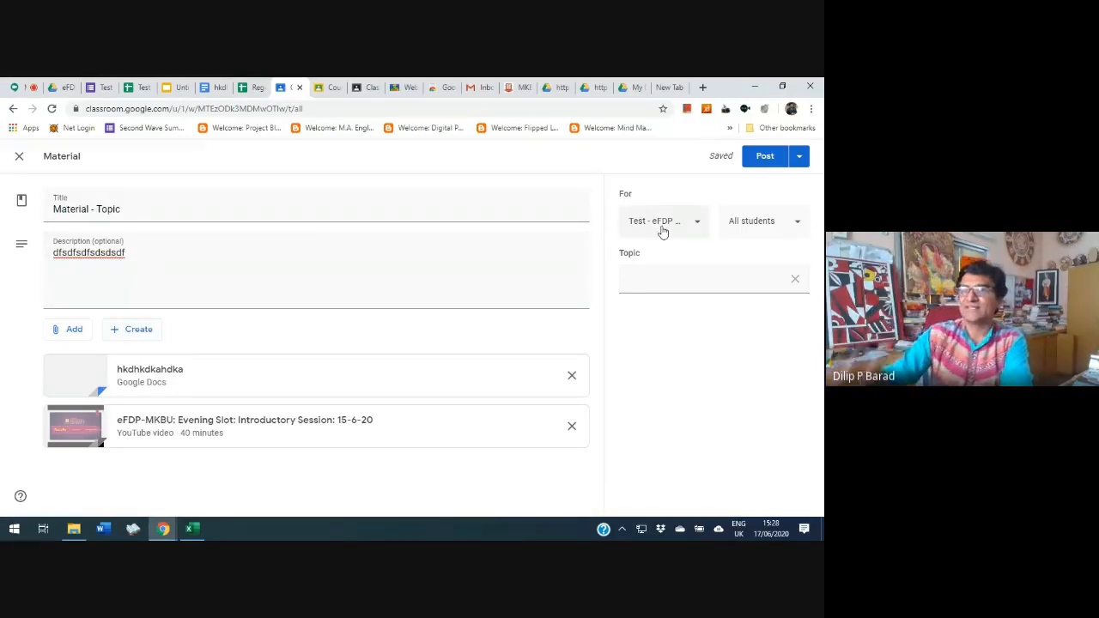
pyautogui.click(799, 157)
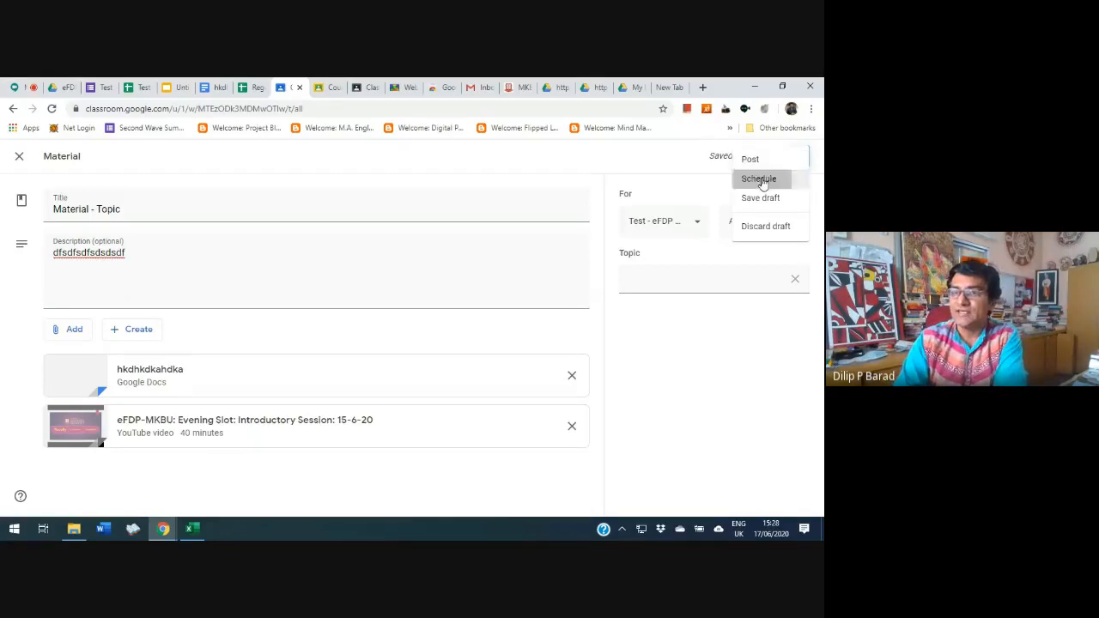
pyautogui.click(761, 179)
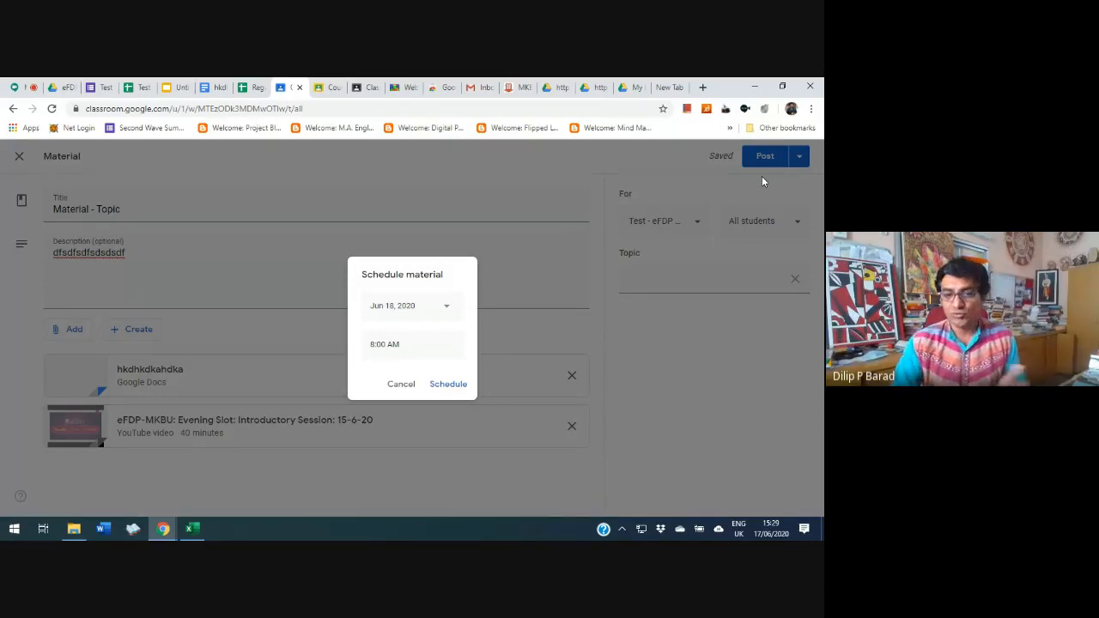
pyautogui.click(399, 384)
# Save the material as a draft and start a new question in the Test - eFDP Eve classwork
pyautogui.click(801, 158)
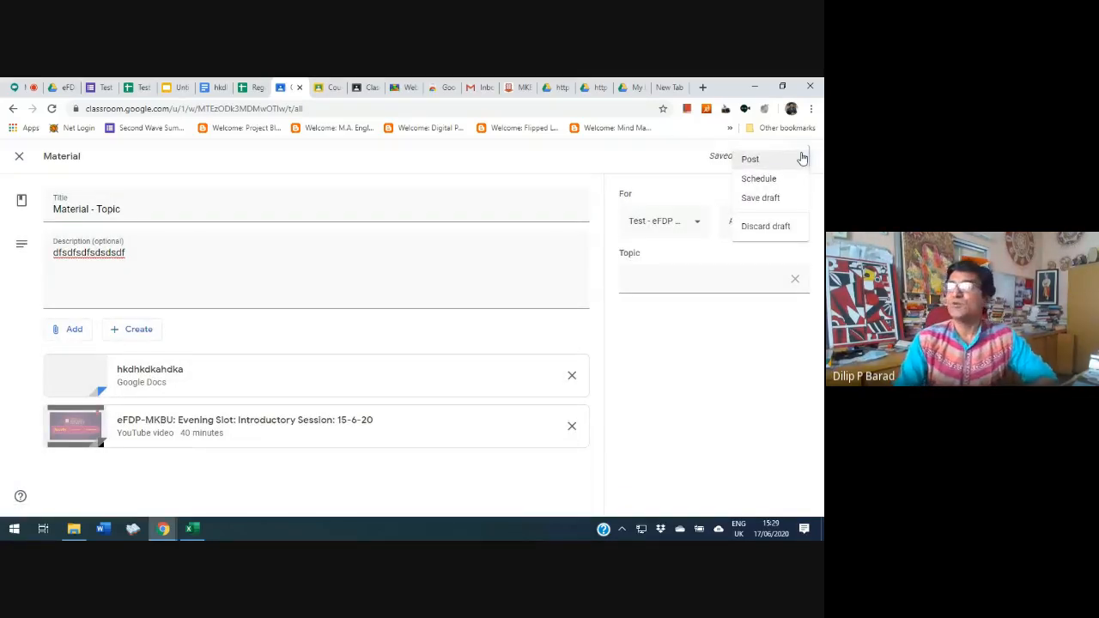
pyautogui.click(748, 198)
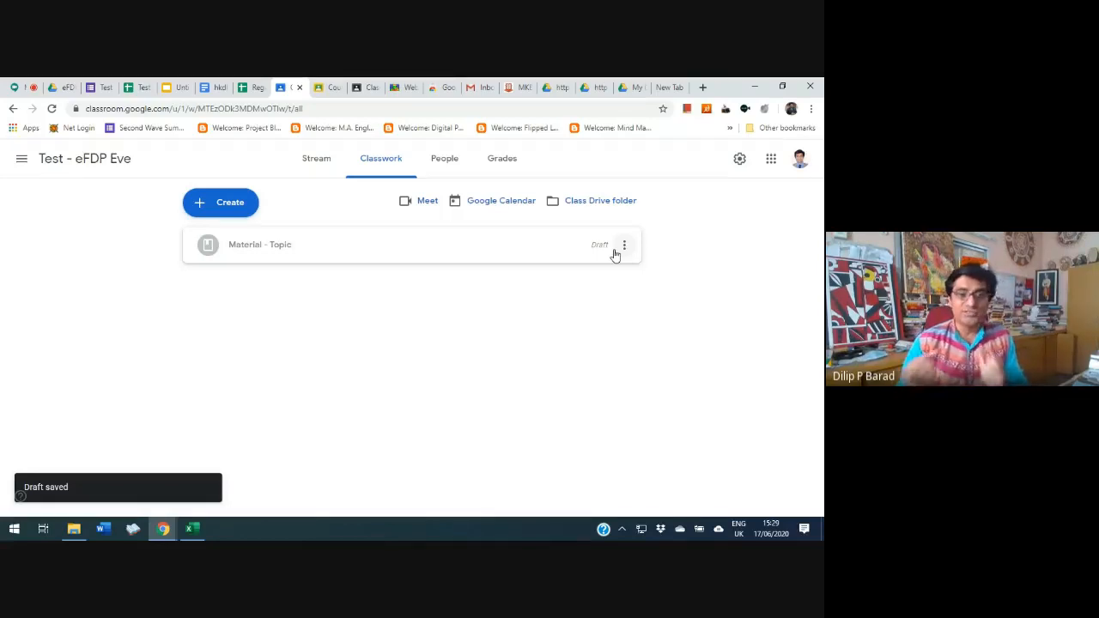
pyautogui.click(199, 206)
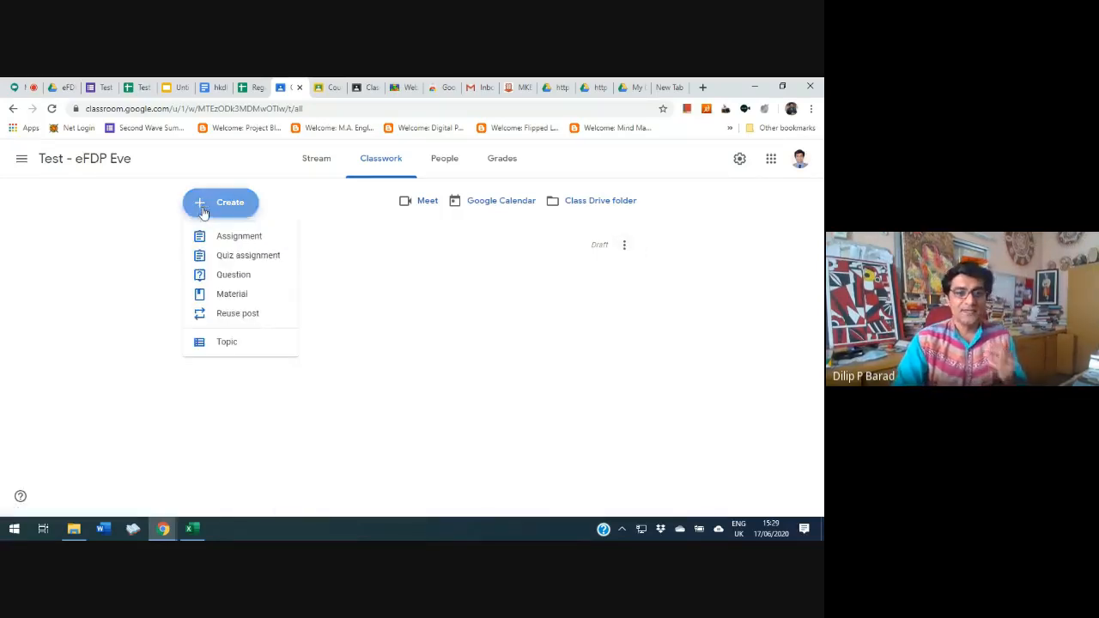
pyautogui.click(240, 275)
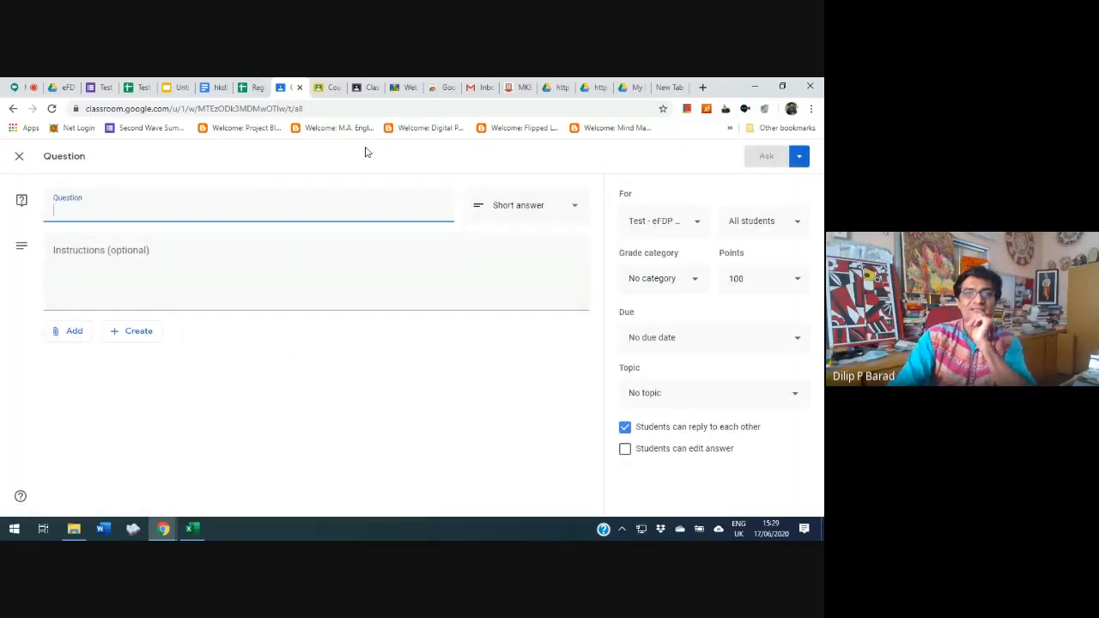
# Open the question "How was the online test on FC-BL-ERT?" in the eFDP-MKBU classwork and view its answer choices and student answers
pyautogui.click(331, 87)
pyautogui.click(360, 87)
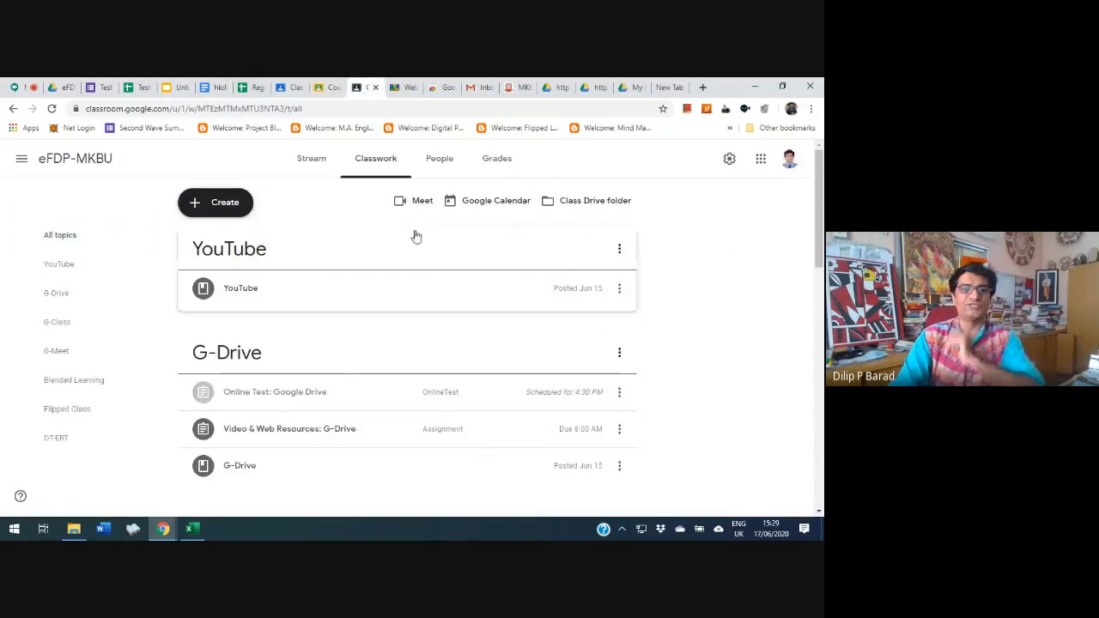
pyautogui.scroll(-1, 393, 267)
pyautogui.scroll(-6, 393, 267)
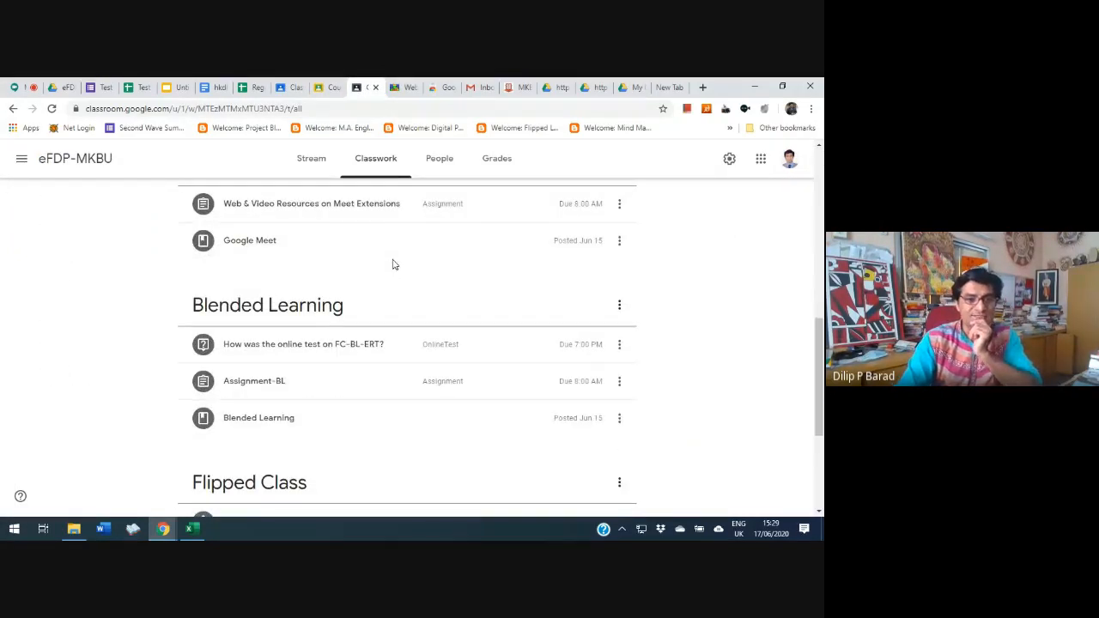
pyautogui.scroll(-1, 357, 342)
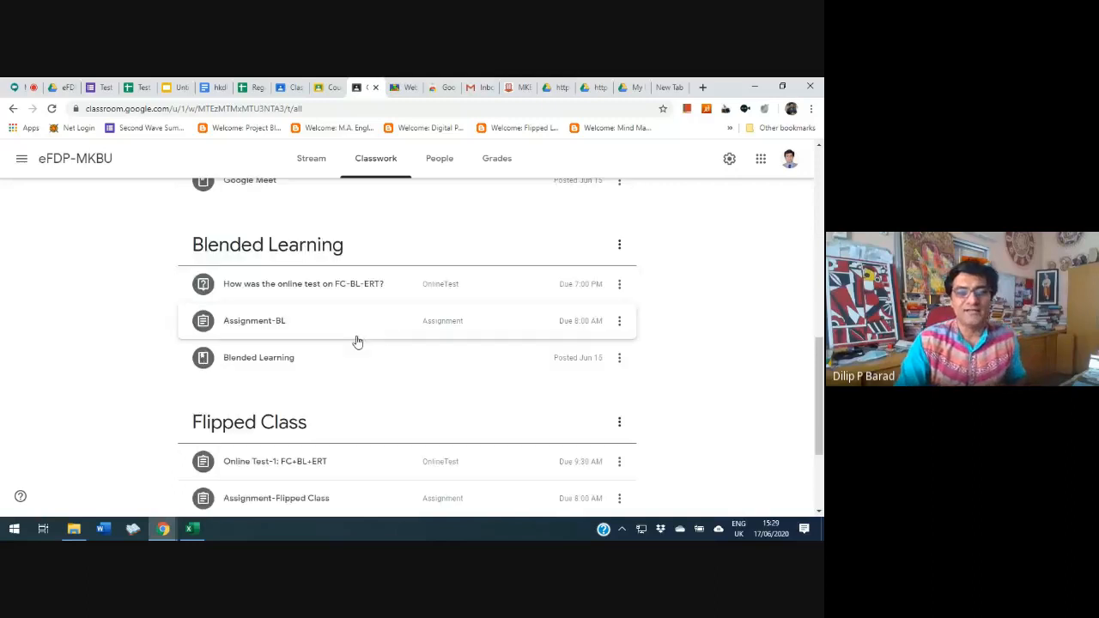
pyautogui.click(314, 287)
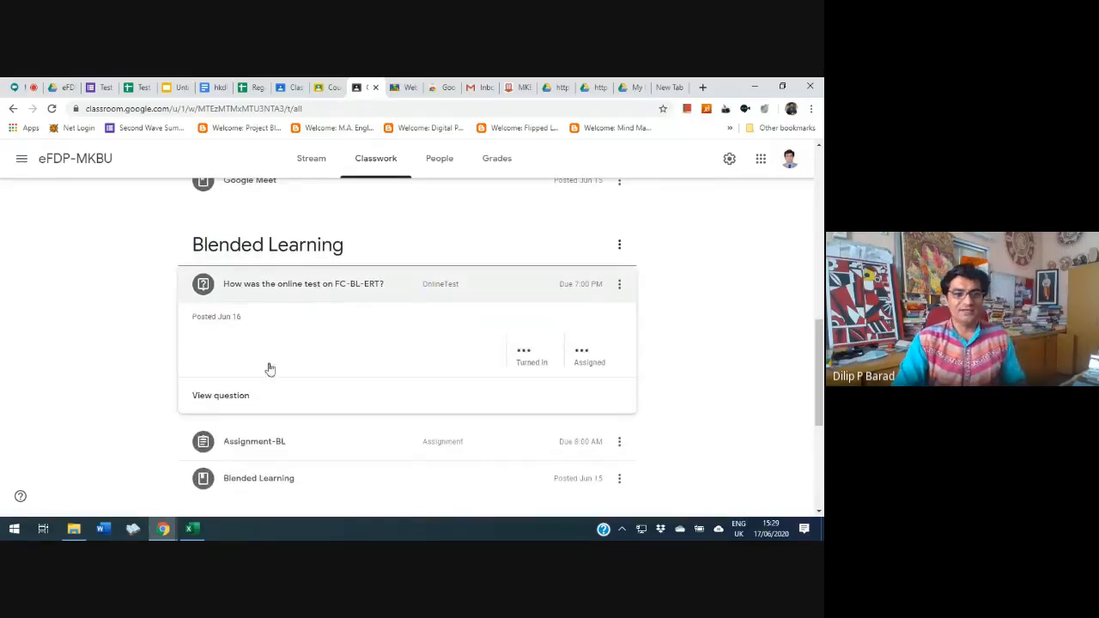
pyautogui.click(236, 402)
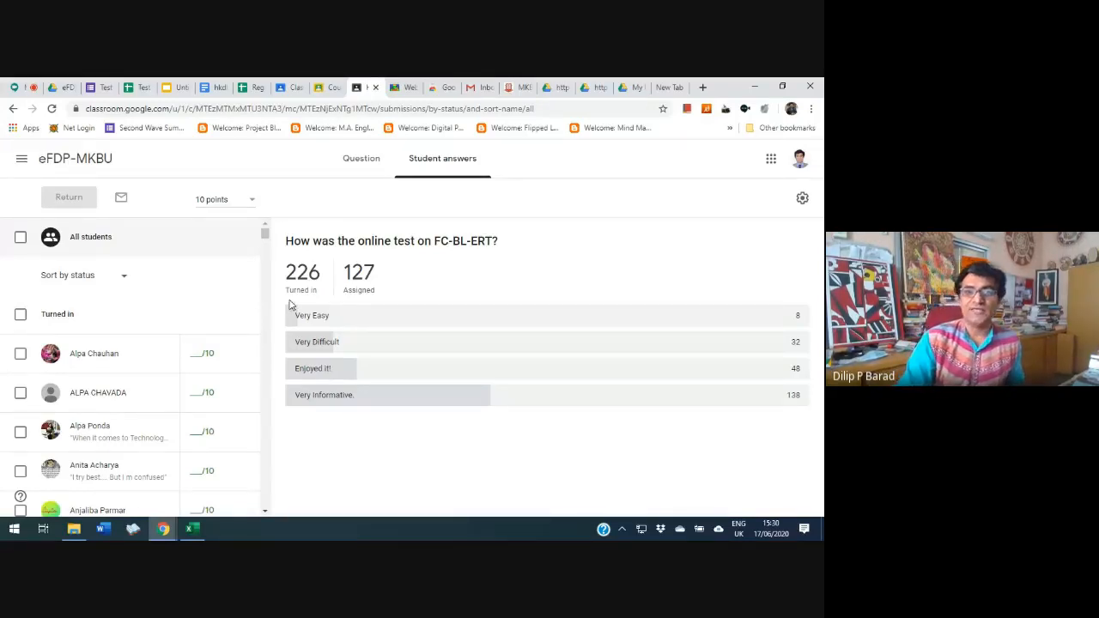
pyautogui.click(359, 159)
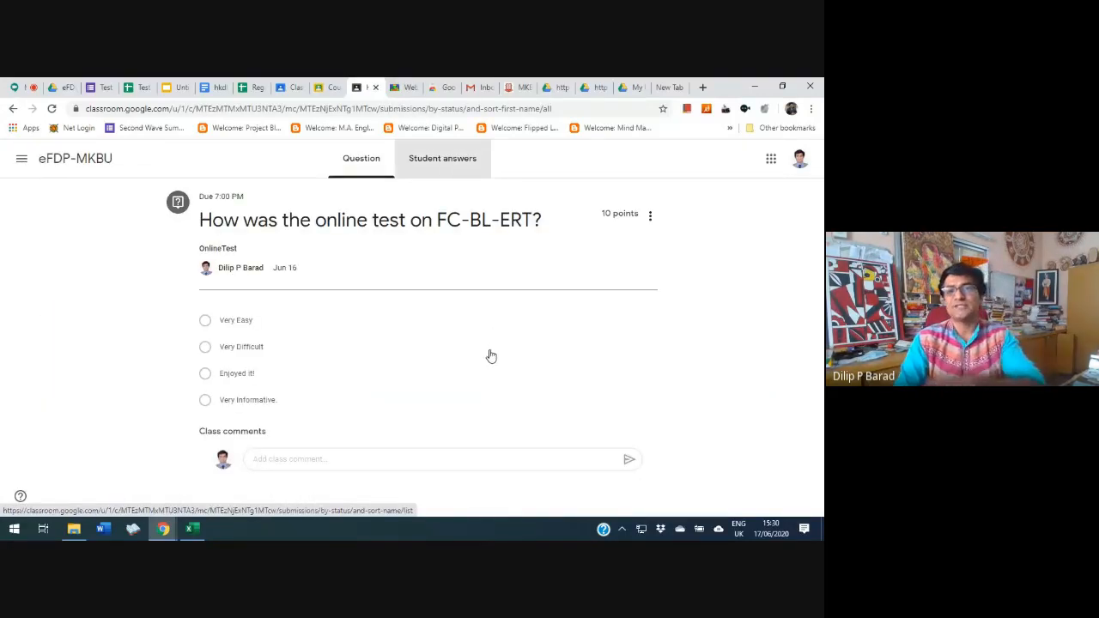
pyautogui.click(442, 159)
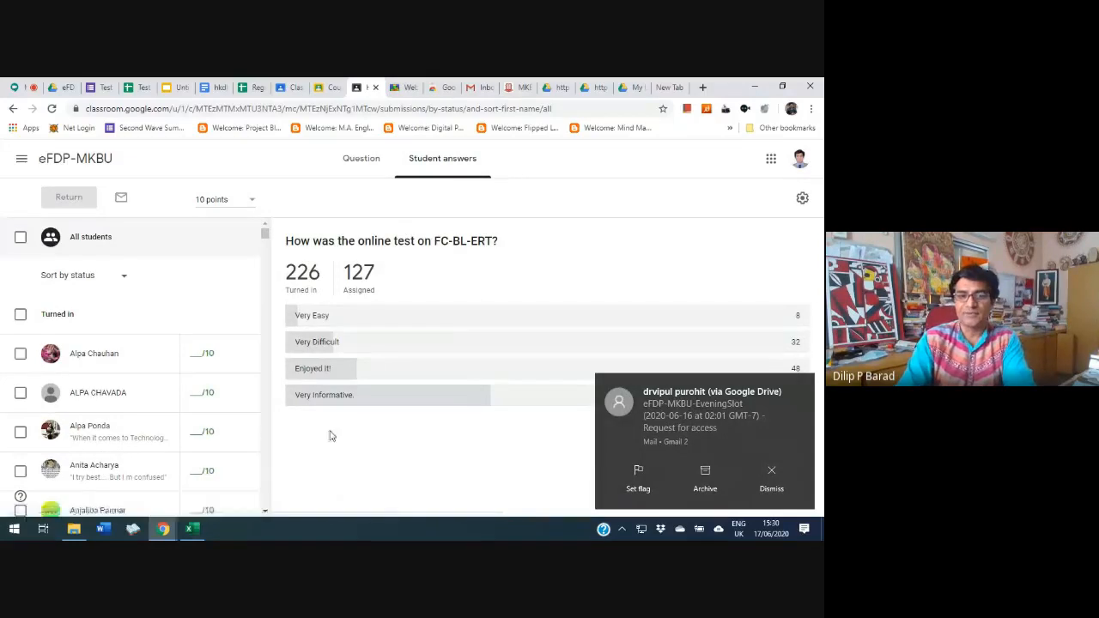
# View which students chose Very Easy, Very Difficult, Enjoyed it! and Very Informative in the question's student answers
pyautogui.click(770, 476)
pyautogui.click(318, 316)
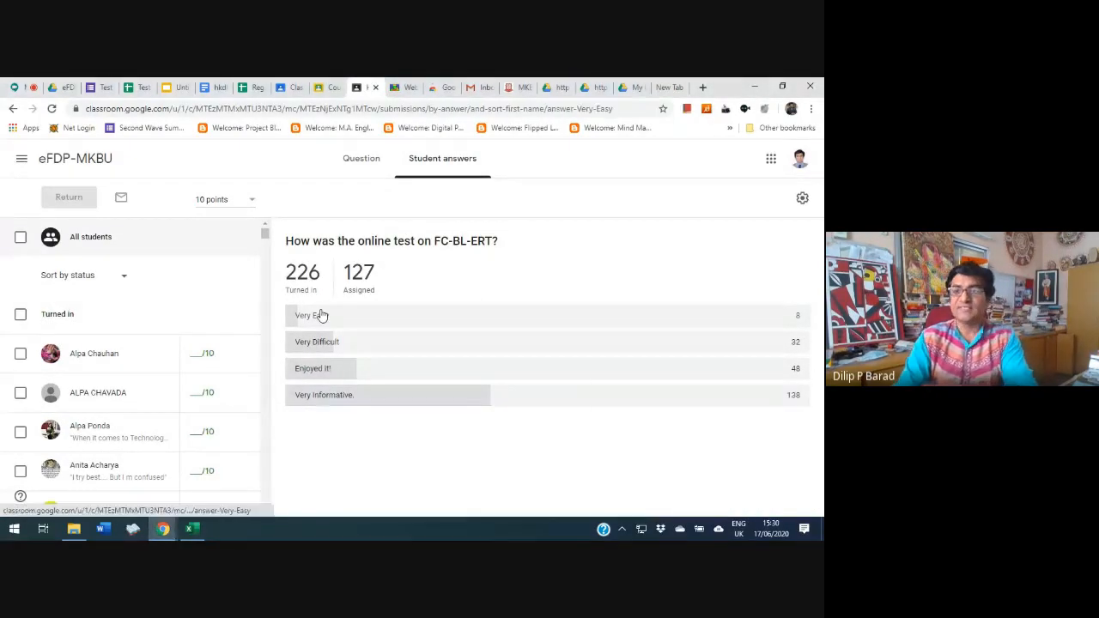
pyautogui.click(781, 478)
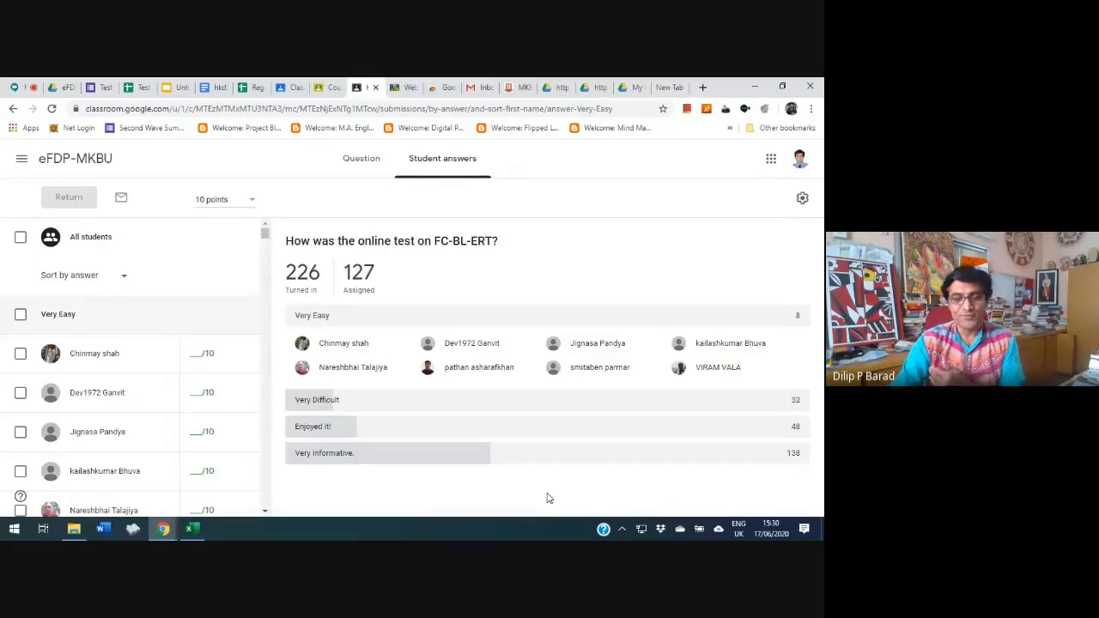
pyautogui.click(395, 404)
pyautogui.scroll(-3, 394, 405)
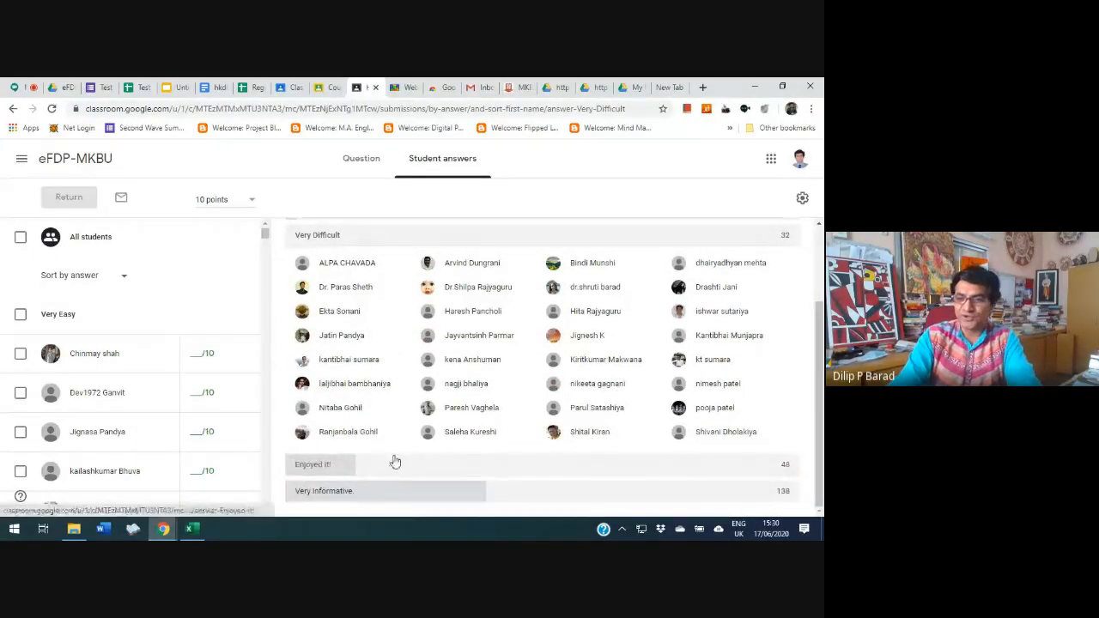
pyautogui.click(388, 464)
pyautogui.scroll(-3, 446, 409)
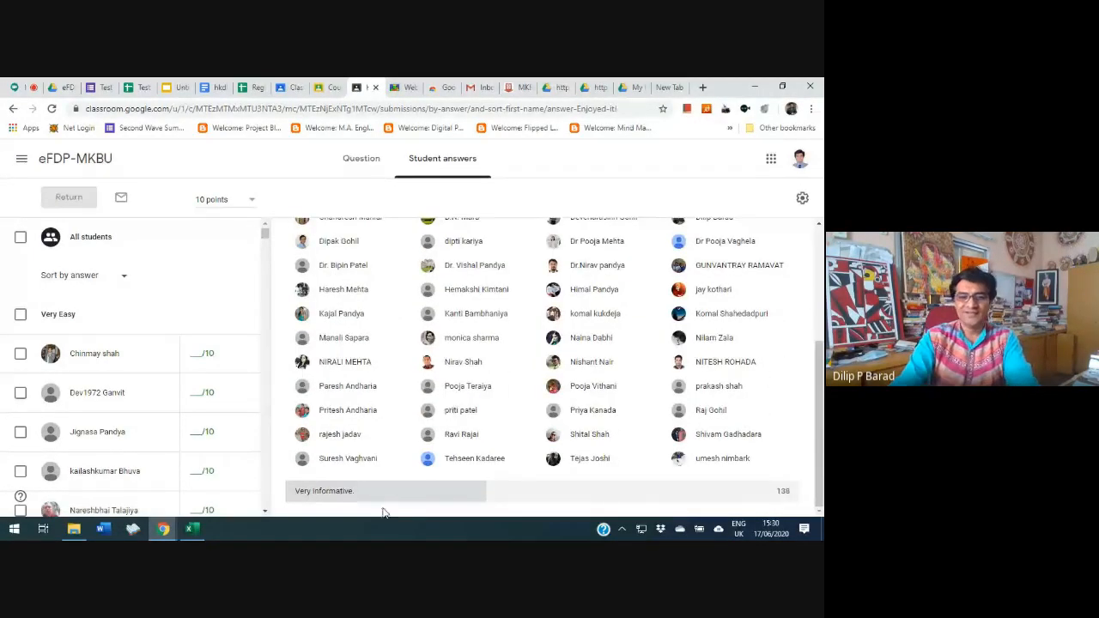
pyautogui.click(399, 485)
pyautogui.scroll(-10, 457, 374)
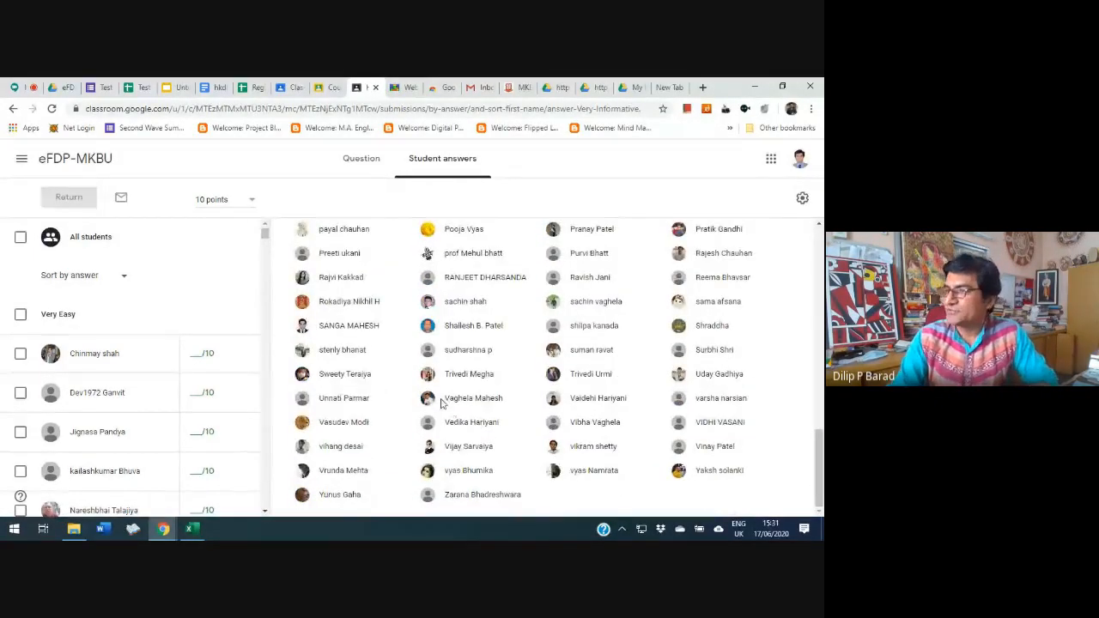
pyautogui.scroll(10, 445, 404)
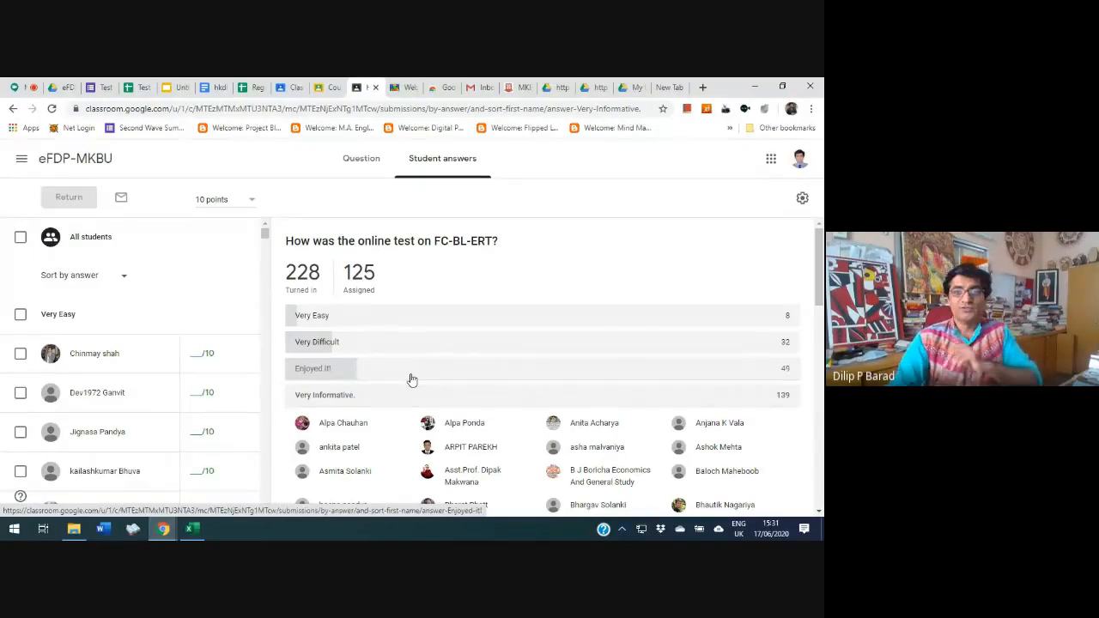
# Return to the Test - eFDP Eve class and close its blank question without asking it
pyautogui.click(324, 88)
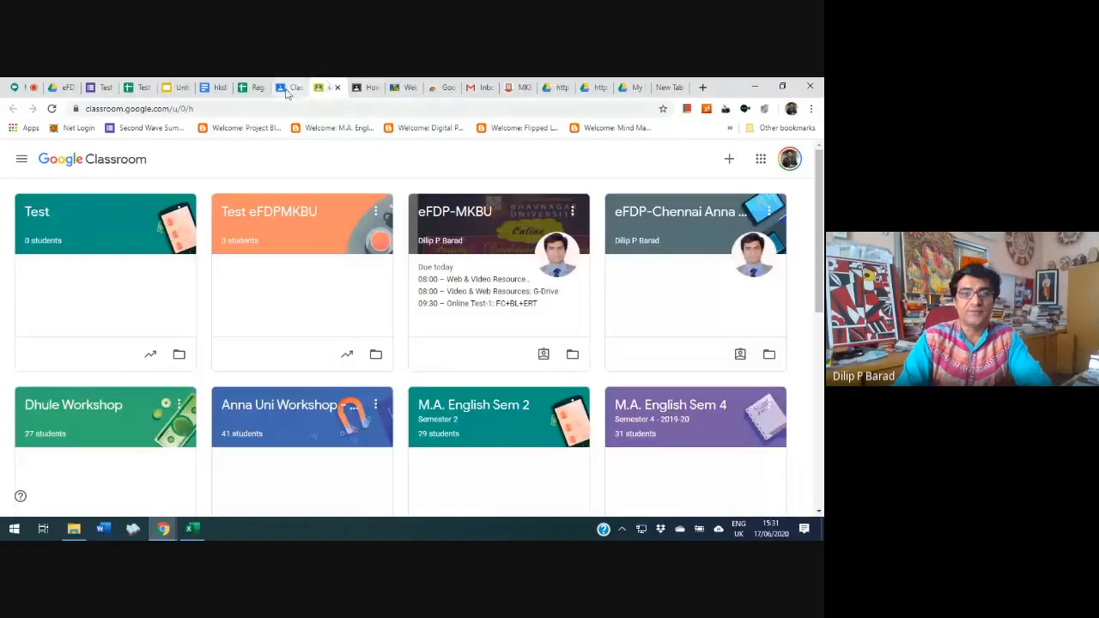
pyautogui.click(287, 89)
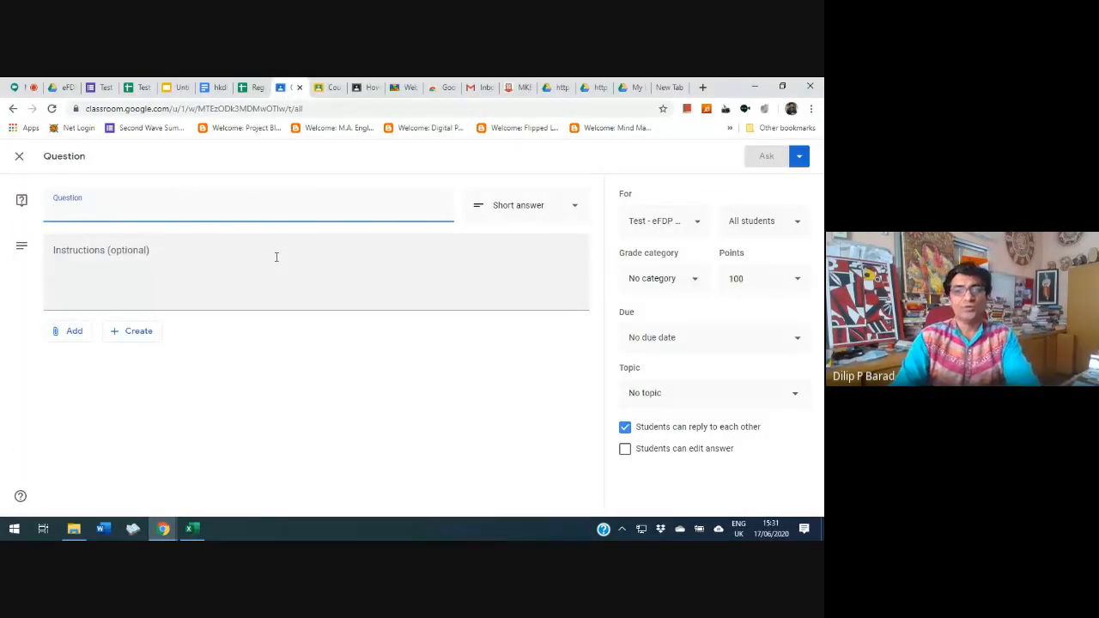
pyautogui.click(19, 156)
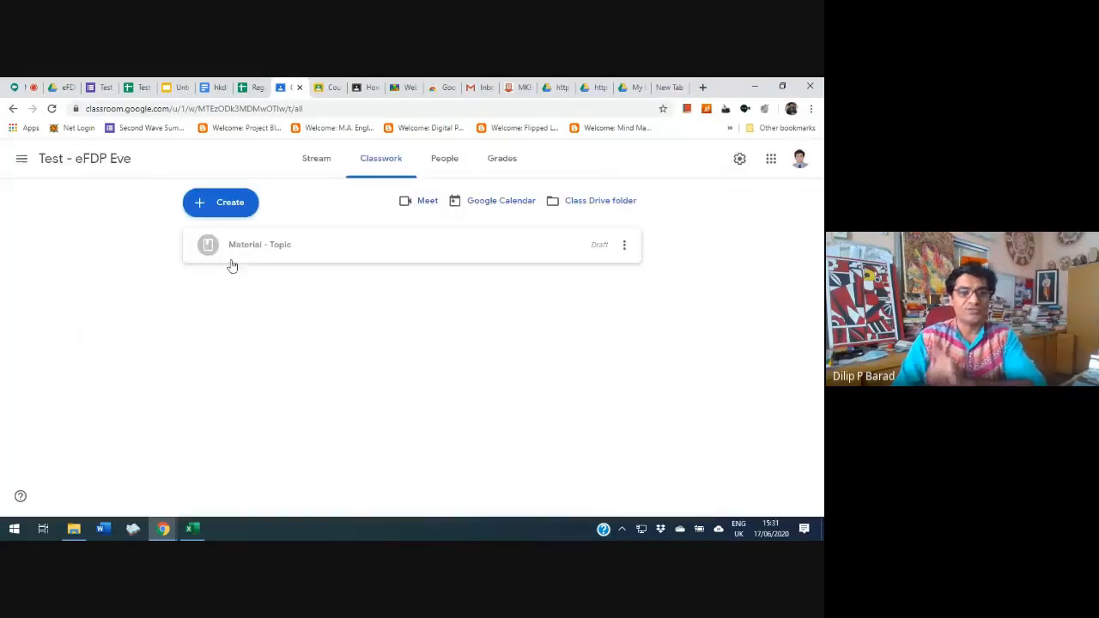
# Start a quiz assignment to view its attached Blank Quiz form, and close the assignment without assigning it
pyautogui.click(206, 202)
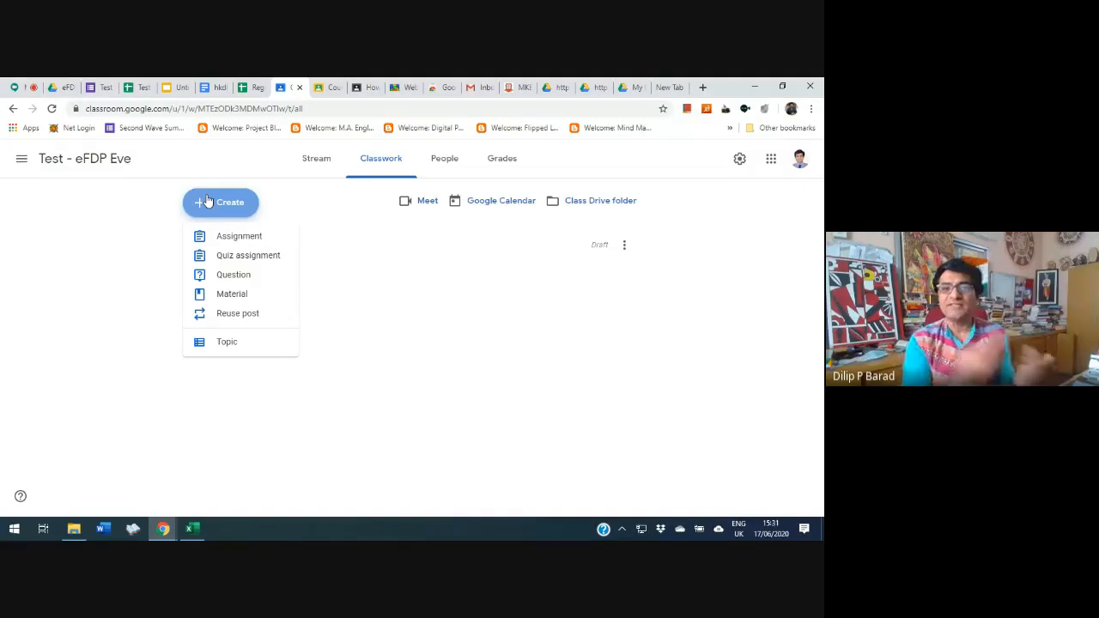
pyautogui.click(254, 255)
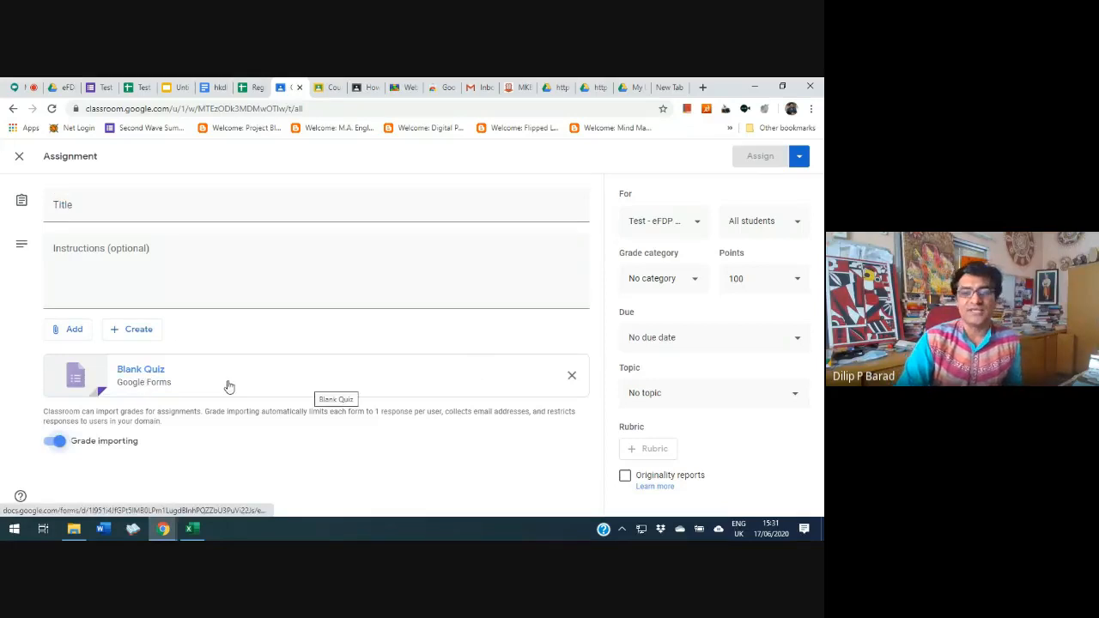
pyautogui.click(156, 378)
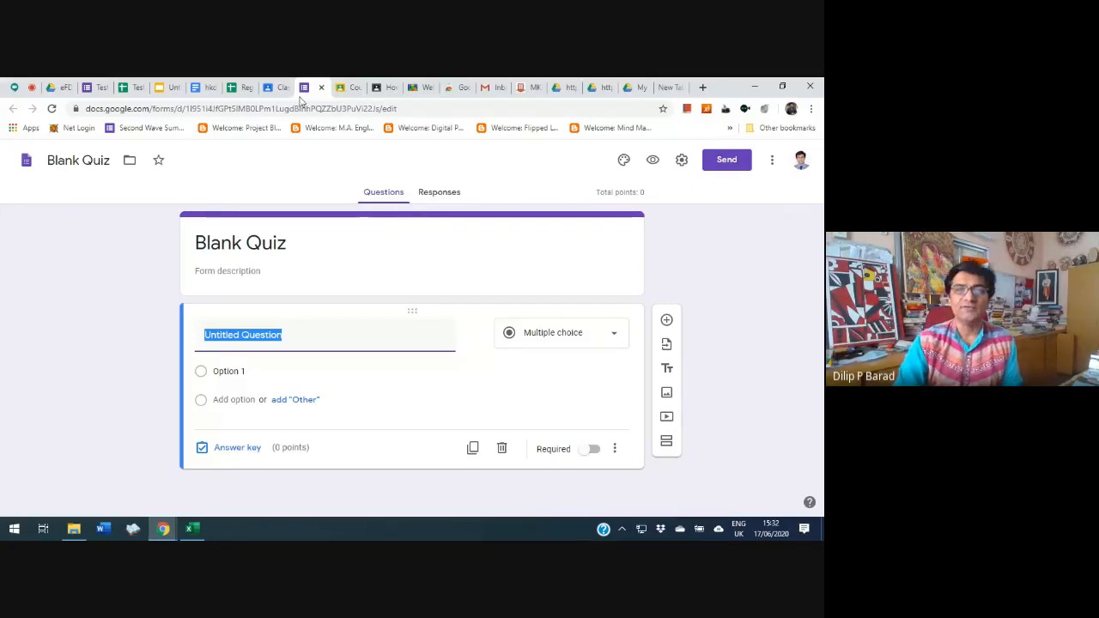
pyautogui.click(273, 87)
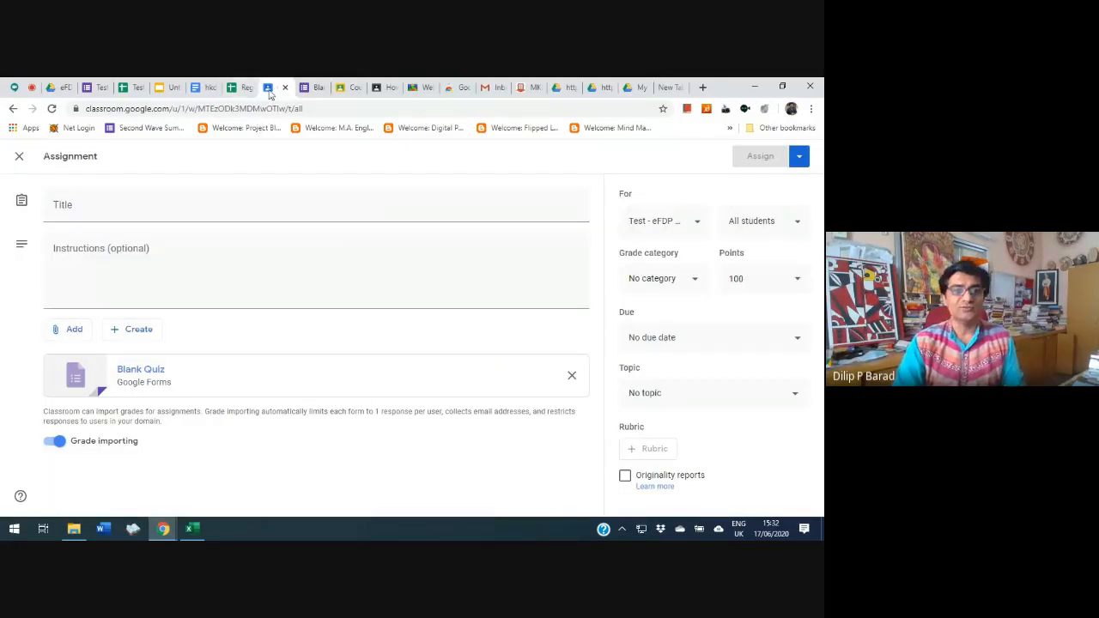
pyautogui.click(20, 155)
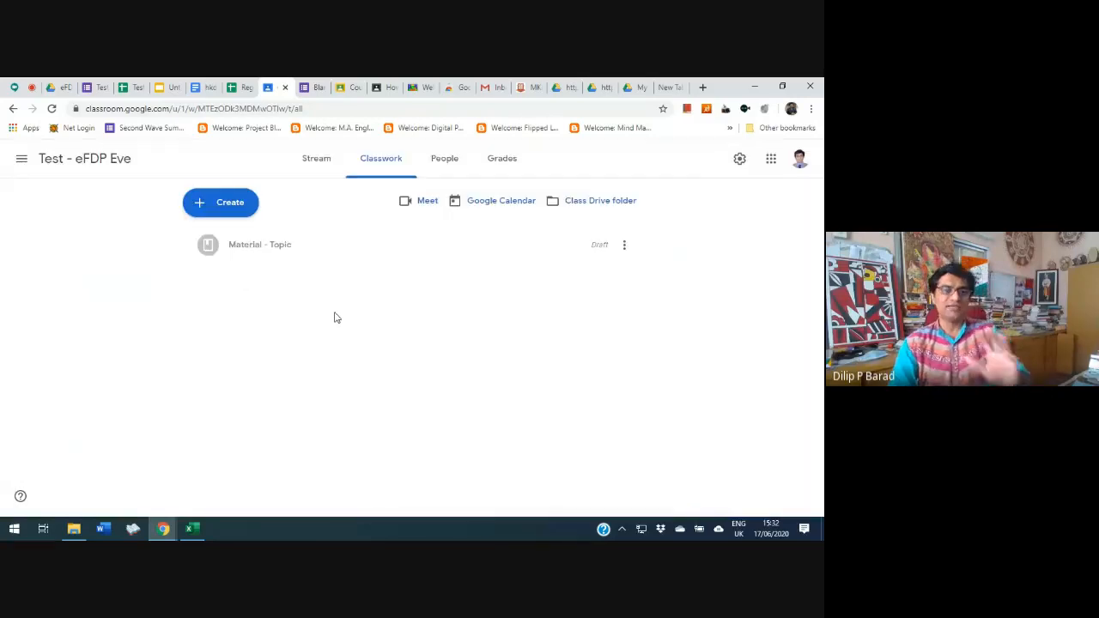
pyautogui.click(194, 210)
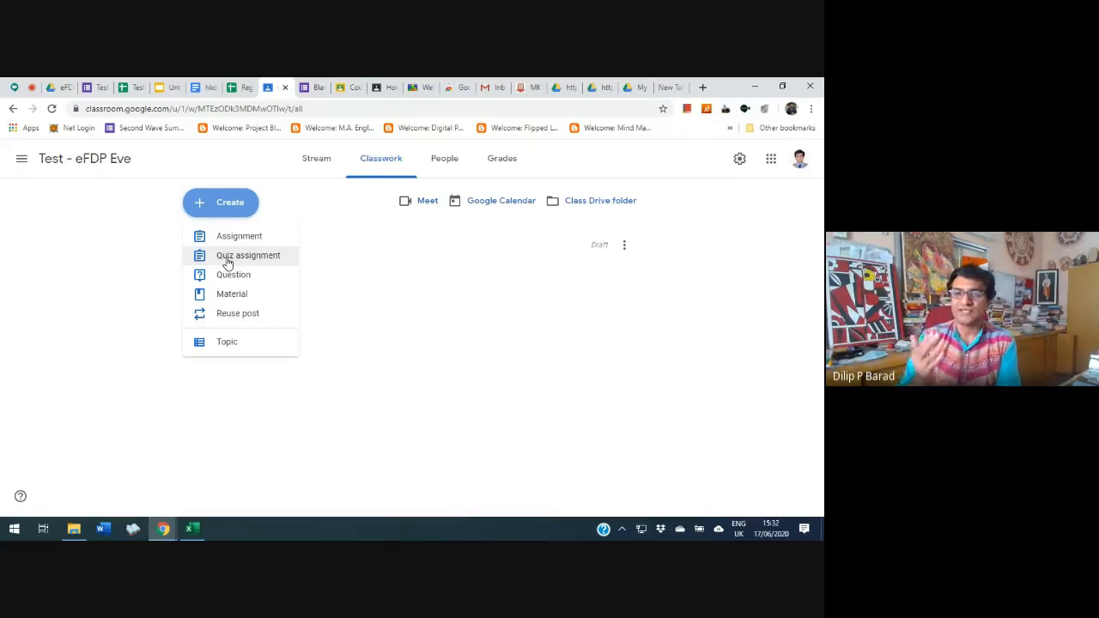
# Start a student invitation for the Test - eFDP Eve class and search for the person by name
pyautogui.click(444, 158)
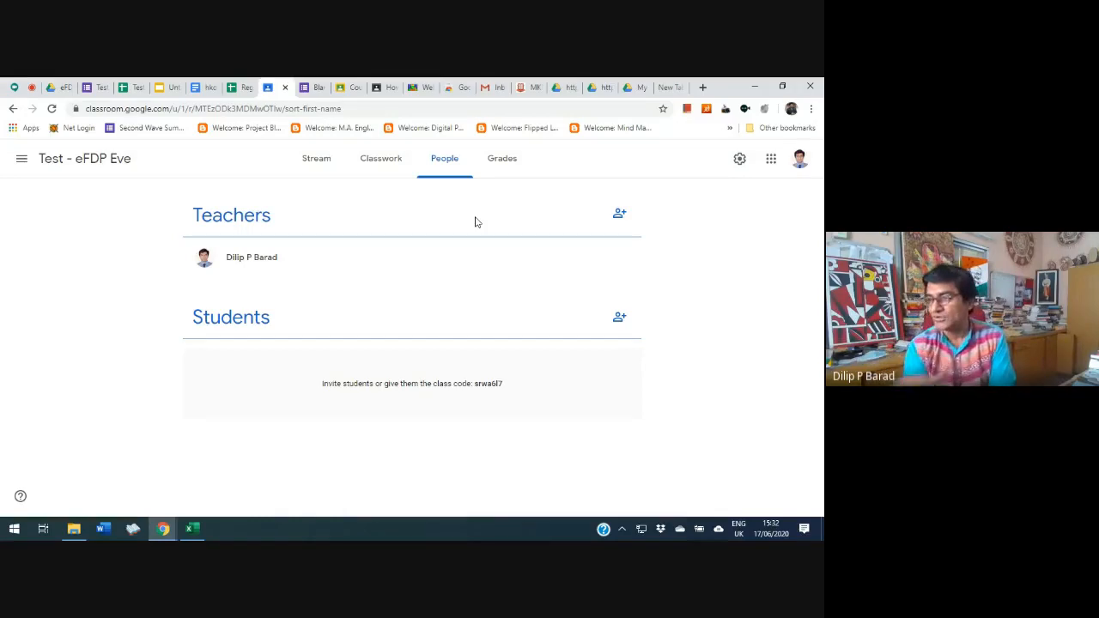
pyautogui.click(619, 317)
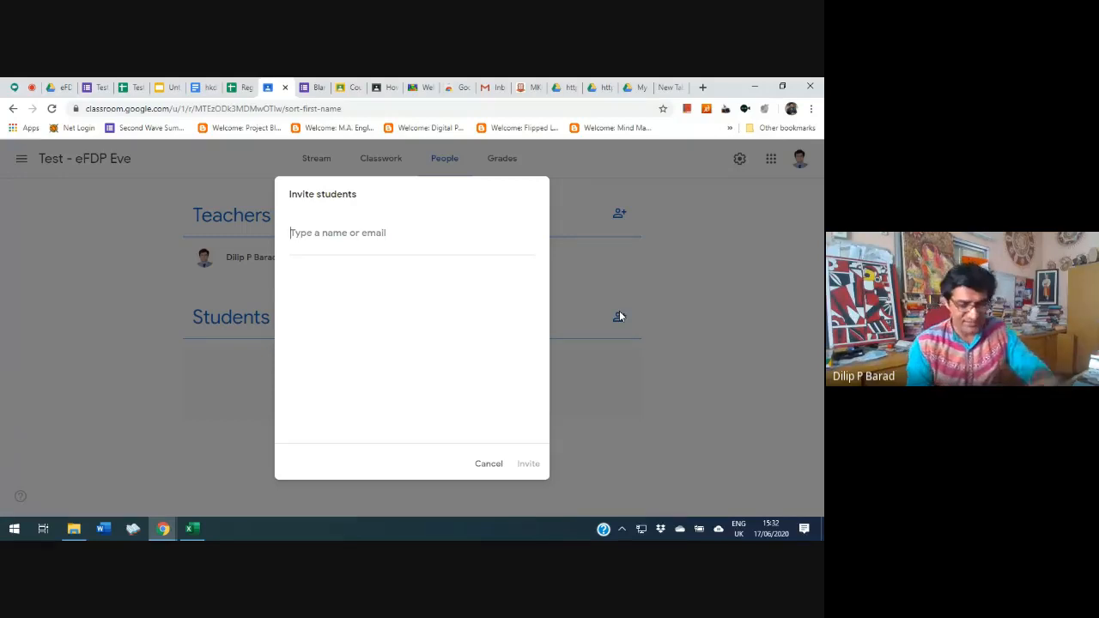
pyautogui.write('dilip')
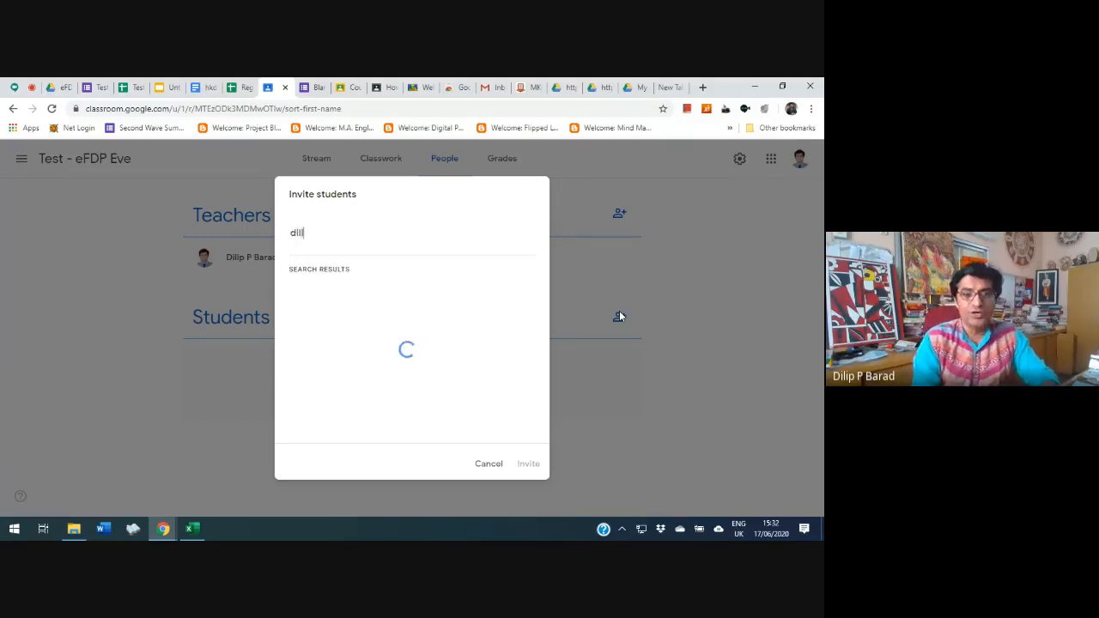